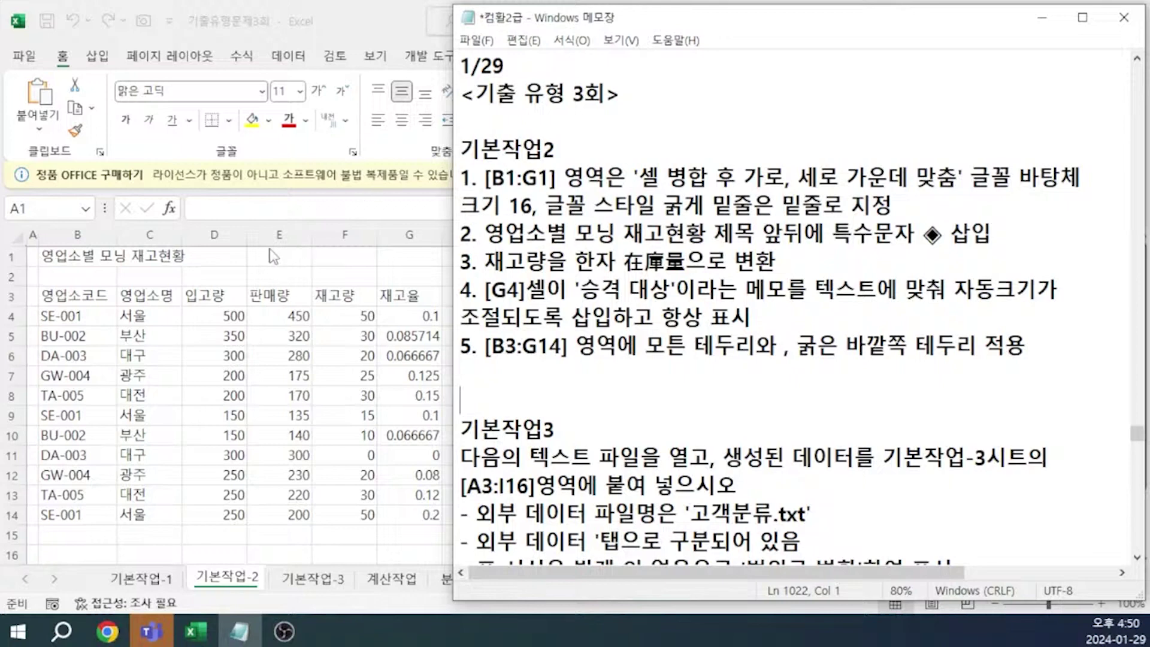
# Step: Switch to the Excel workbook, merge and center the title across B1:G1, and check its horizontal and vertical alignment settings
pyautogui.hotkey('alt', 'Tab')
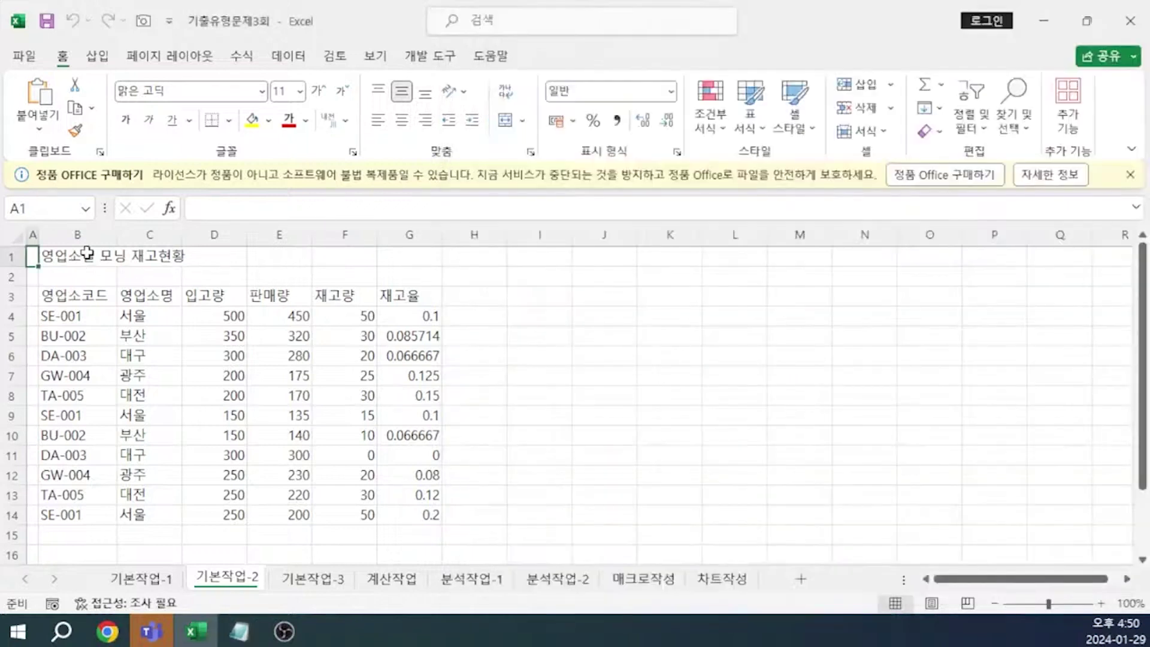
pyautogui.moveTo(86, 260); pyautogui.dragTo(390, 252)
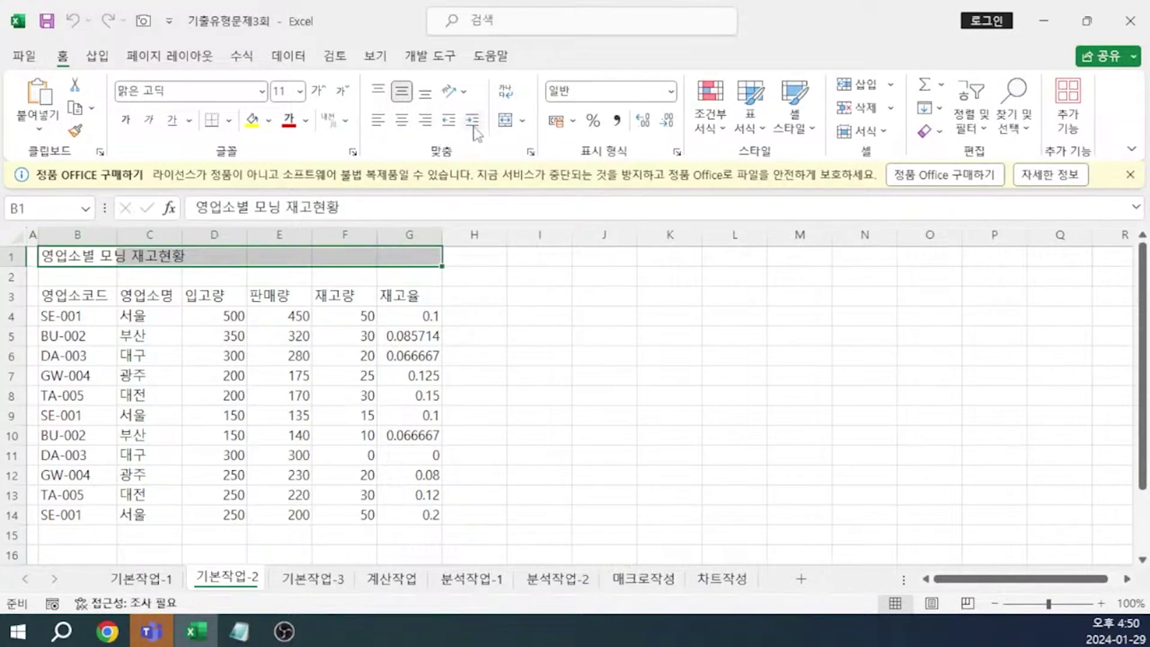
pyautogui.click(504, 121)
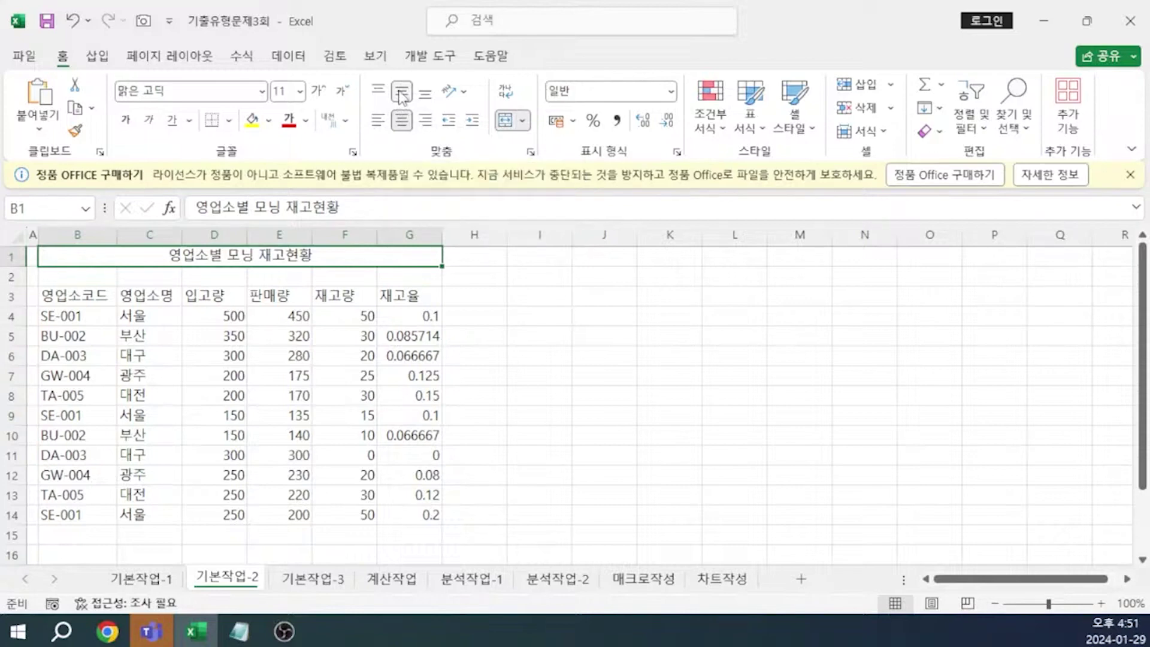
pyautogui.hotkey('ctrl', '1')
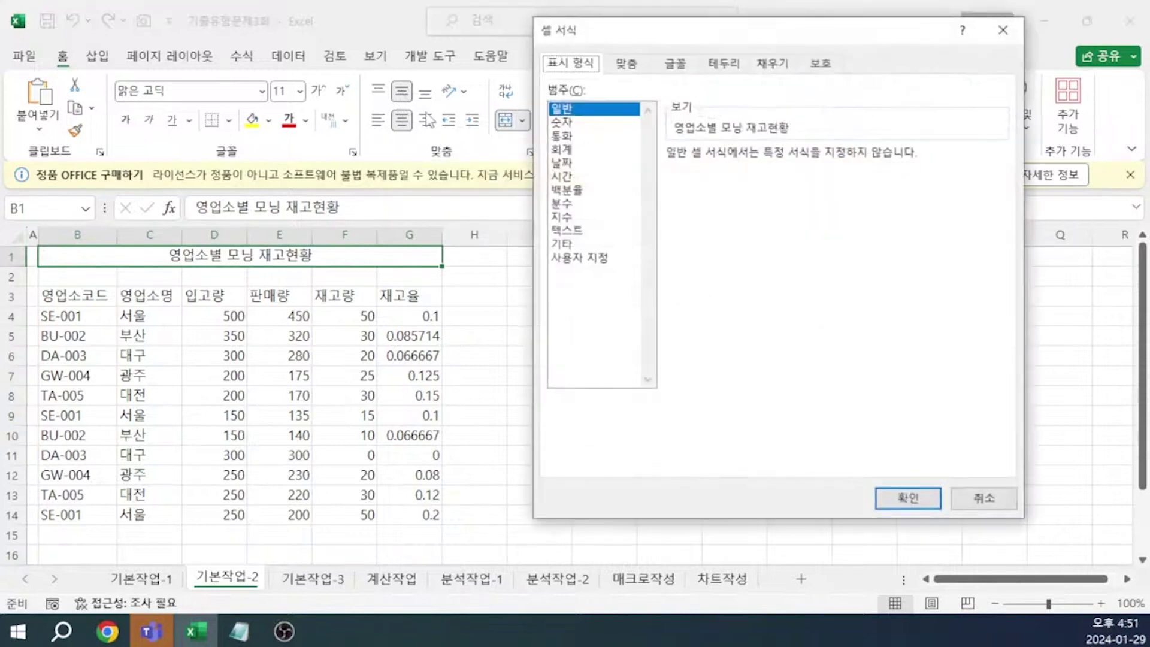
pyautogui.click(629, 66)
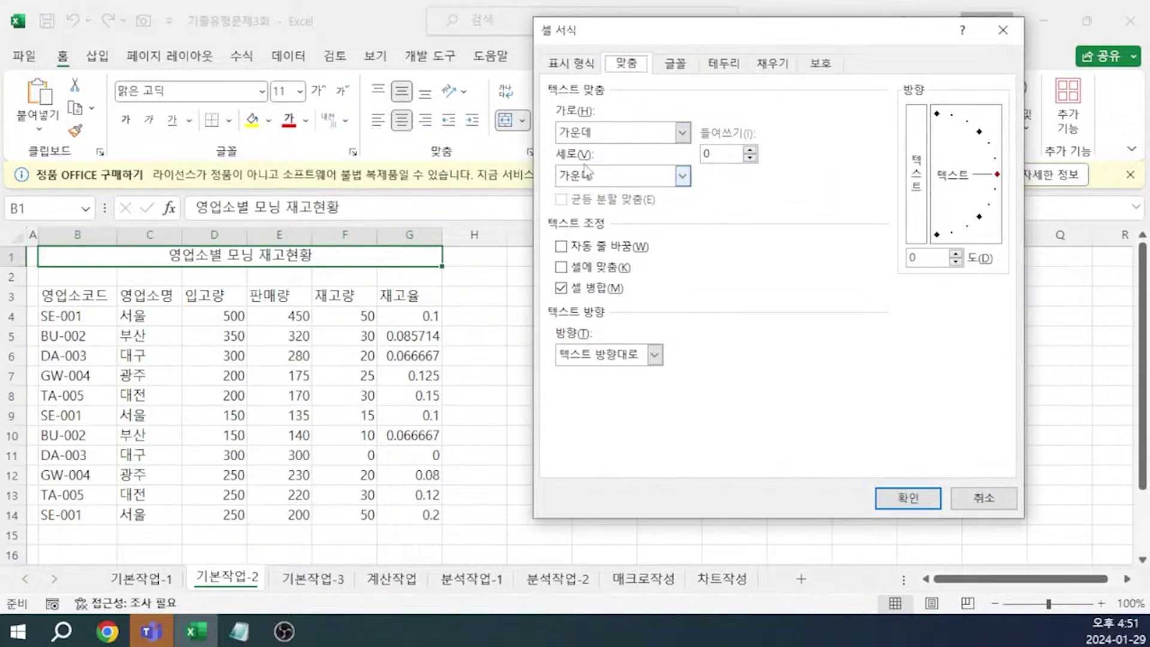
pyautogui.press('Return')
# Step: Format the merged title in B1 with the 바탕체 font at size 16, bold and underlined
pyautogui.click(204, 93)
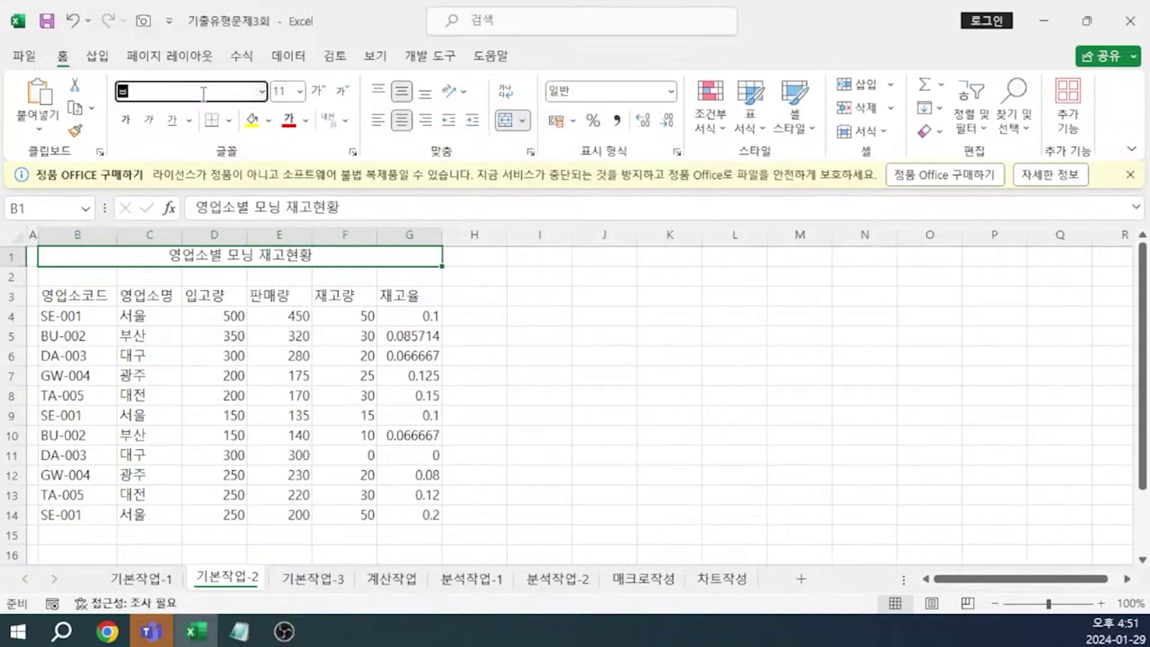
pyautogui.write('ㅂㅏㅌ')
pyautogui.write('탕체')
pyautogui.press('Tab')
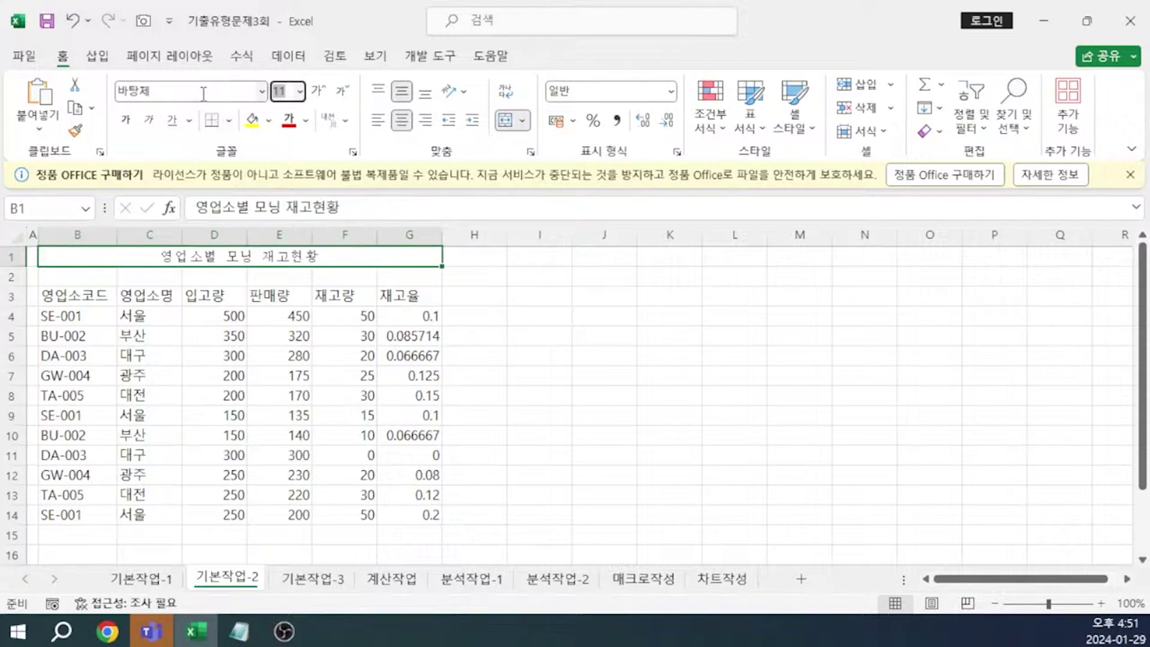
pyautogui.write('16')
pyautogui.click(125, 119)
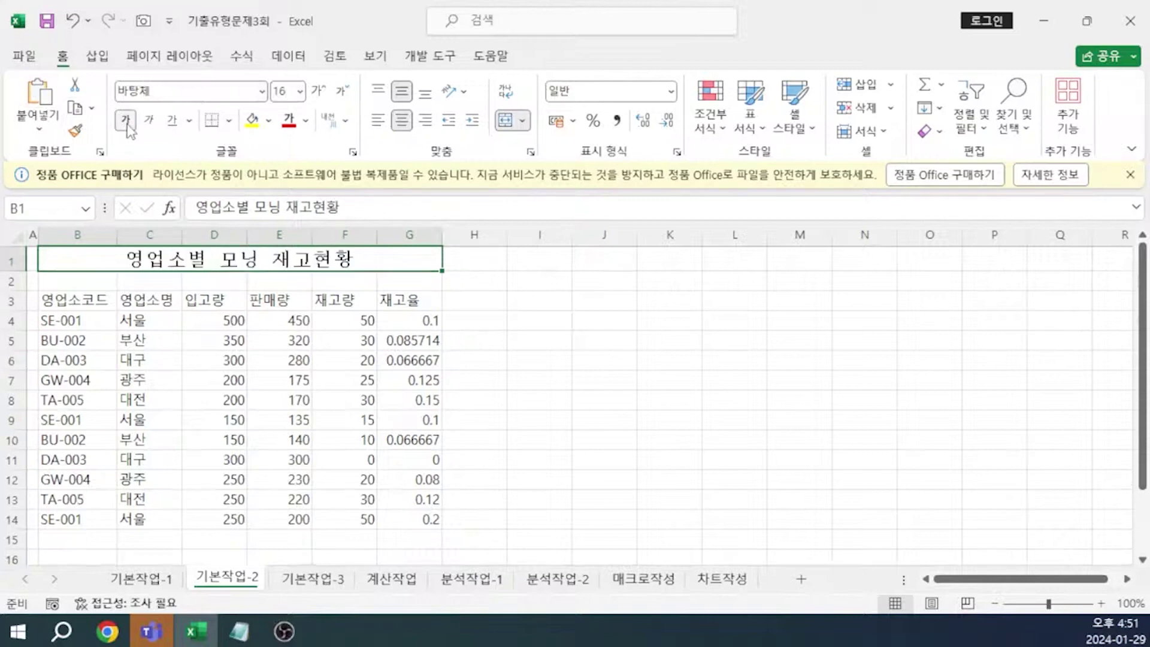
pyautogui.click(173, 123)
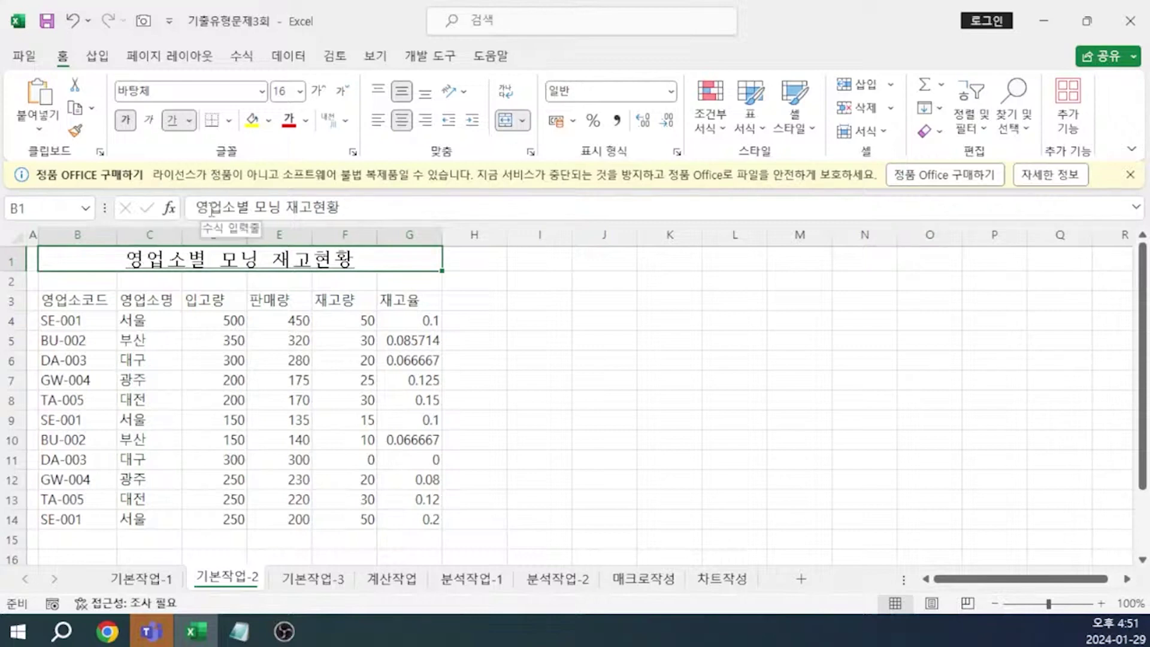
# Step: Add the special character ◈ at the end and the beginning of the title text in B1
pyautogui.doubleClick(358, 264)
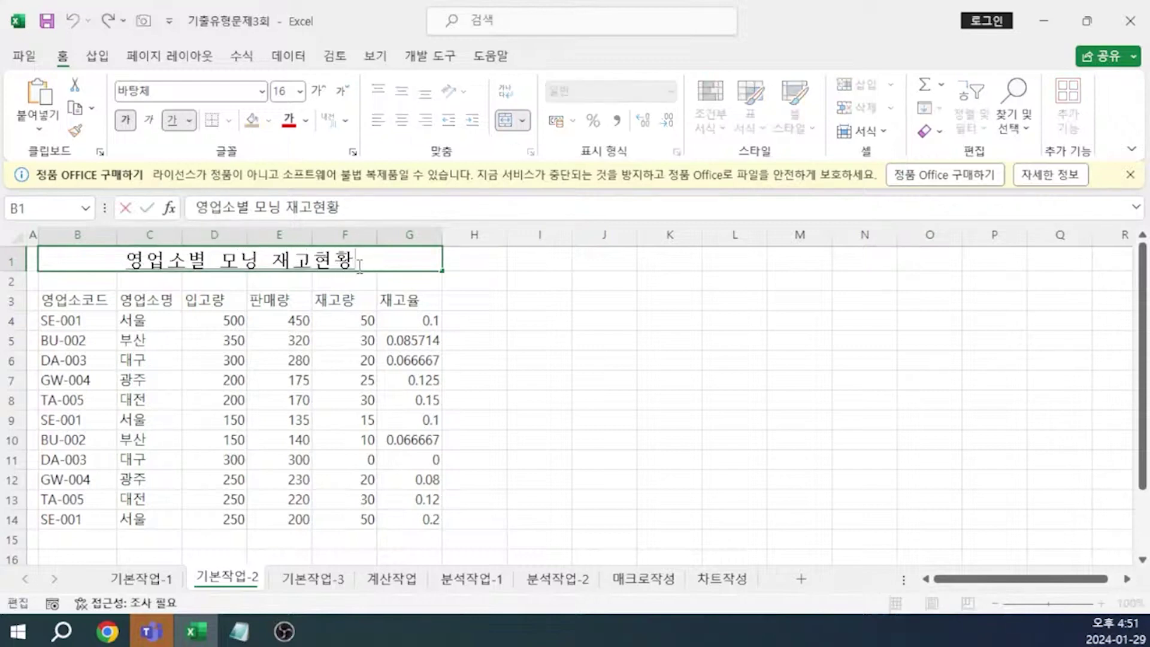
pyautogui.write('ㅁ')
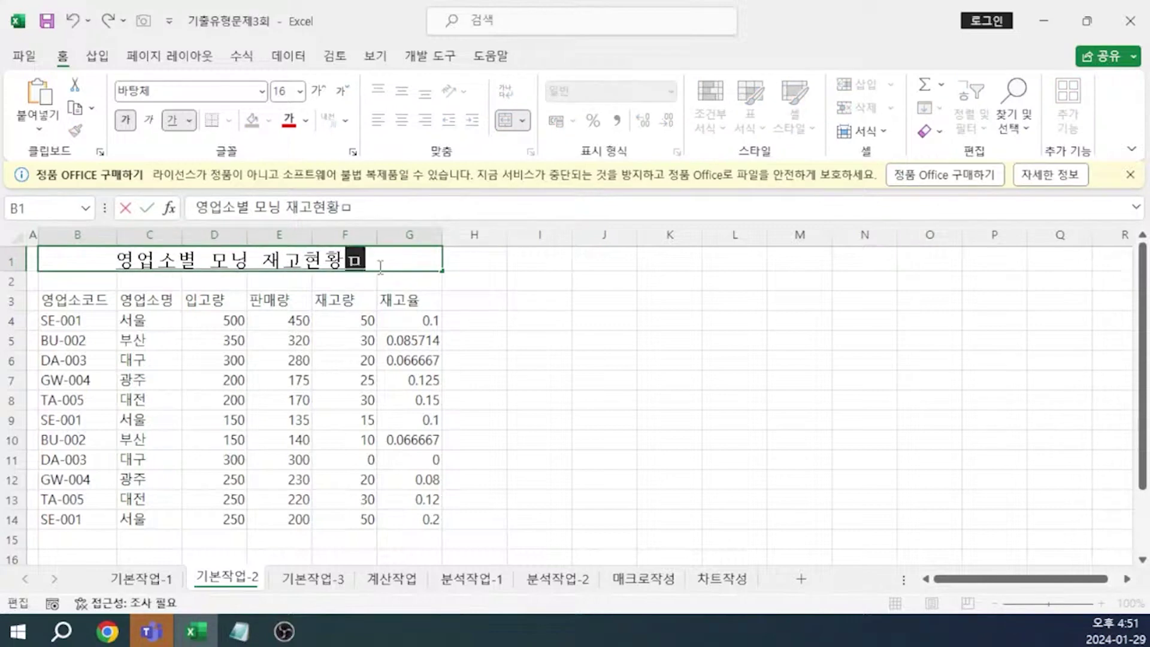
pyautogui.press('Hangul_Hanja')
pyautogui.press('Tab')
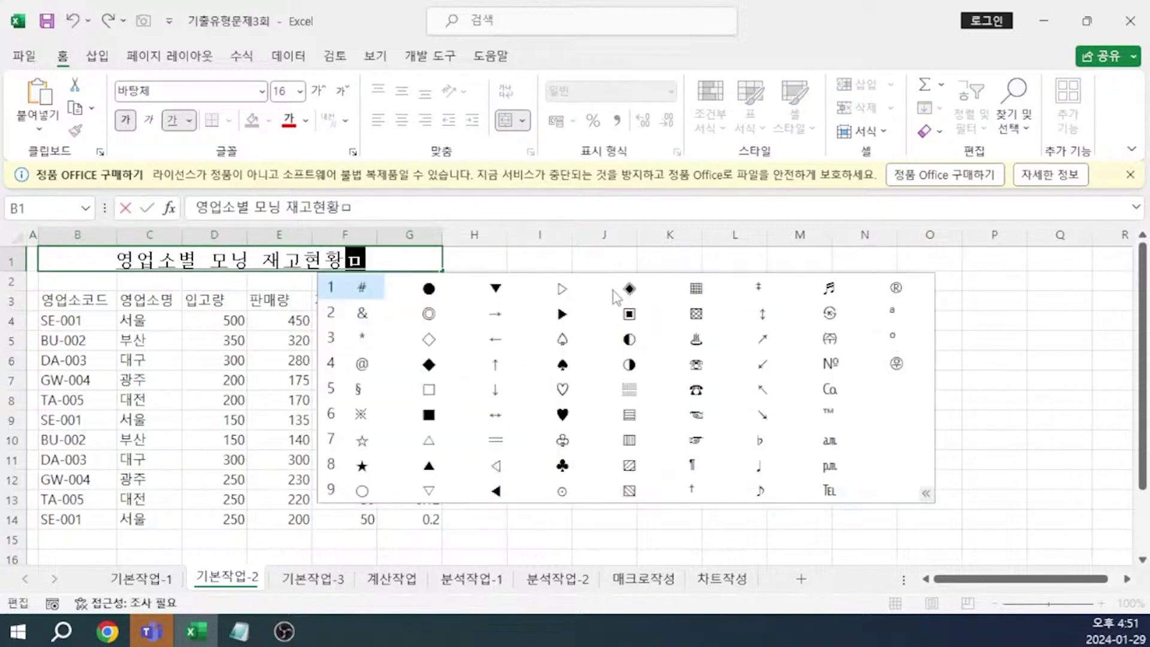
pyautogui.click(629, 289)
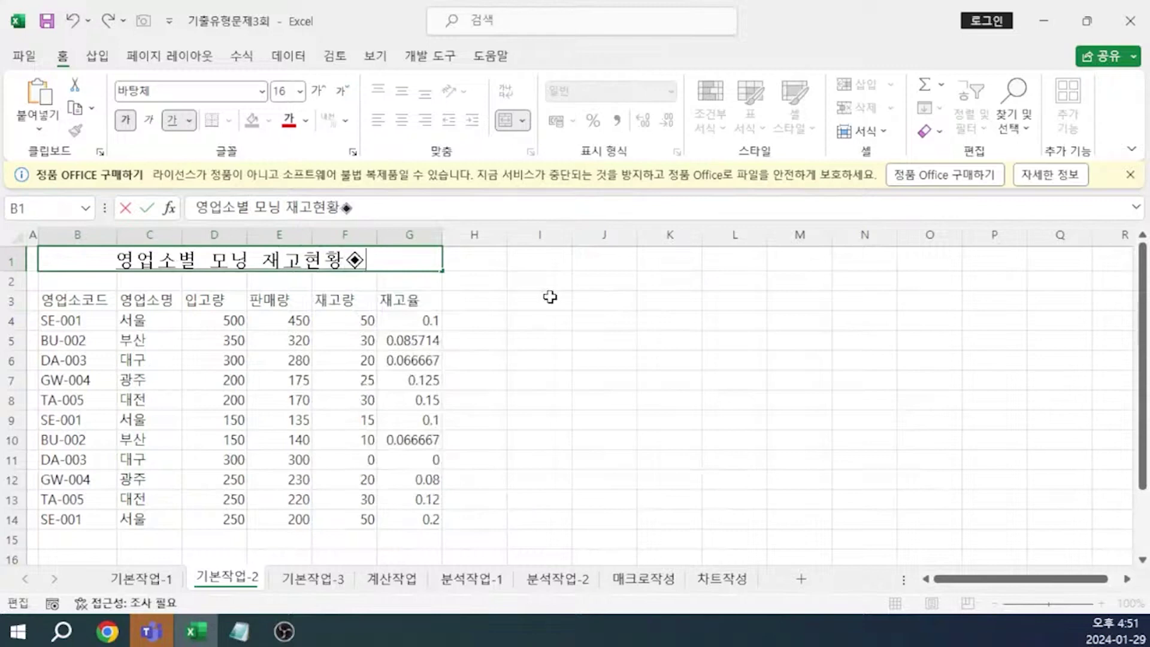
pyautogui.hotkey('shift', 'Left')
pyautogui.hotkey('ctrl', 'c')
pyautogui.press('Home')
pyautogui.hotkey('ctrl', 'v')
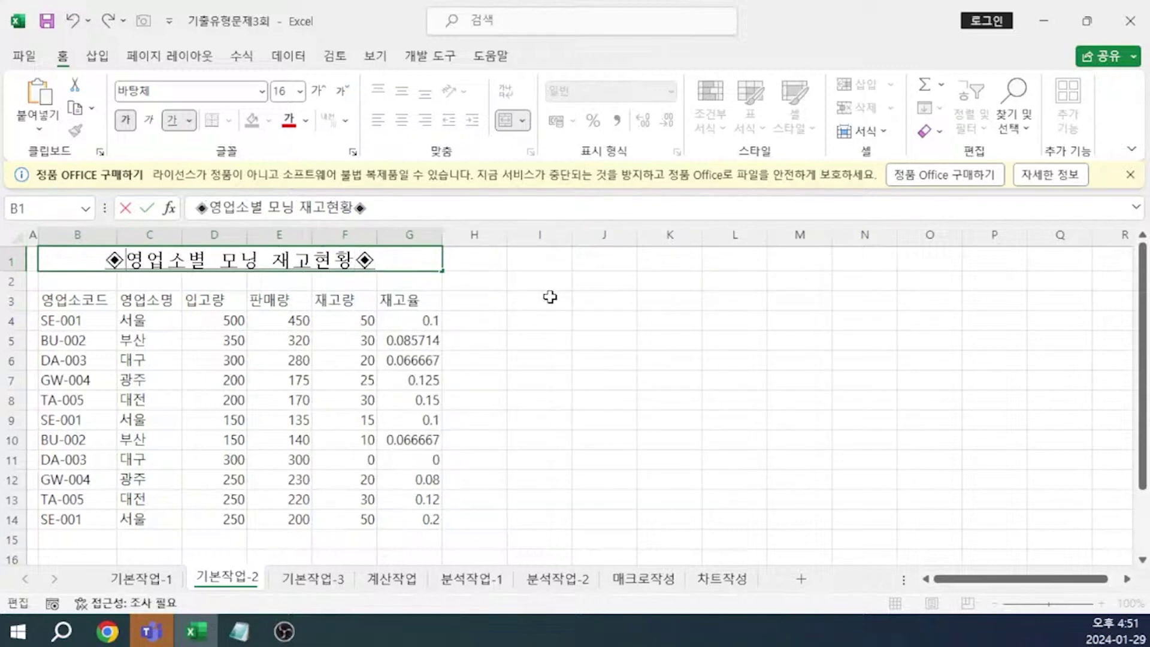
pyautogui.click(550, 297)
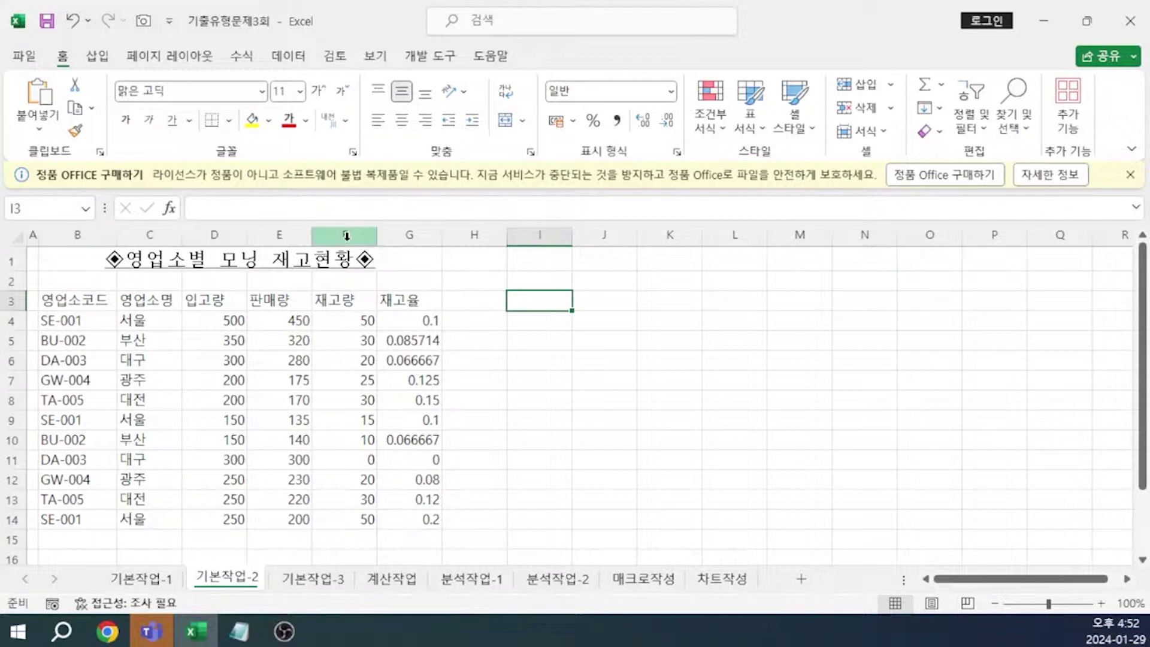
# Step: Convert the 재고량 heading in F3 to the Hanja 在庫量
pyautogui.click(343, 306)
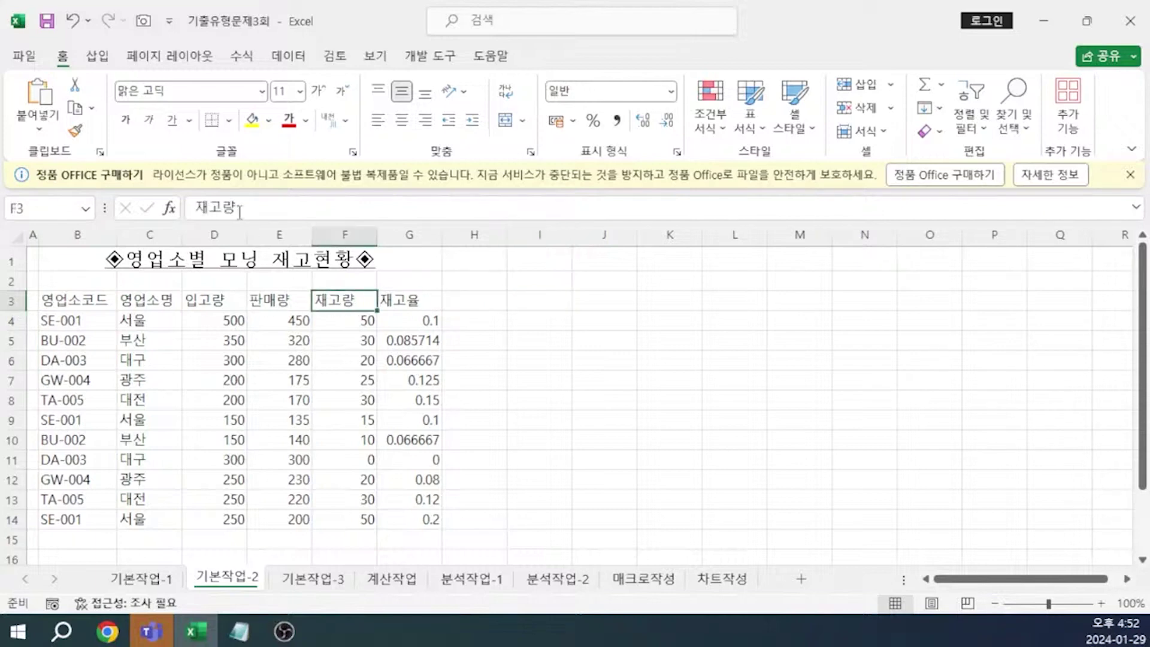
pyautogui.moveTo(239, 208); pyautogui.dragTo(128, 214)
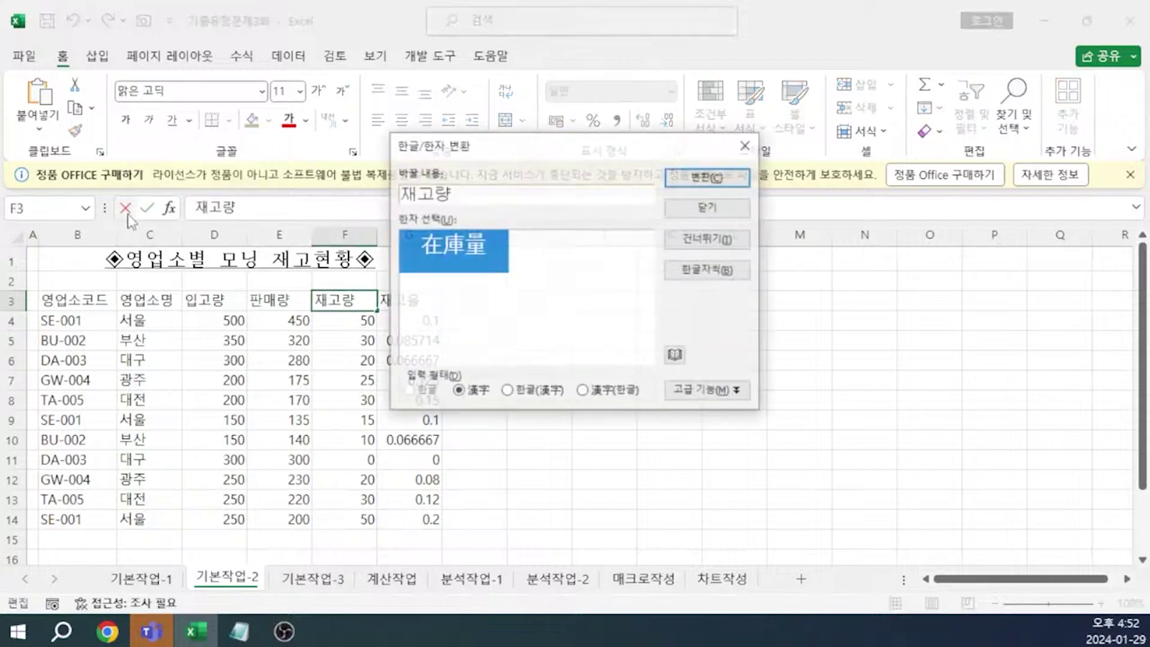
pyautogui.press('Hangul_Hanja')
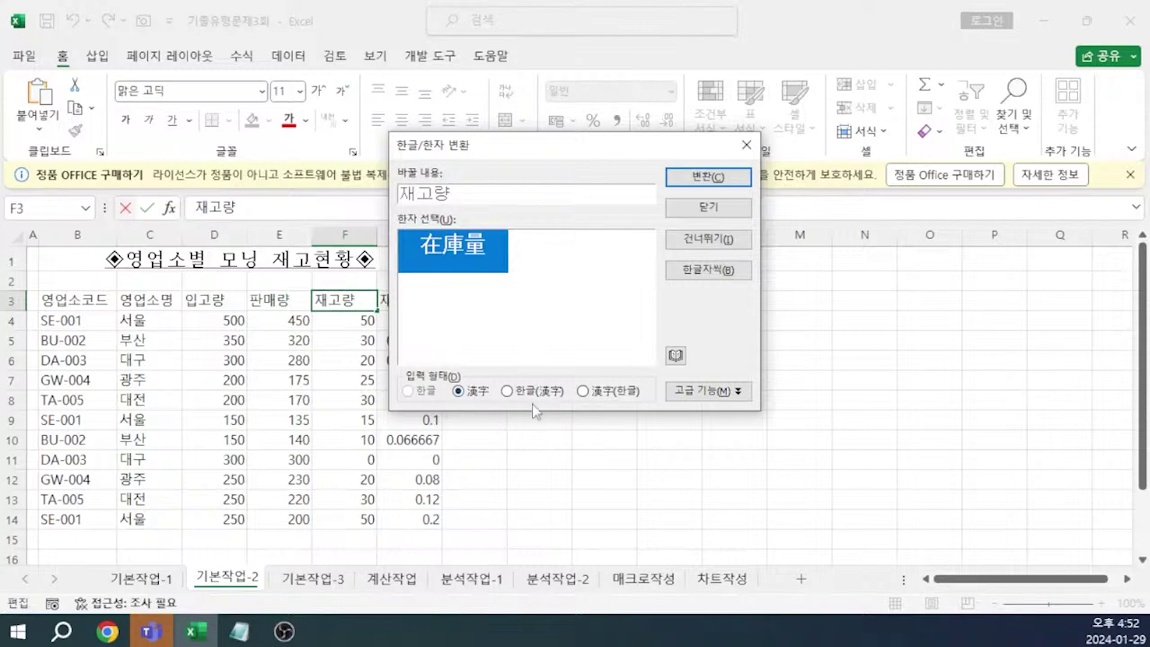
pyautogui.click(704, 177)
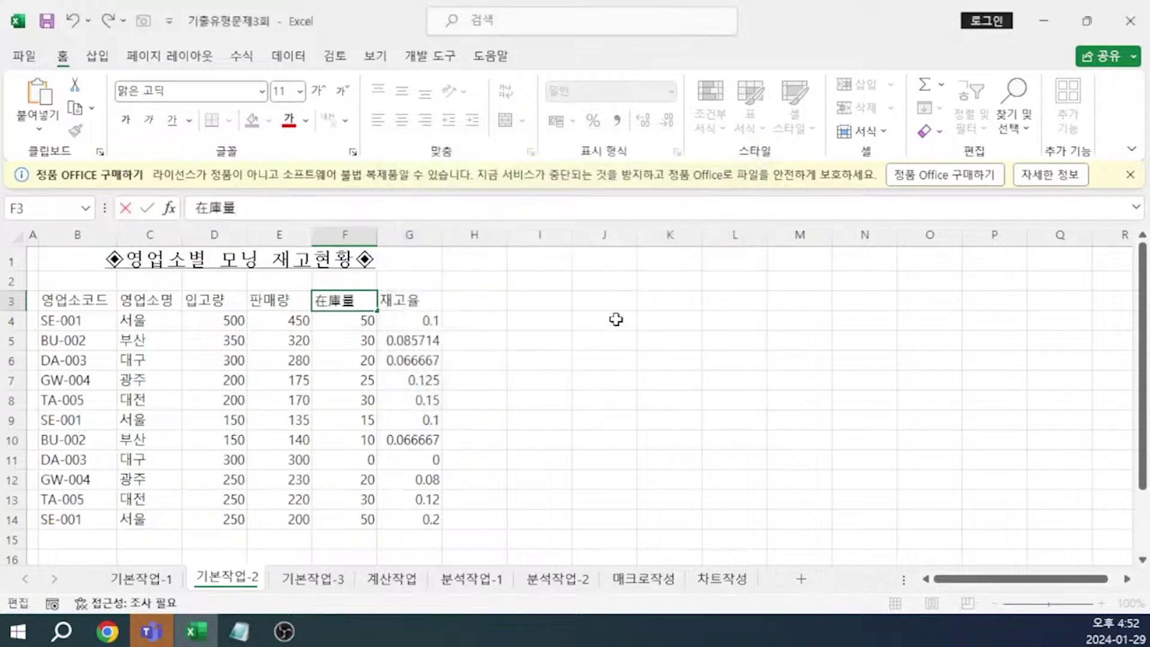
pyautogui.click(616, 321)
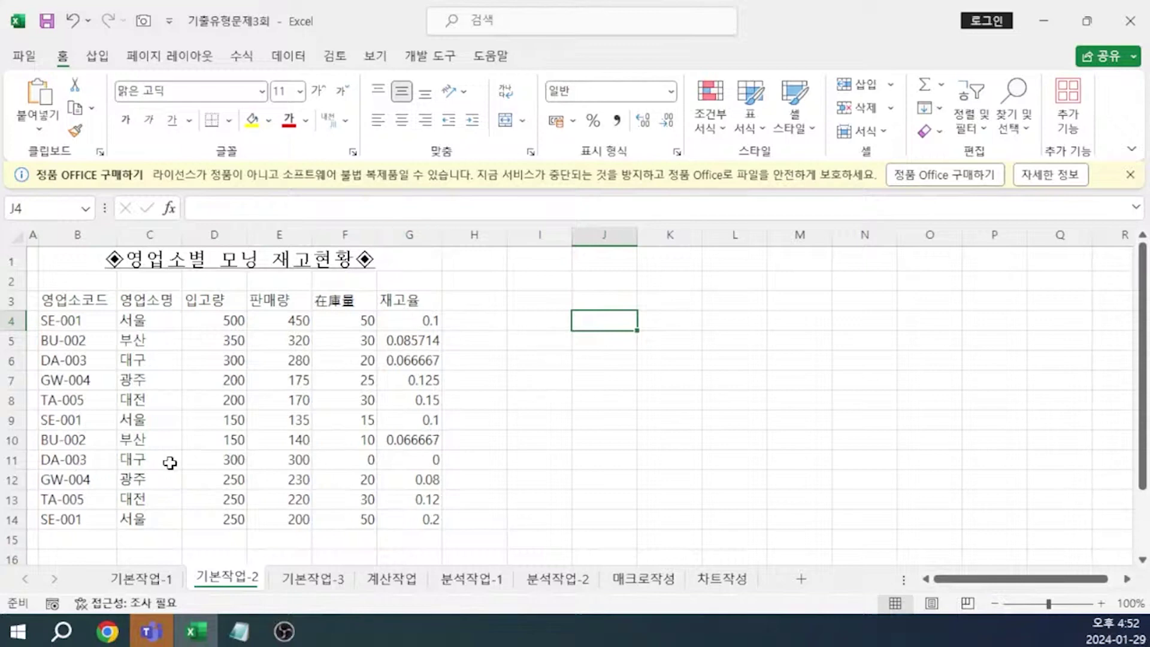
# Step: Insert a note on cell G11 and replace its default text with 승격 대상
pyautogui.click(411, 458)
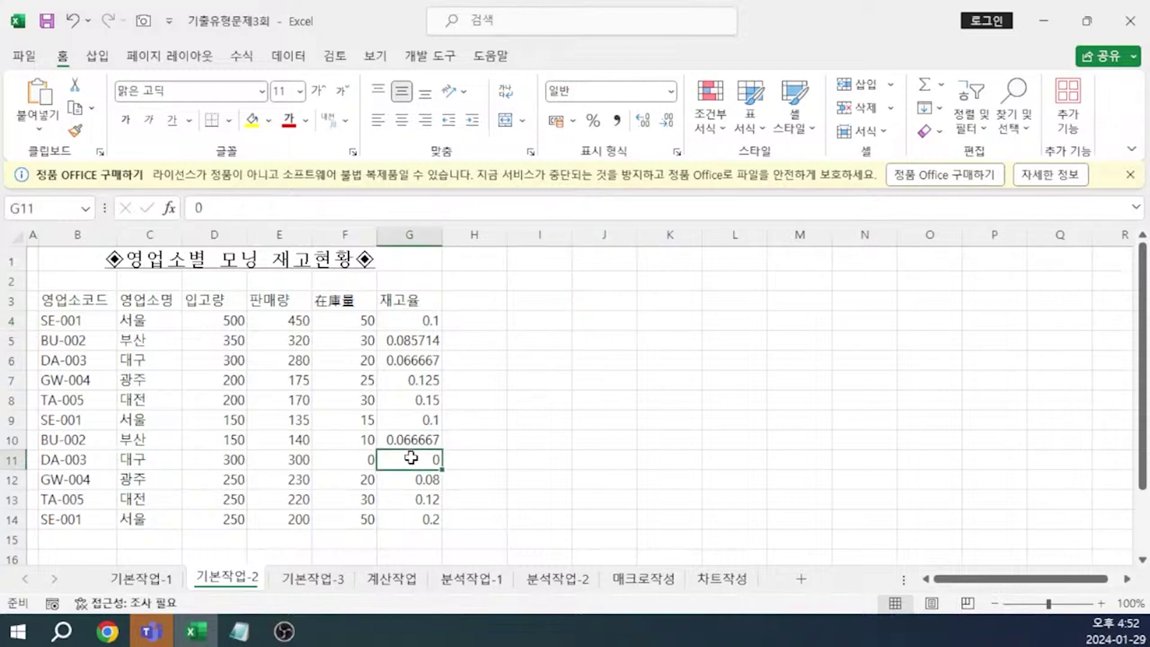
pyautogui.hotkey('shift', 'F2')
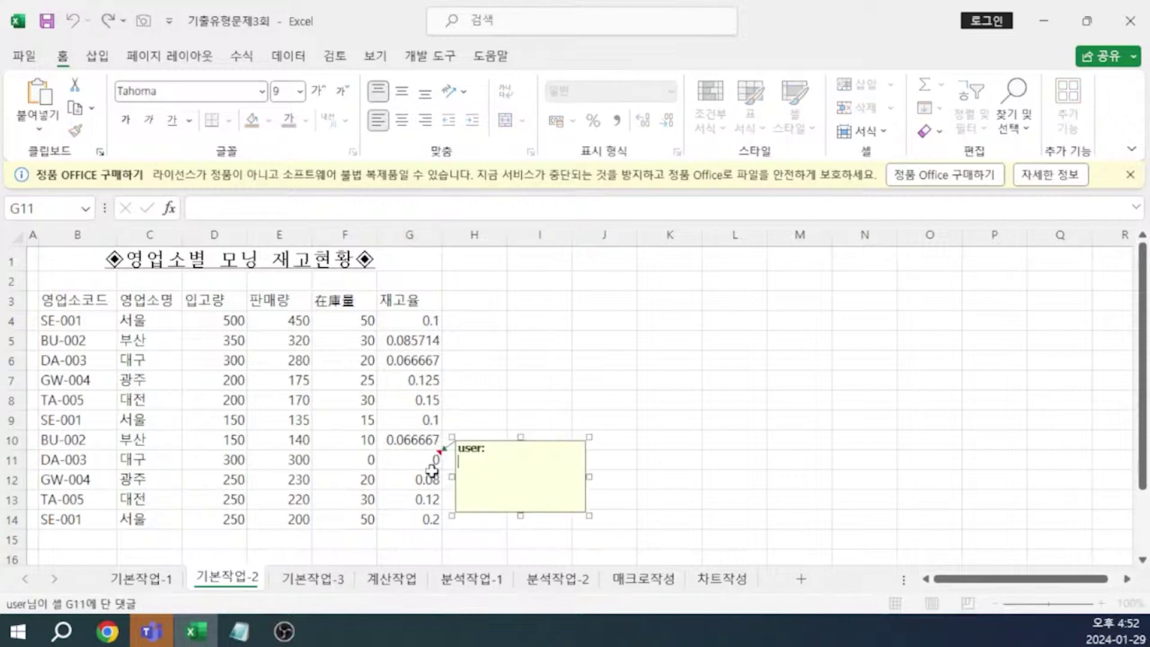
pyautogui.hotkey('ctrl', 'a')
pyautogui.press('Delete')
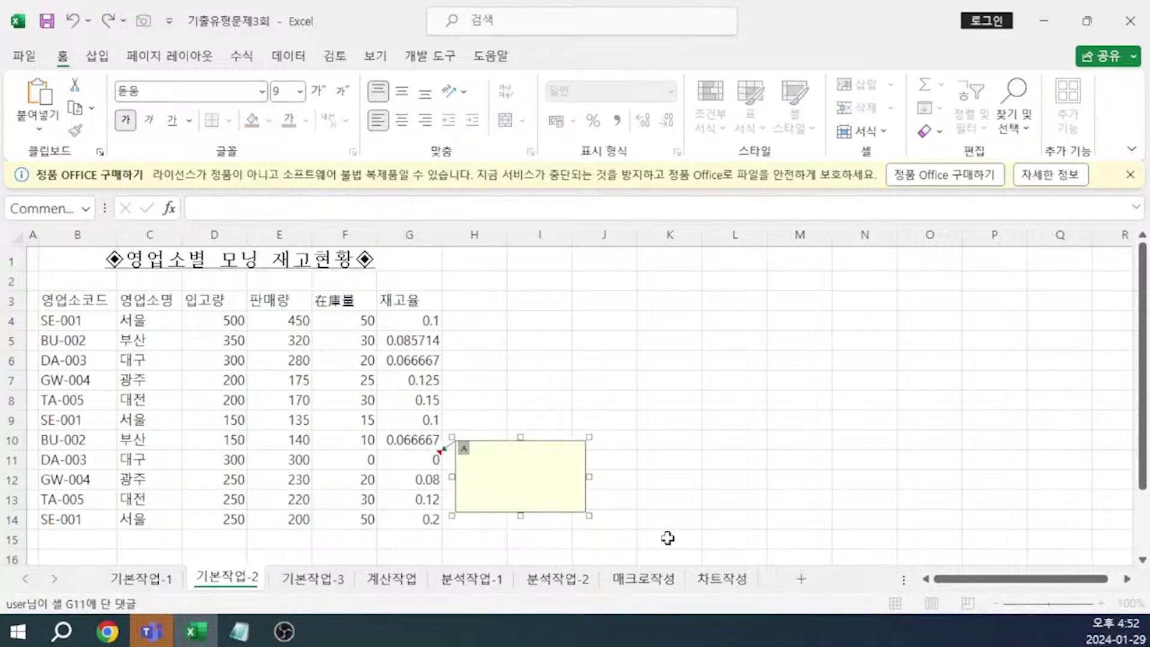
pyautogui.write('승격 대상')
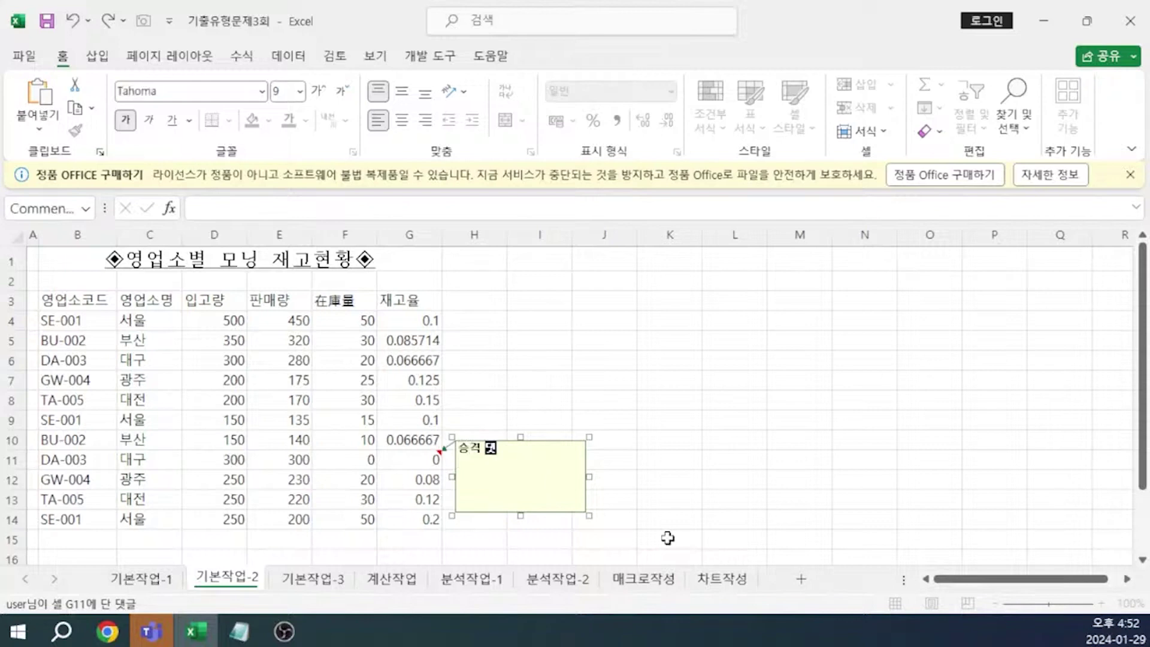
# Step: Turn on automatic sizing (자동 크기) for the G11 note so that it fits its text
pyautogui.click(559, 513)
pyautogui.doubleClick(558, 513)
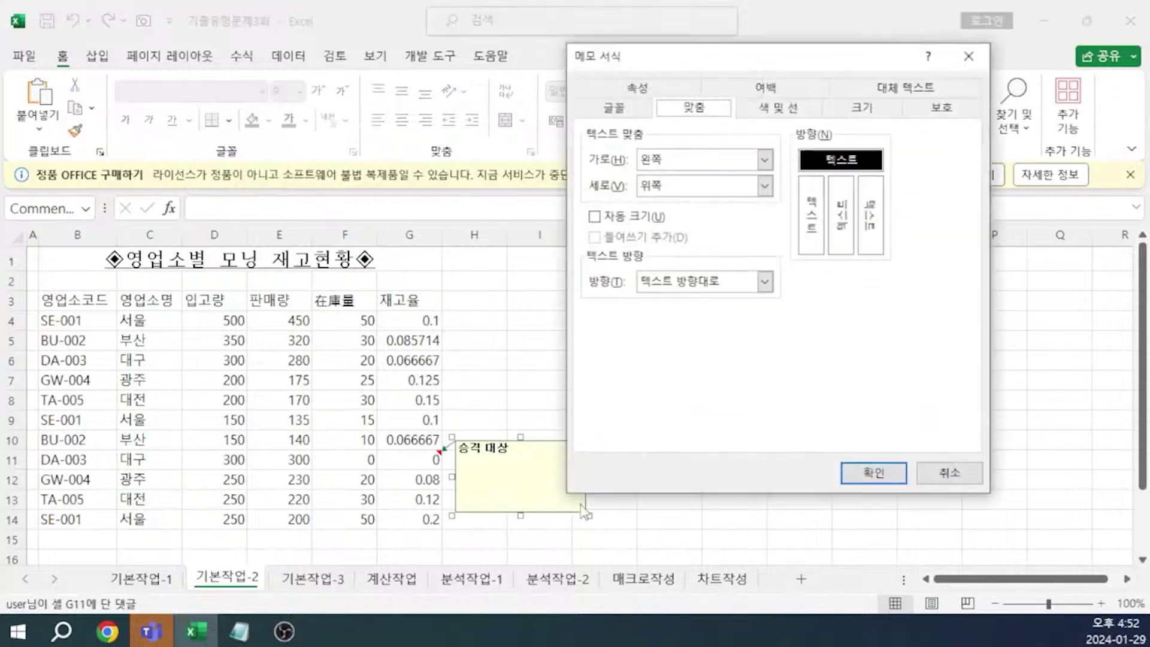
pyautogui.click(620, 217)
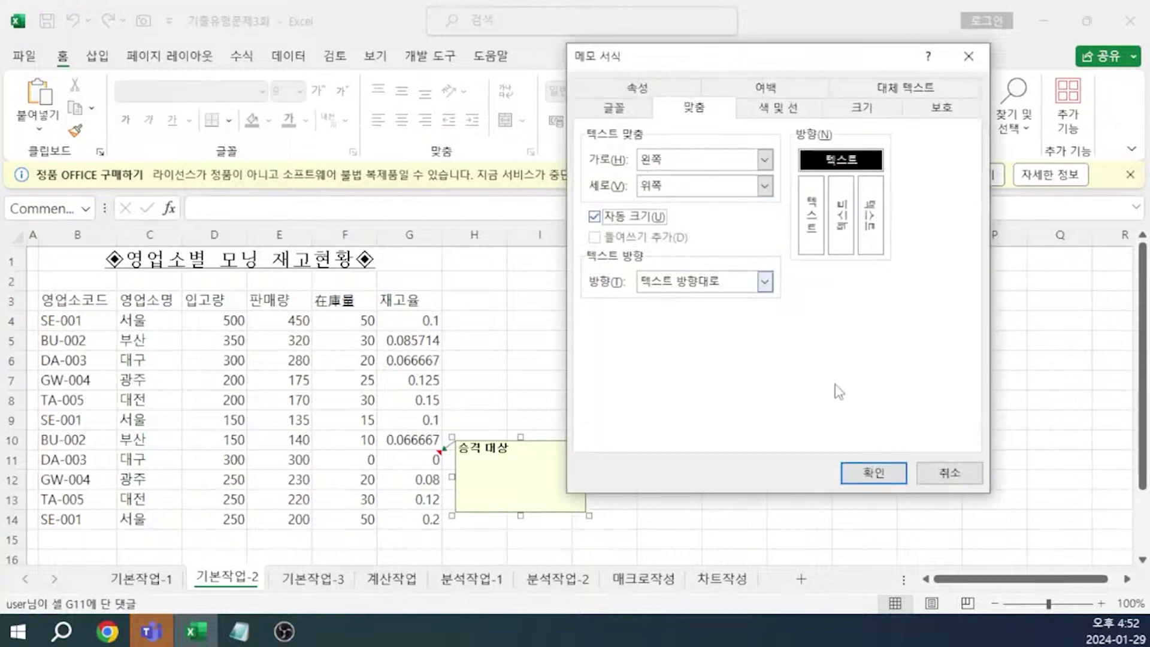
pyautogui.click(873, 473)
pyautogui.click(687, 449)
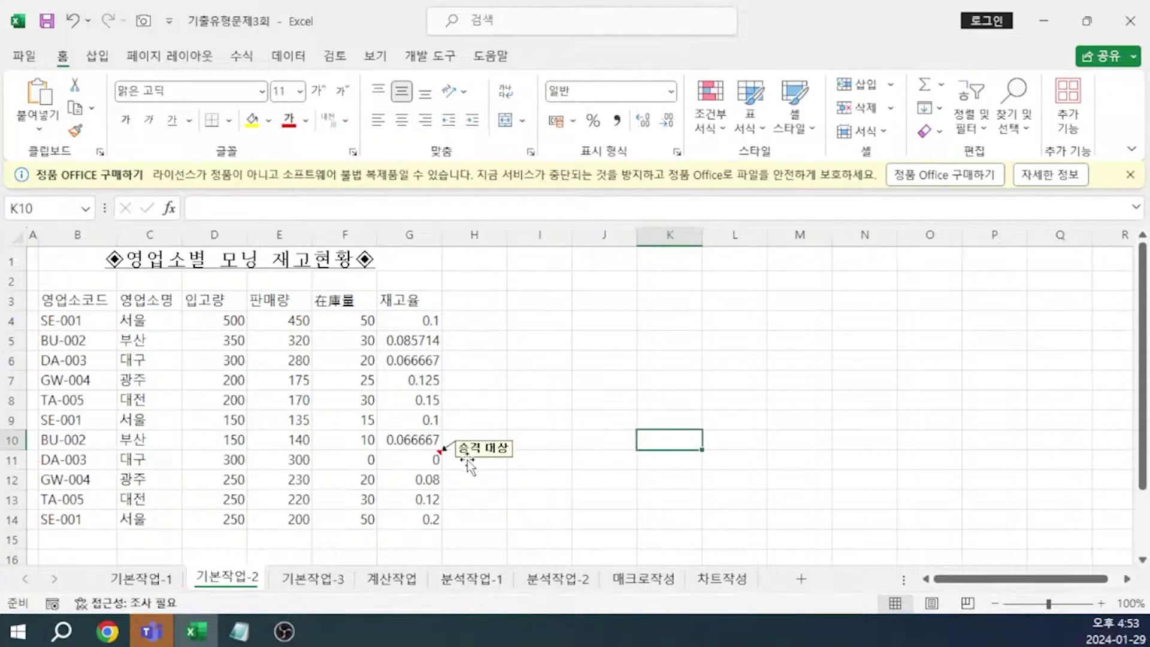
# Step: Apply all borders and a thick outside border to the table range B3:G14
pyautogui.click(79, 304)
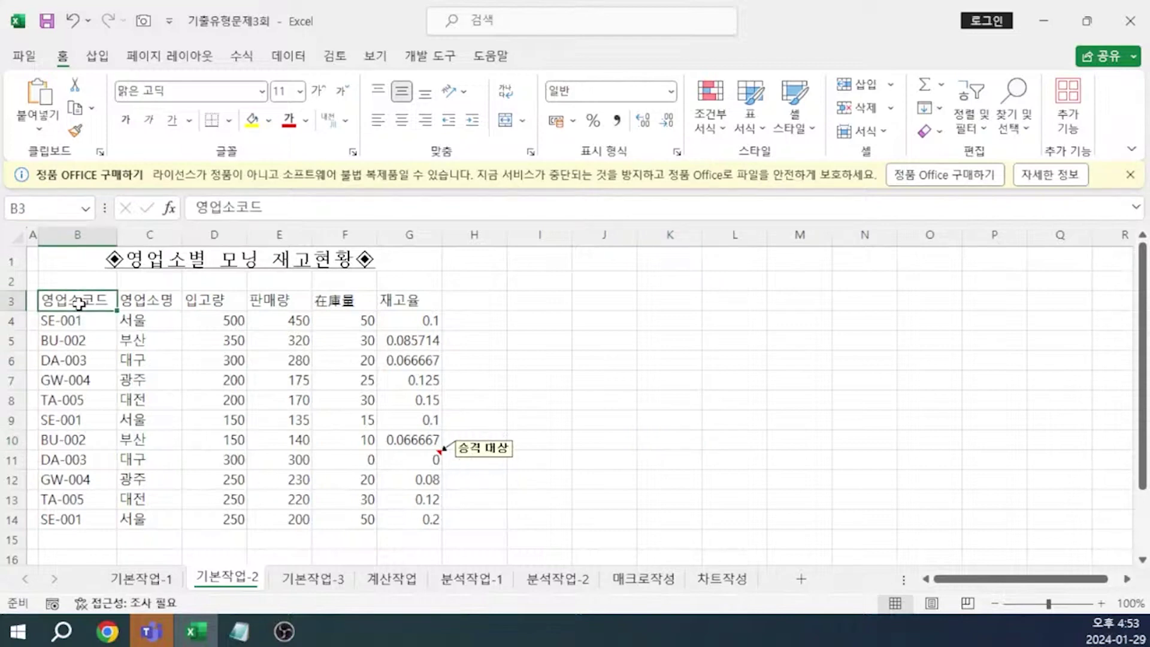
pyautogui.hotkey('ctrl', 'shift', 'Right')
pyautogui.hotkey('ctrl', 'shift', 'Down')
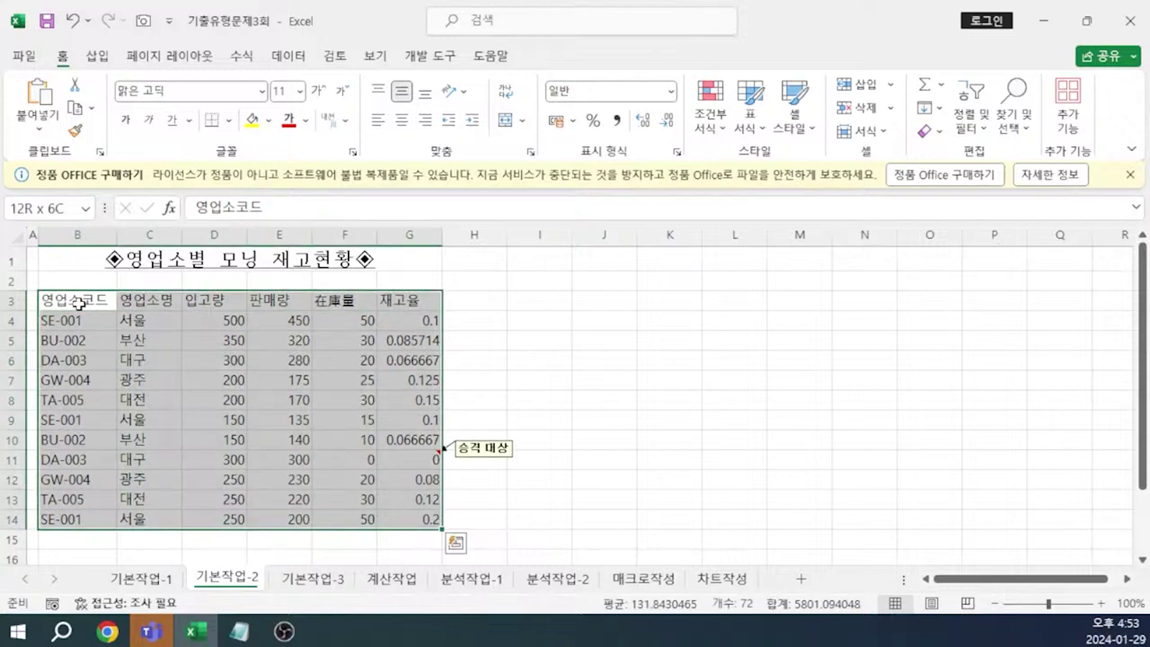
pyautogui.click(229, 121)
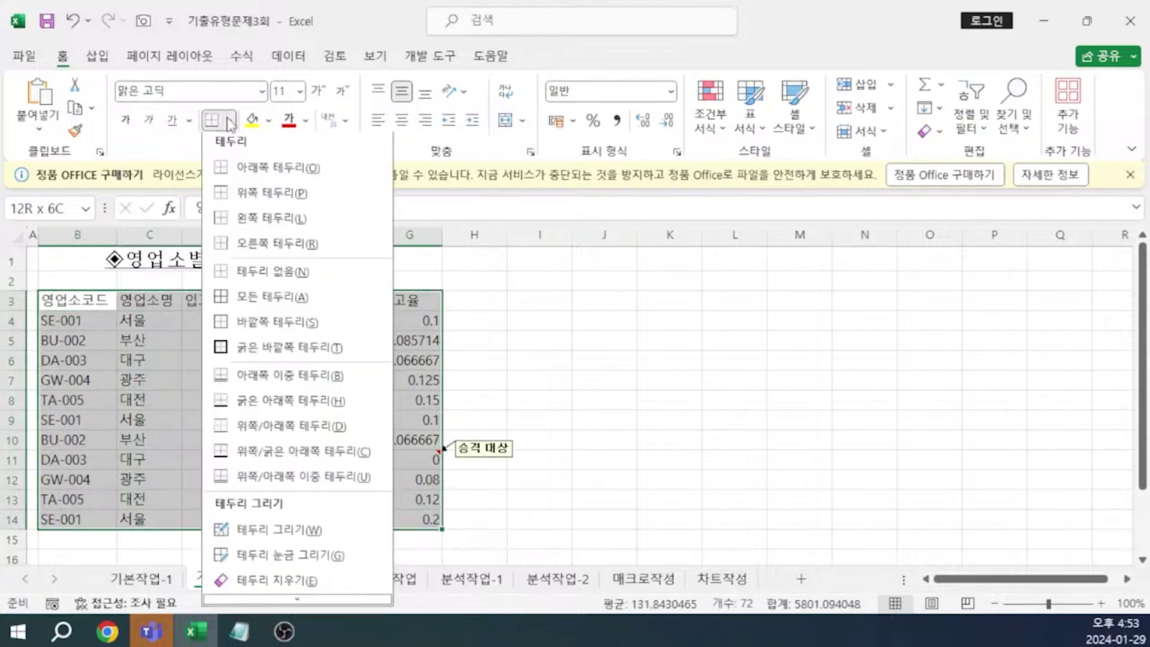
pyautogui.click(244, 300)
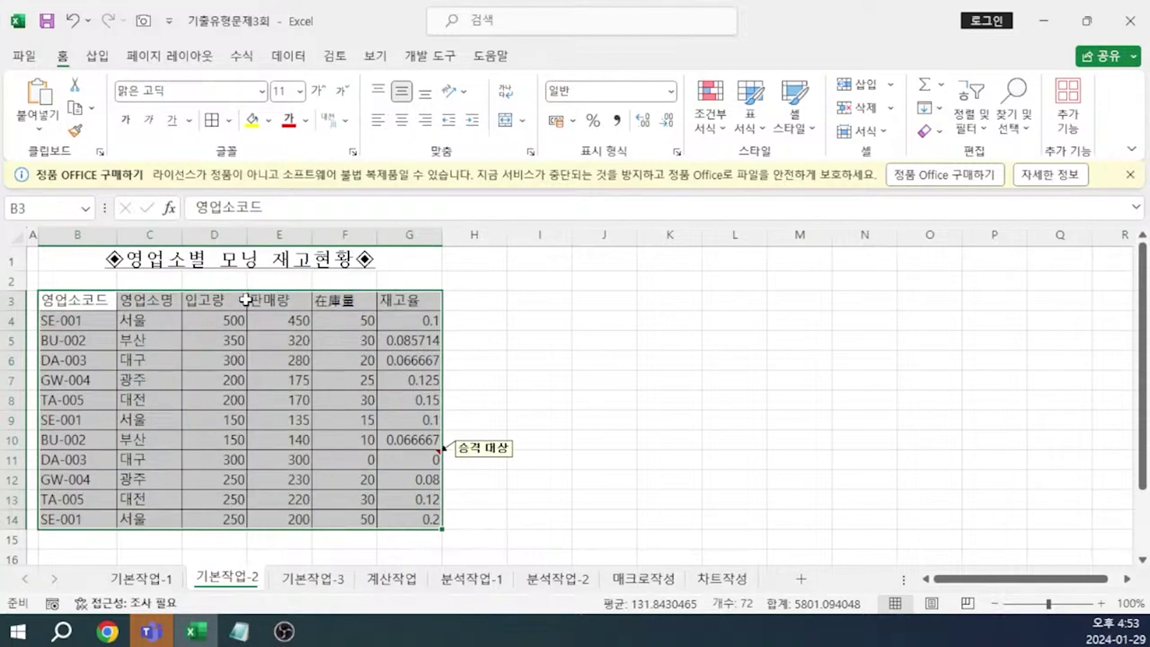
pyautogui.click(229, 121)
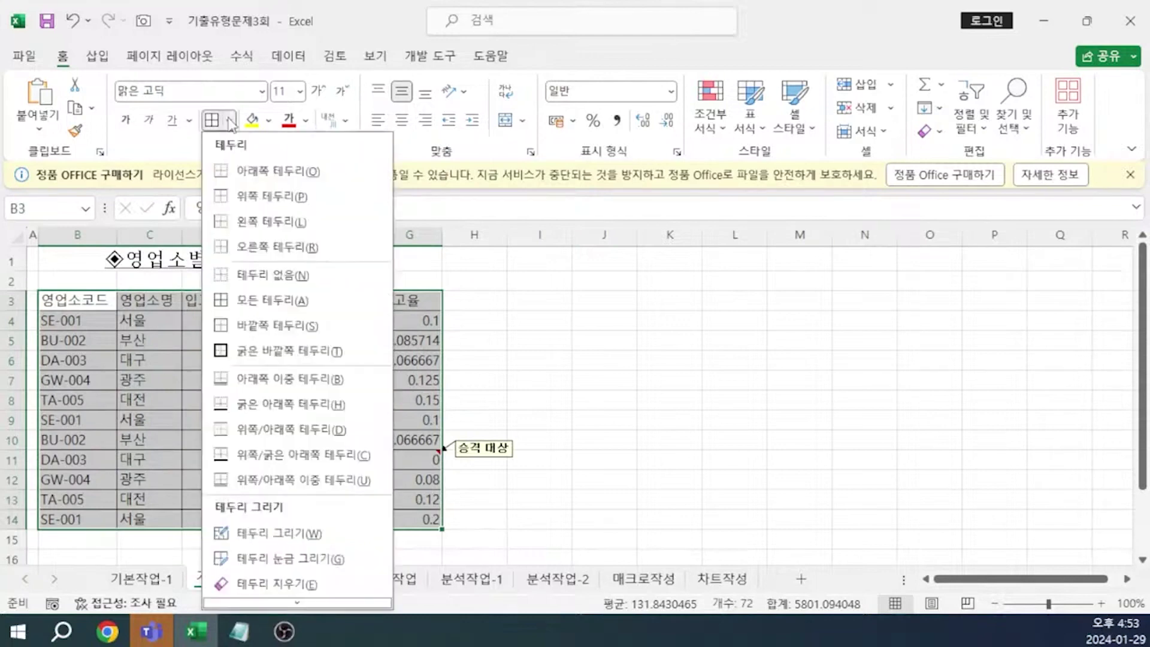
pyautogui.click(263, 353)
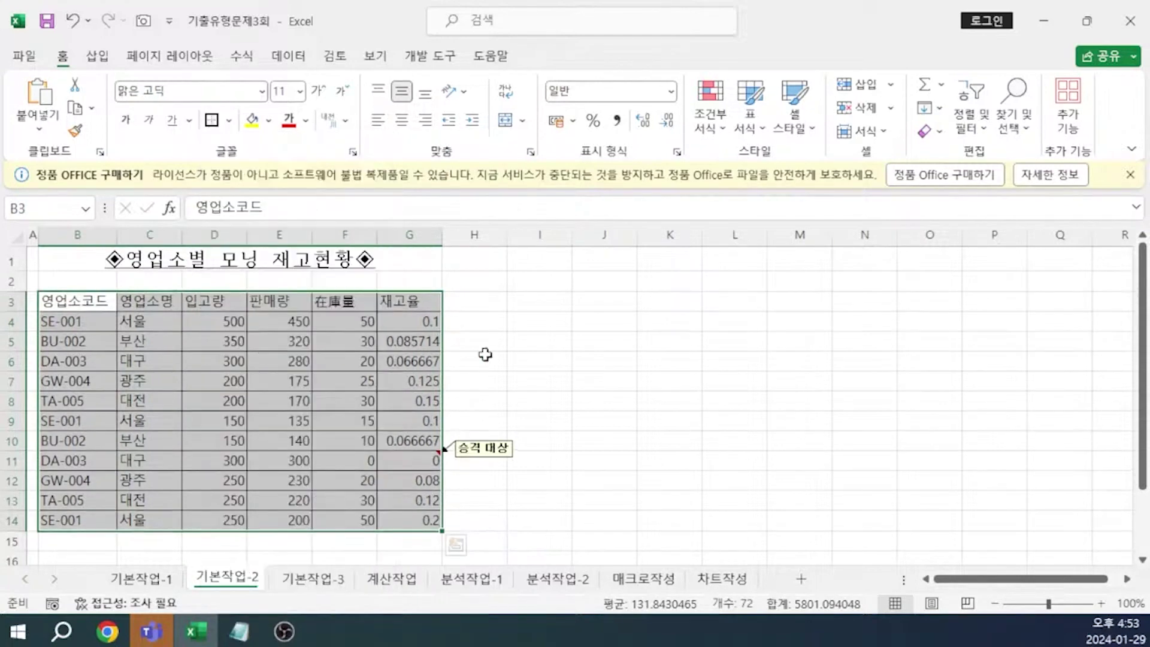
pyautogui.click(564, 355)
# Step: Switch to the Notepad instructions and read the 기본작업3 section
pyautogui.hotkey('alt', 'Tab')
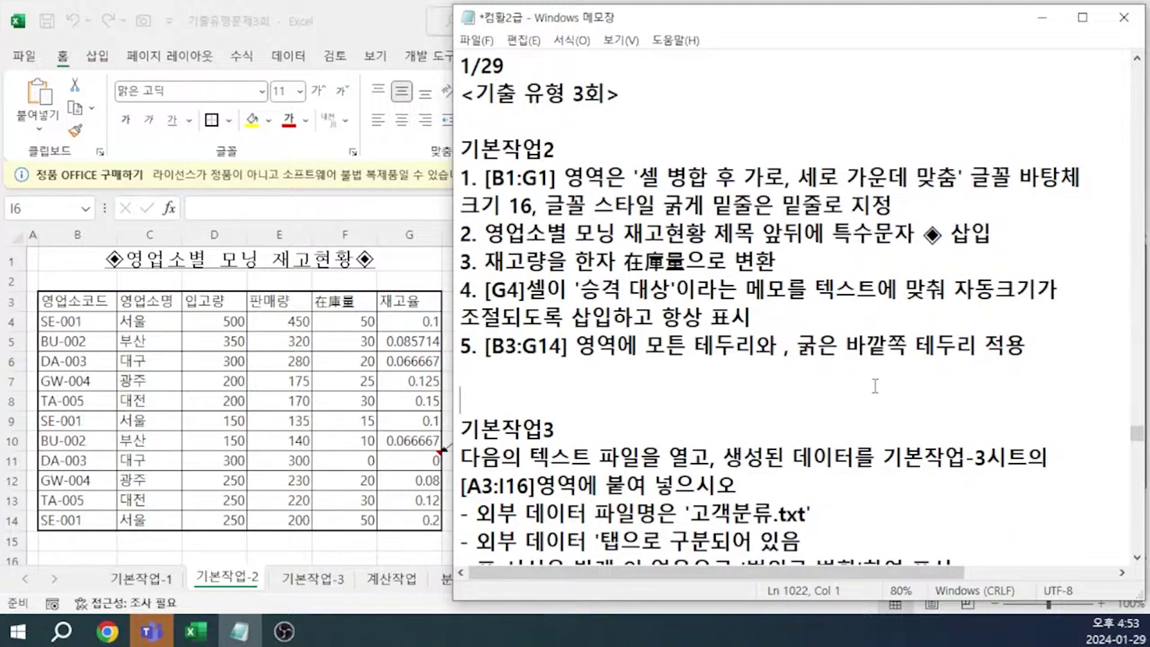
pyautogui.scroll(-3, 924, 429)
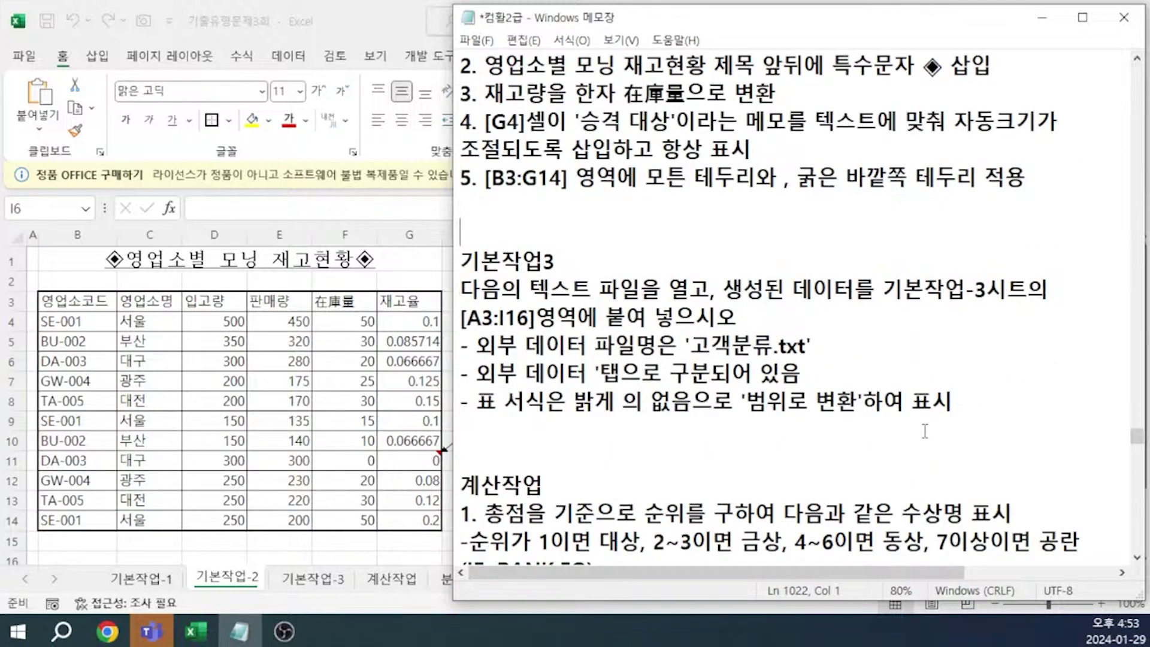
# Step: Start a text/CSV data import (텍스트/CSV에서) for cell A3 of the 기본작업-3 sheet
pyautogui.scroll(-1, 926, 430)
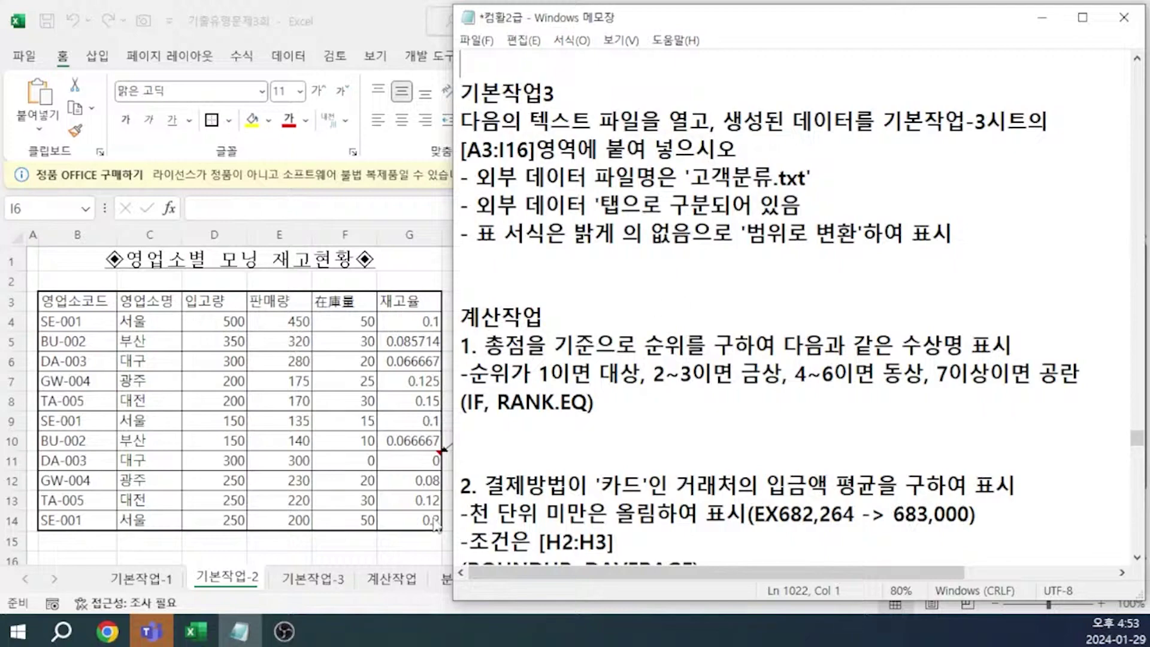
pyautogui.click(313, 578)
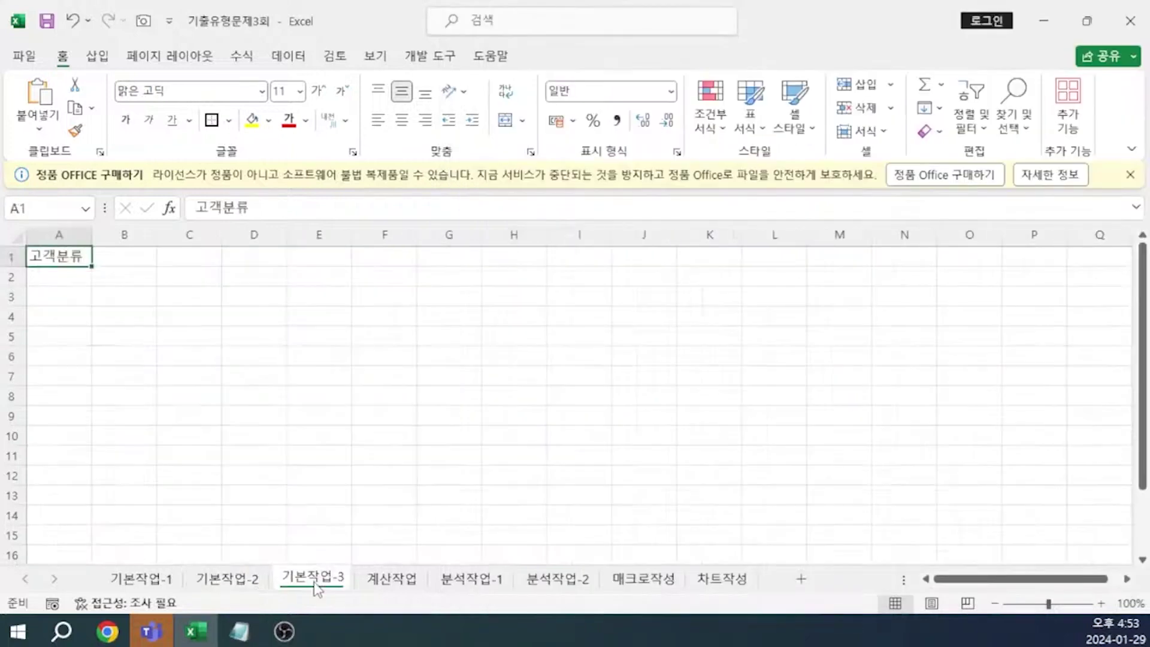
pyautogui.click(72, 295)
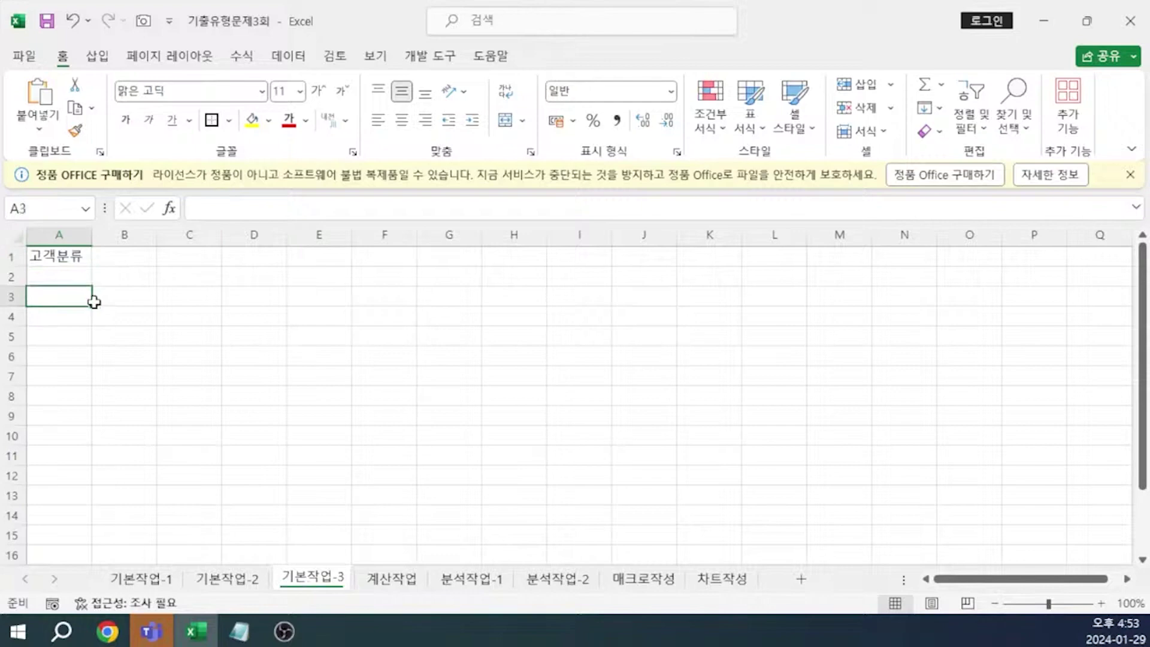
pyautogui.click(288, 56)
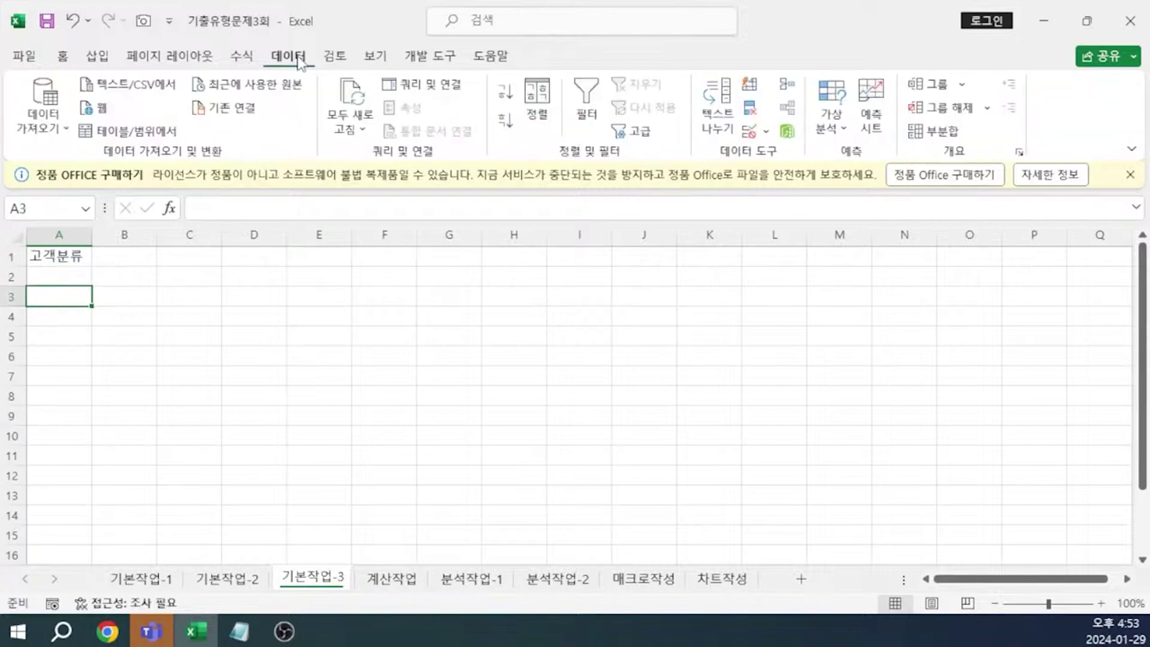
pyautogui.click(129, 90)
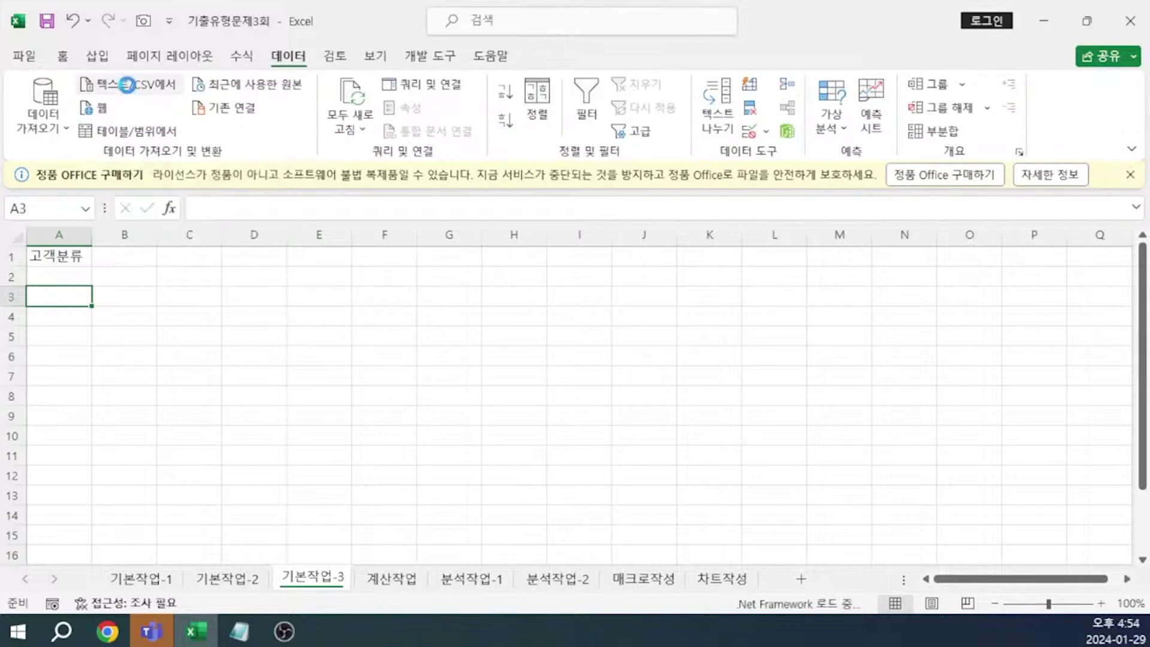
# Step: Import the text file 고객분류 from the desktop folder 컴활 > 2024컴활2급 > 기출유형문제
pyautogui.moveTo(324, 22); pyautogui.dragTo(630, 21)
pyautogui.scroll(-3, 712, 269)
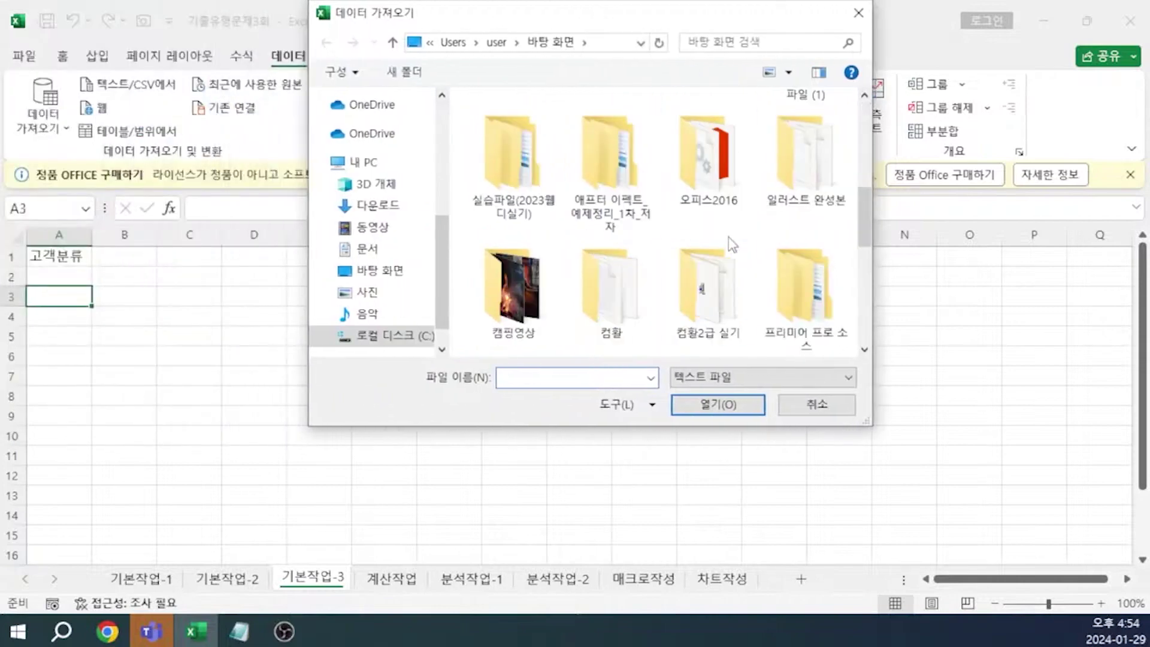
pyautogui.doubleClick(627, 303)
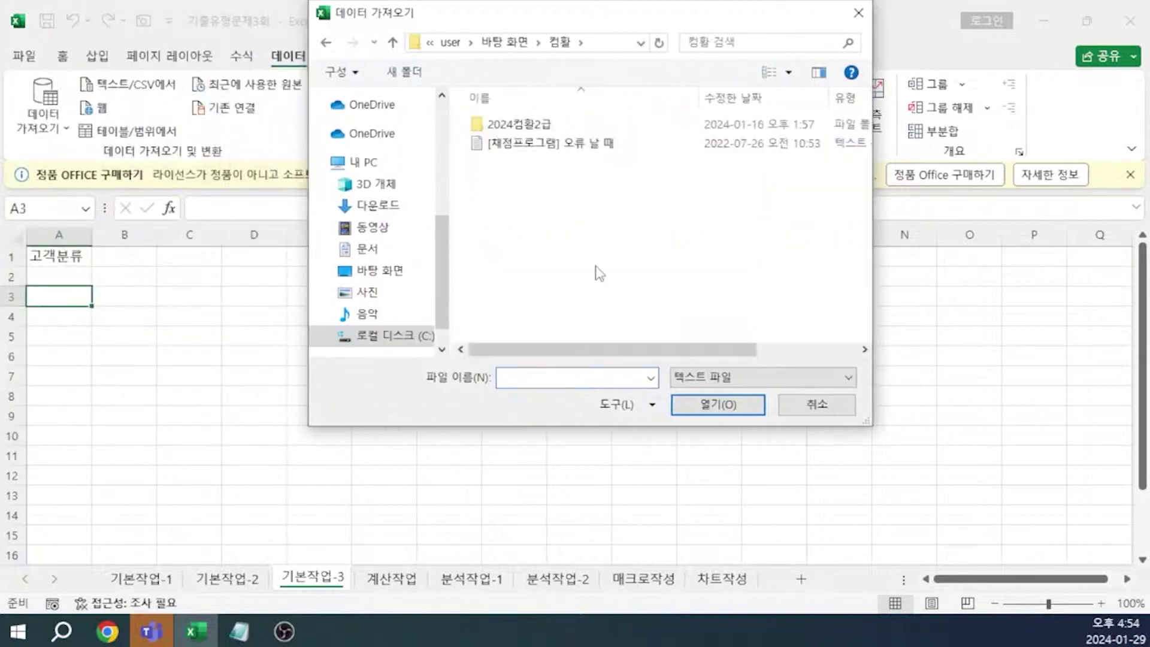
pyautogui.doubleClick(534, 127)
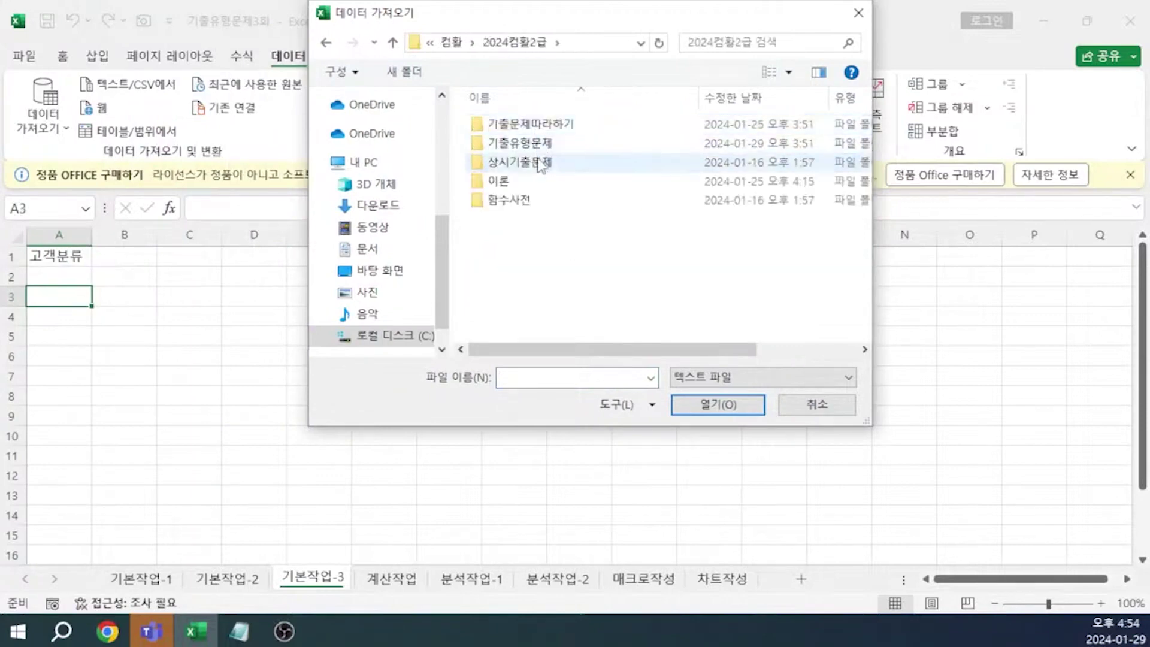
pyautogui.doubleClick(529, 149)
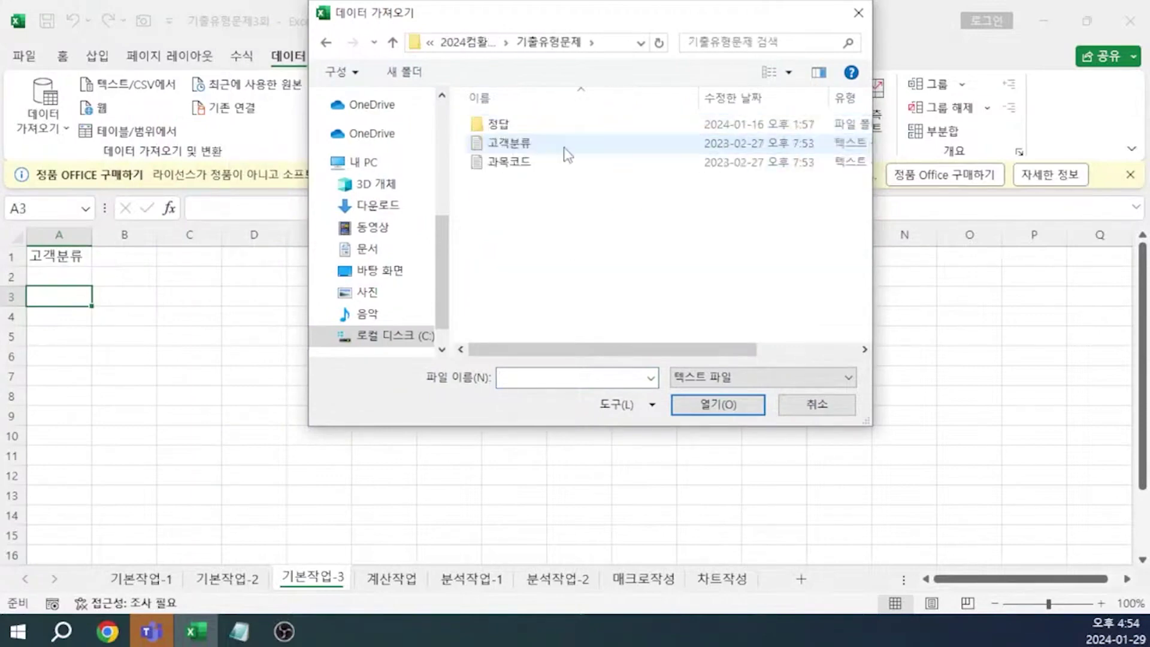
pyautogui.click(523, 150)
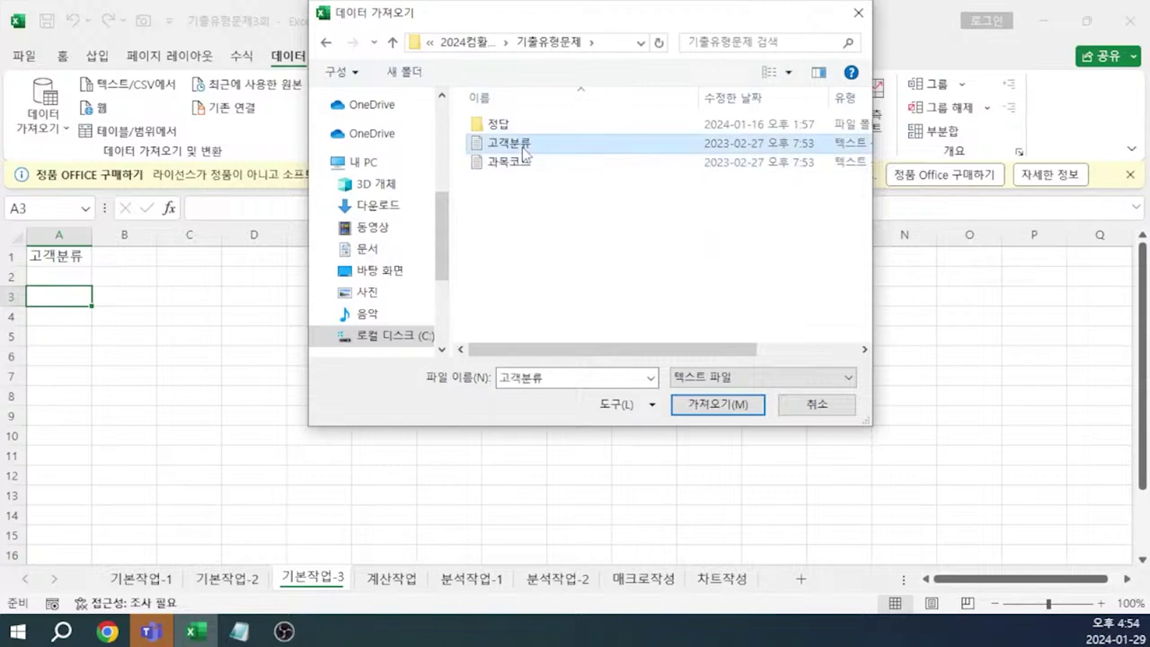
pyautogui.click(711, 407)
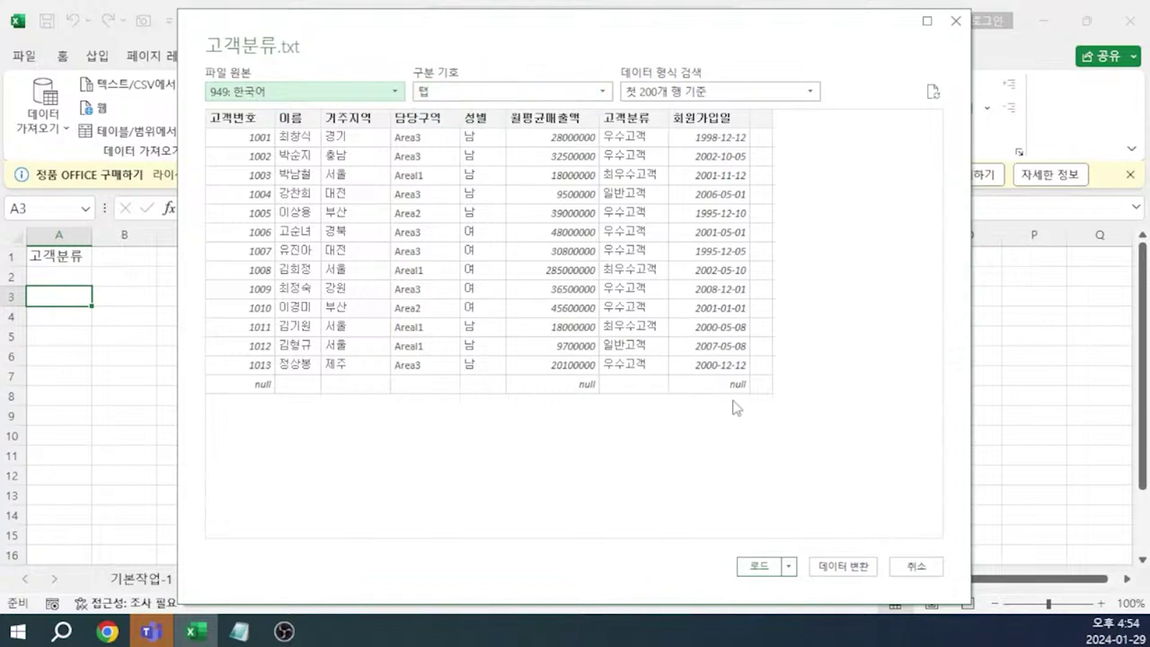
# Step: Load the tab-delimited 고객분류.txt data as a table into the existing worksheet at $A$3
pyautogui.click(789, 567)
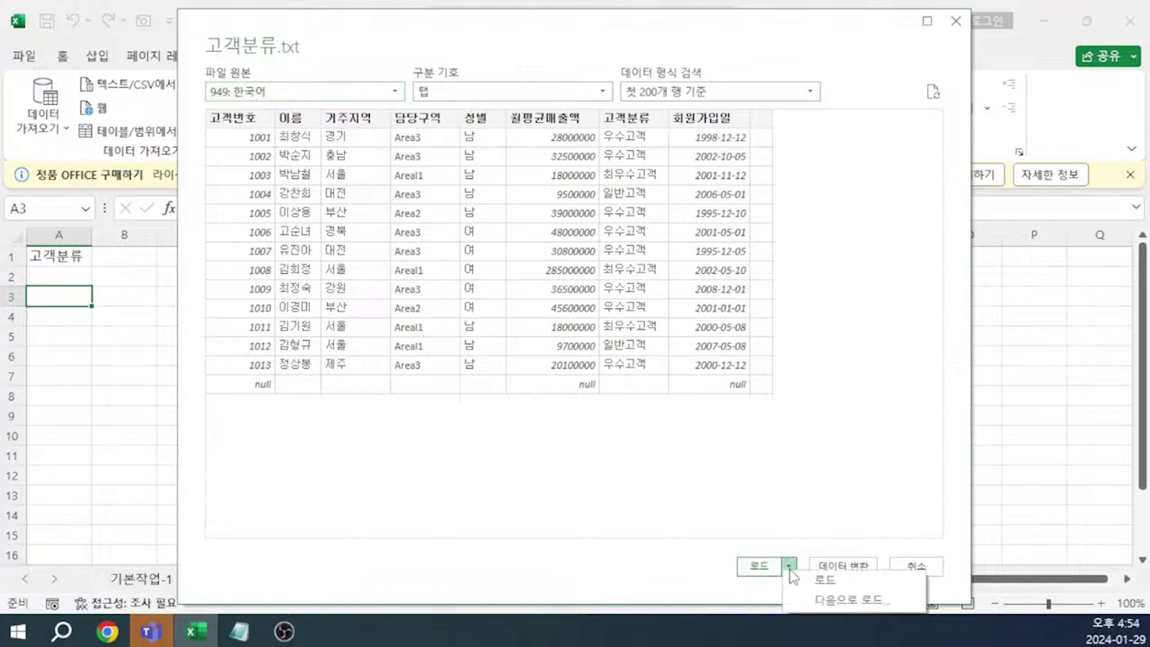
pyautogui.click(870, 605)
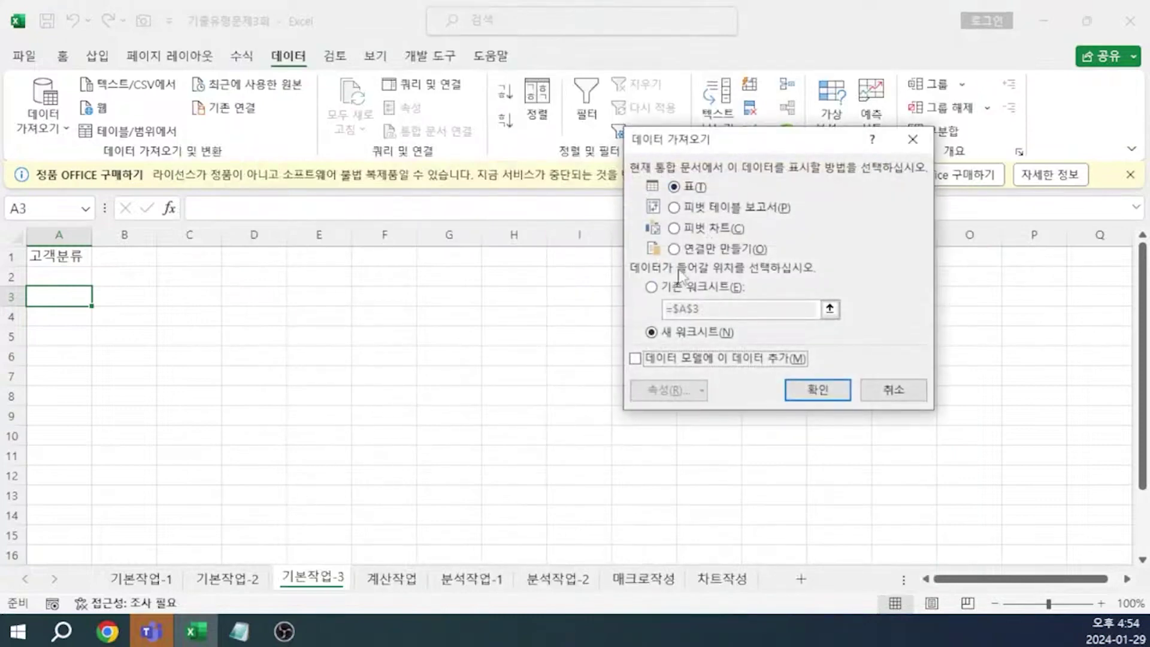
pyautogui.click(652, 288)
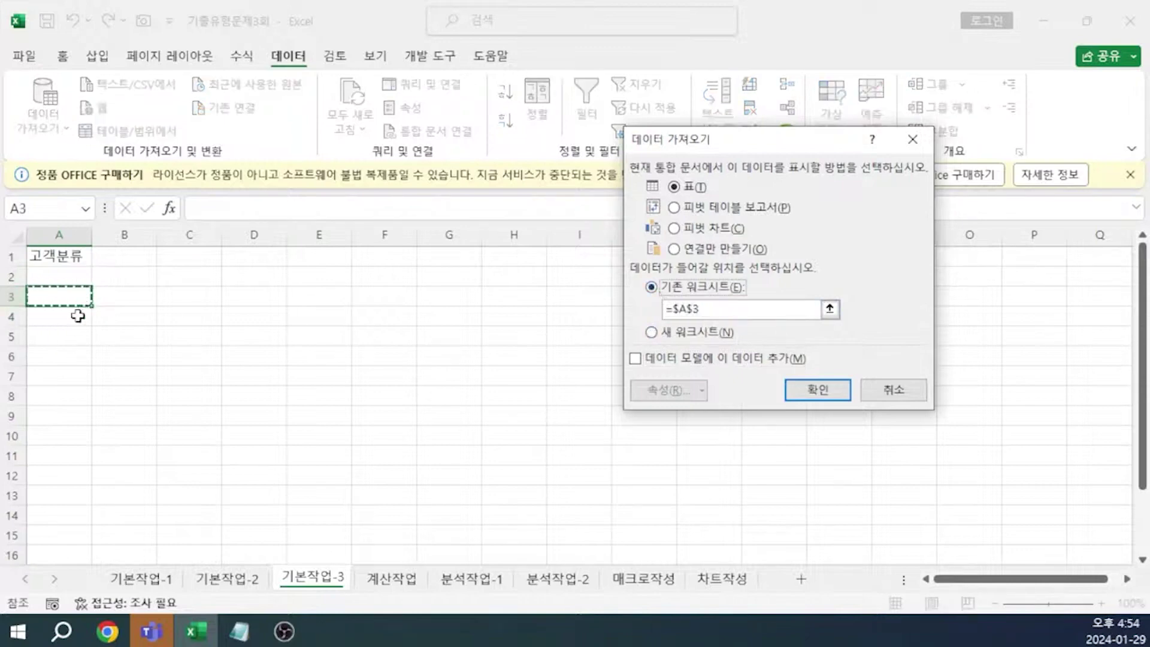
pyautogui.click(817, 390)
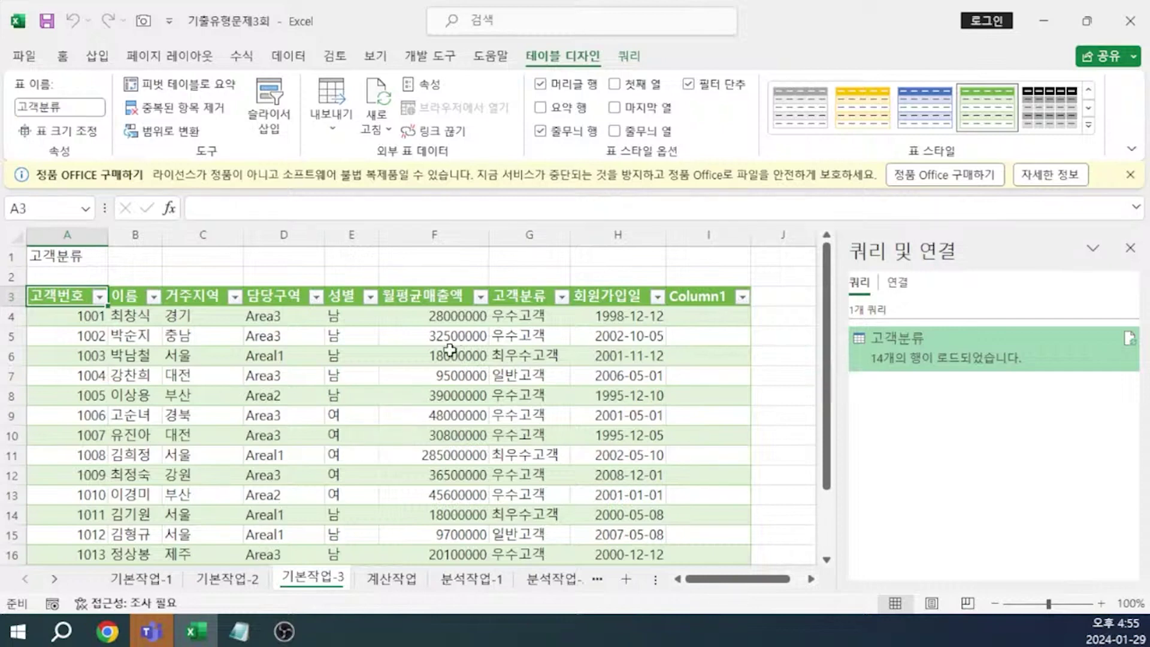
# Step: Apply the 없음 table style from the 밝게 group to the imported table and convert it to a normal range
pyautogui.click(1091, 124)
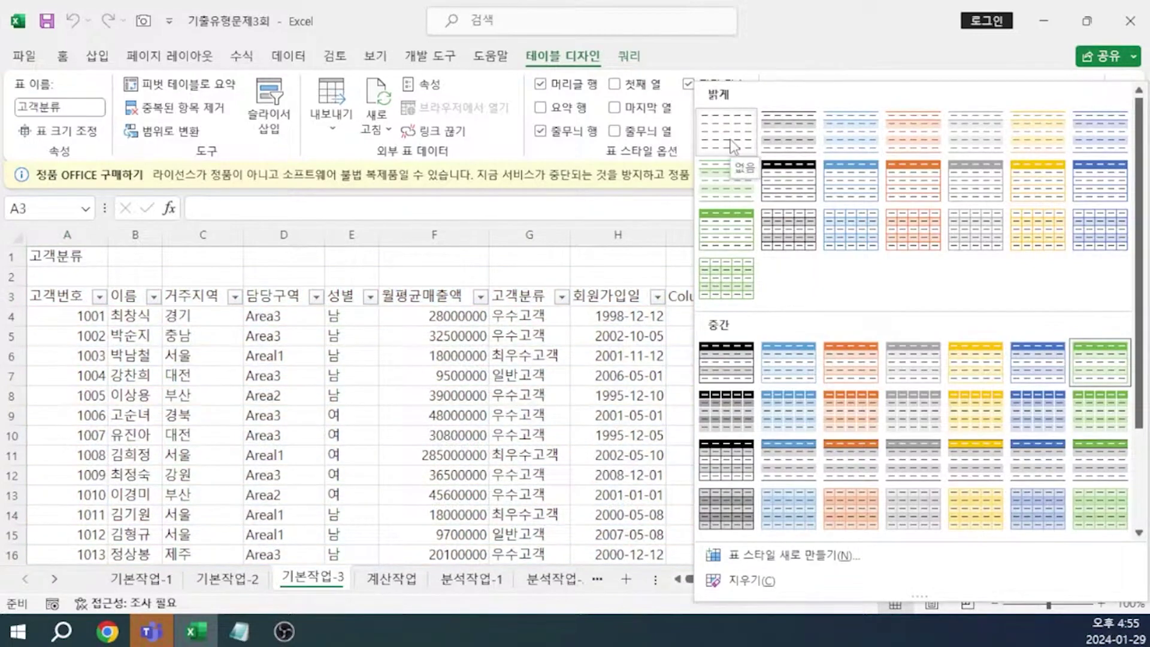
pyautogui.click(731, 139)
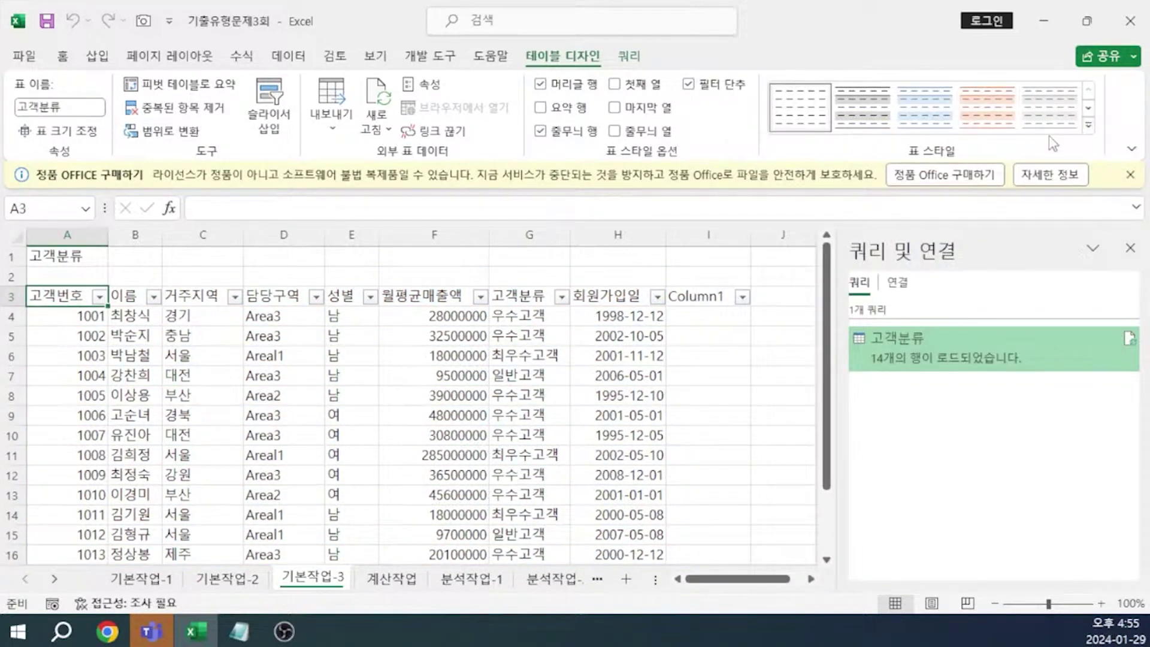
pyautogui.click(191, 140)
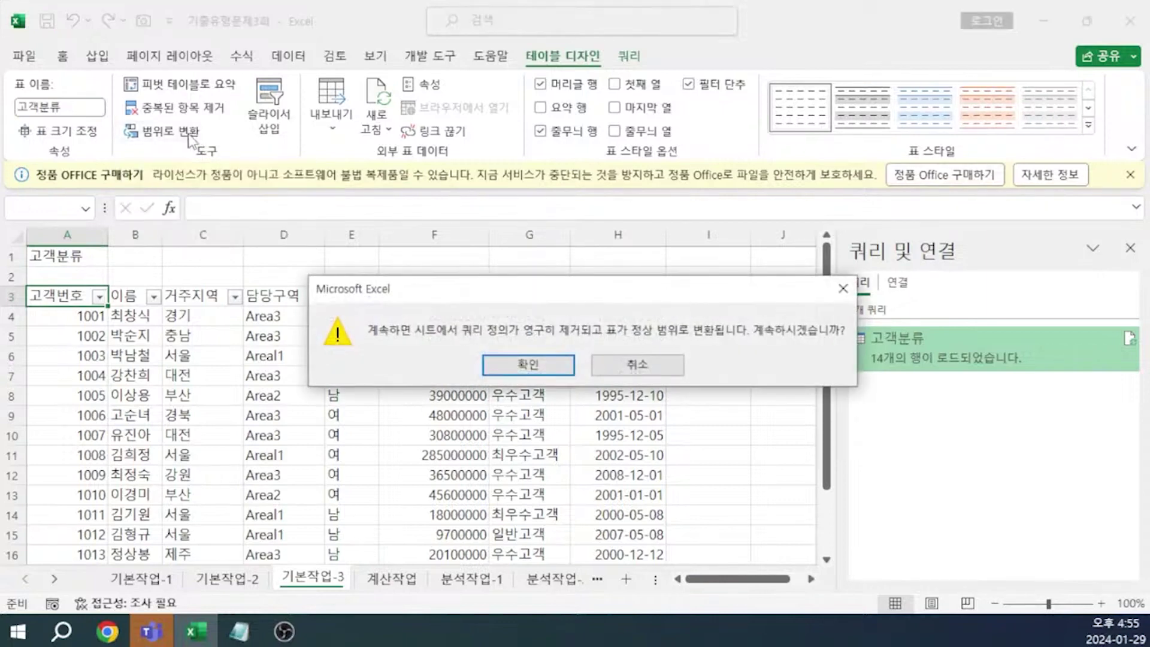
pyautogui.click(529, 363)
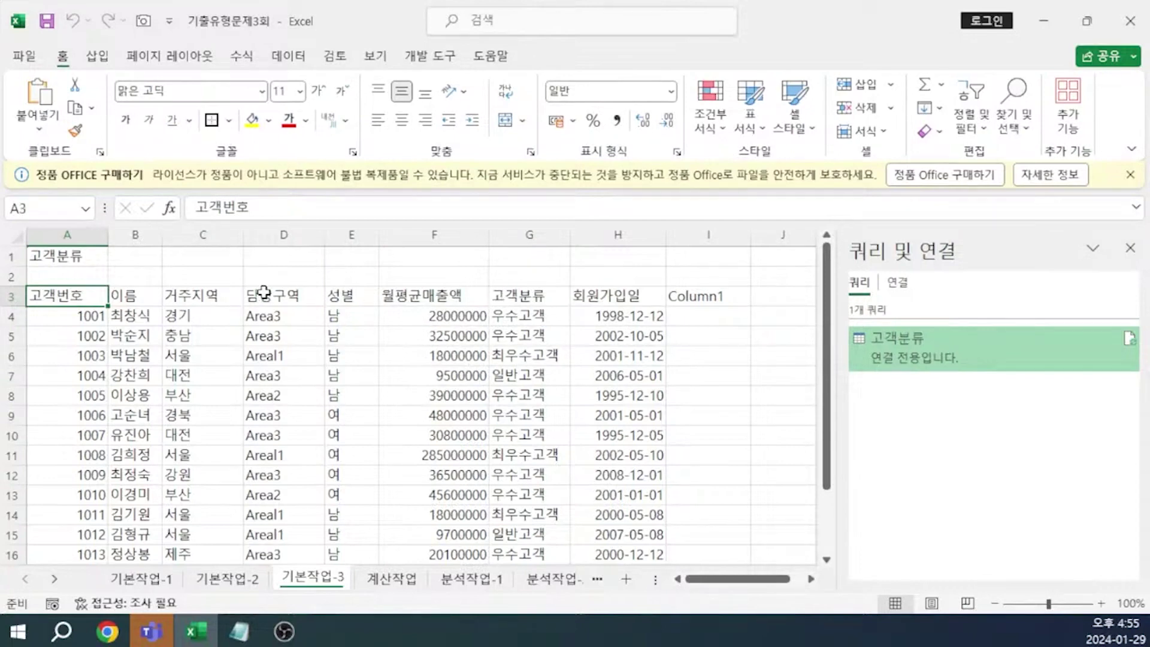
# Step: Read the 계산작업 instructions in Notepad and begin the formula =IF(RANK.EQ( in cell C3 of the 계산작업 sheet
pyautogui.hotkey('alt', 'Tab')
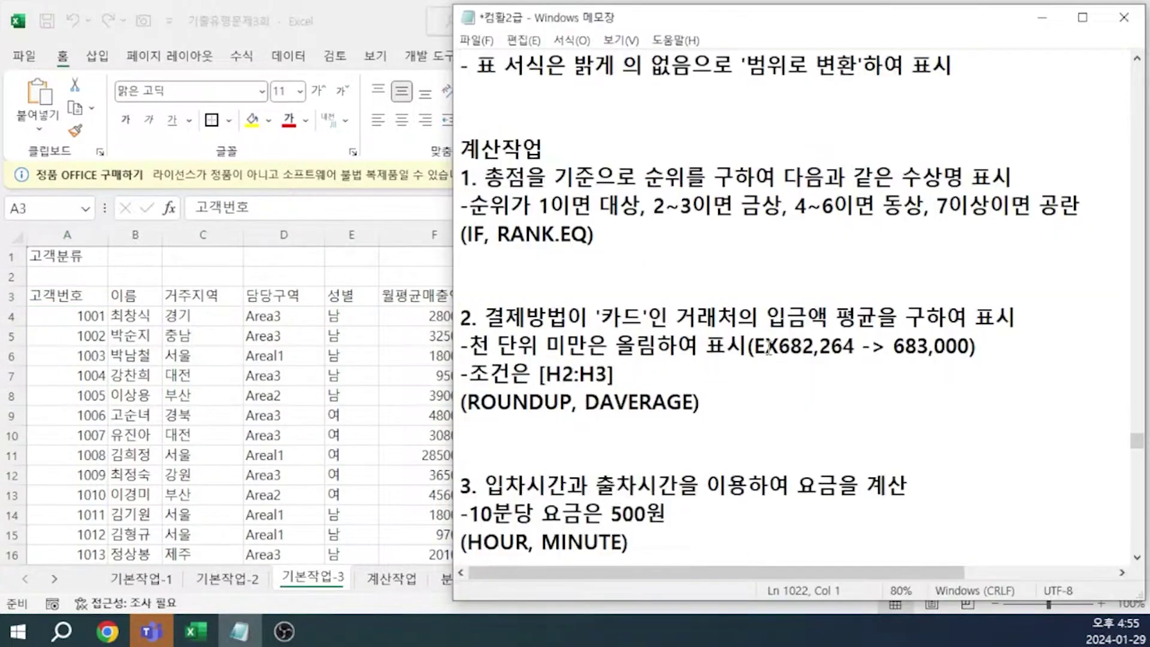
pyautogui.scroll(-1, 768, 348)
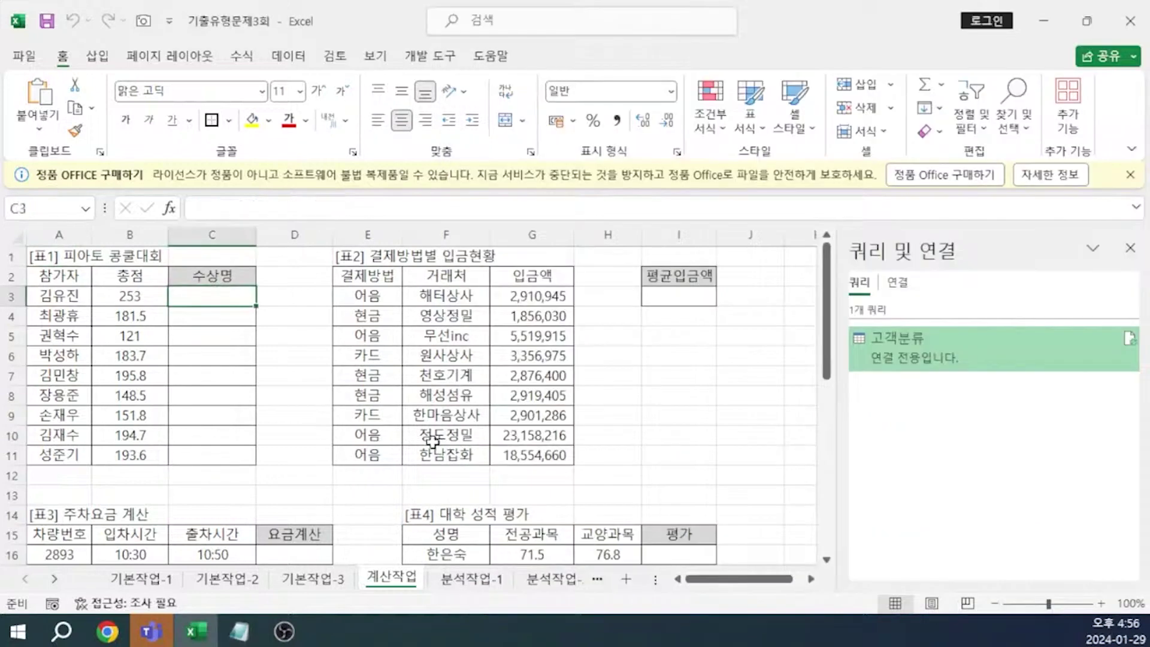
pyautogui.write('=ㅑㄹ')
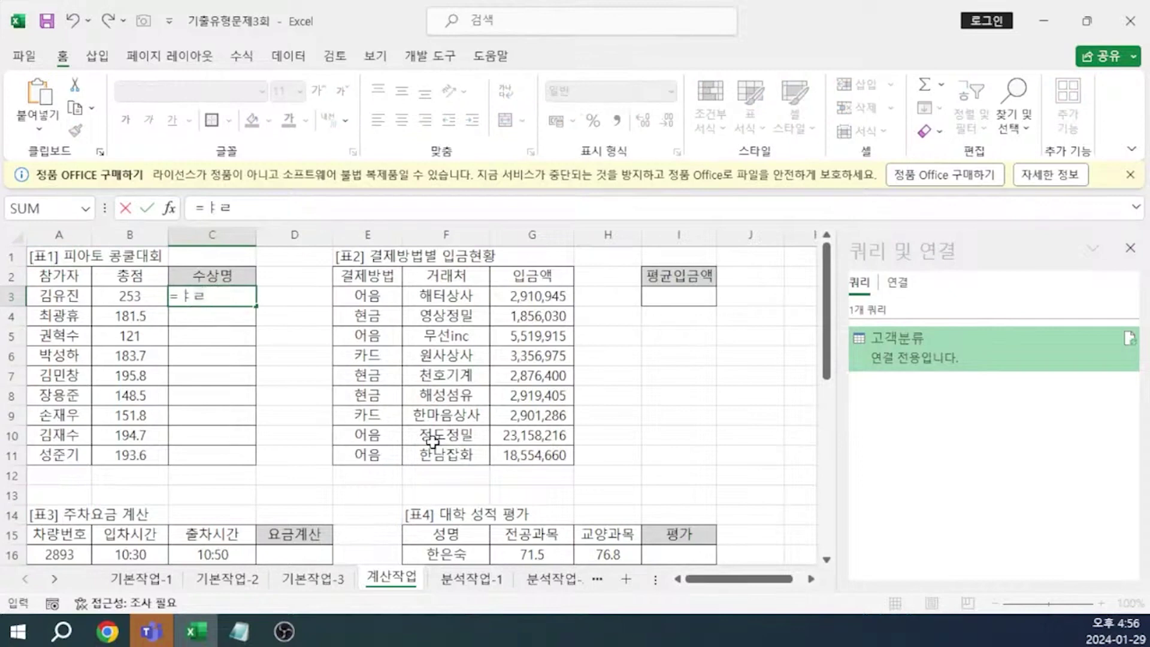
pyautogui.press('BackSpace')
pyautogui.press('BackSpace')
pyautogui.press('Hangul')
pyautogui.write('IF(')
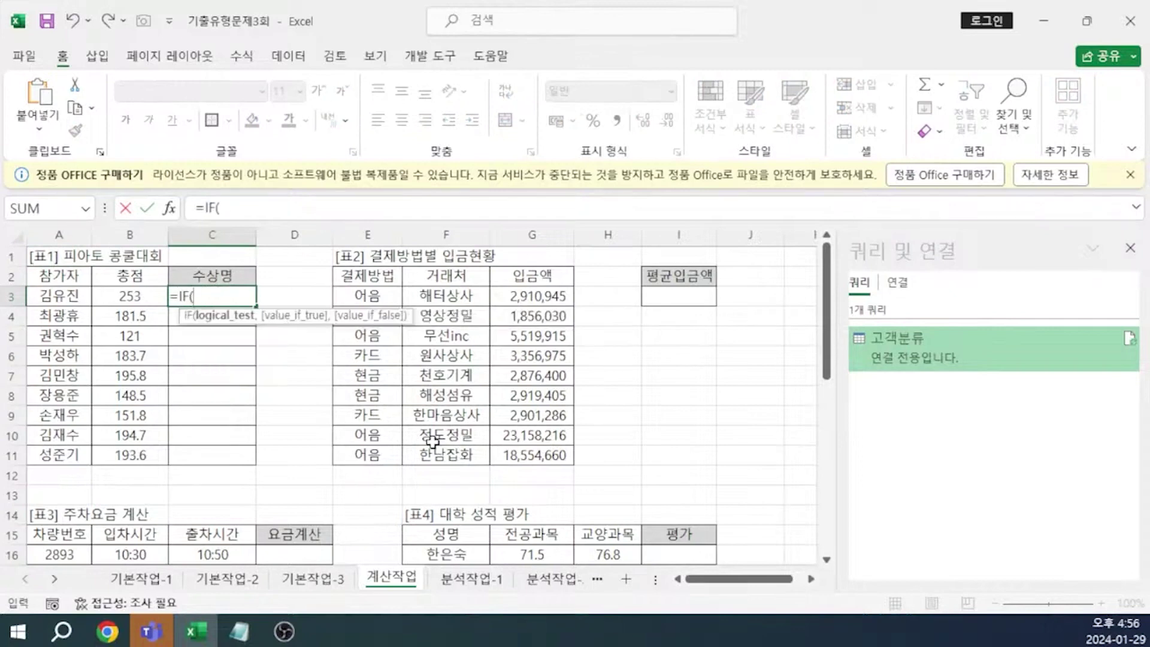
pyautogui.write('RANK')
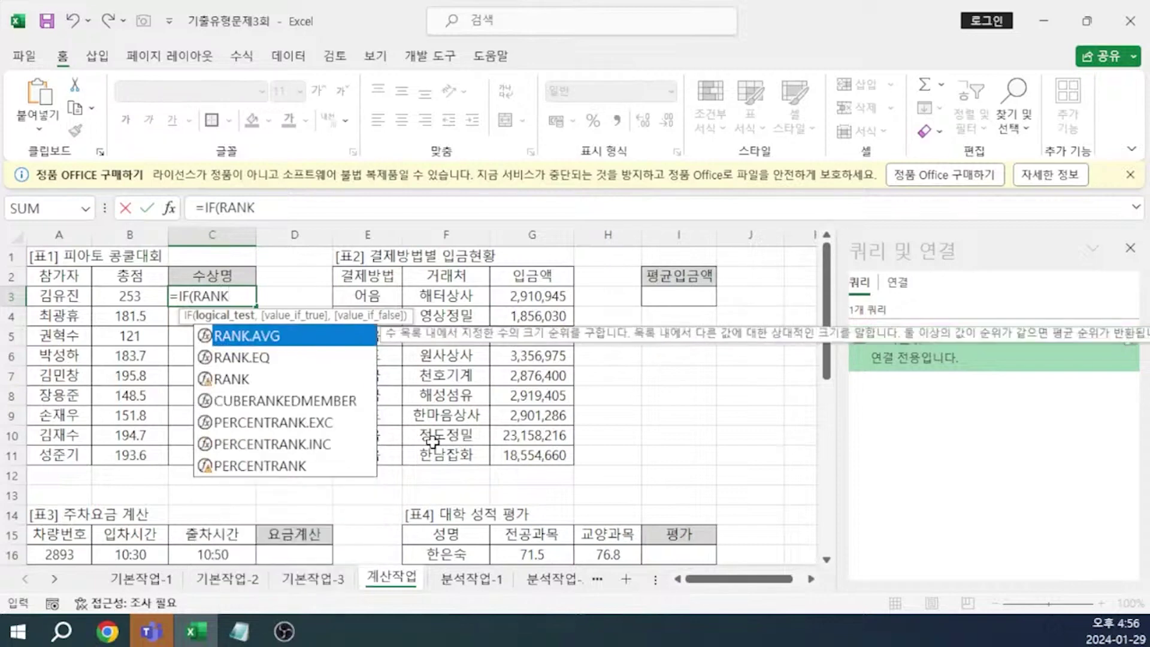
pyautogui.write('.EQ(')
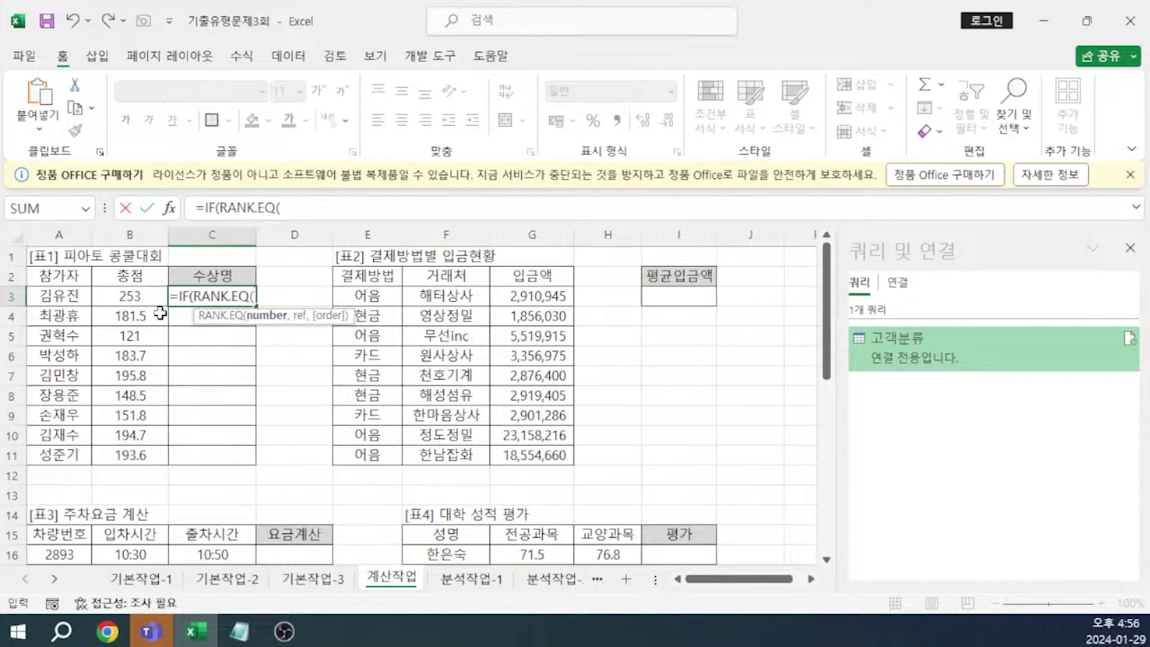
# Step: Complete the RANK.EQ function in C3 with B3 as number, the absolute range $B$3:$B$11 and descending order 0
pyautogui.click(139, 297)
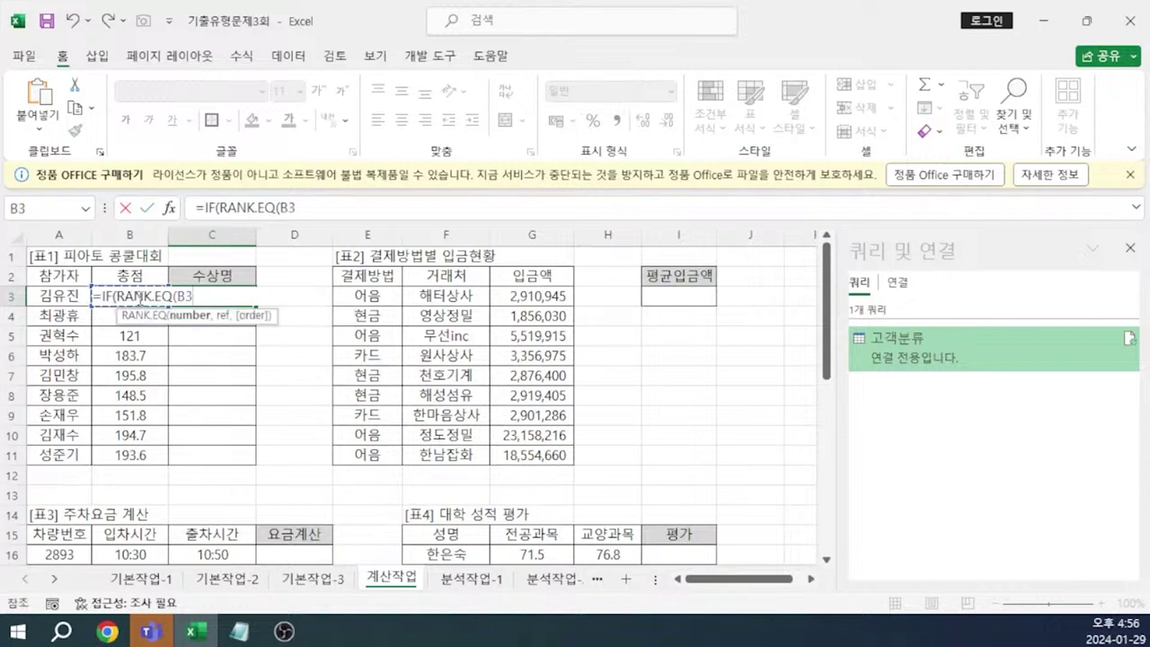
pyautogui.write(',')
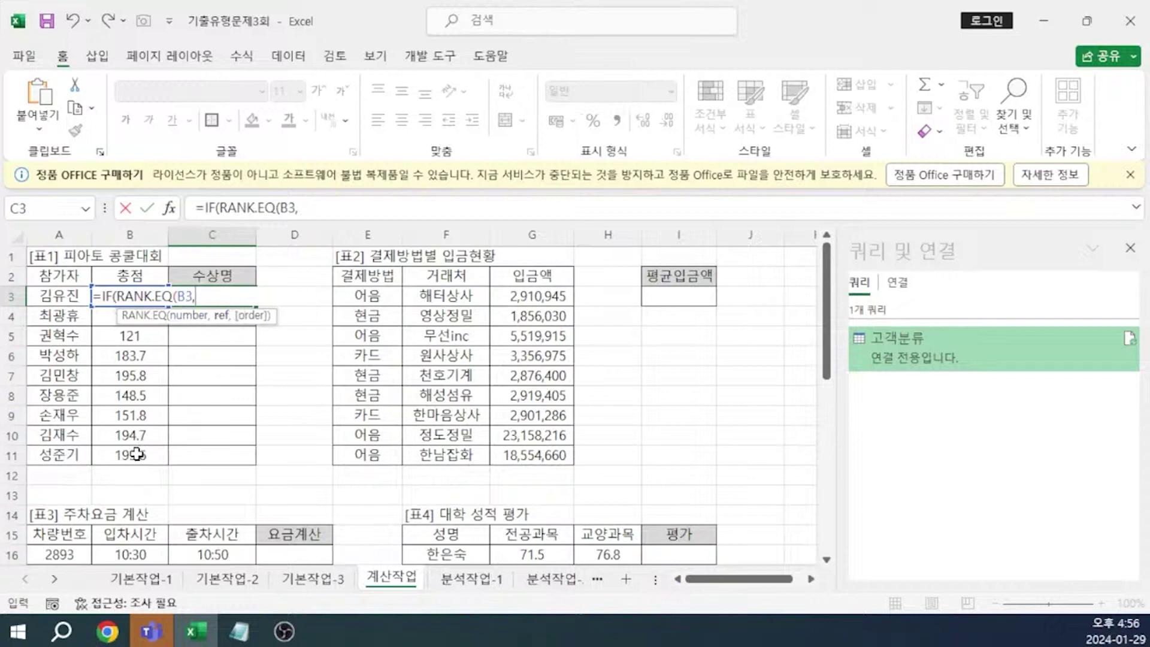
pyautogui.moveTo(137, 453); pyautogui.dragTo(136, 297)
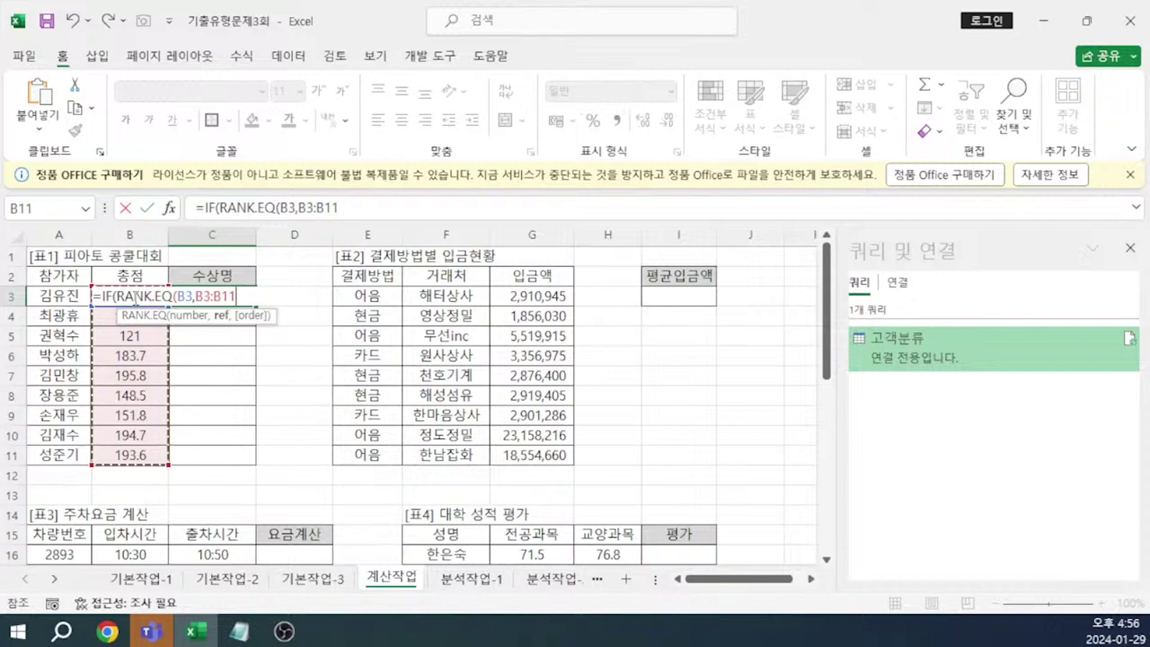
pyautogui.press('F4')
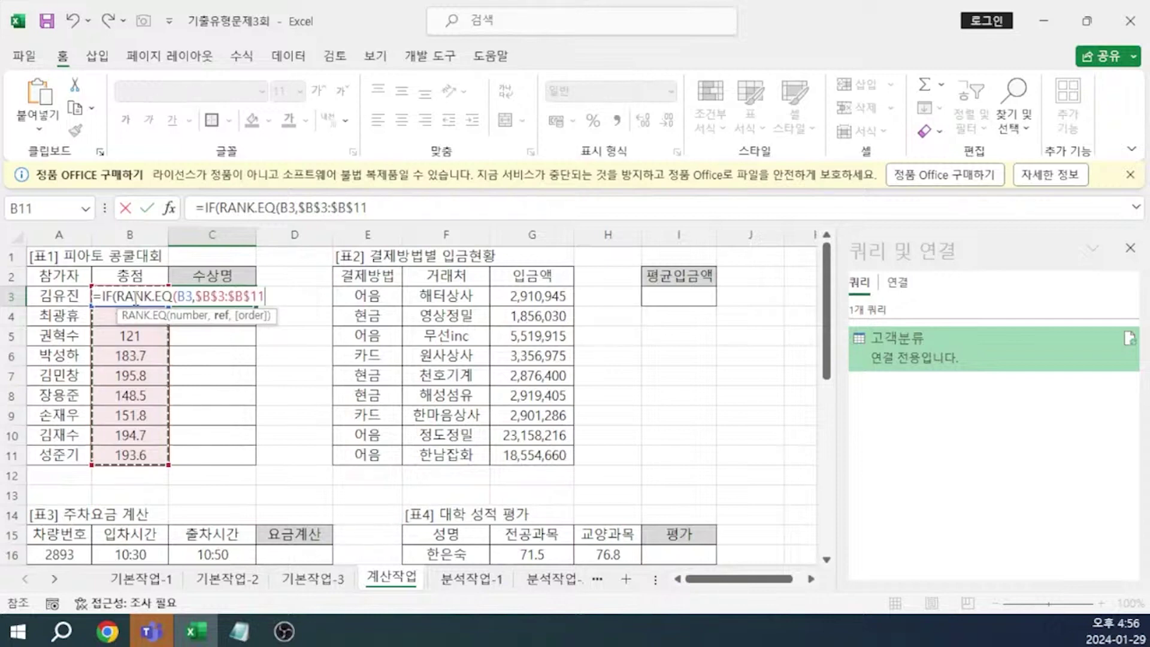
pyautogui.write(',')
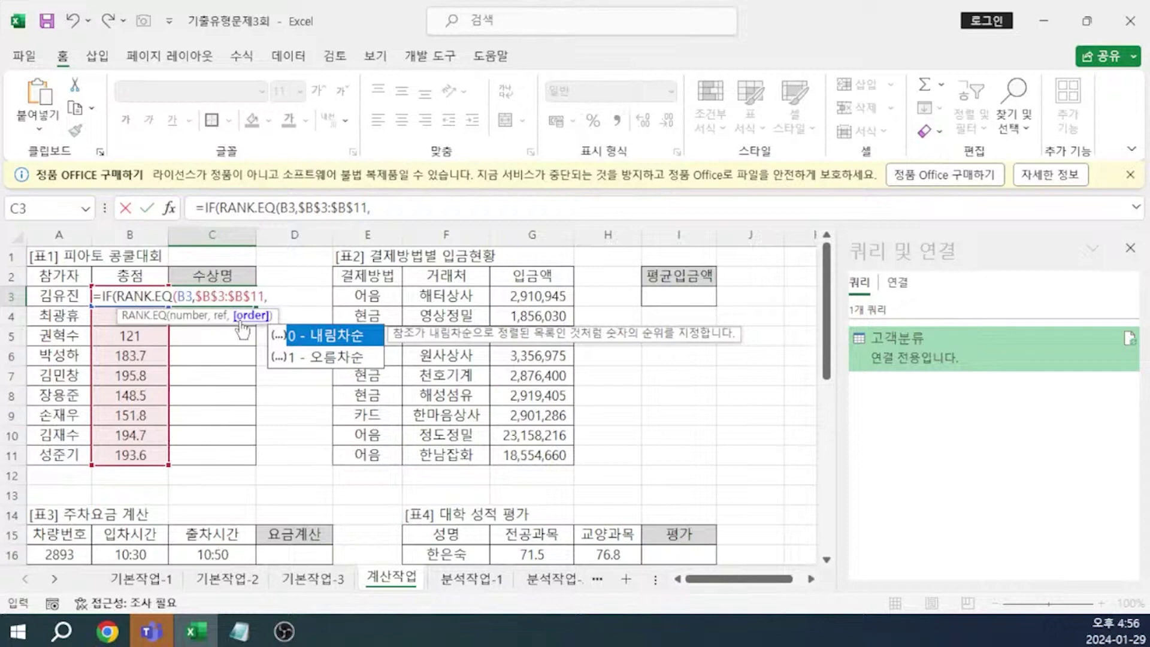
pyautogui.write('0')
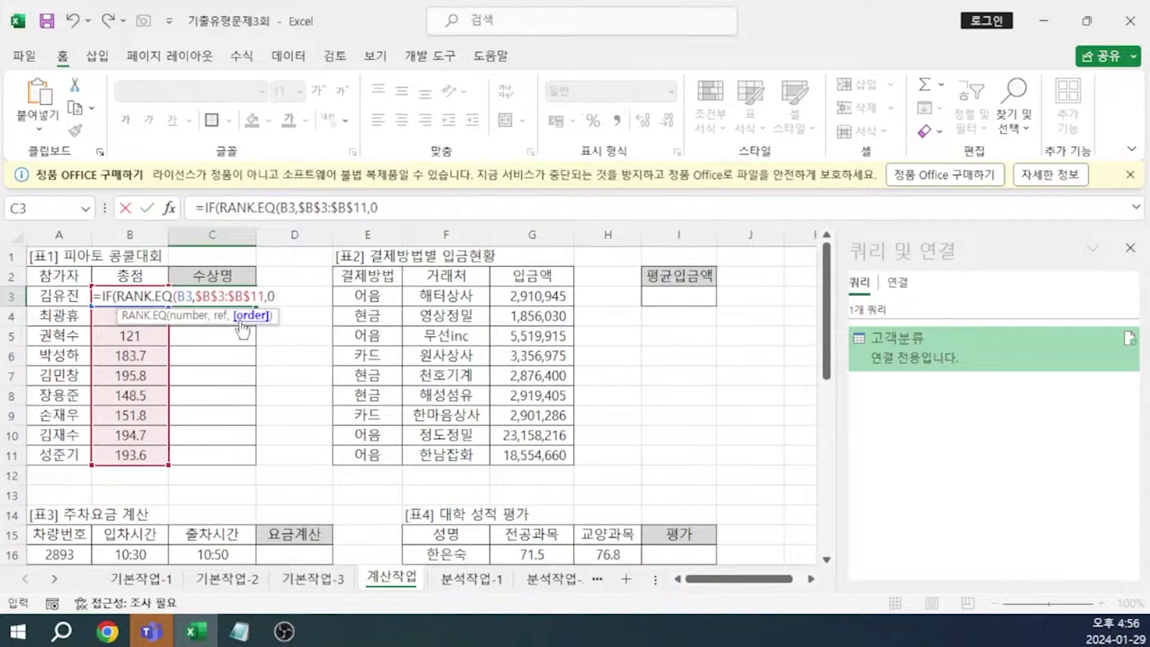
pyautogui.write(')')
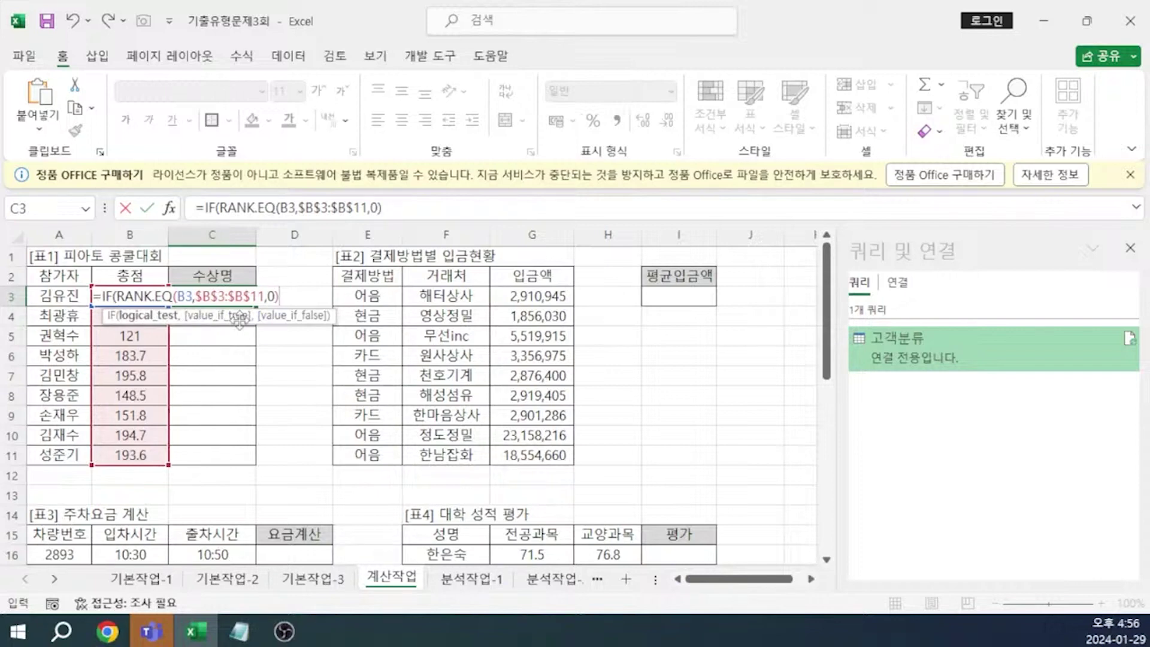
# Step: Add the test =1 and the result "대상" to the IF formula in C3
pyautogui.write('=1,')
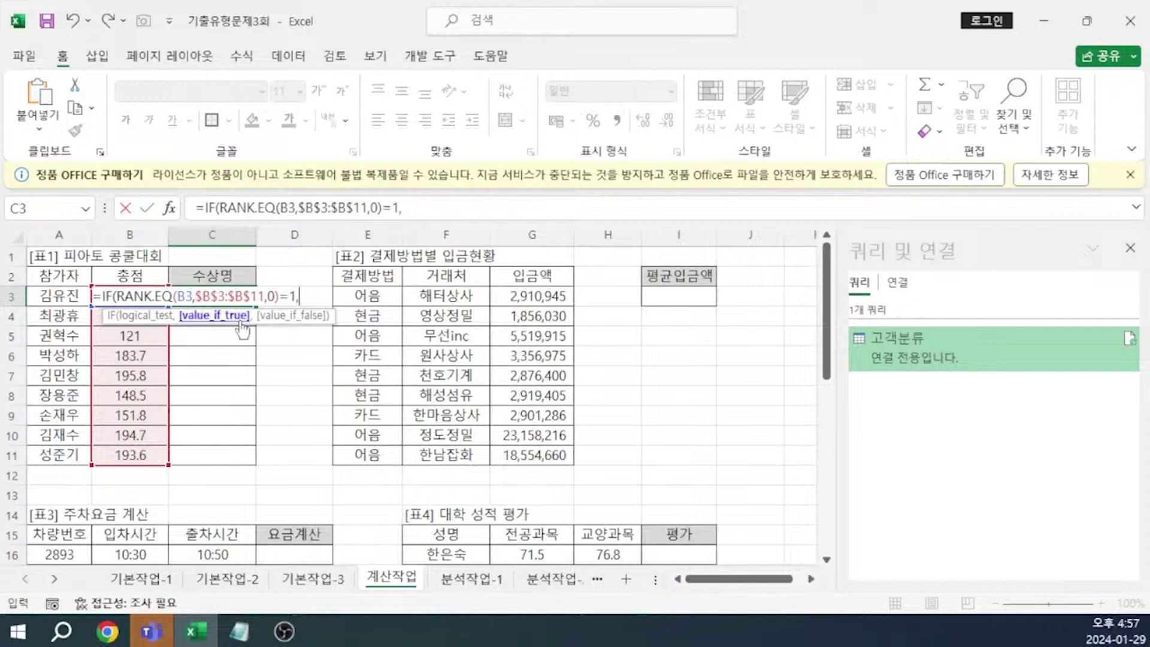
pyautogui.write('"대상"')
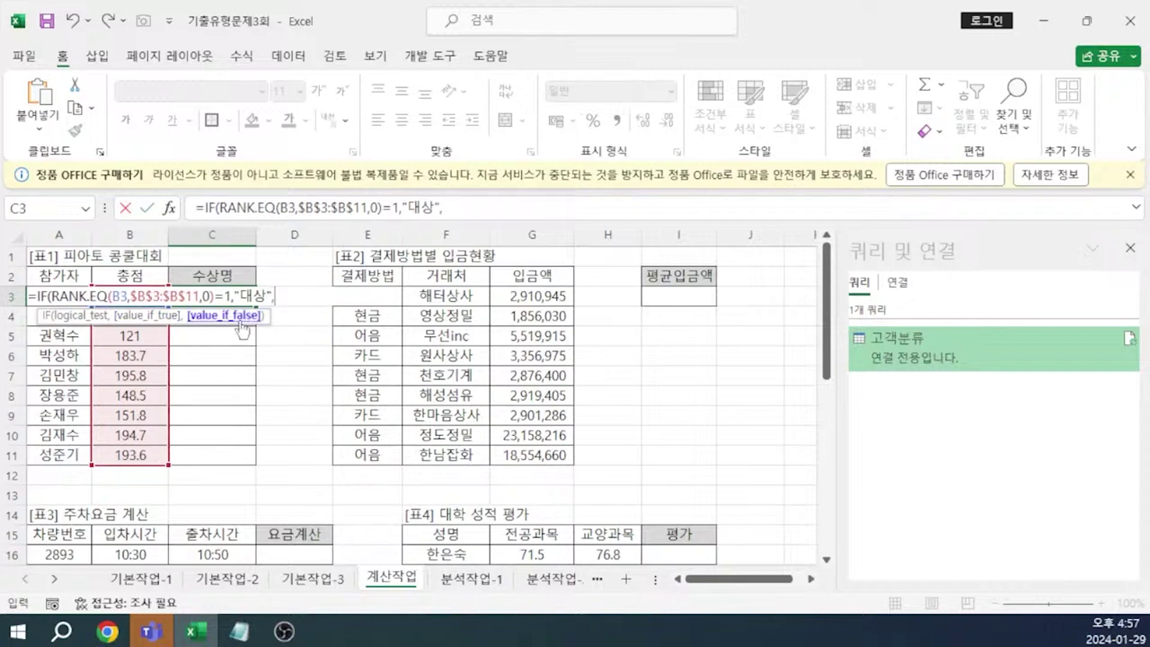
pyautogui.write(',')
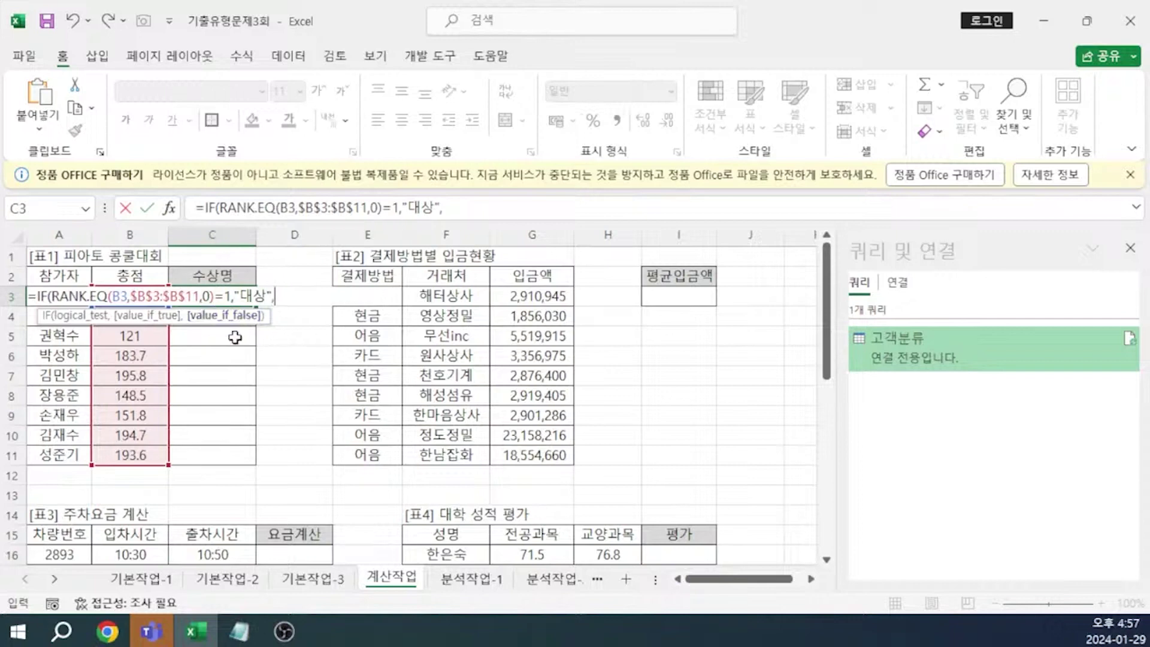
# Step: Nest a copy of IF(RANK.EQ(B3,$B$3:$B$11,0) as the false value in C3, with the test <=3 and result "금상"
pyautogui.click(463, 215)
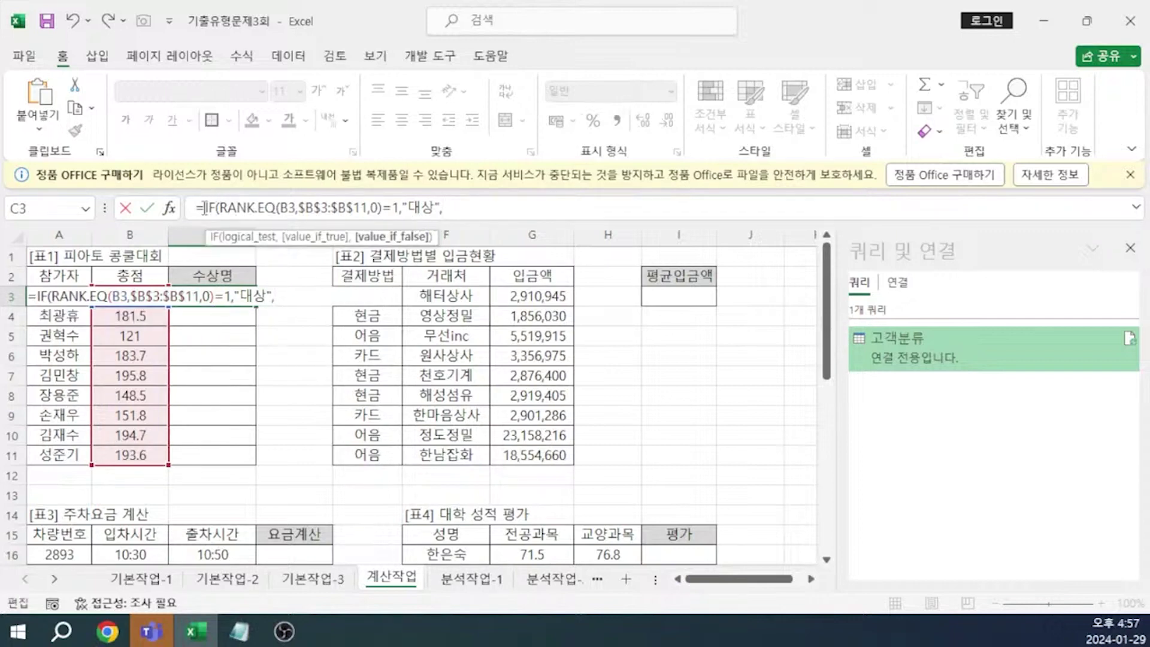
pyautogui.moveTo(204, 208); pyautogui.dragTo(407, 212)
pyautogui.hotkey('ctrl', 'c')
pyautogui.click(461, 208)
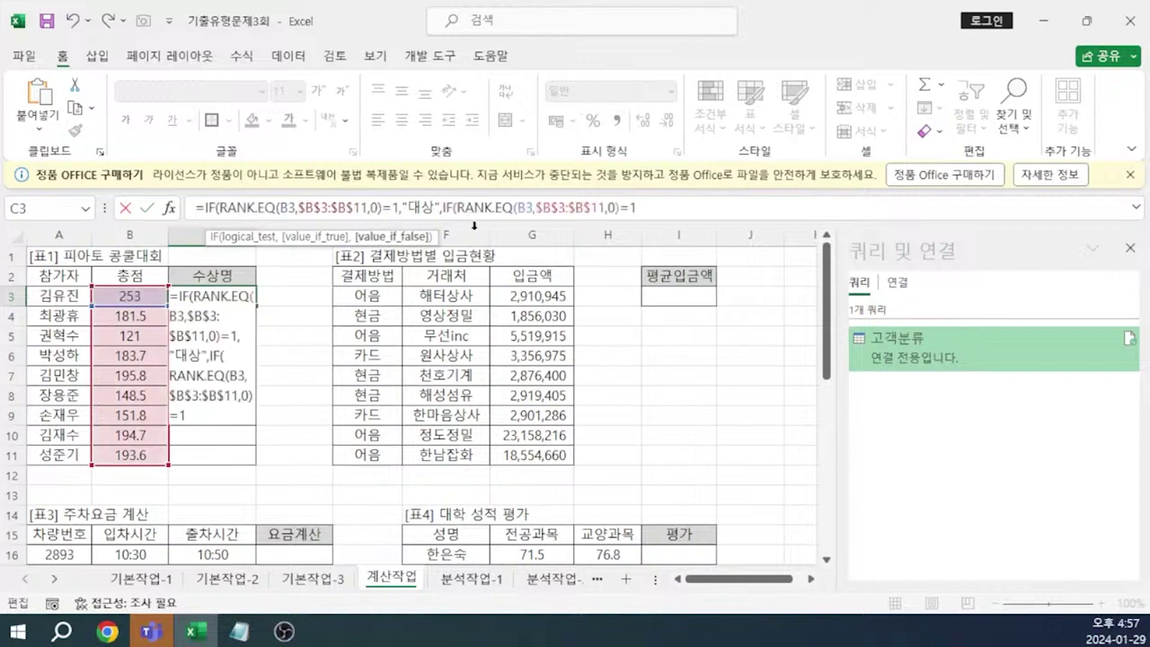
pyautogui.hotkey('ctrl', 'v')
pyautogui.click(640, 208)
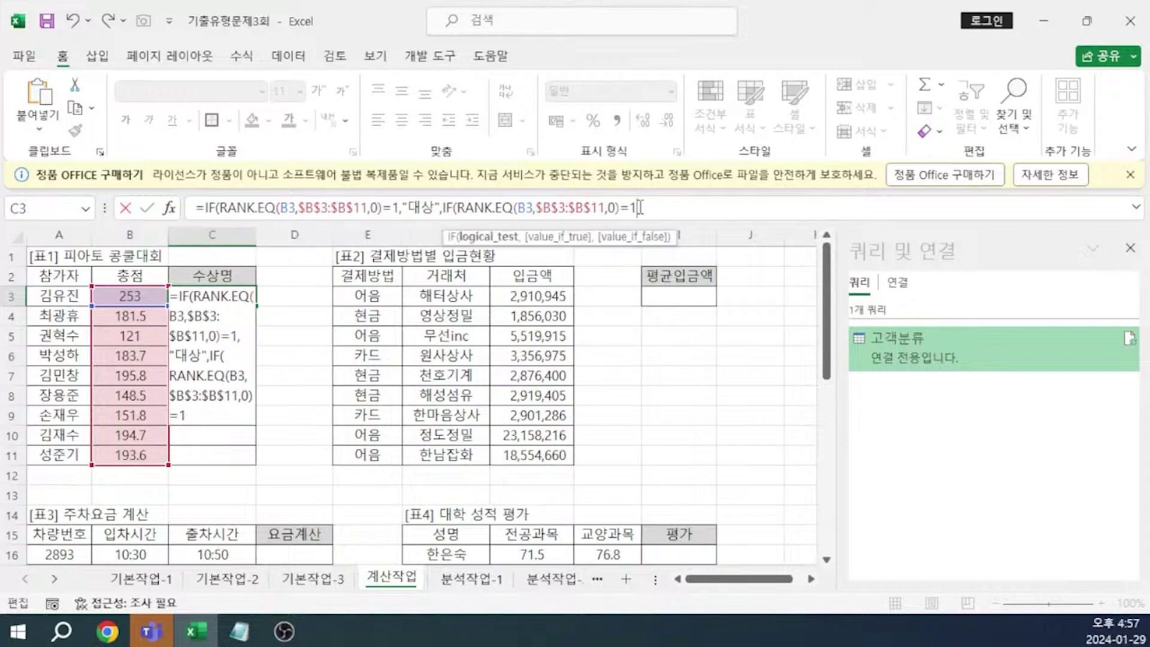
pyautogui.press('BackSpace')
pyautogui.press('BackSpace')
pyautogui.write('<=3,')
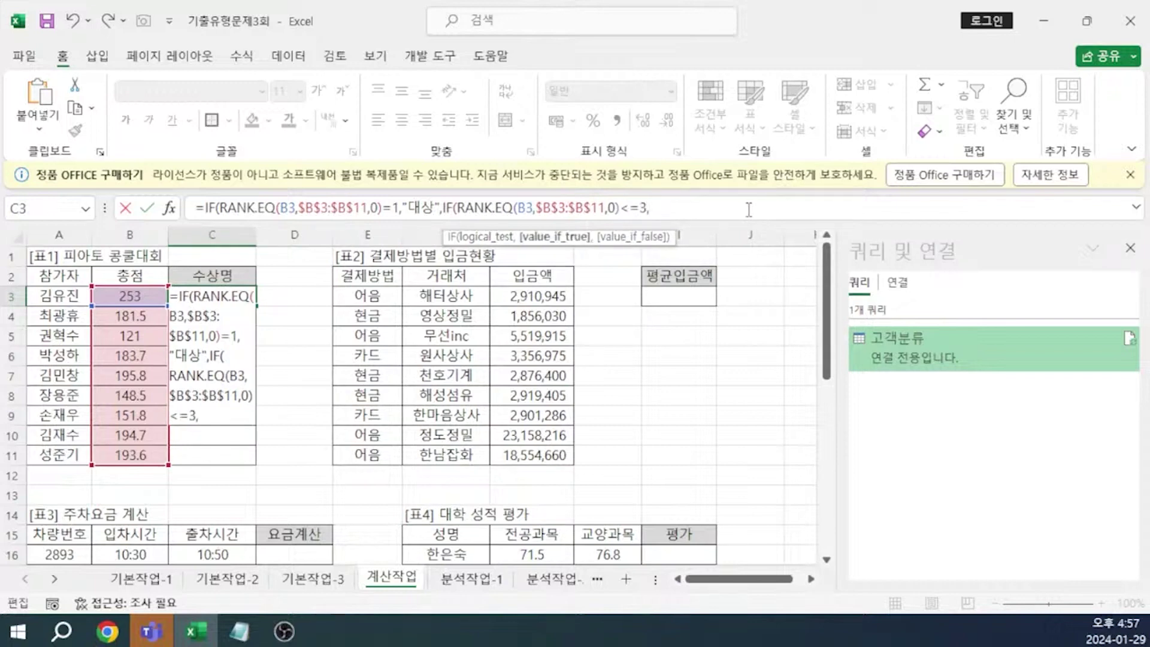
pyautogui.write('"그상",')
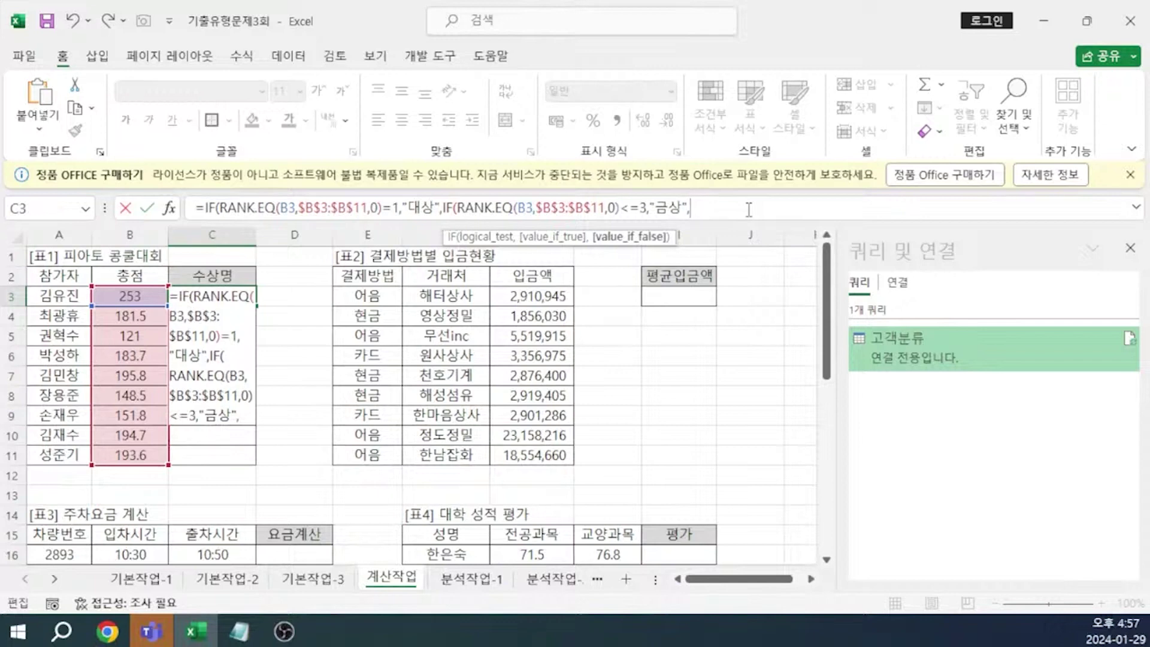
# Step: Nest a third IF(RANK.EQ) copy in C3 with test <=6, result "동상" and otherwise "", and enter the formula
pyautogui.hotkey('ctrl', 'v')
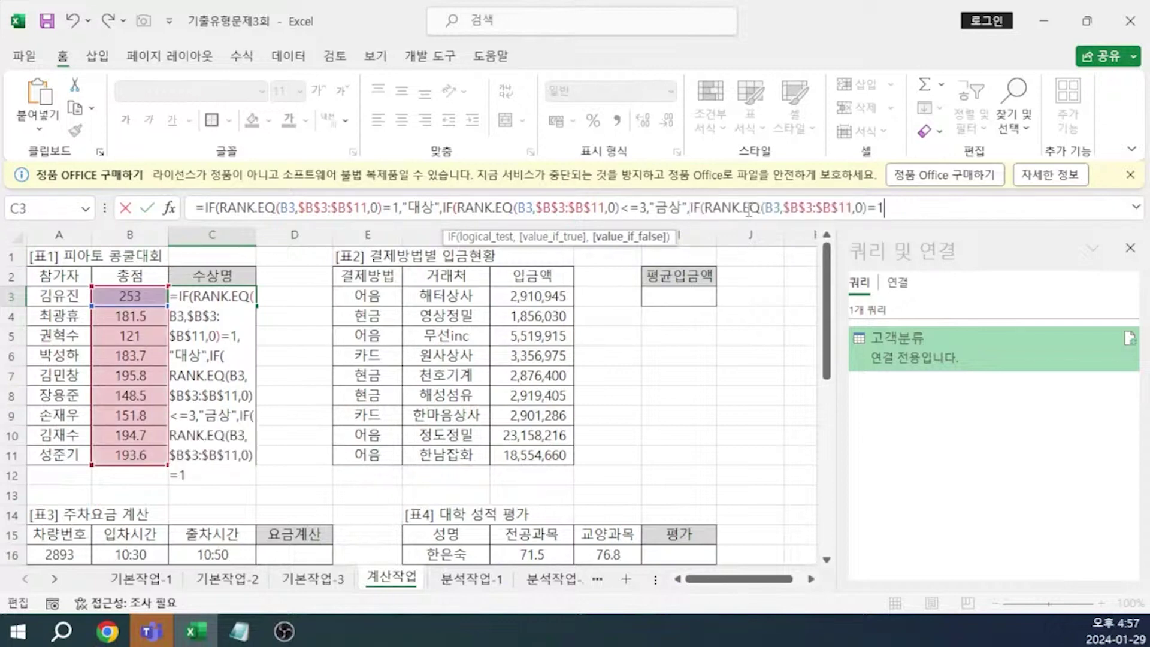
pyautogui.press('BackSpace')
pyautogui.press('BackSpace')
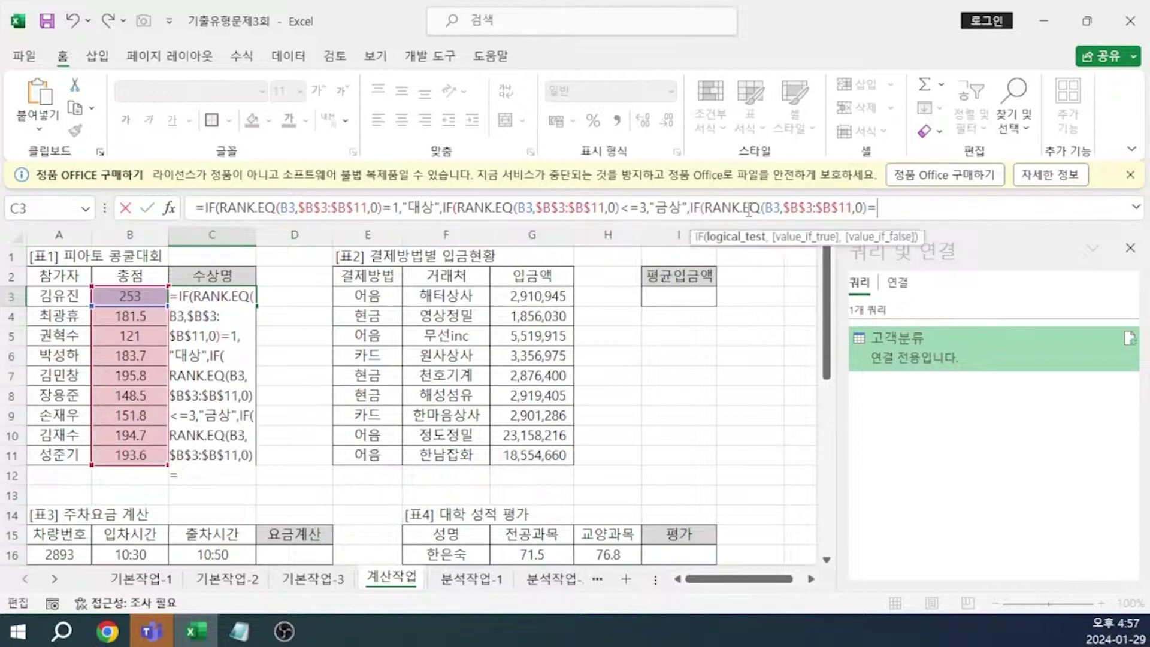
pyautogui.write('<=6,"')
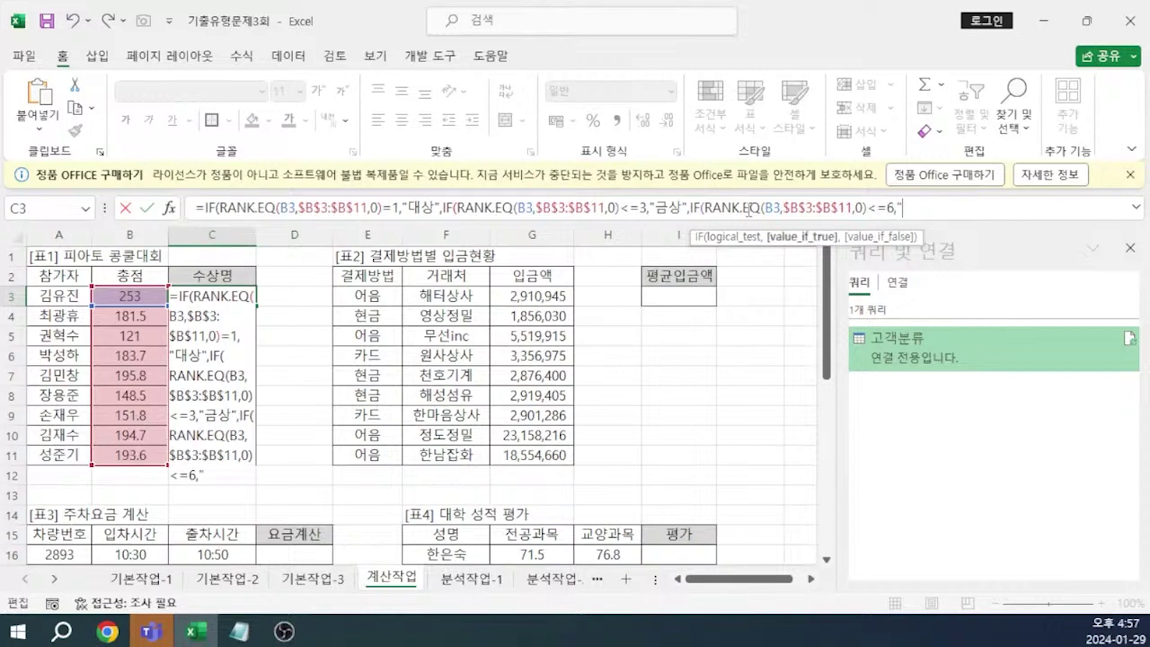
pyautogui.write('ㄷ동상",')
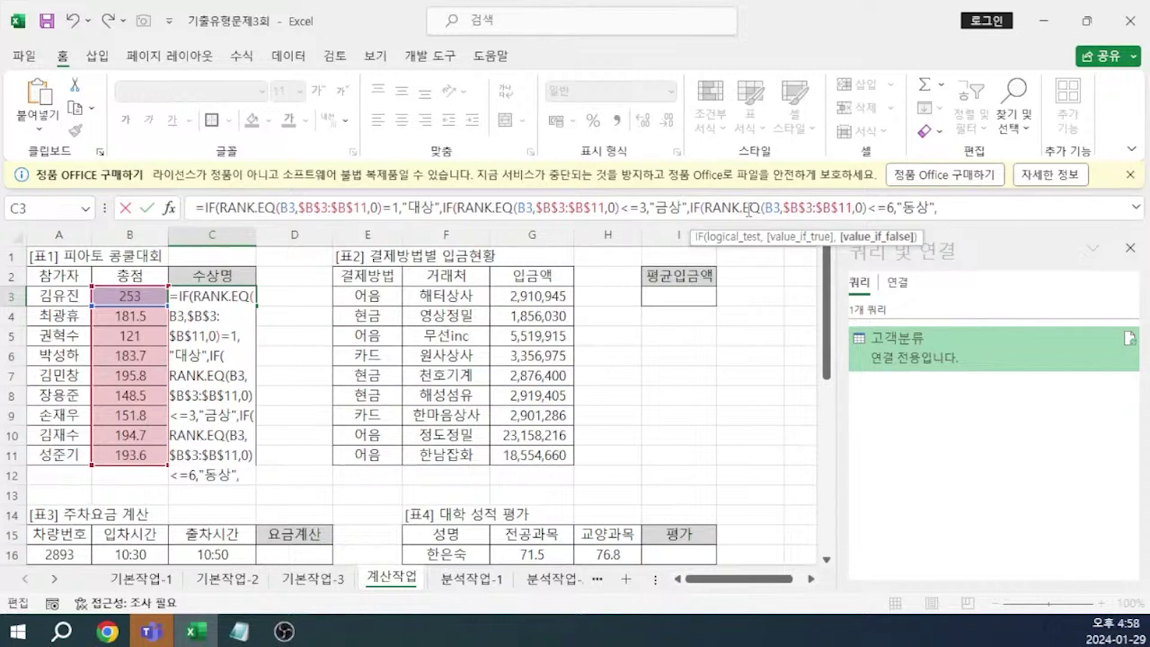
pyautogui.write('"")))')
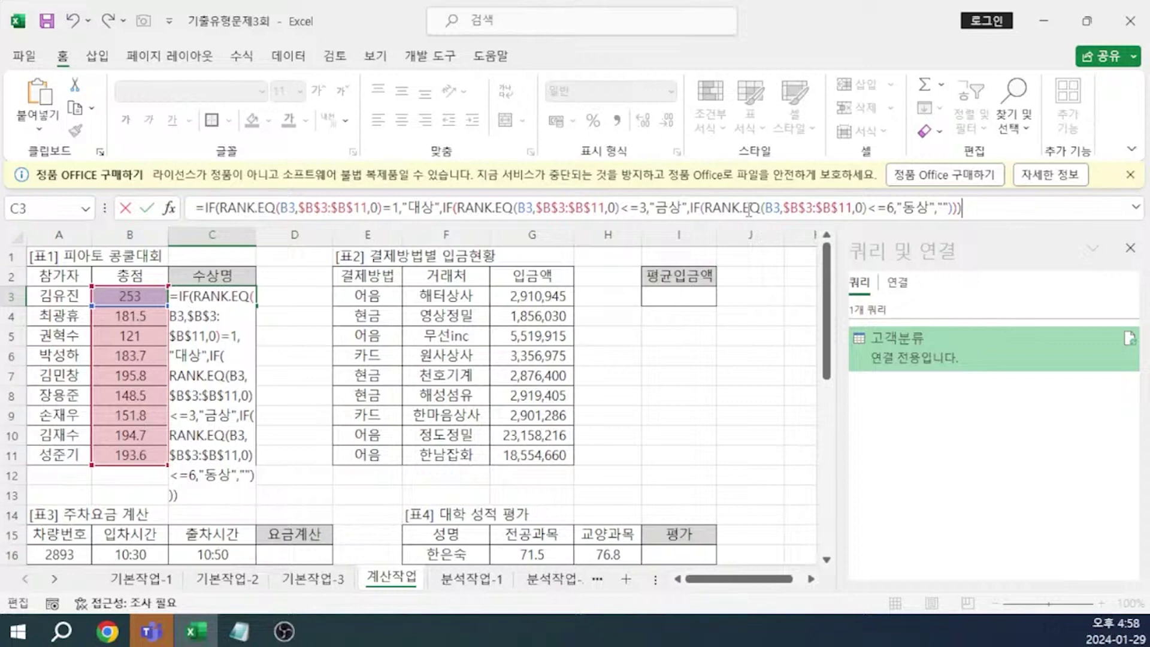
pyautogui.press('Return')
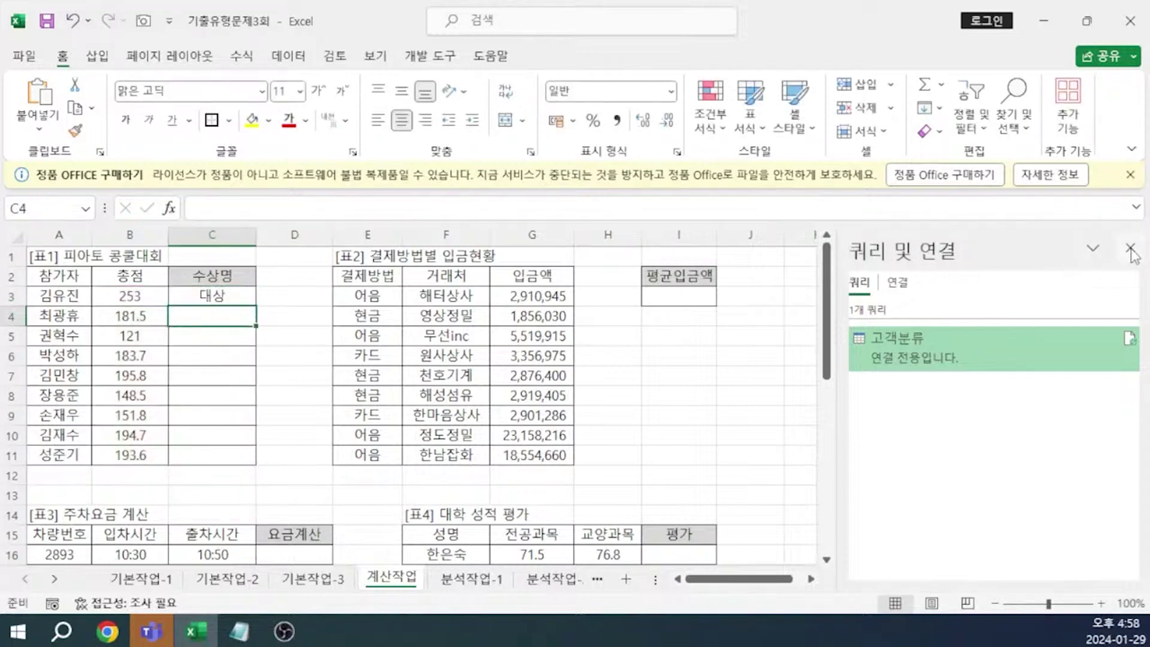
# Step: Close the 쿼리 및 연결 pane and fill the C3 formula down through C11
pyautogui.click(1132, 255)
pyautogui.click(223, 294)
pyautogui.moveTo(256, 306); pyautogui.dragTo(256, 462)
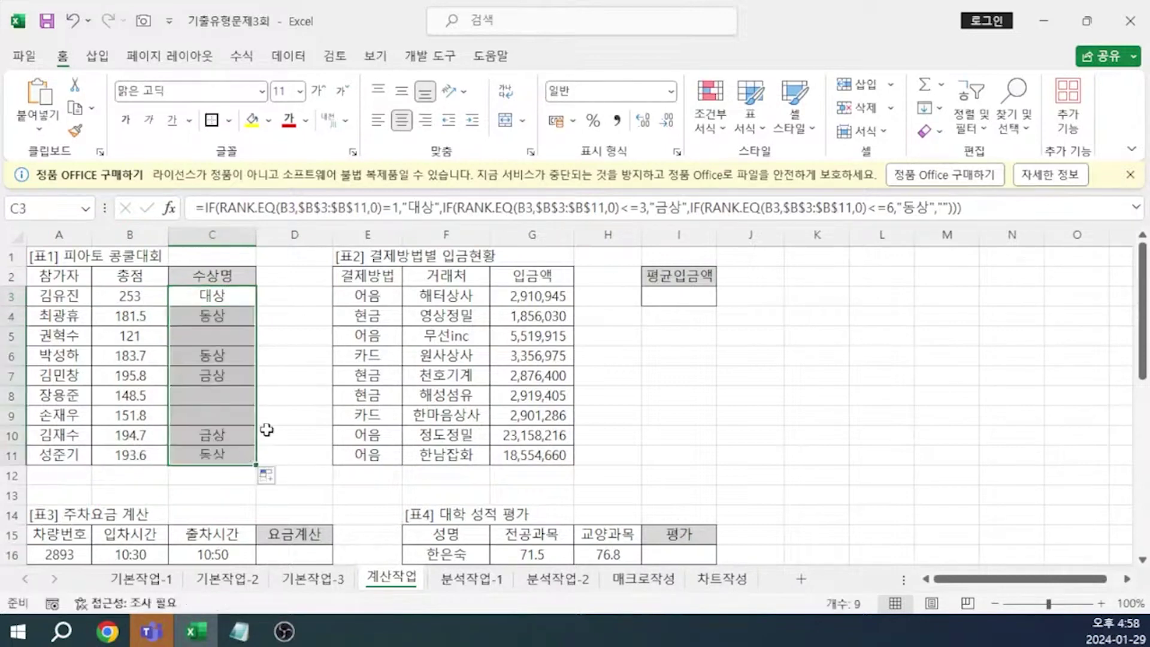
# Step: Review the C3 formula against the written answer and read the instructions for 계산작업 task 2 in Notepad
pyautogui.press('F2')
pyautogui.hotkey('alt', 'Tab')
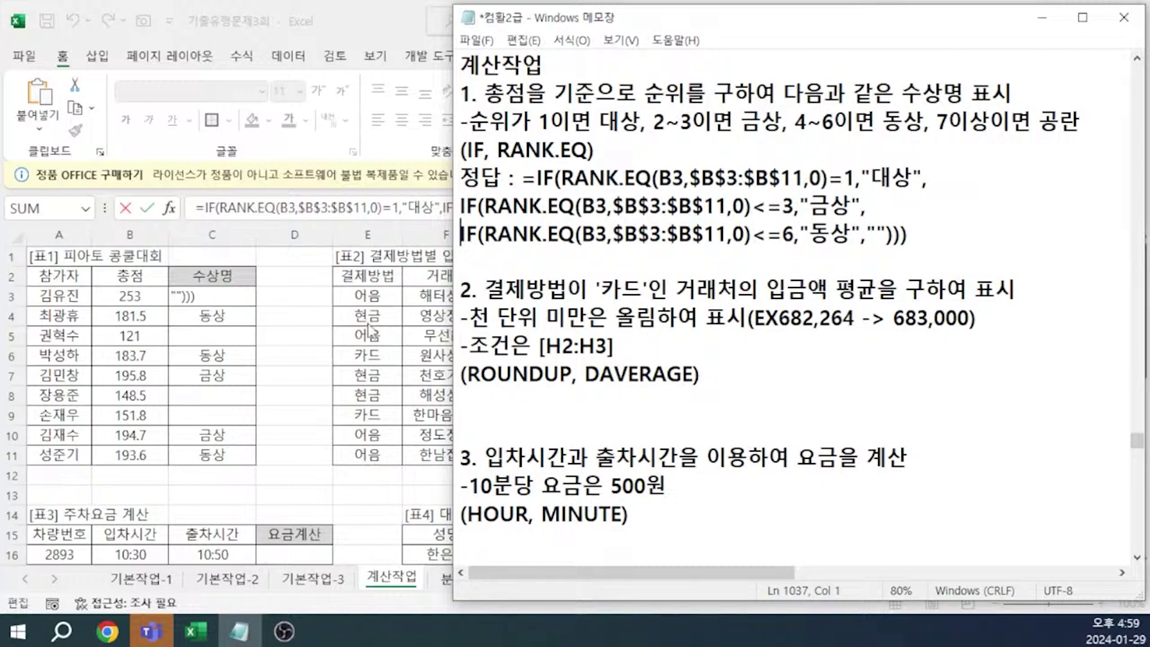
pyautogui.click(374, 276)
pyautogui.press('Escape')
# Step: Set up the criteria range by copying the 결제방법 header from E2 to H2 and entering 카드 in H3
pyautogui.click(374, 277)
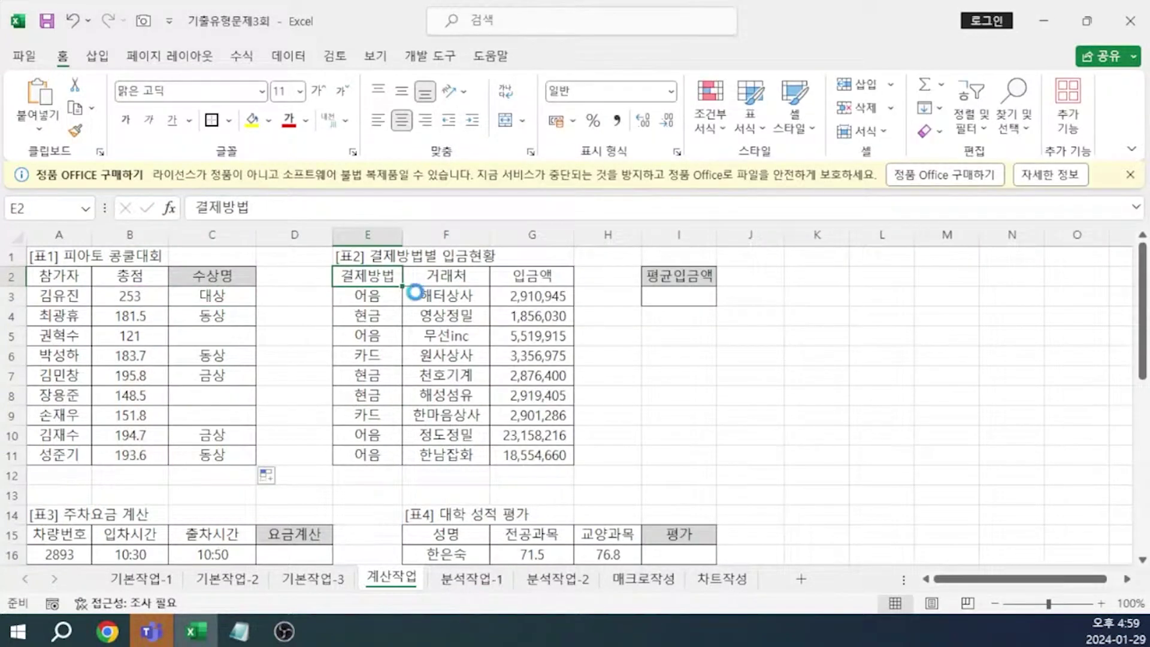
pyautogui.hotkey('ctrl', 'c')
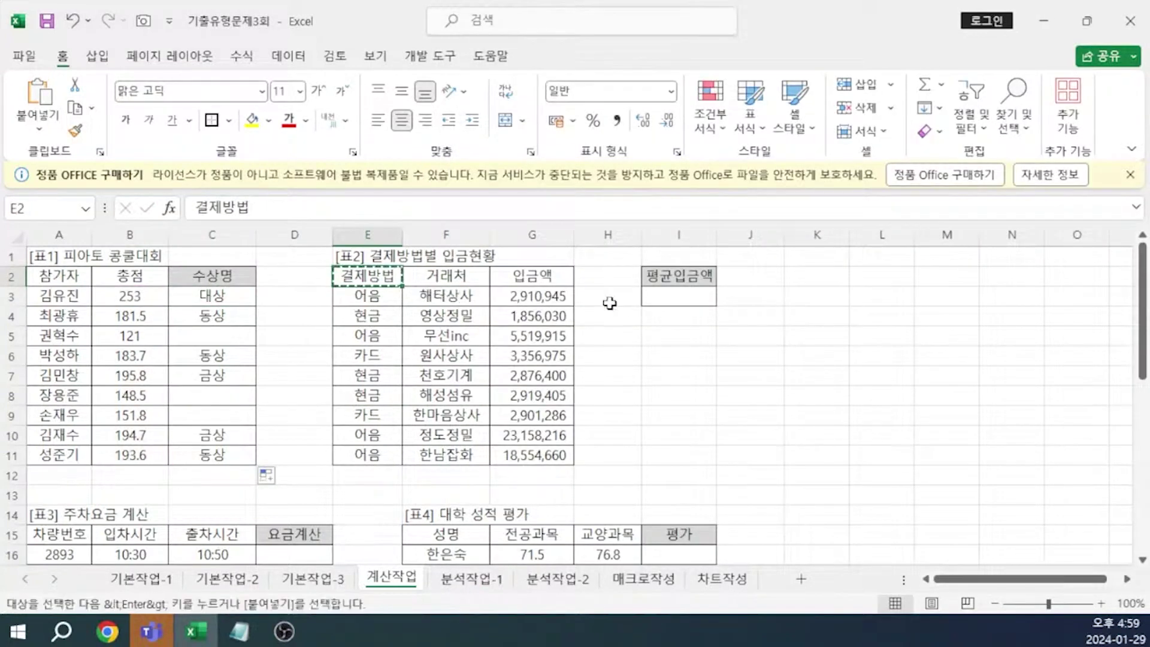
pyautogui.click(600, 277)
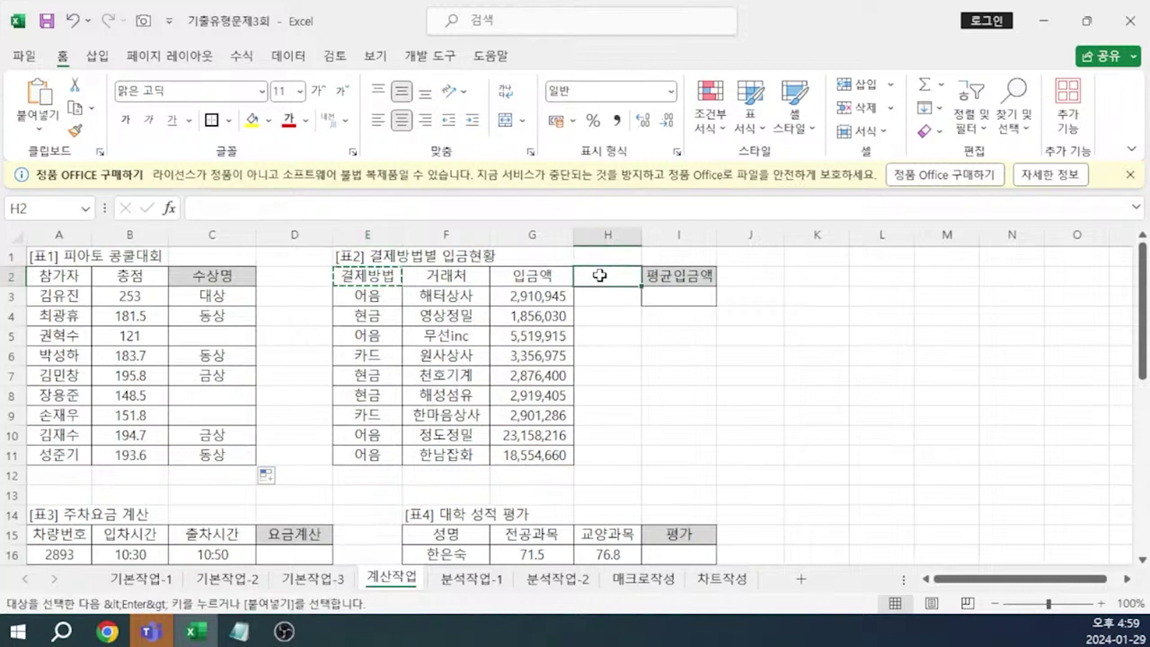
pyautogui.hotkey('ctrl', 'v')
pyautogui.press('Down')
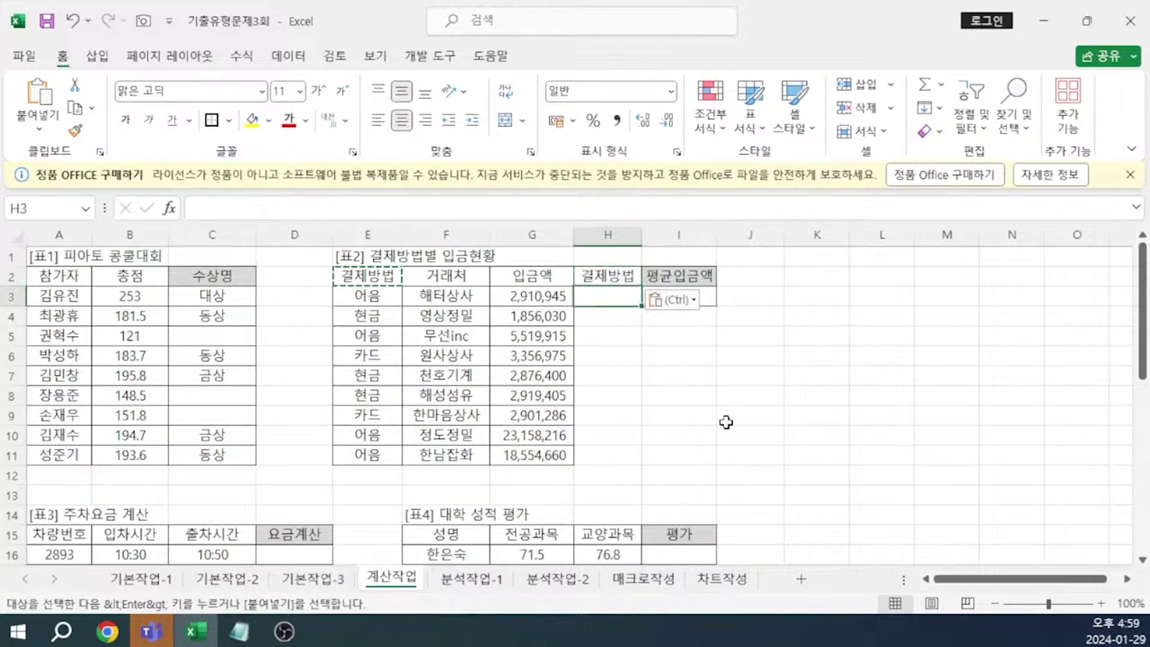
pyautogui.write('카드')
pyautogui.press('Return')
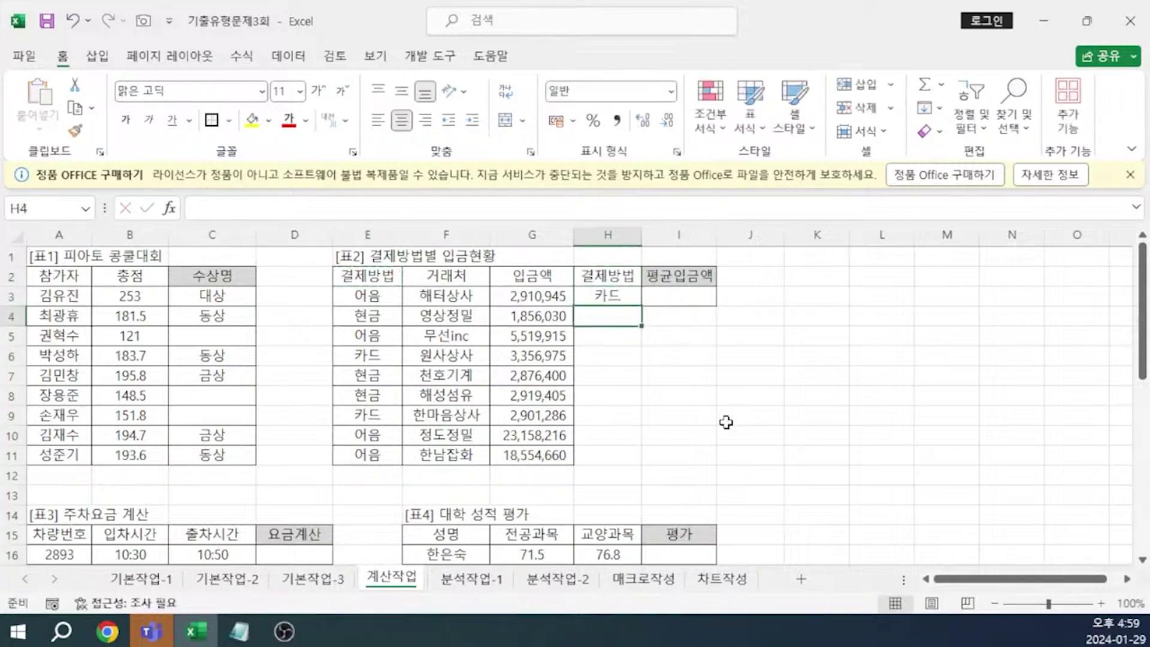
# Step: Begin a DAVERAGE formula in I3 under 평균입금액 with E2:G11 as the database
pyautogui.press('Up')
pyautogui.press('Right')
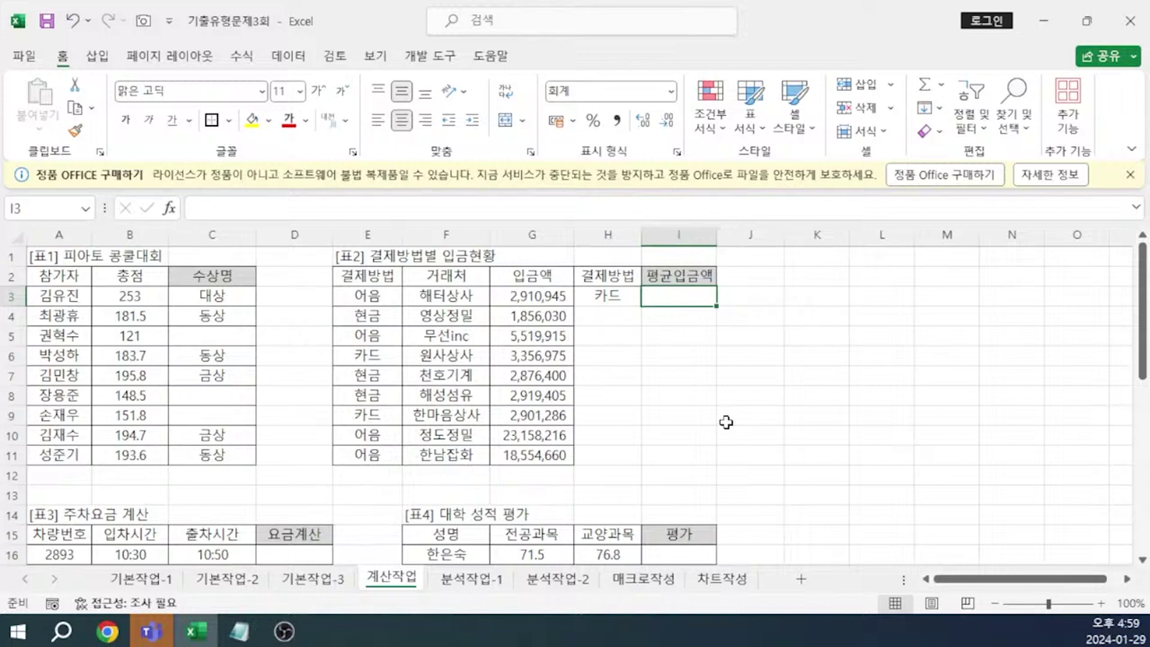
pyautogui.write('=')
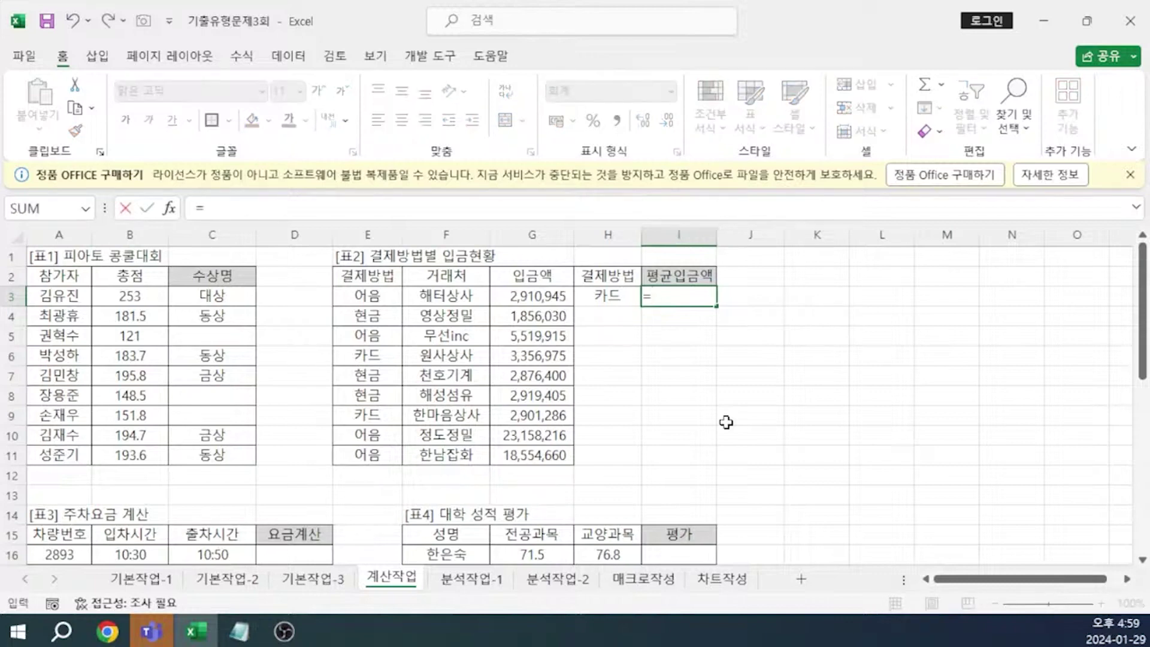
pyautogui.write('DAVER')
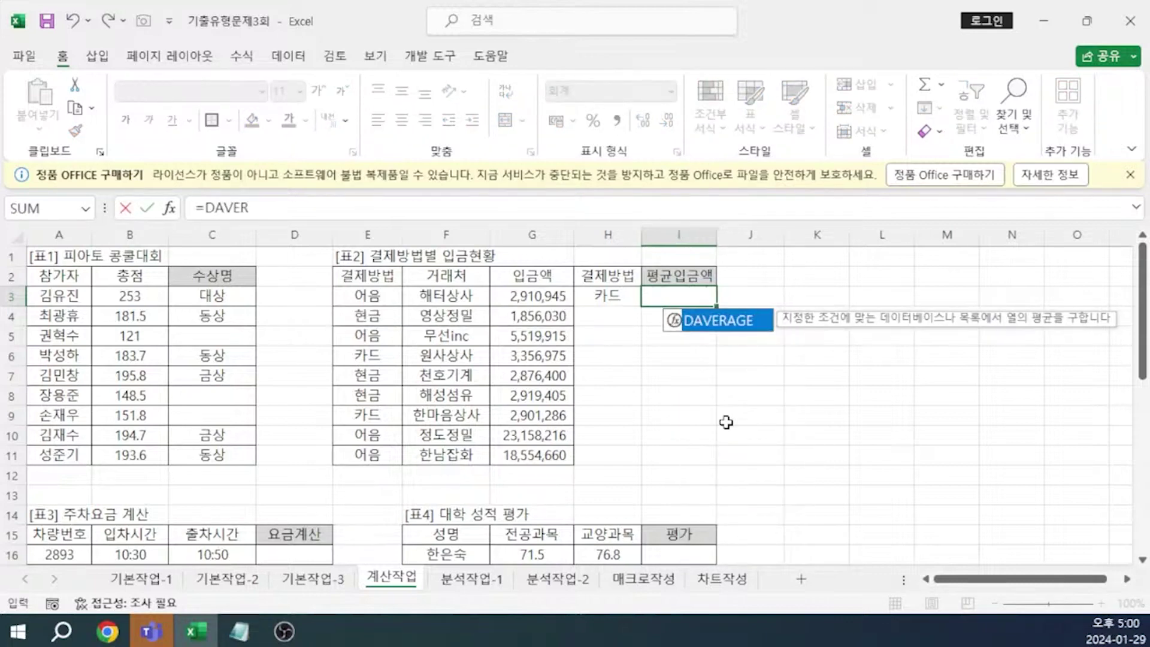
pyautogui.press('Tab')
pyautogui.click(551, 209)
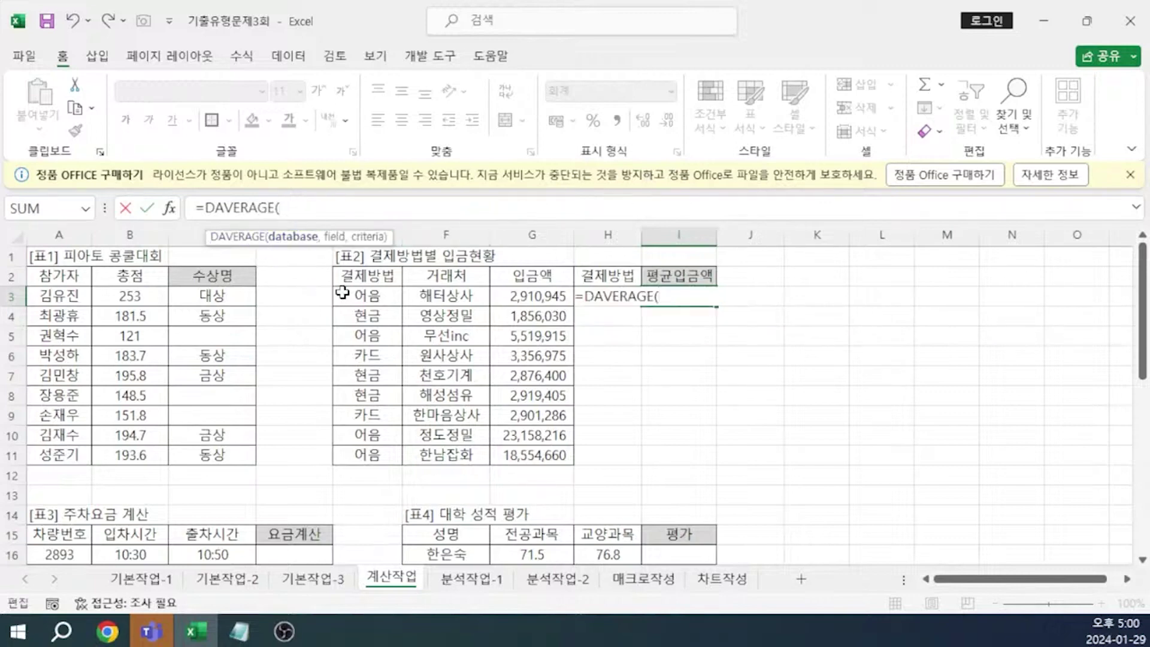
pyautogui.click(371, 277)
pyautogui.moveTo(371, 278); pyautogui.dragTo(560, 455)
pyautogui.write(',')
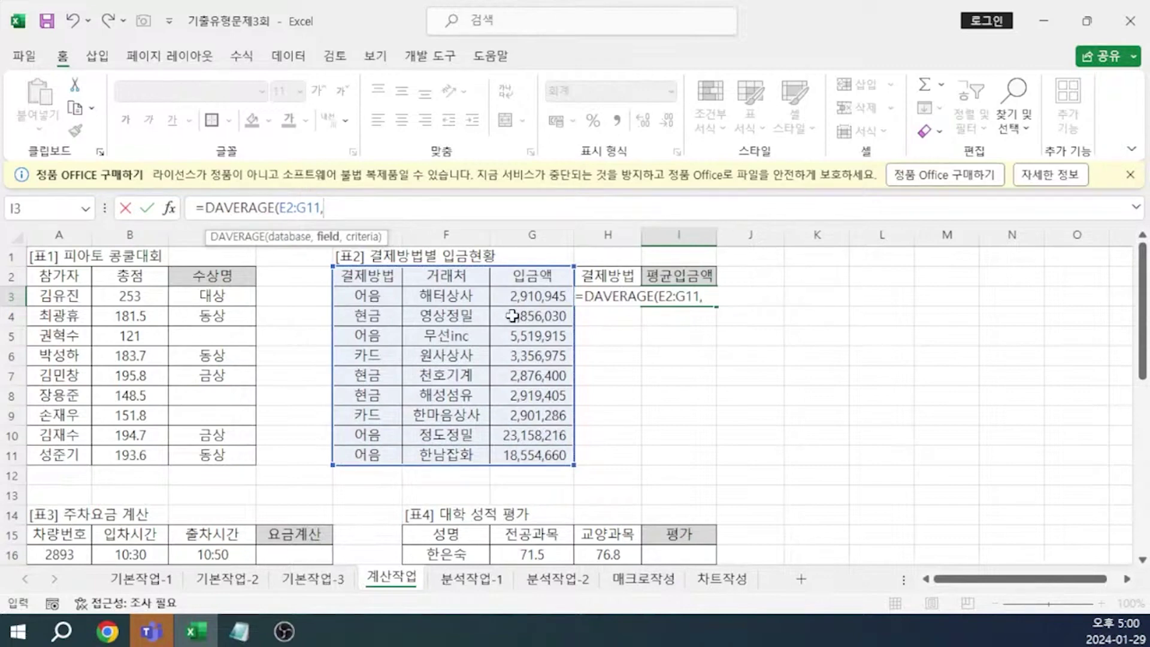
# Step: Complete the DAVERAGE formula in I3 with field 3 and criteria H2:H3, and enter it
pyautogui.write('3,LK')
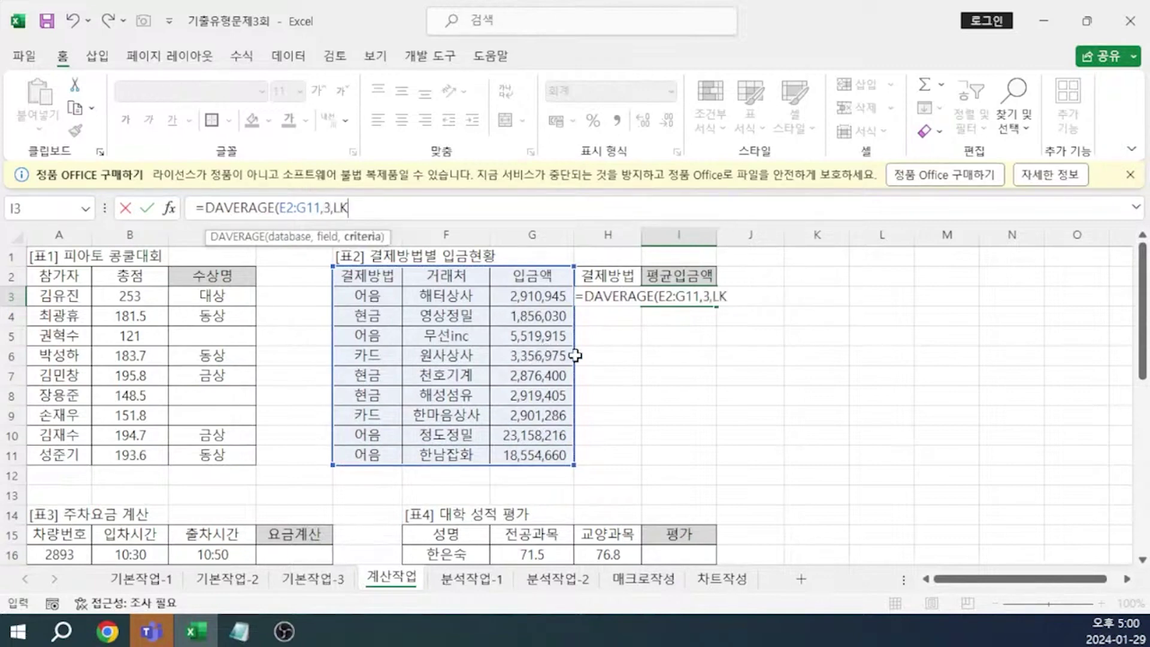
pyautogui.press('BackSpace')
pyautogui.press('BackSpace')
pyautogui.moveTo(601, 275); pyautogui.dragTo(602, 288)
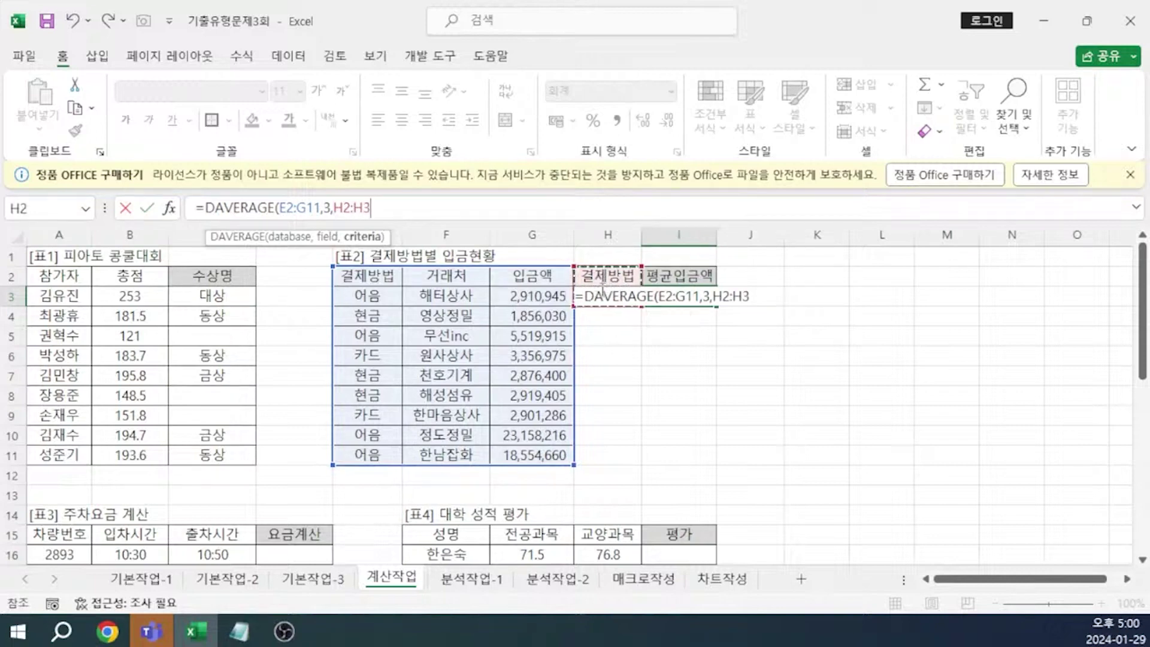
pyautogui.write(')')
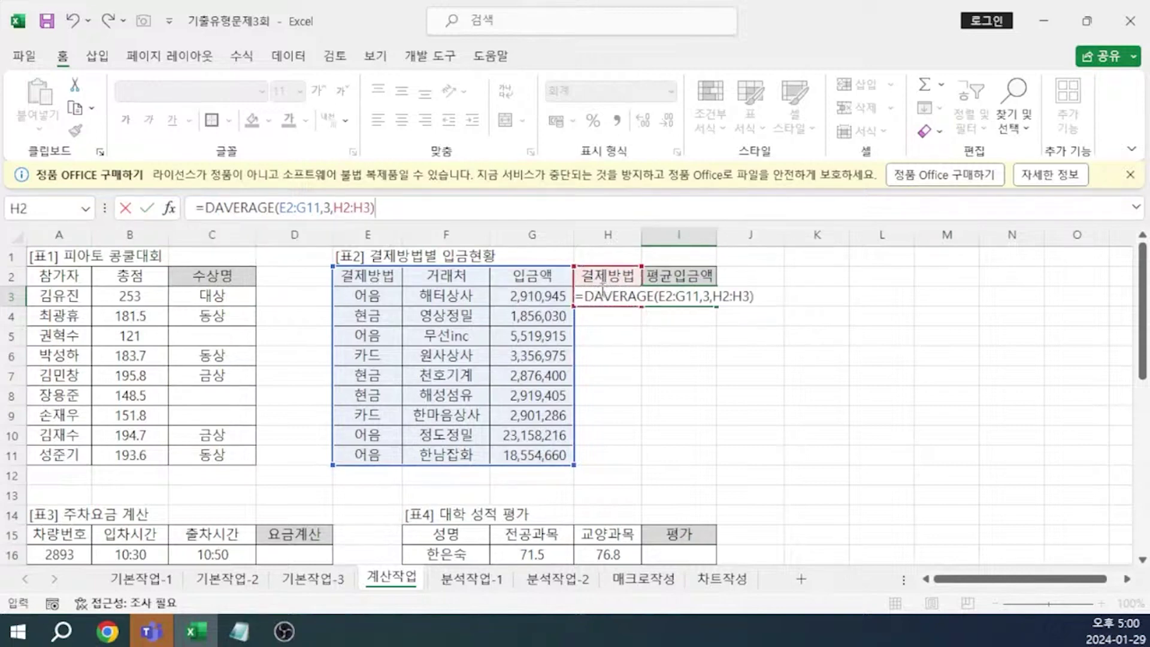
pyautogui.press('Return')
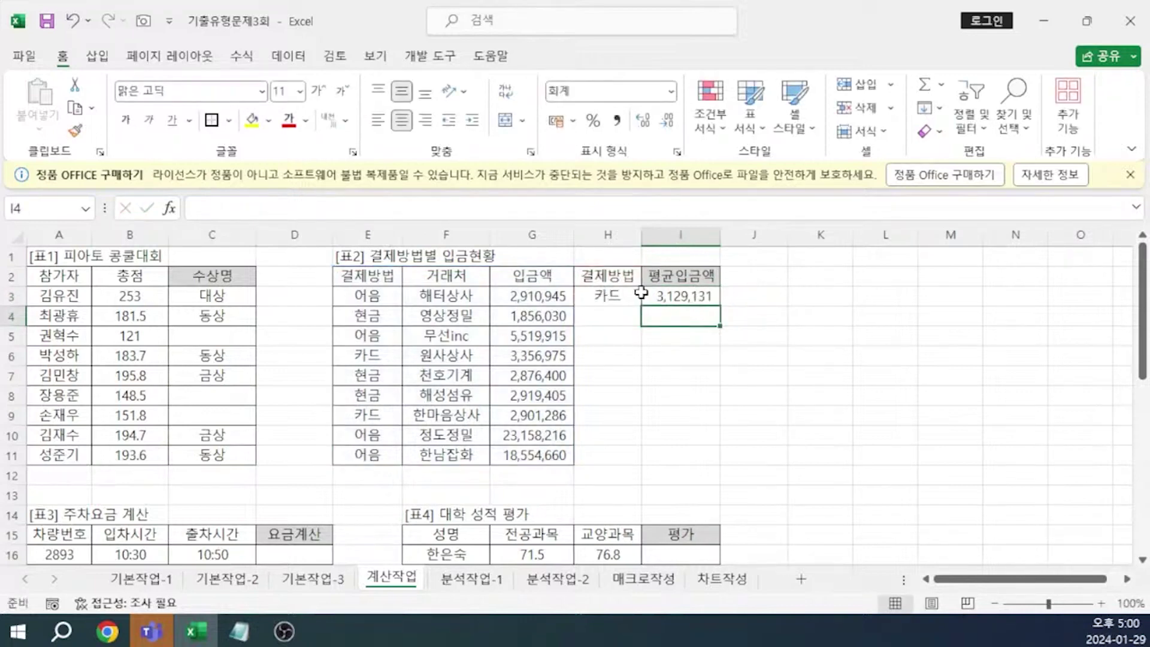
# Step: Copy the DAVERAGE formula from I3 into the Notepad file below the task 2 instructions, separated by a blank line
pyautogui.click(673, 293)
pyautogui.moveTo(453, 210); pyautogui.dragTo(103, 208)
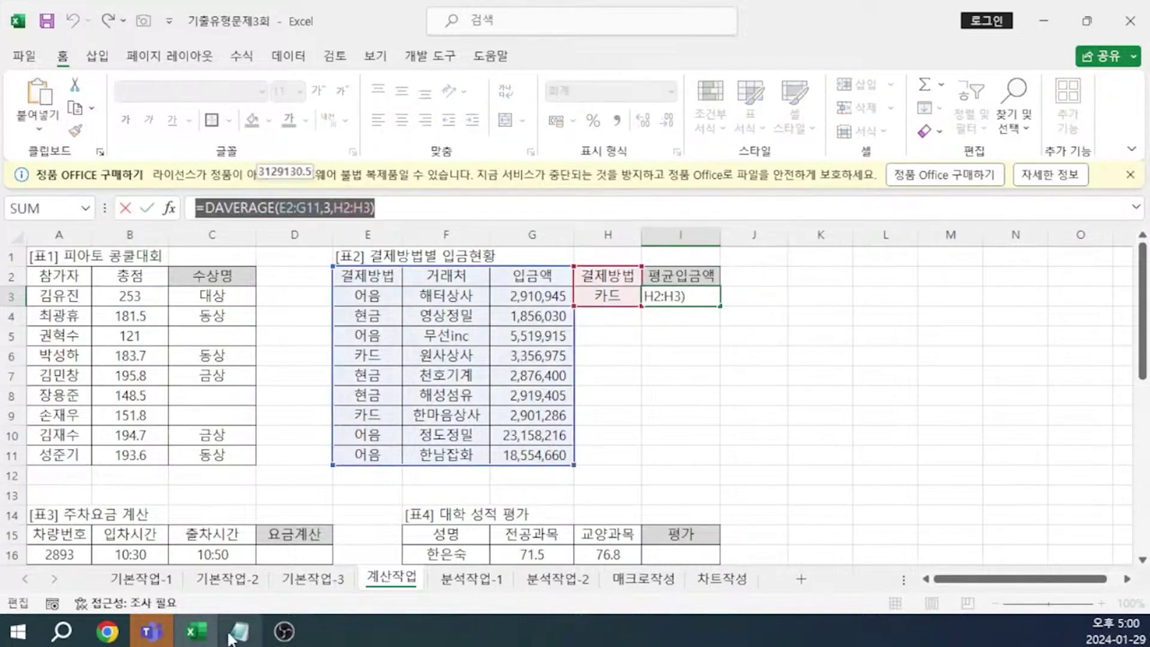
pyautogui.click(239, 633)
pyautogui.click(716, 376)
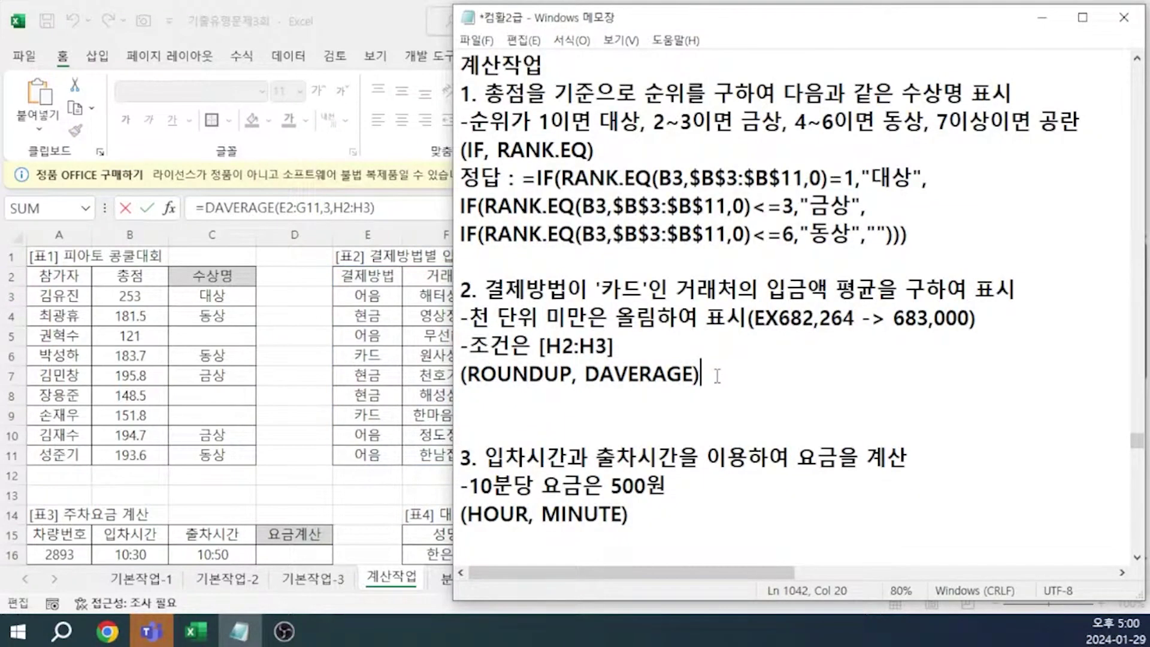
pyautogui.press('Return')
pyautogui.press('Return')
pyautogui.hotkey('ctrl', 'v')
pyautogui.press('Delete')
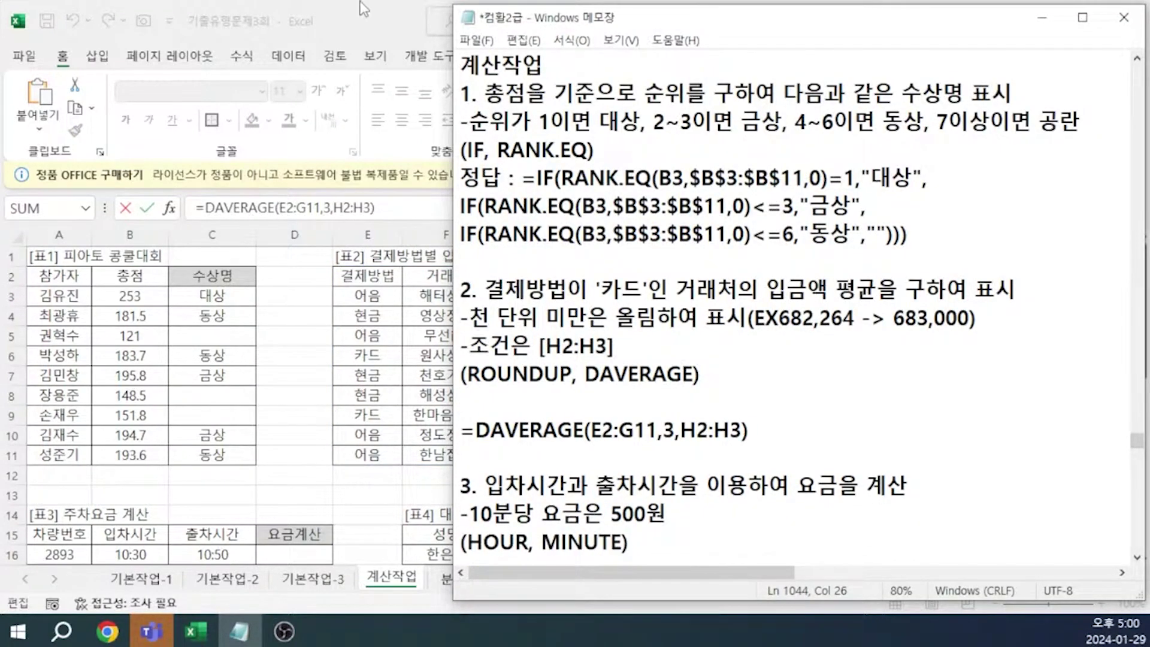
# Step: Wrap the DAVERAGE formula in I3 in ROUNDUP with -3 digits and record it in Notepad as the task 2 answer
pyautogui.click(365, 9)
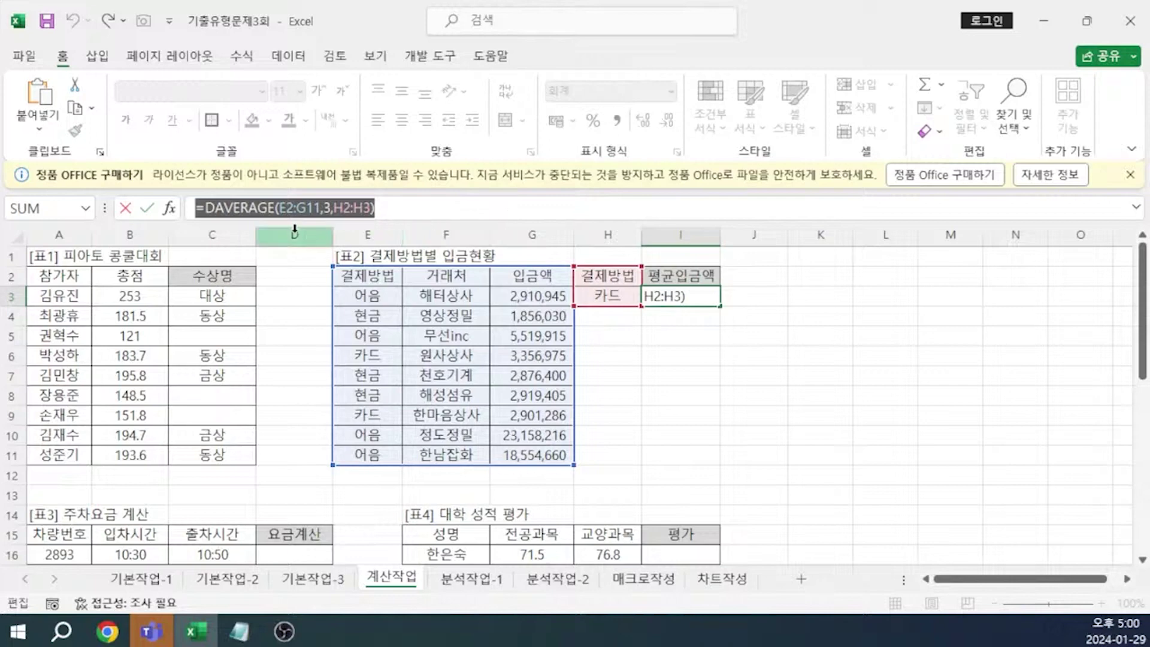
pyautogui.click(204, 207)
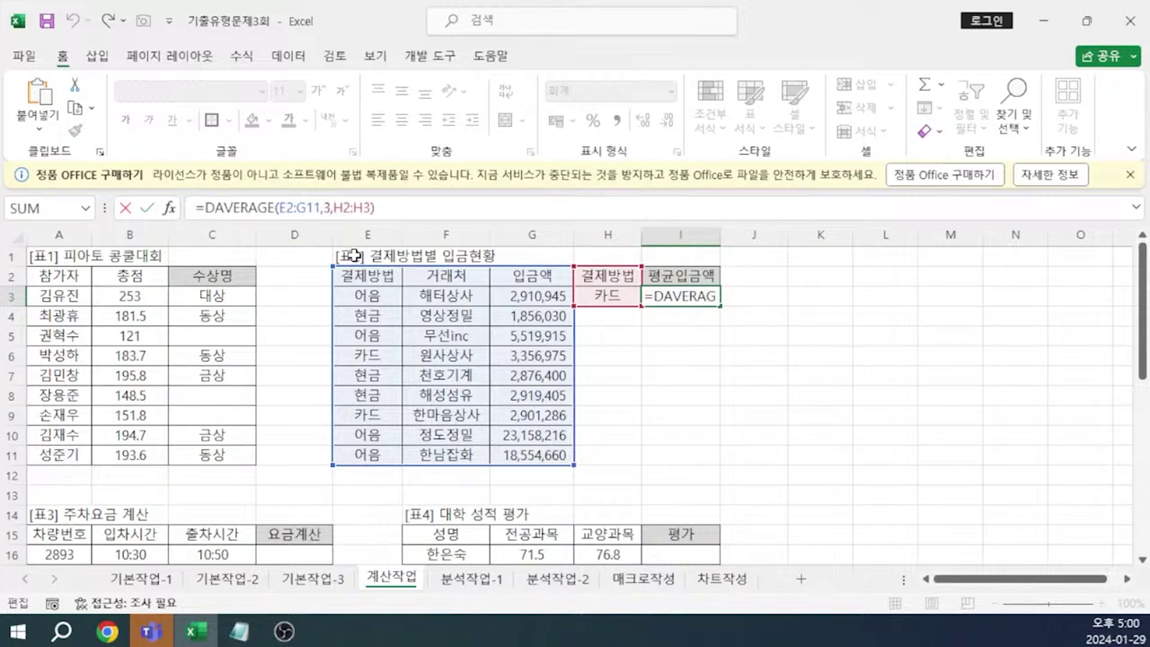
pyautogui.write('ROU')
pyautogui.press('Down')
pyautogui.press('Down')
pyautogui.press('Tab')
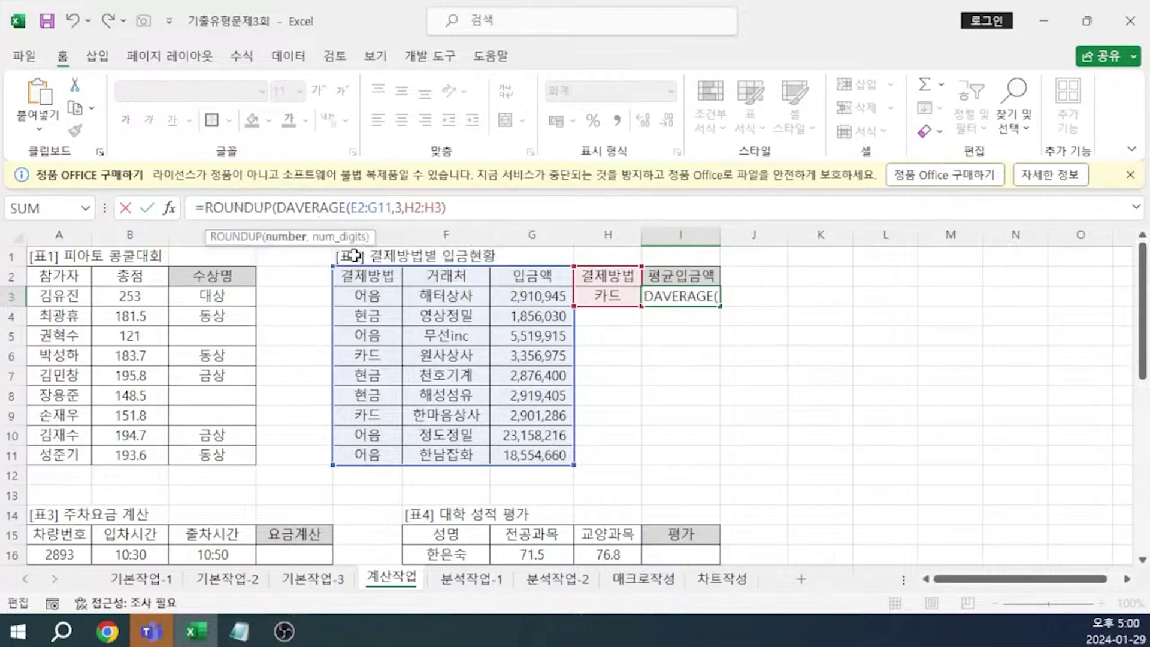
pyautogui.click(503, 209)
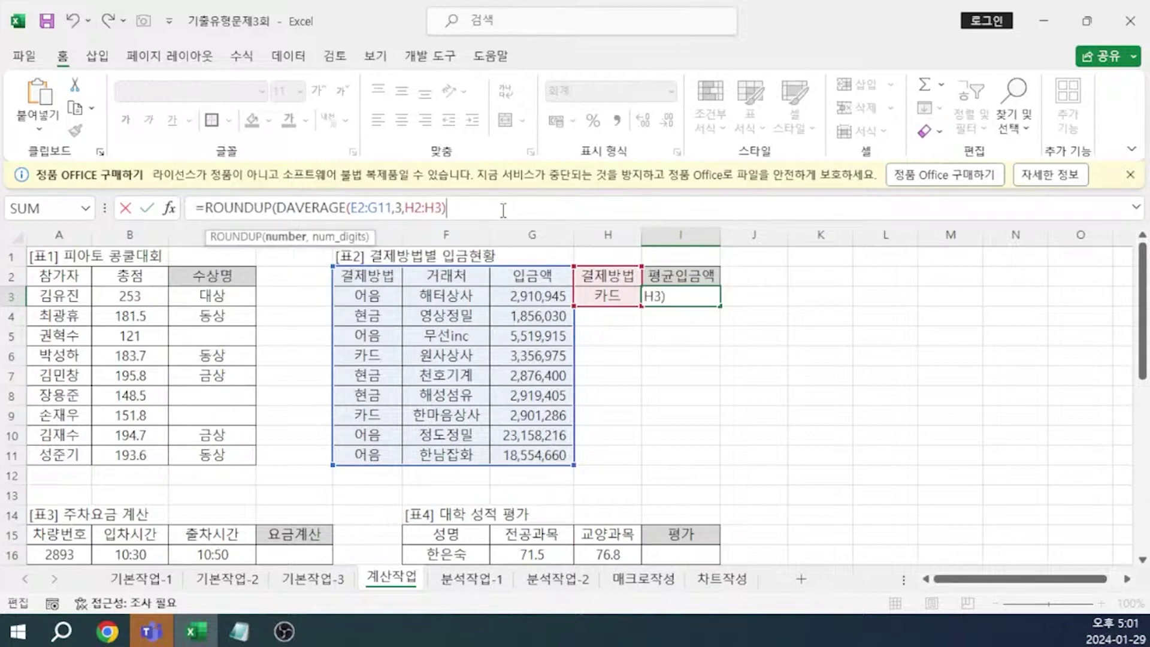
pyautogui.write(',-3')
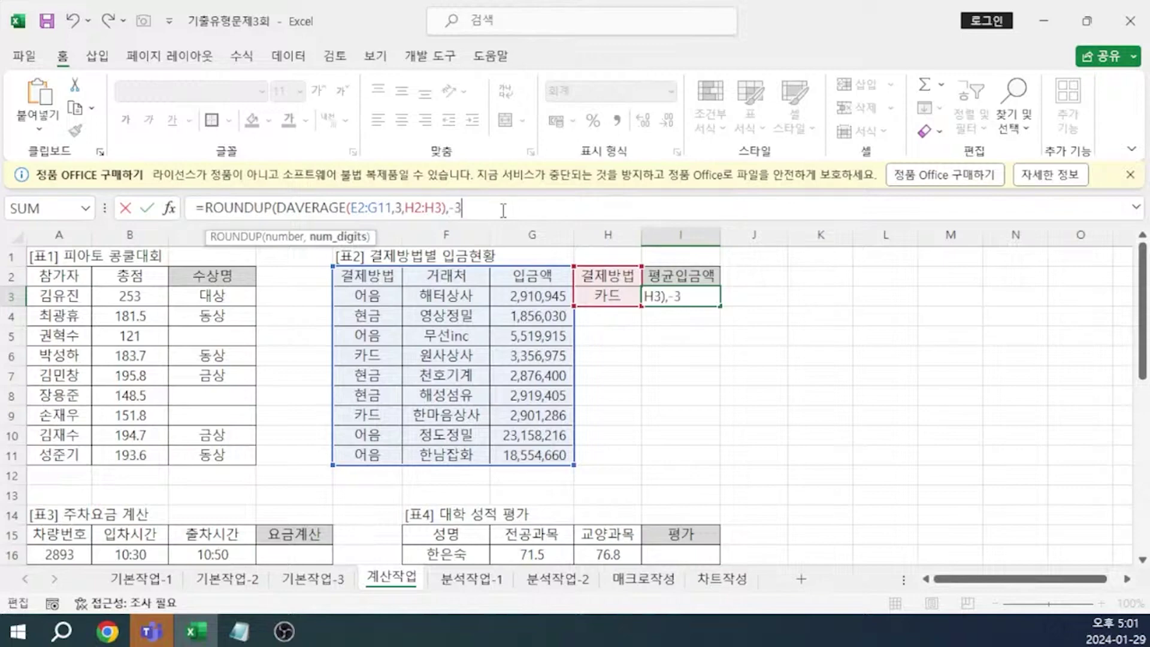
pyautogui.write(')')
pyautogui.press('Return')
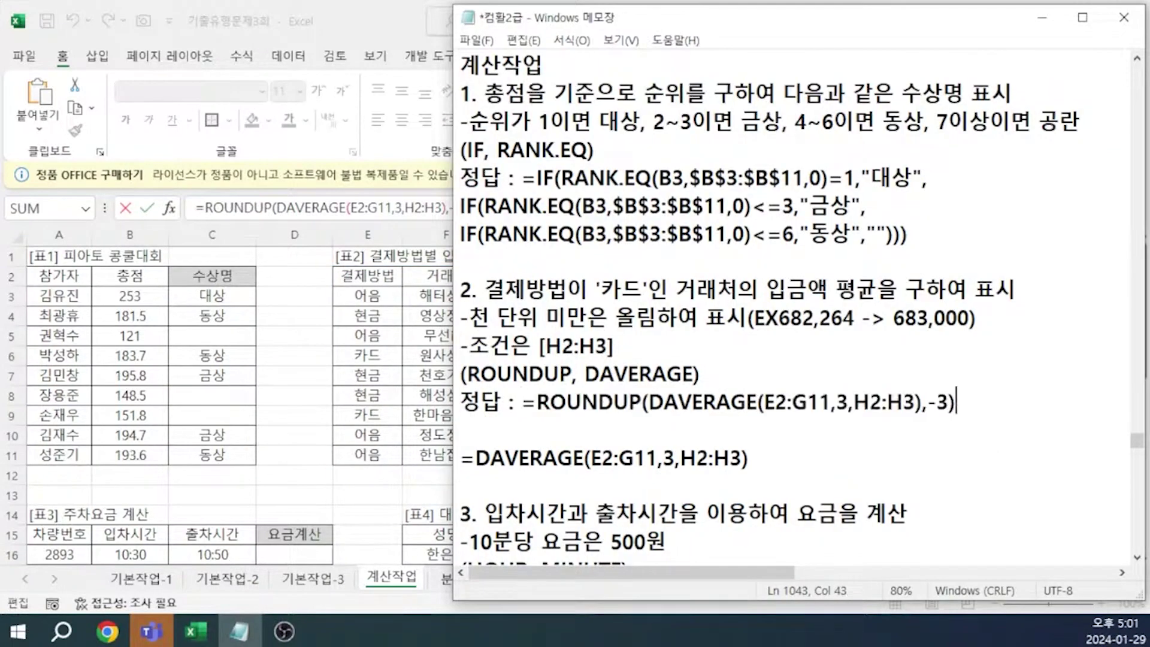
# Step: Begin the 요금계산 formula in D16 with =HOUR(C16-B16), using 출차시간 minus 입차시간
pyautogui.scroll(-2, 1066, 352)
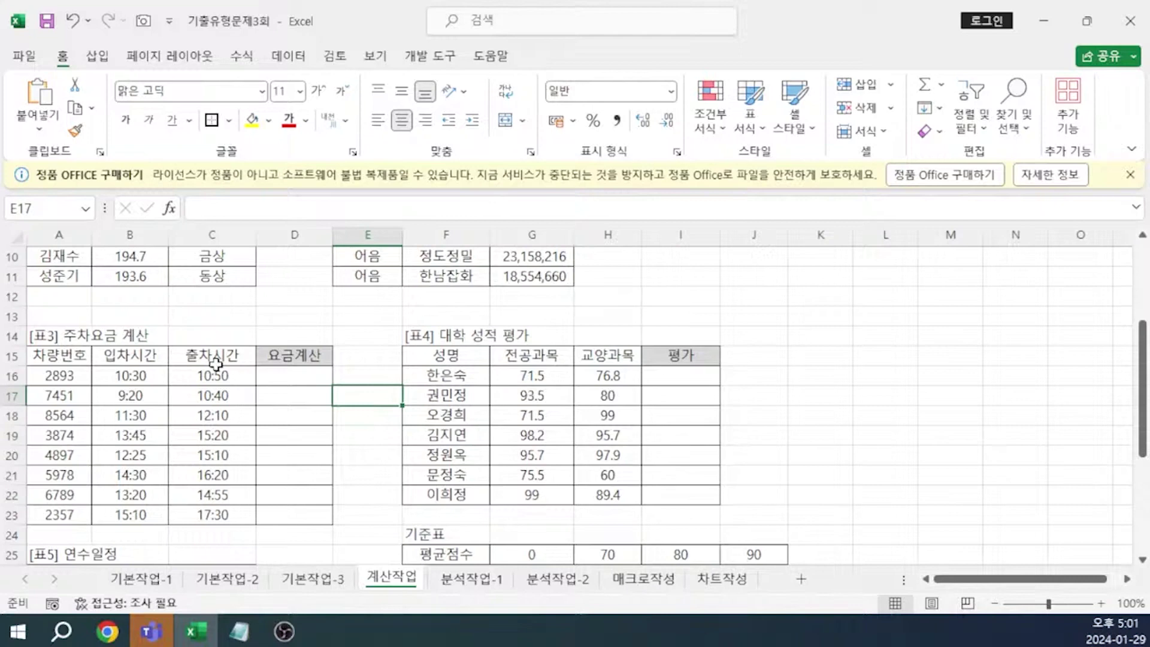
pyautogui.click(296, 375)
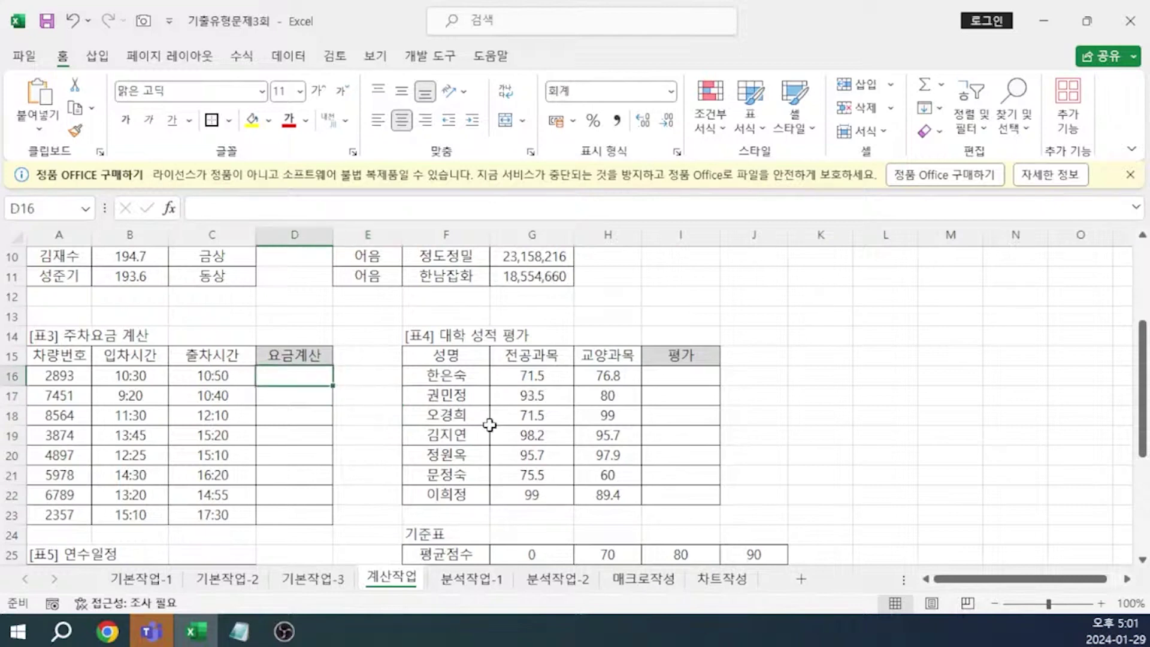
pyautogui.write('=')
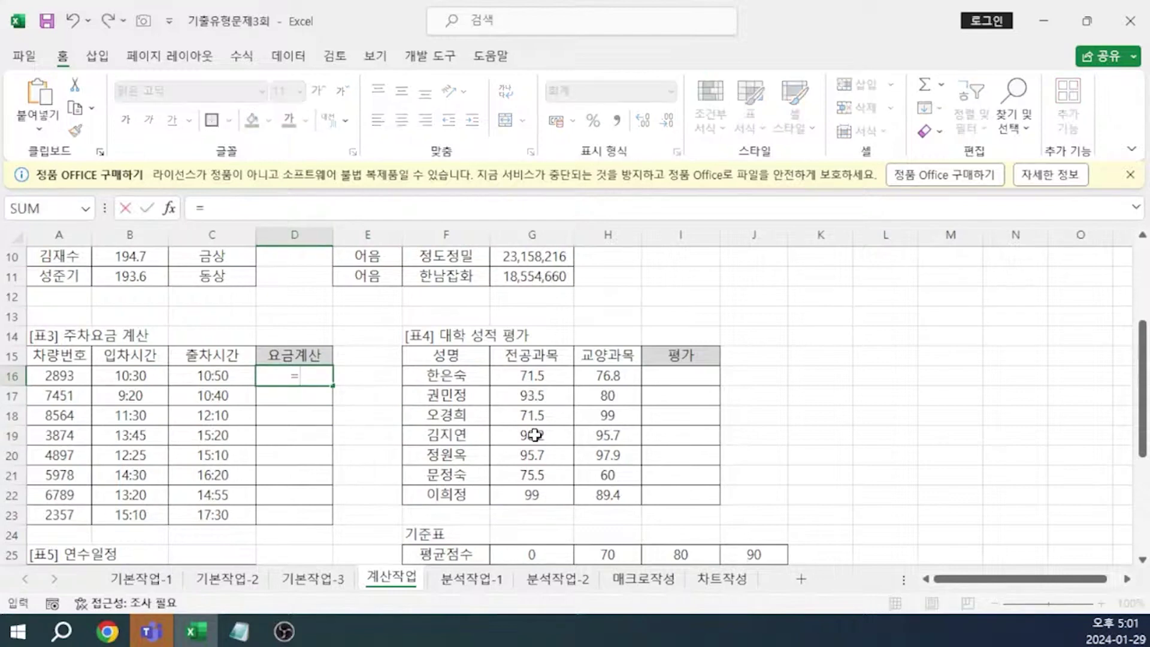
pyautogui.write('HOUR(')
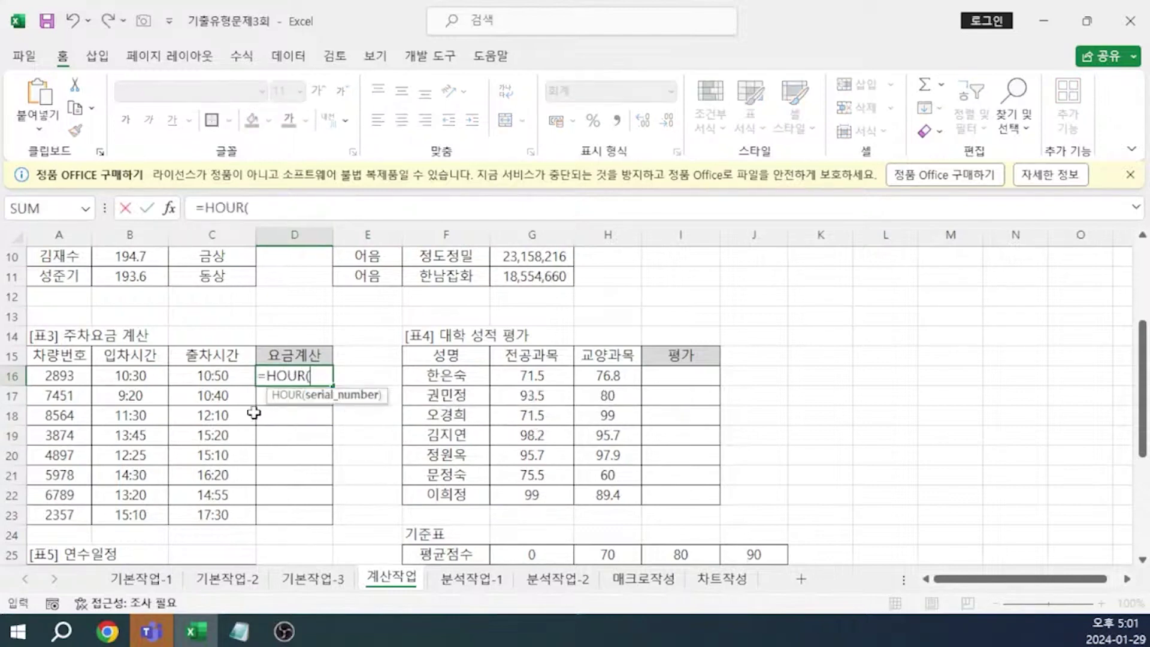
pyautogui.click(200, 376)
pyautogui.write('-')
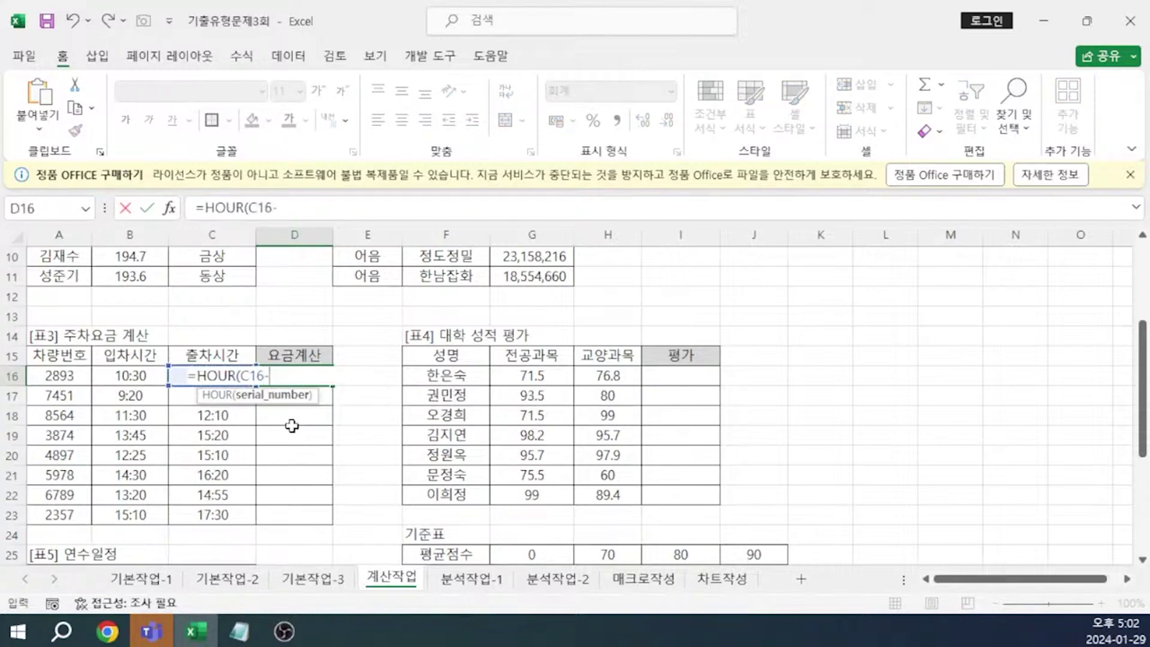
pyautogui.click(142, 375)
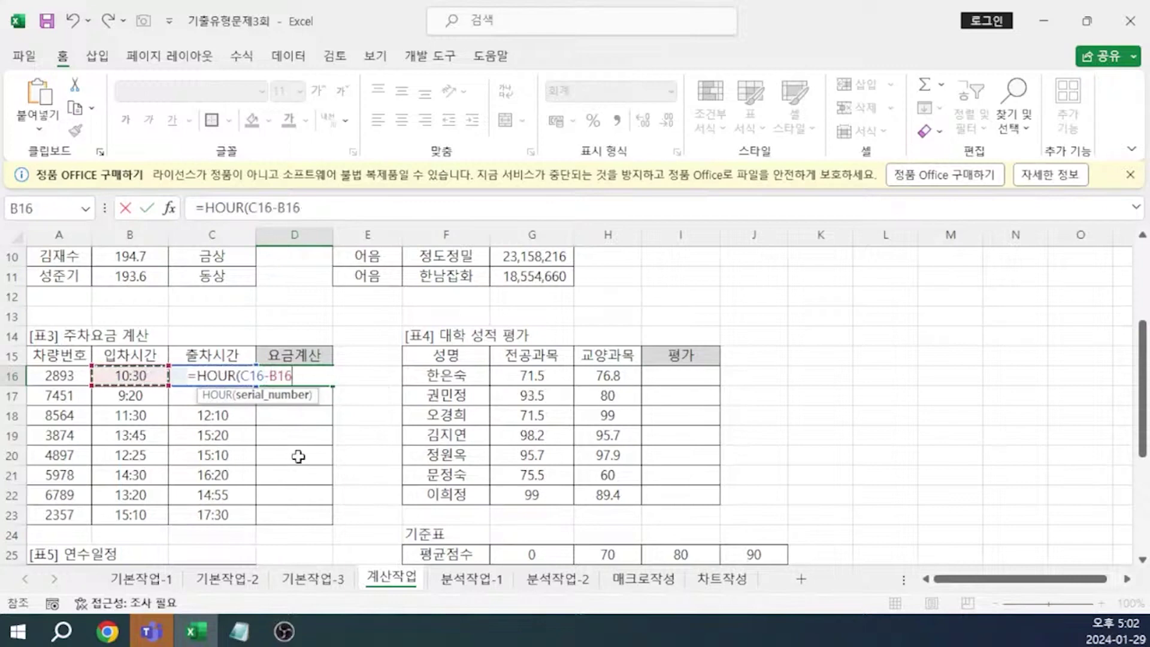
pyautogui.write(')')
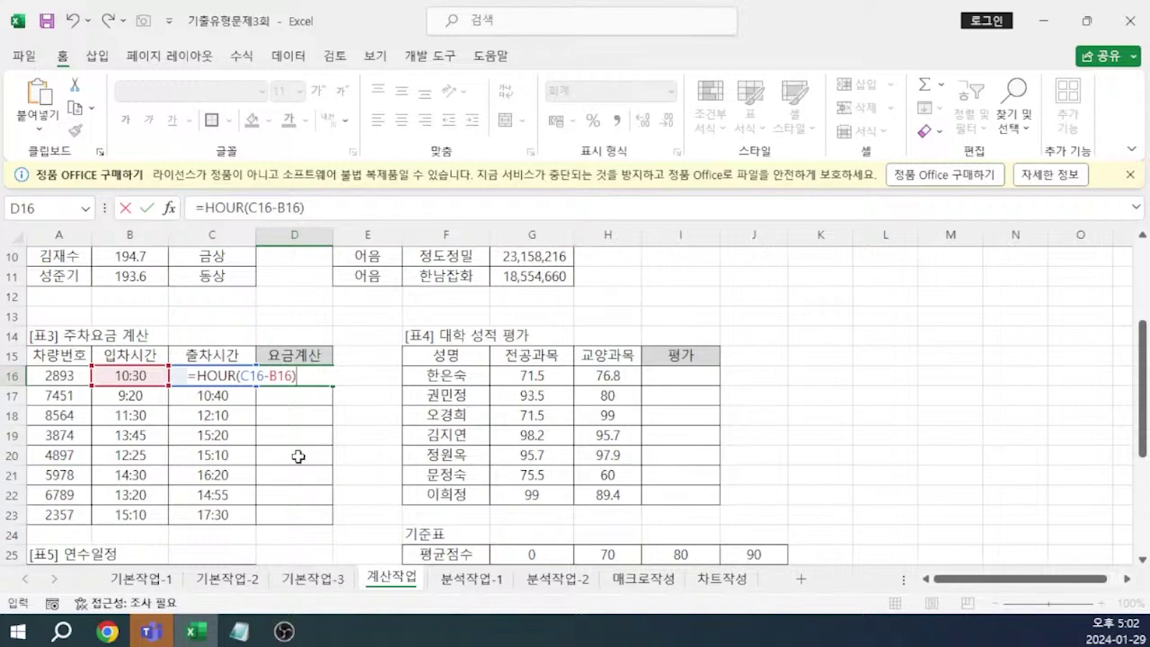
# Step: Extend the D16 formula by multiplying the hours by 60 and adding MINUTE(C16-B16)
pyautogui.write('*60+MI')
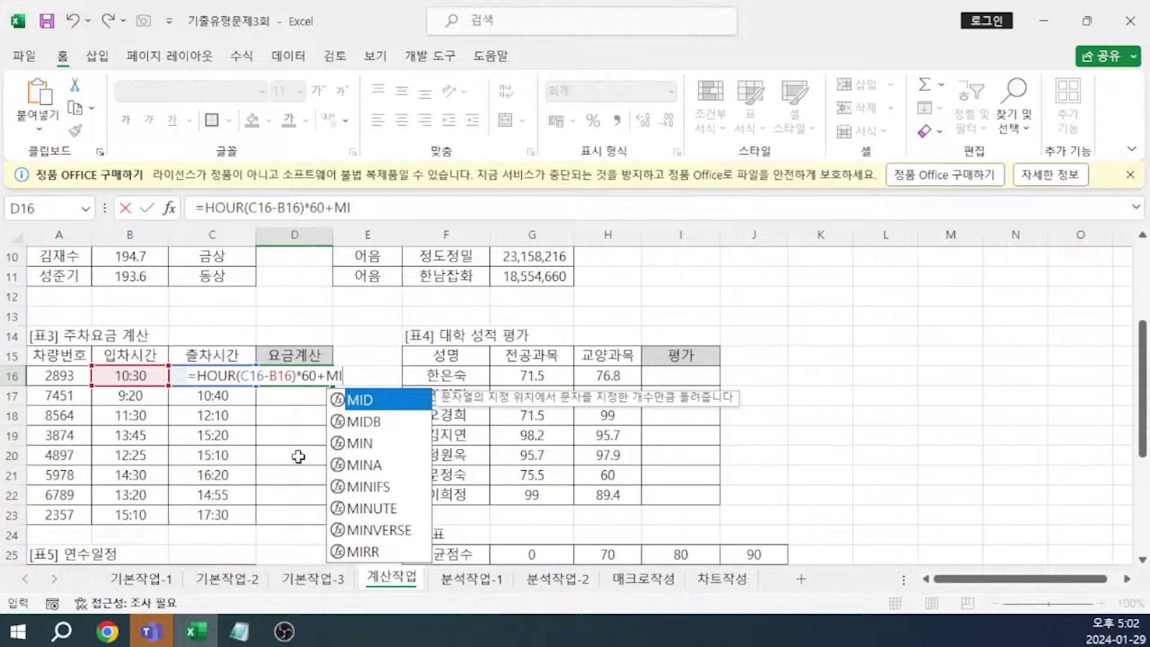
pyautogui.write('NU')
pyautogui.press('Tab')
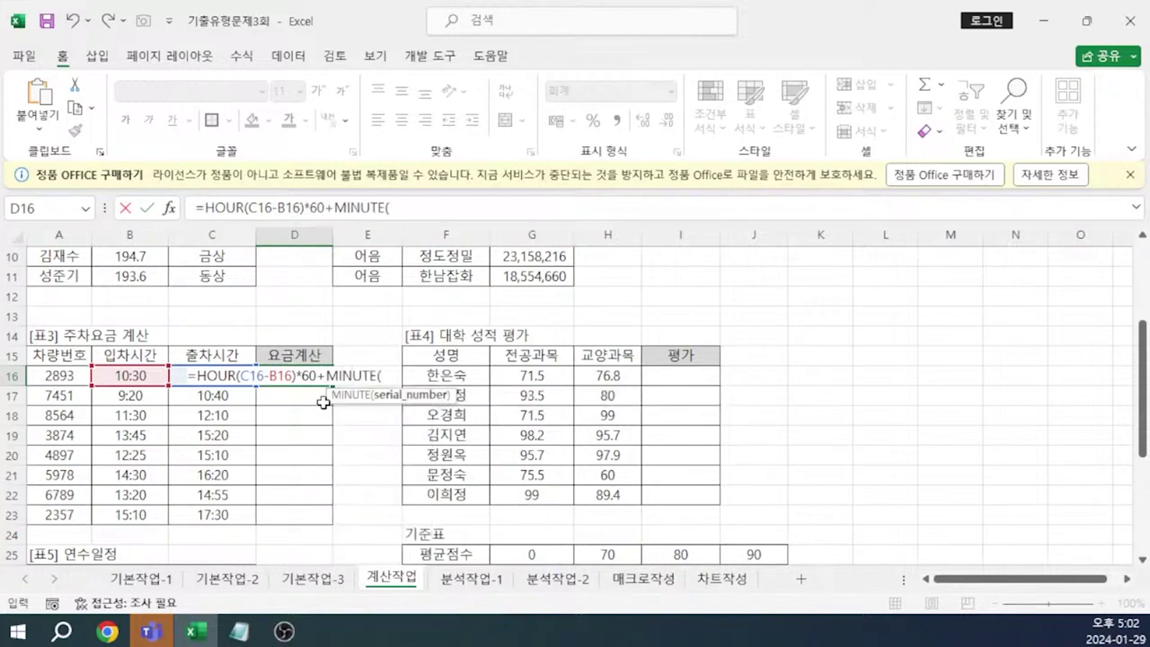
pyautogui.click(222, 394)
pyautogui.press('Up')
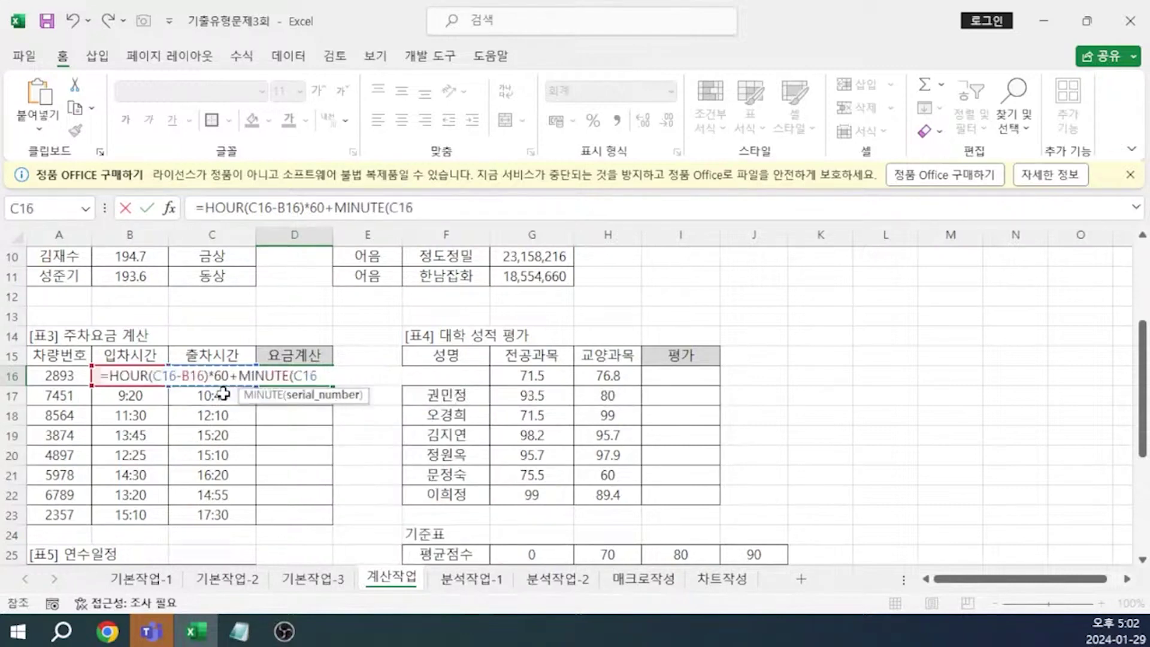
pyautogui.write('-')
pyautogui.click(133, 396)
pyautogui.press('Up')
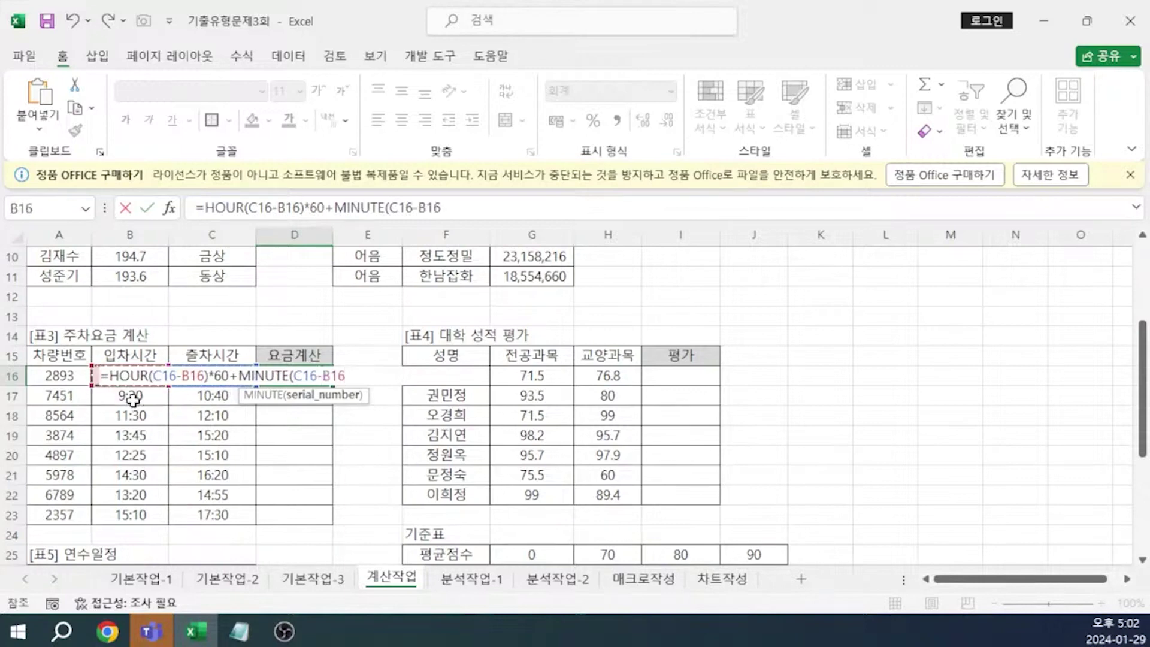
pyautogui.write(')')
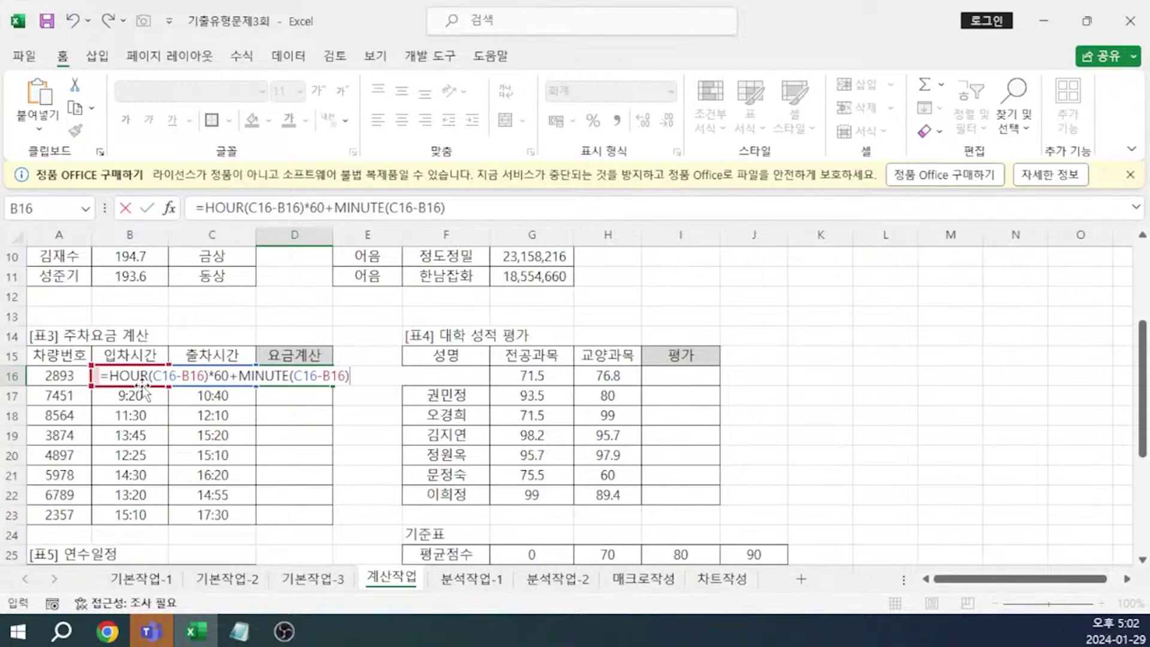
# Step: Append /10*500 to the D16 fee formula, enter it, and fill it down to D17
pyautogui.click(485, 211)
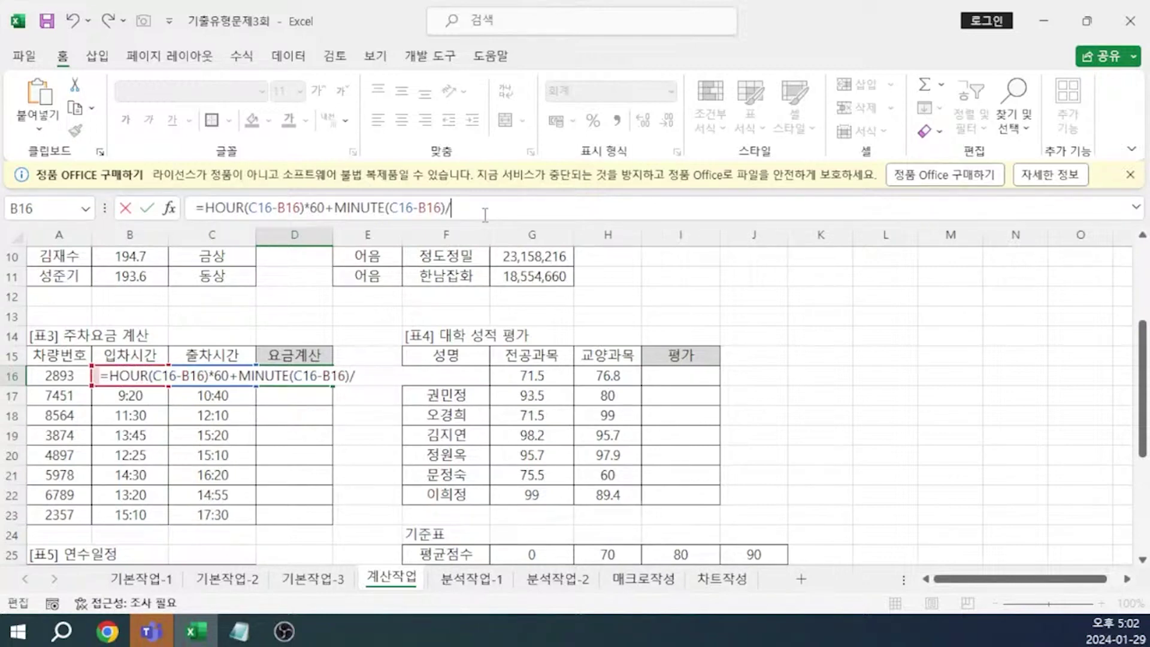
pyautogui.write('/10*500')
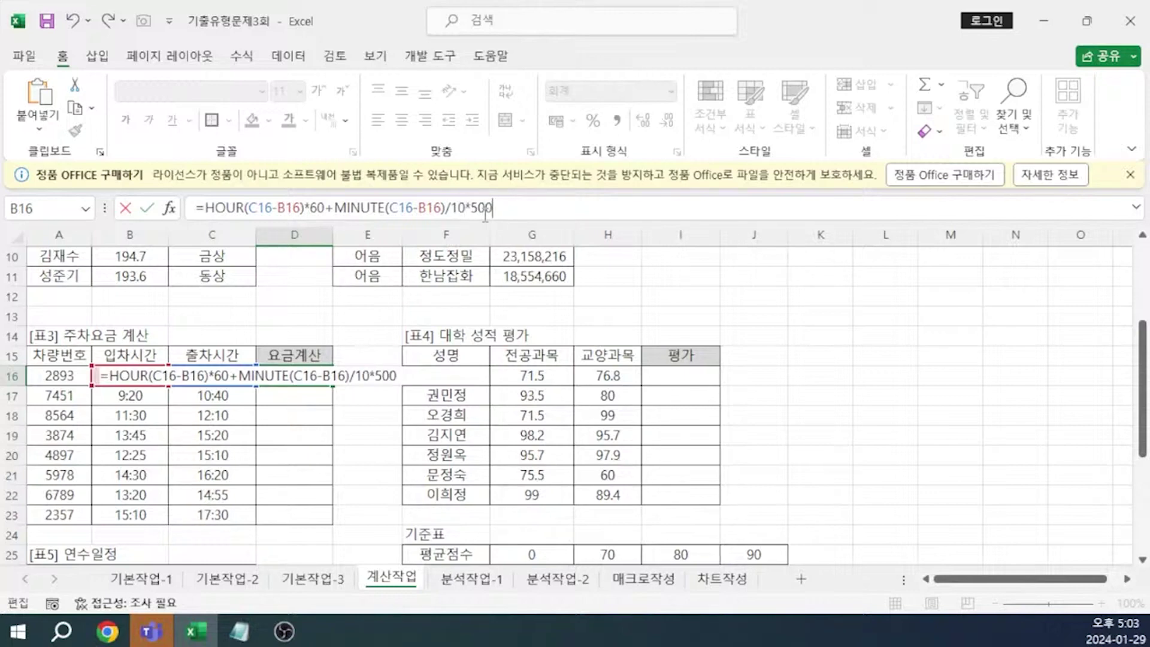
pyautogui.press('Return')
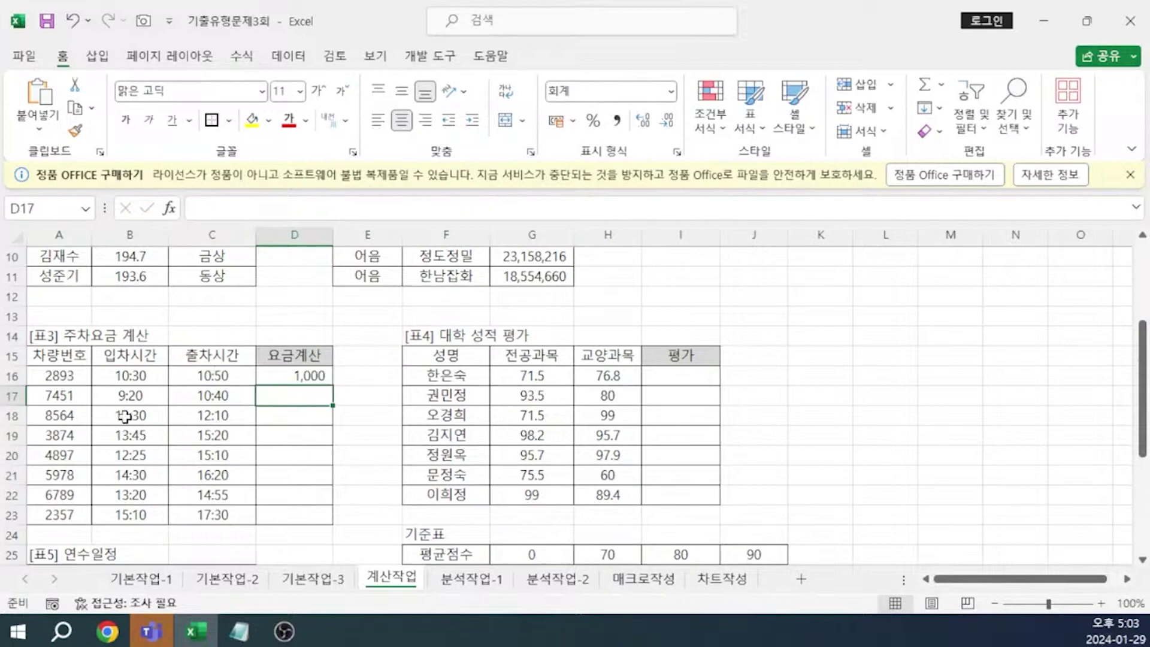
pyautogui.moveTo(331, 389); pyautogui.dragTo(332, 406)
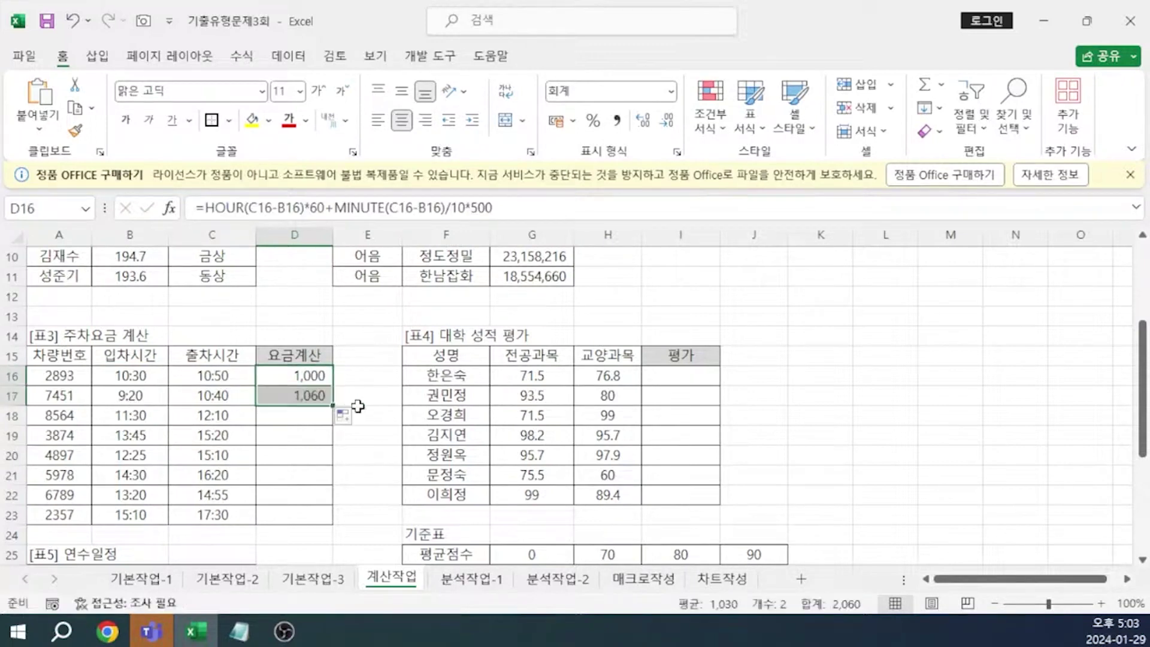
# Step: Enclose the HOUR*60+MINUTE sum of the D16 formula in parentheses before /10*500 and fill the formula down to D23
pyautogui.click(328, 208)
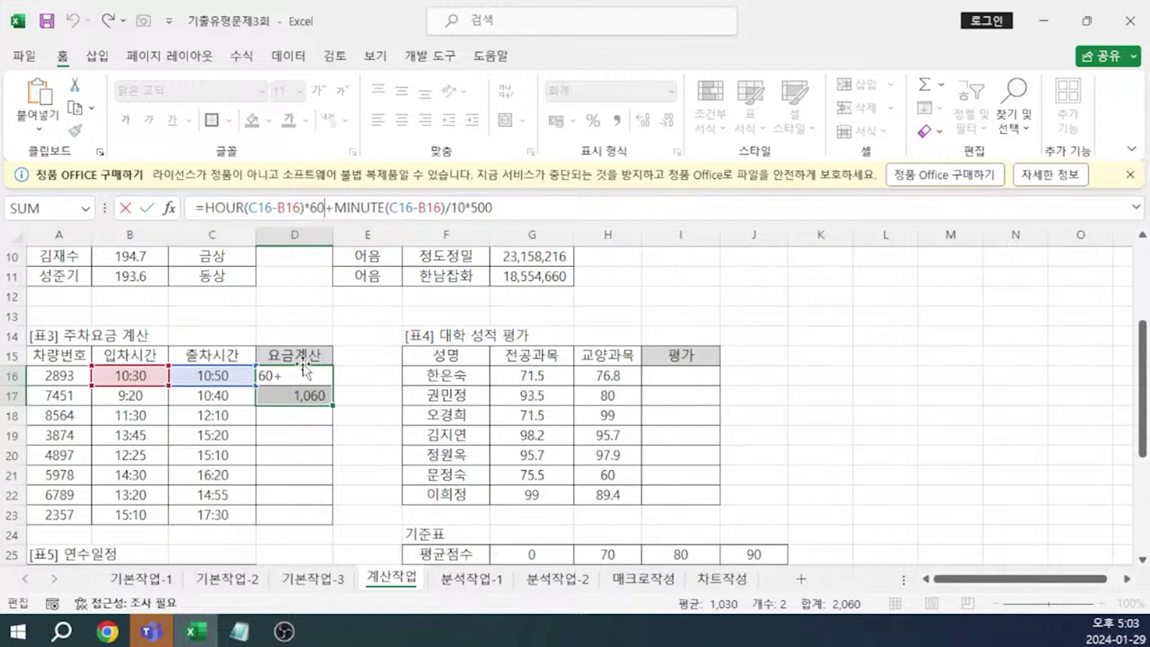
pyautogui.click(249, 209)
pyautogui.write('(')
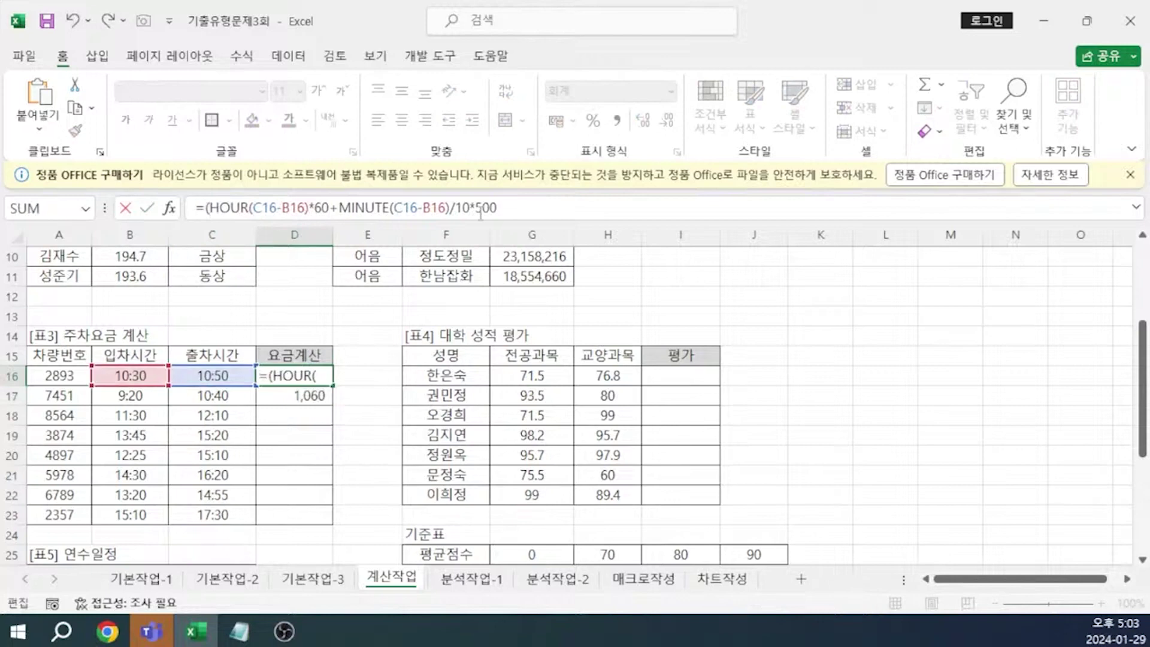
pyautogui.click(449, 209)
pyautogui.write(')')
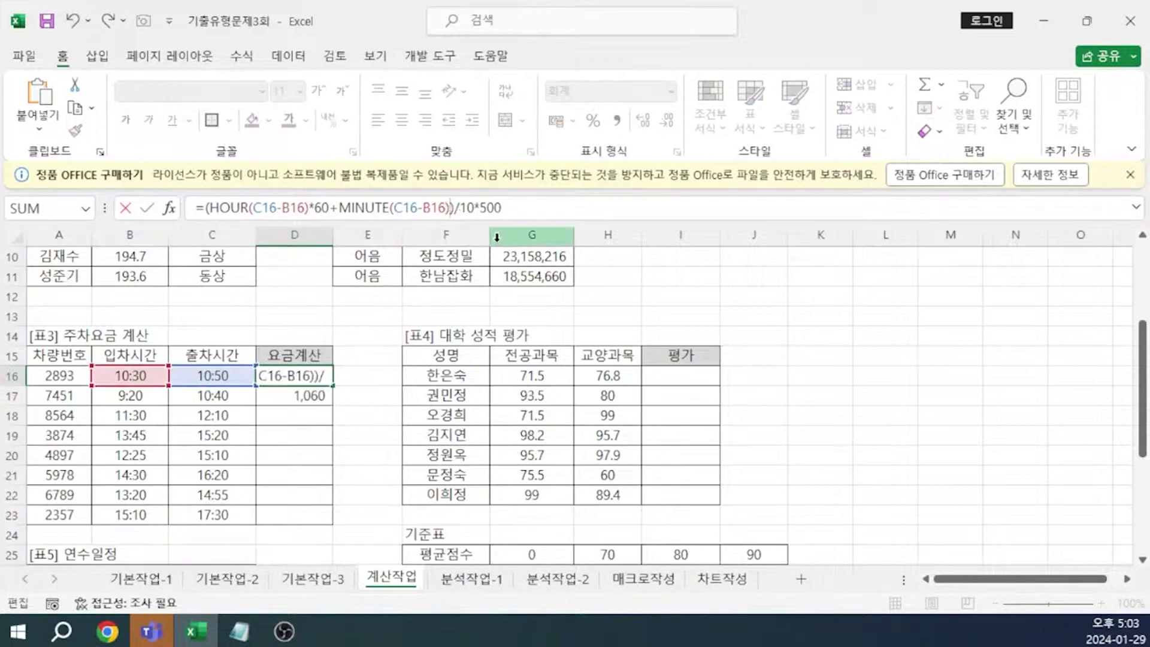
pyautogui.hotkey('ctrl', 'Return')
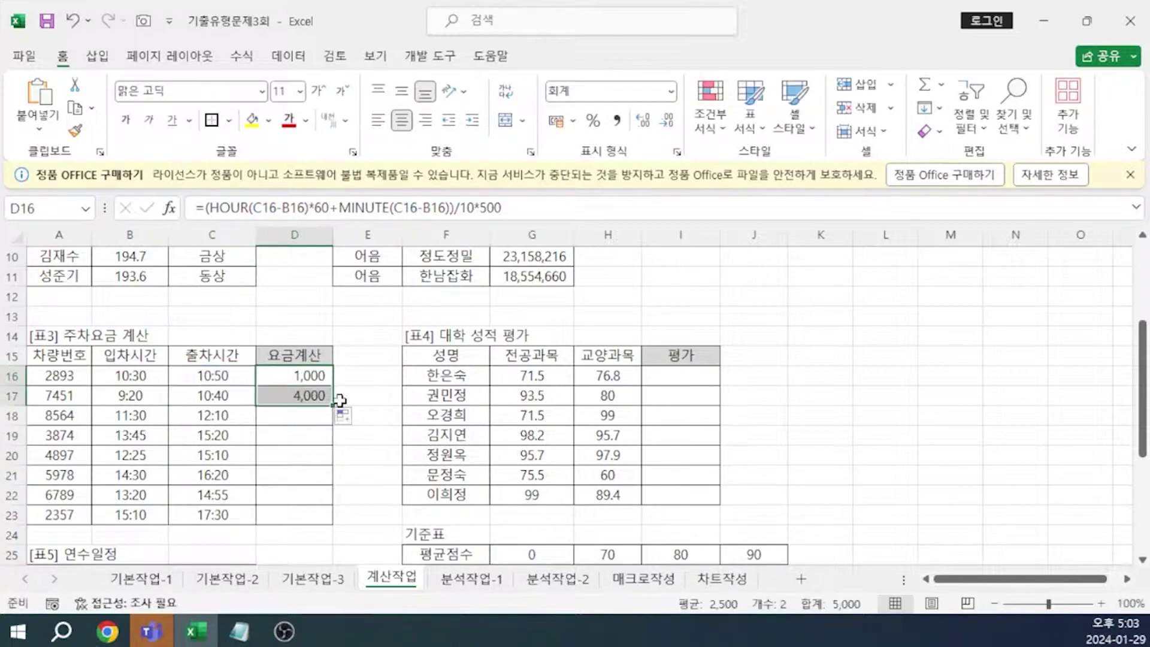
pyautogui.moveTo(334, 407); pyautogui.dragTo(334, 525)
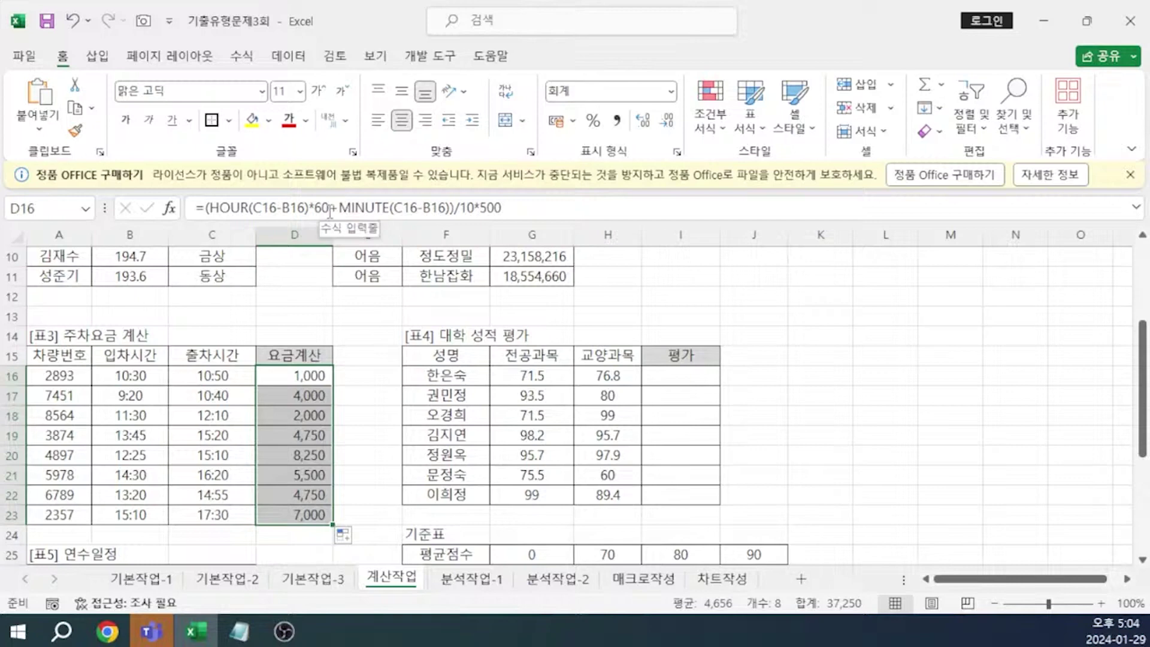
# Step: Change the D16 formula to =HOUR(C16-B16)*3000+MINUTE(C16-B16)/10*500, without the outer parentheses
pyautogui.click(330, 208)
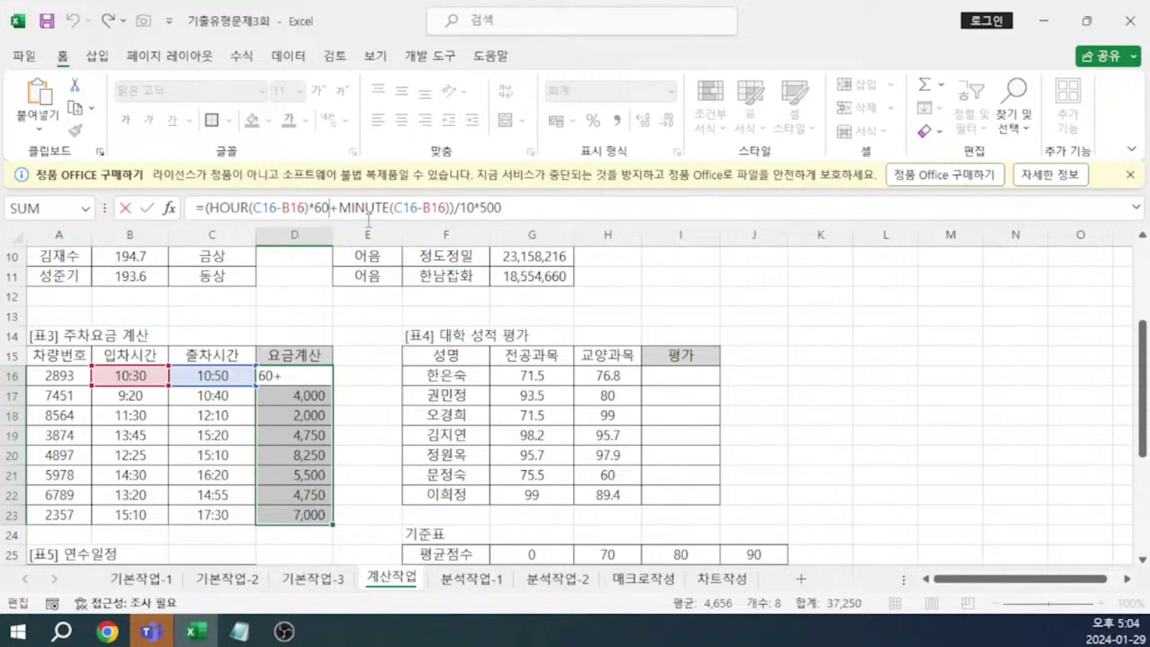
pyautogui.hotkey('ctrl', 'z')
pyautogui.write('3000')
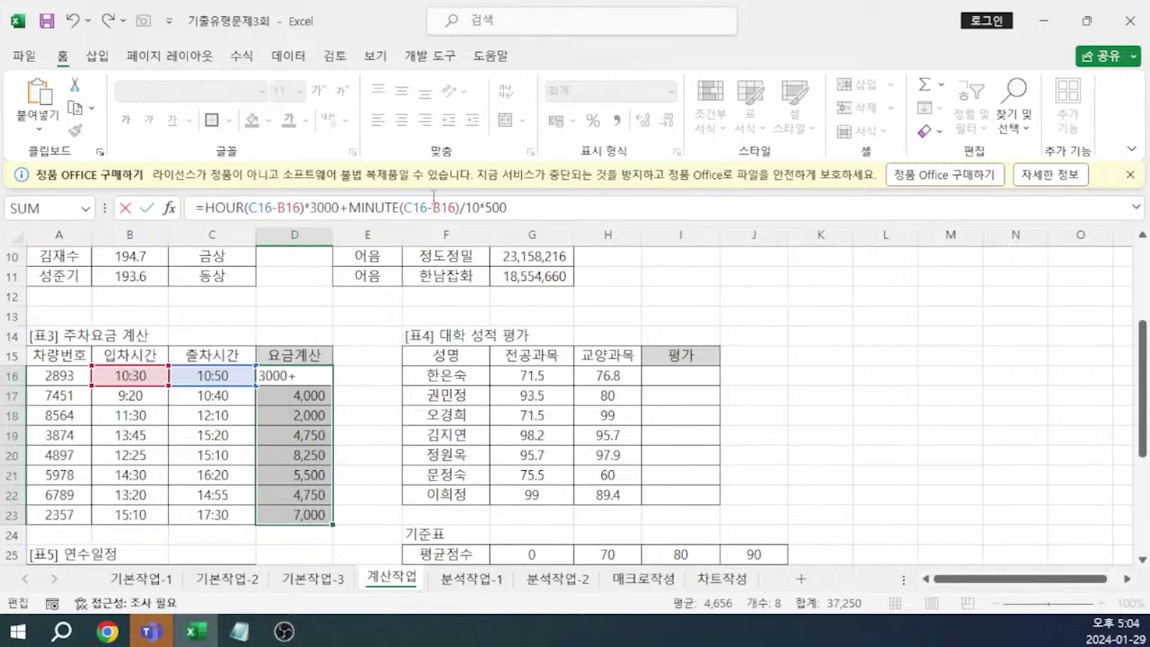
pyautogui.press('Return')
# Step: Copy the D16 fee formula into Notepad as the 정답 of task 3
pyautogui.click(306, 376)
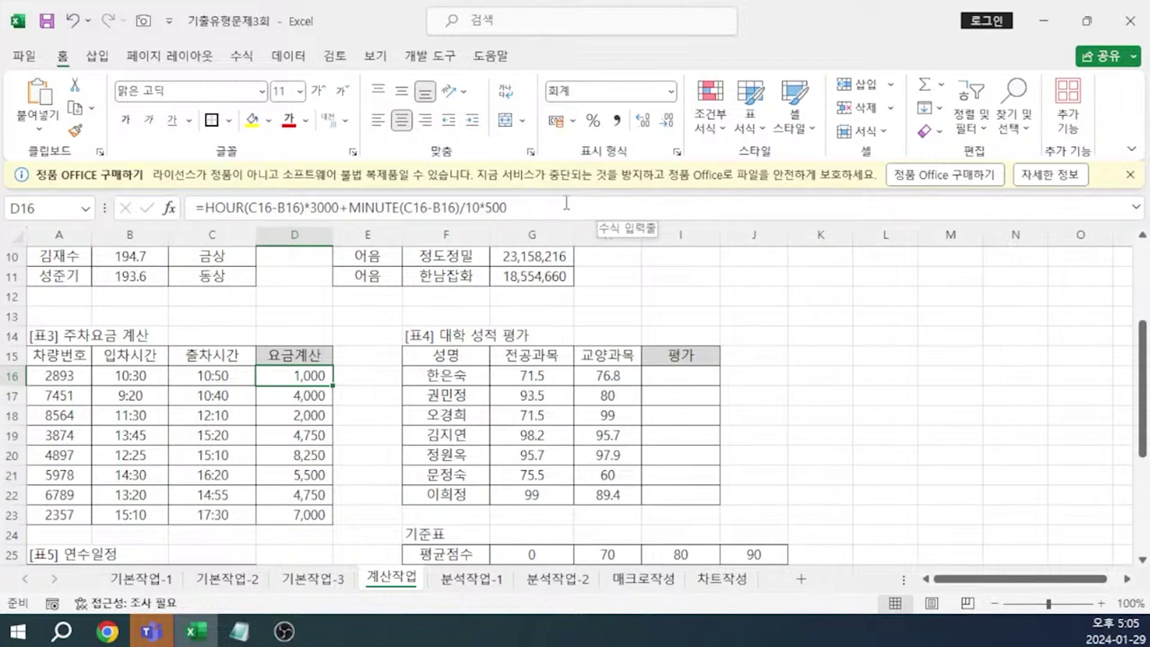
pyautogui.moveTo(566, 204); pyautogui.dragTo(63, 204)
pyautogui.hotkey('ctrl', 'c')
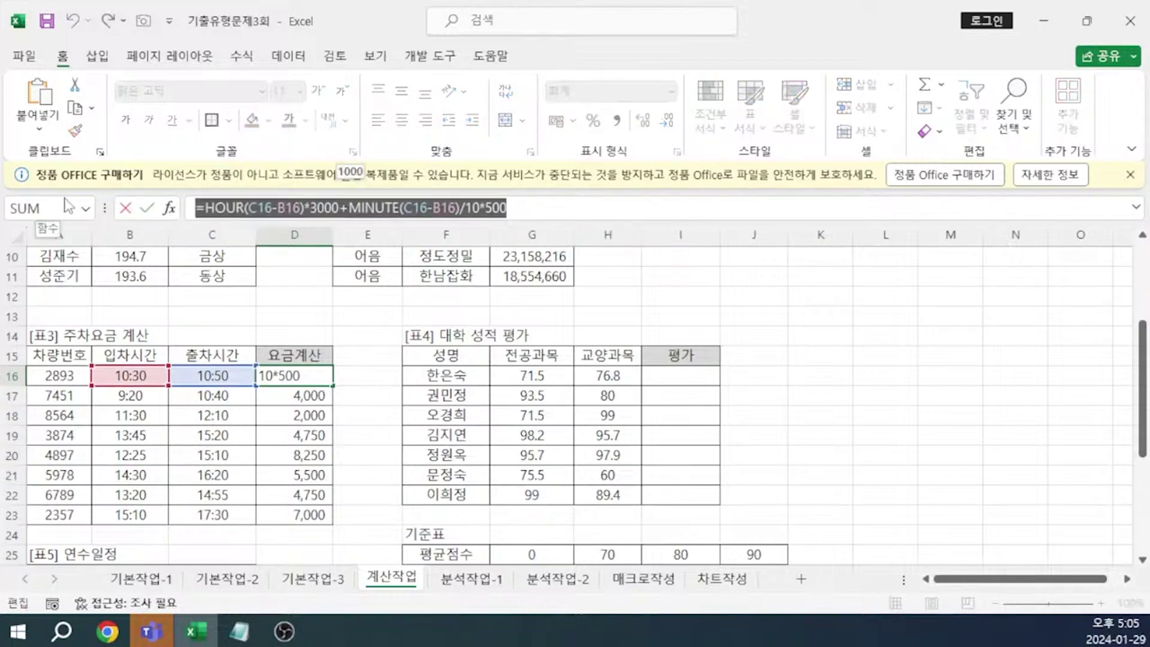
pyautogui.hotkey('alt', 'Tab')
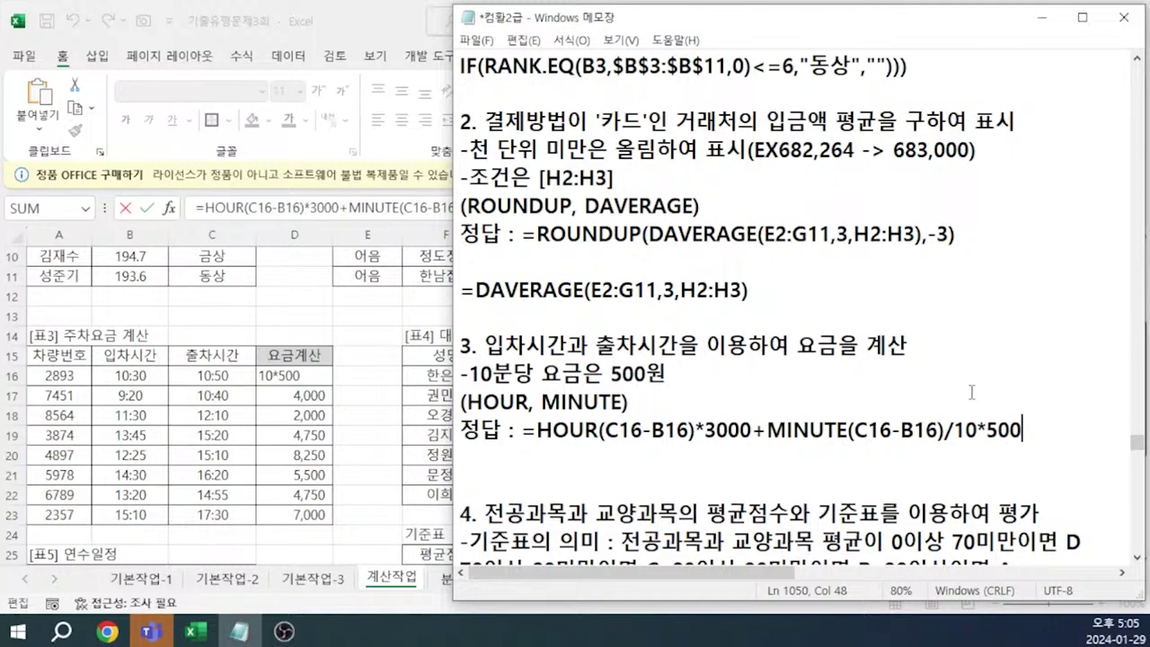
# Step: Paste a second copy of the D16 fee formula under the task 3 정답 in Notepad and change its 3000 to 60
pyautogui.press('Return')
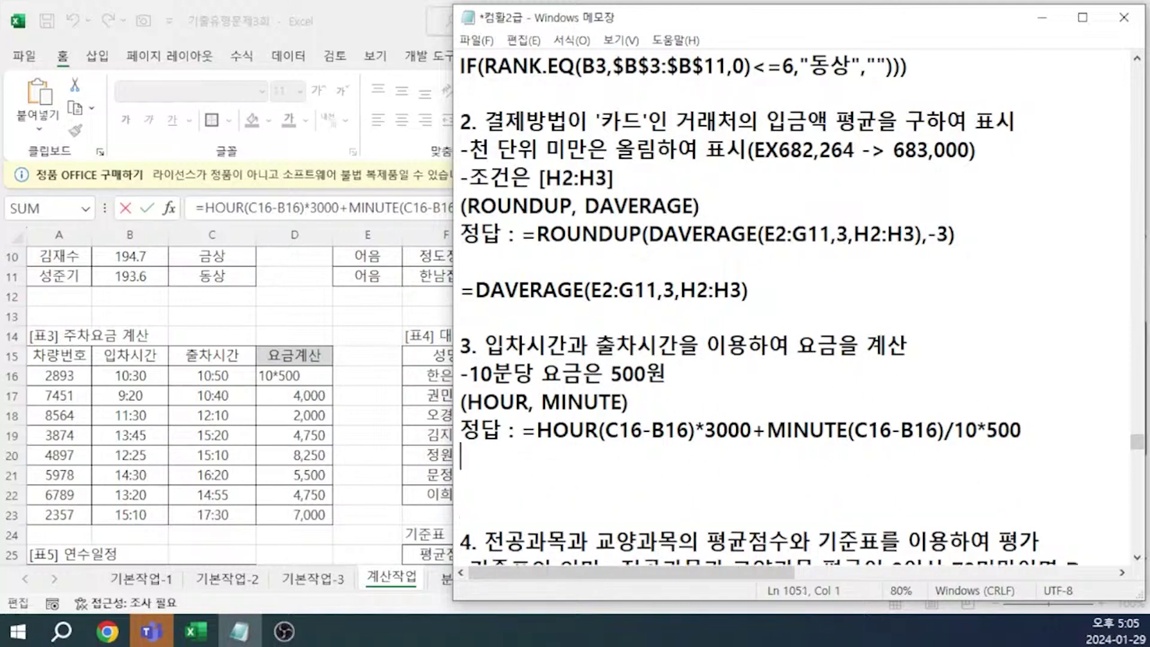
pyautogui.hotkey('ctrl', 'v')
pyautogui.click(756, 458)
pyautogui.press('BackSpace')
pyautogui.press('BackSpace')
pyautogui.press('BackSpace')
pyautogui.press('BackSpace')
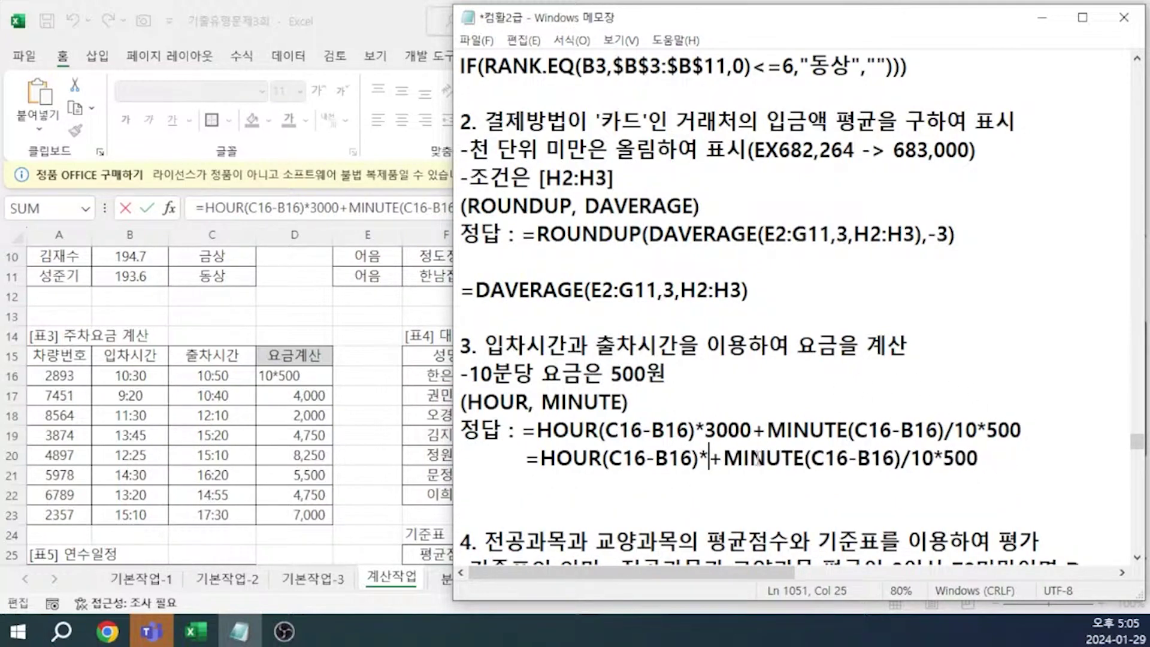
pyautogui.write('60')
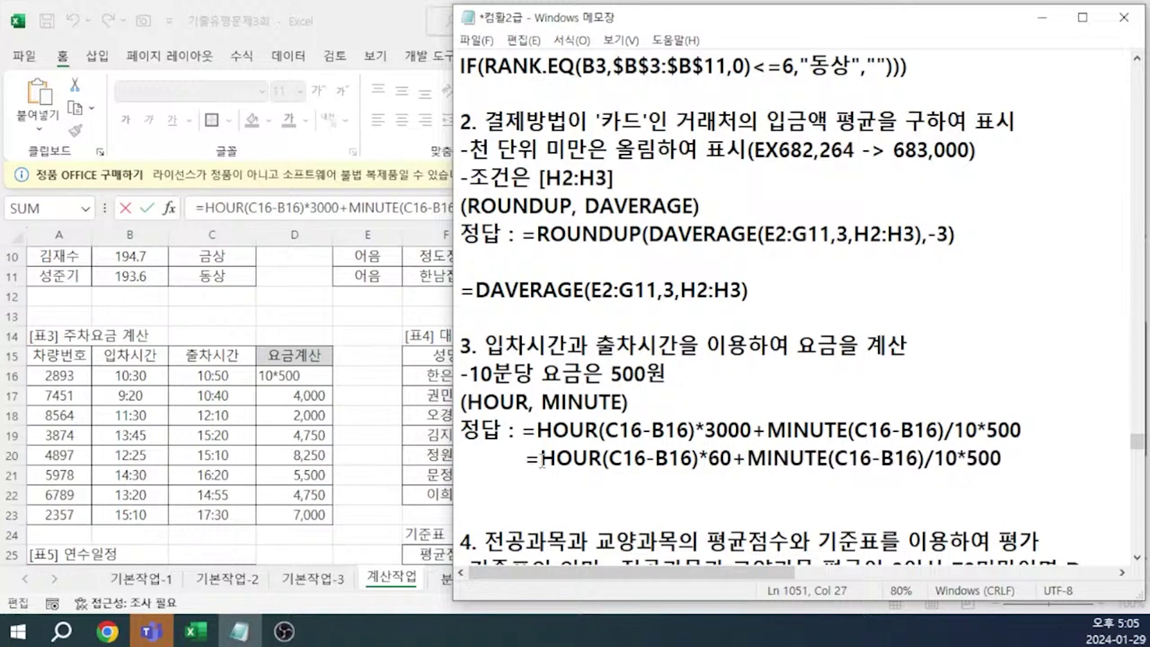
# Step: Enclose the HOUR(C16-B16)*60+MINUTE(C16-B16) sum of the second task 3 answer in parentheses before /10*500
pyautogui.click(541, 460)
pyautogui.write('(')
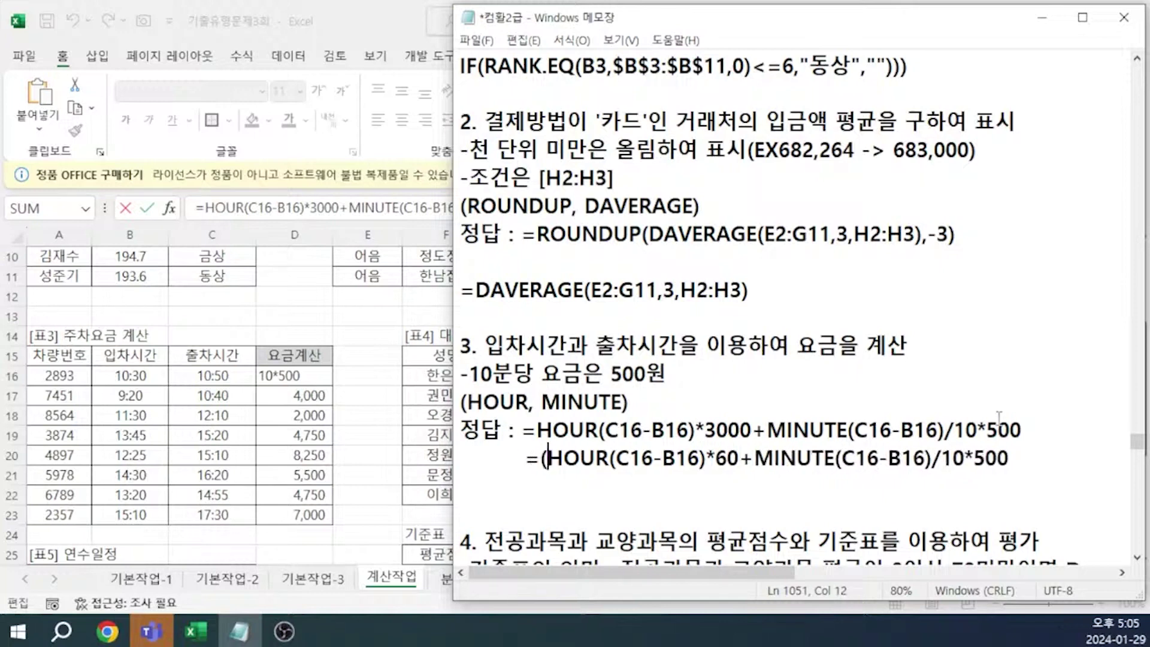
pyautogui.click(928, 460)
pyautogui.write(')')
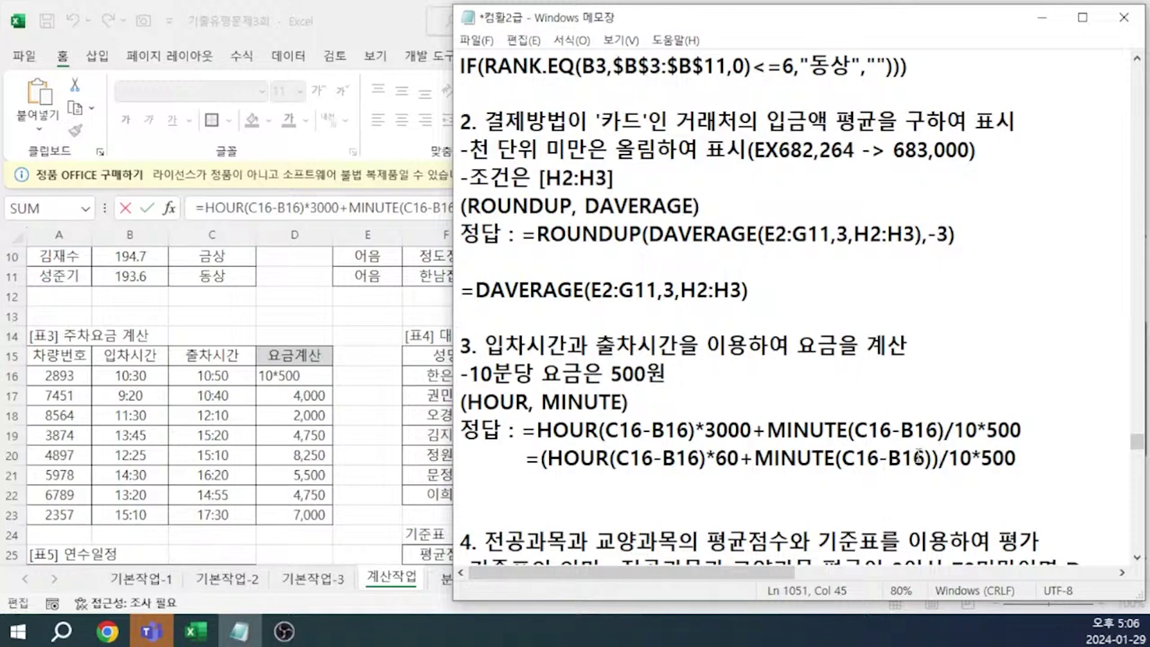
pyautogui.click(513, 465)
pyautogui.scroll(-3, 533, 465)
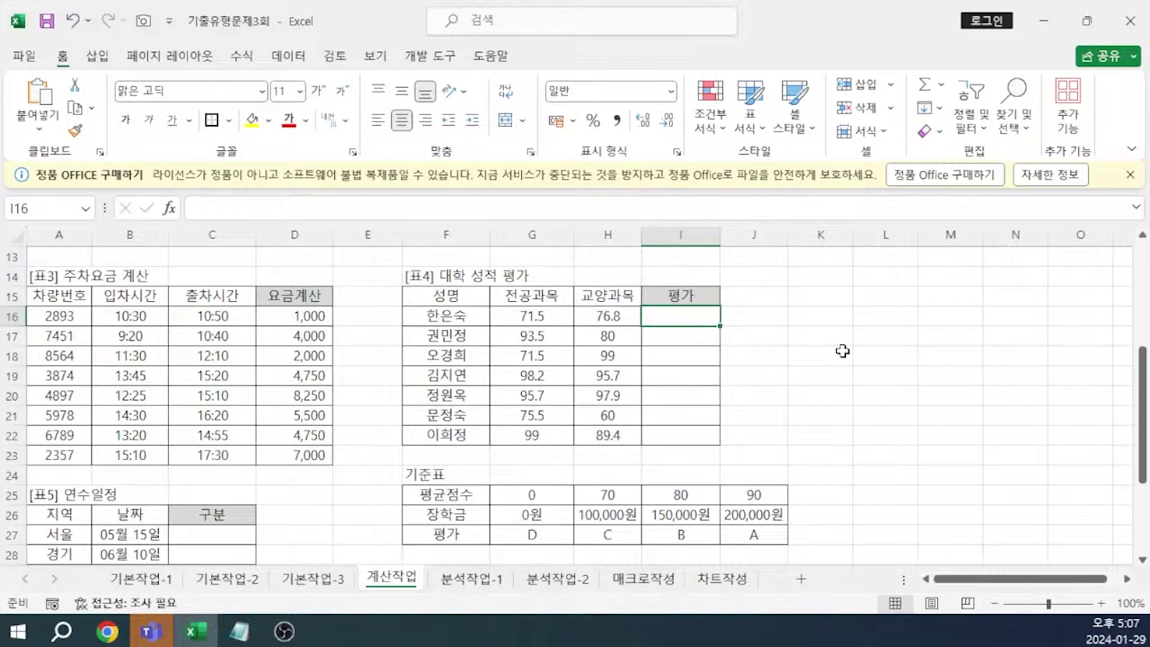
# Step: In Excel, start an HLOOKUP formula in the 평가 cell I16 with AVERAGE(G16:H16) as the lookup value
pyautogui.write('=')
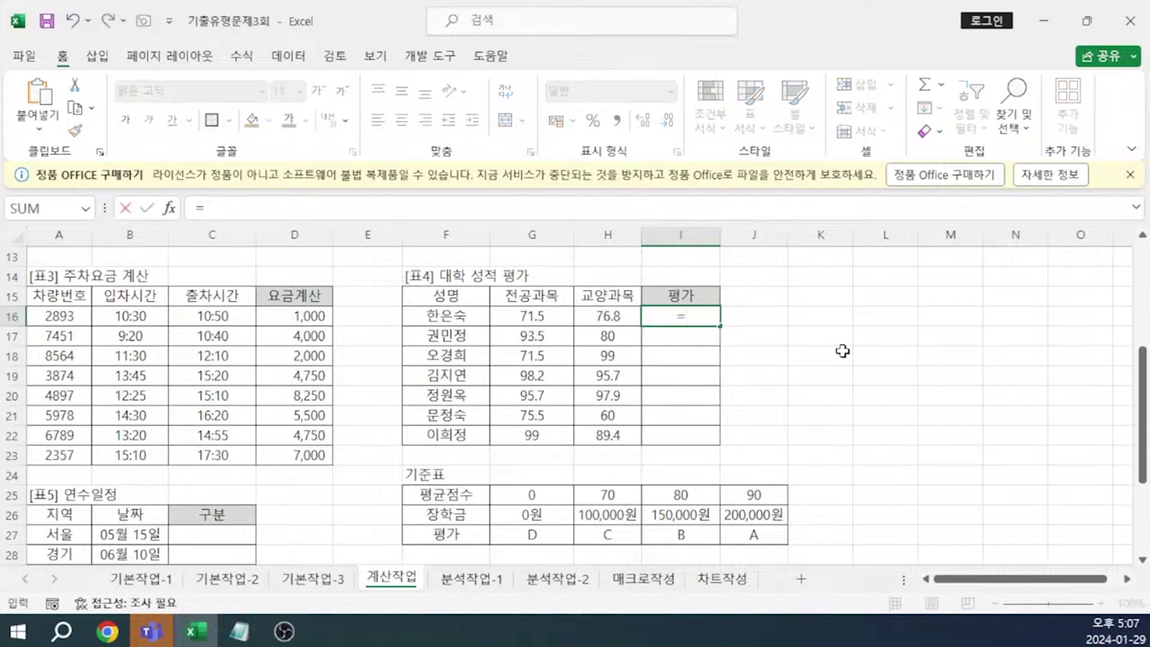
pyautogui.write('HL')
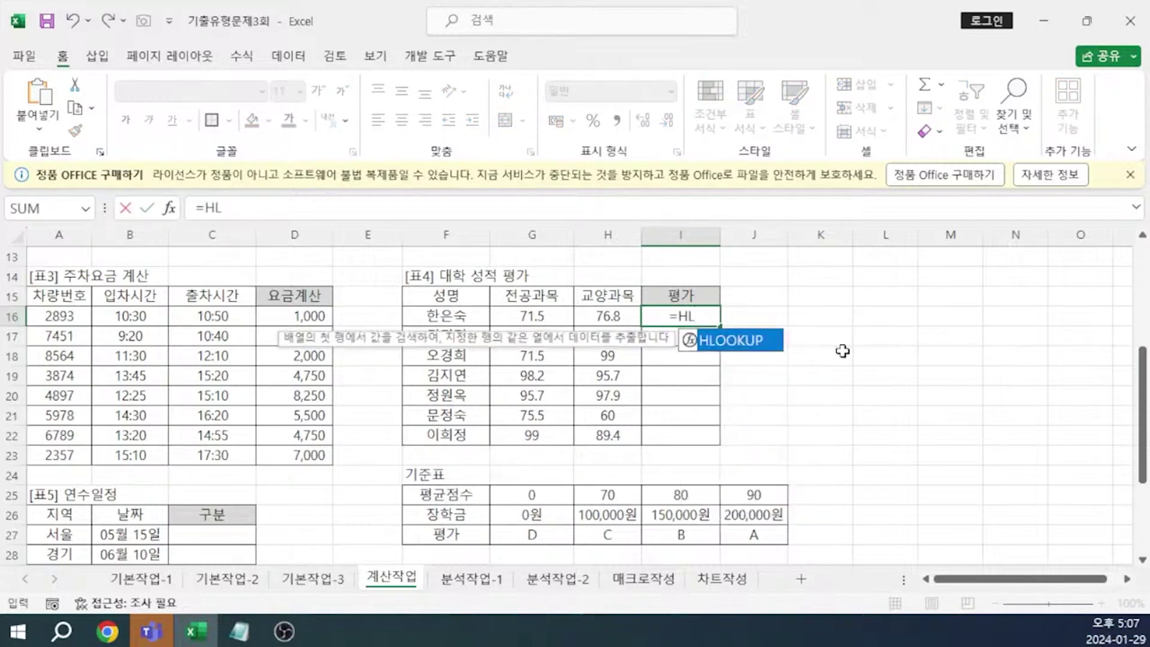
pyautogui.press('Tab')
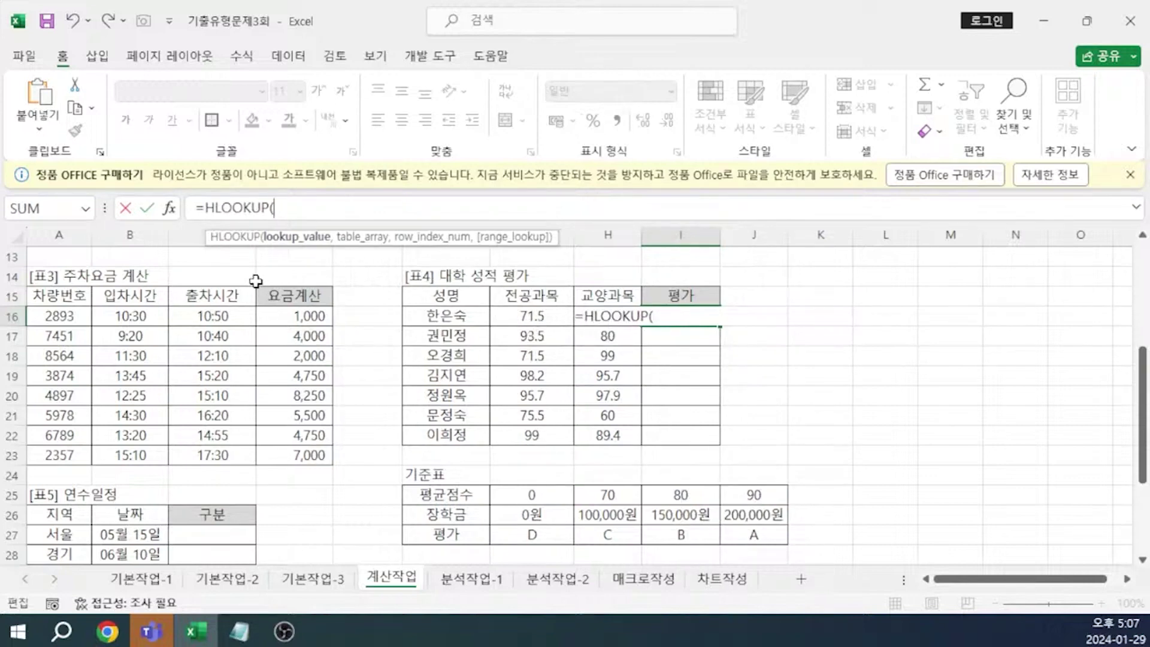
pyautogui.write('AVER')
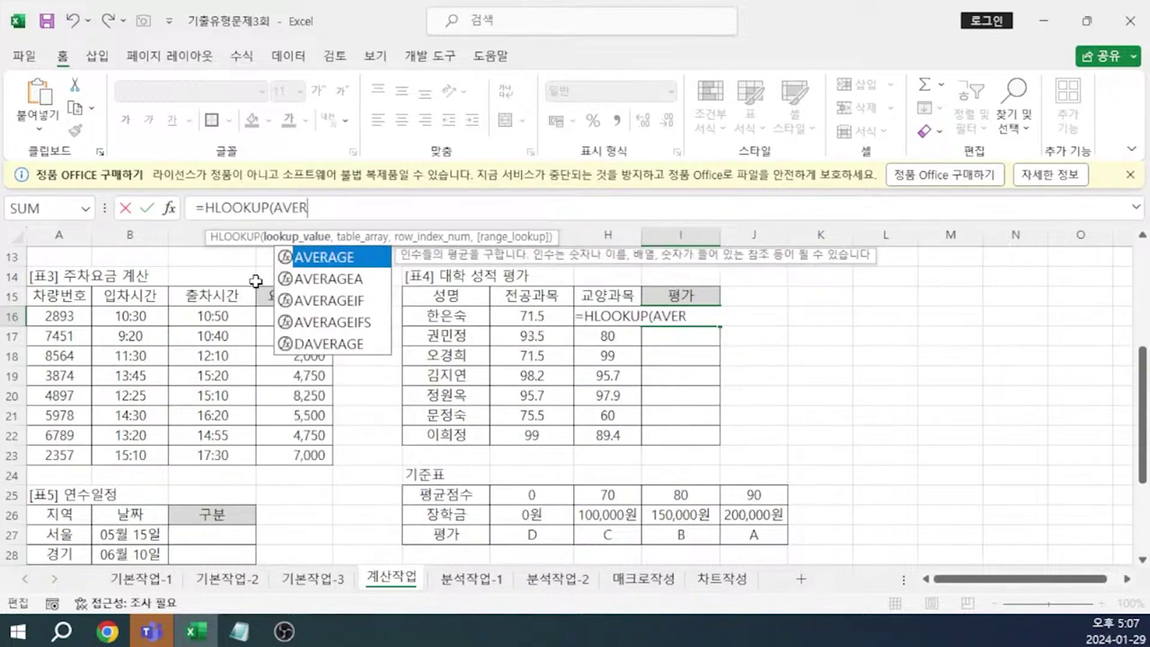
pyautogui.press('Tab')
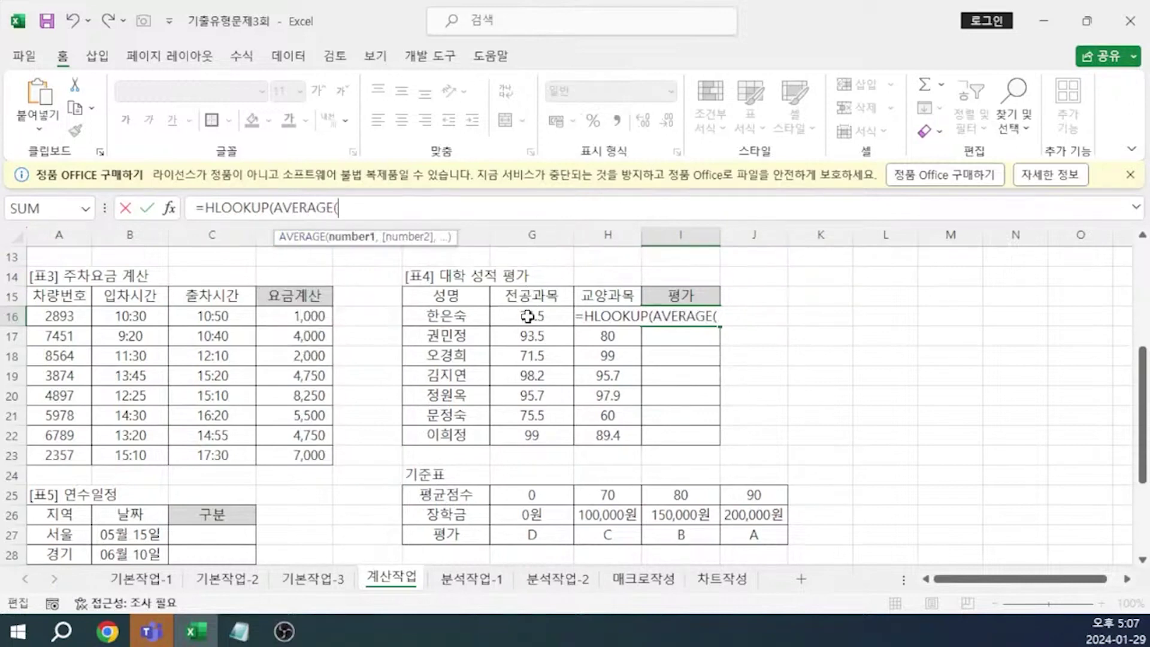
pyautogui.moveTo(527, 316); pyautogui.dragTo(607, 316)
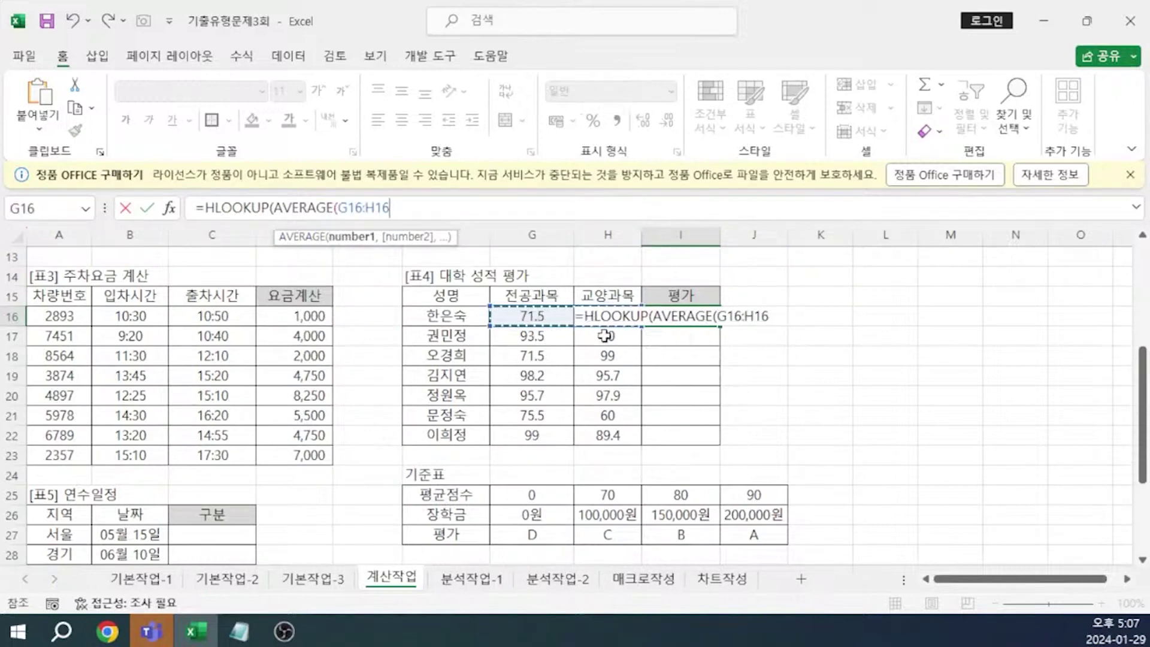
pyautogui.write(')')
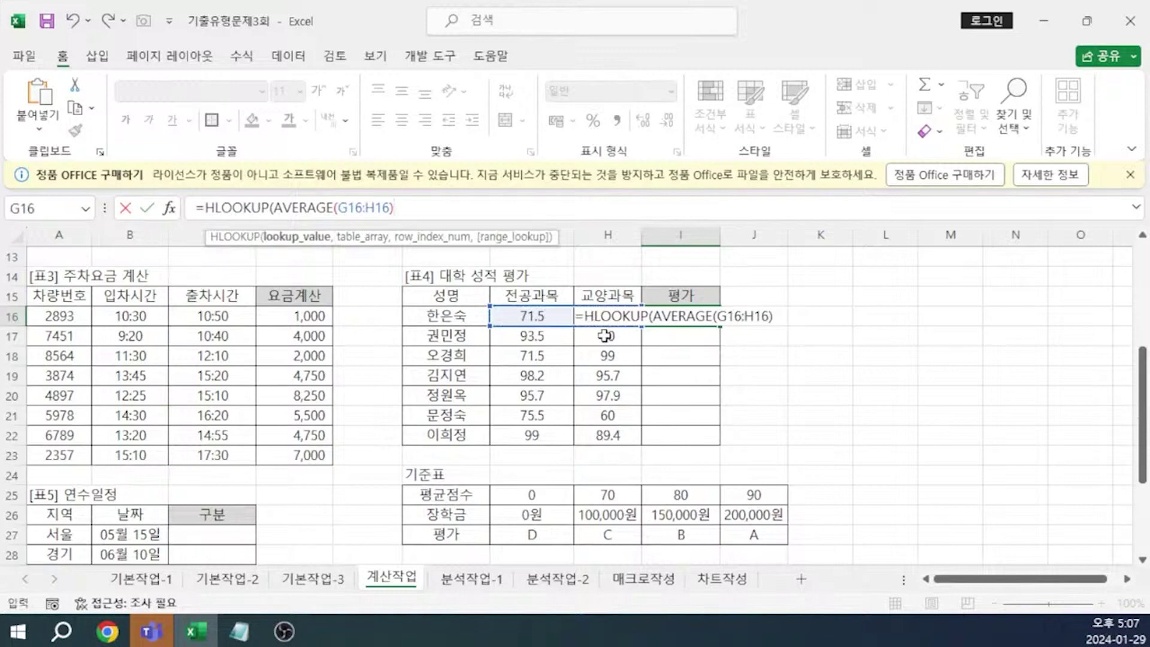
pyautogui.write(',')
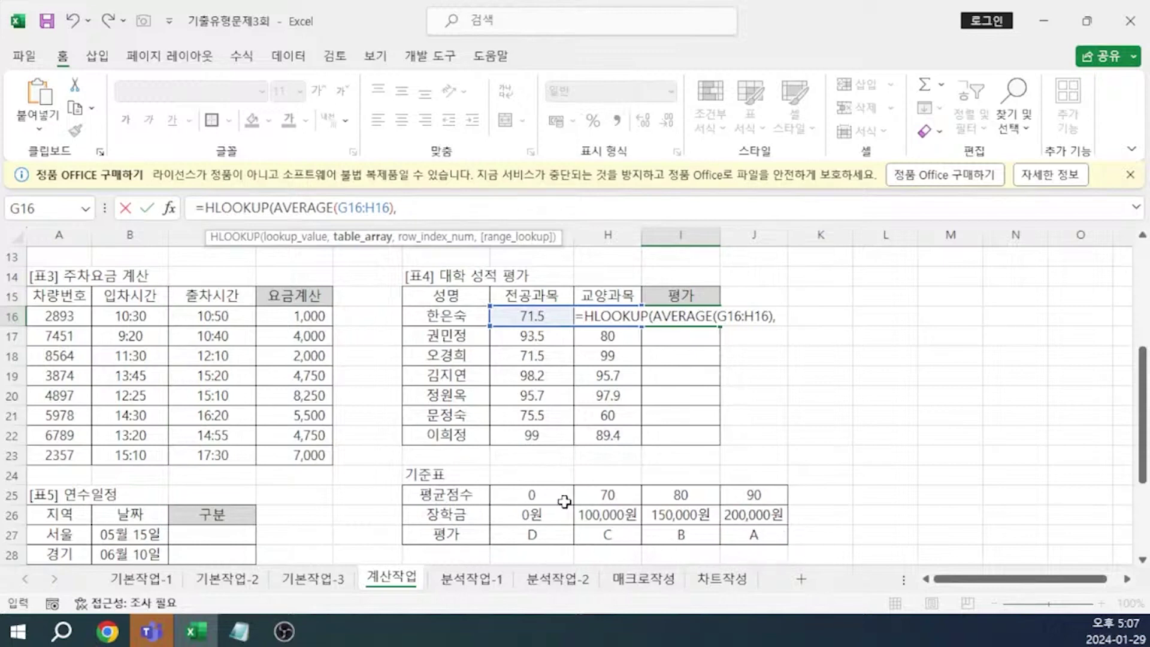
# Step: Complete the I16 HLOOKUP with table $G$25:$J$27, row 3 and TRUE, and fill the formula down to I22
pyautogui.moveTo(532, 496); pyautogui.dragTo(779, 534)
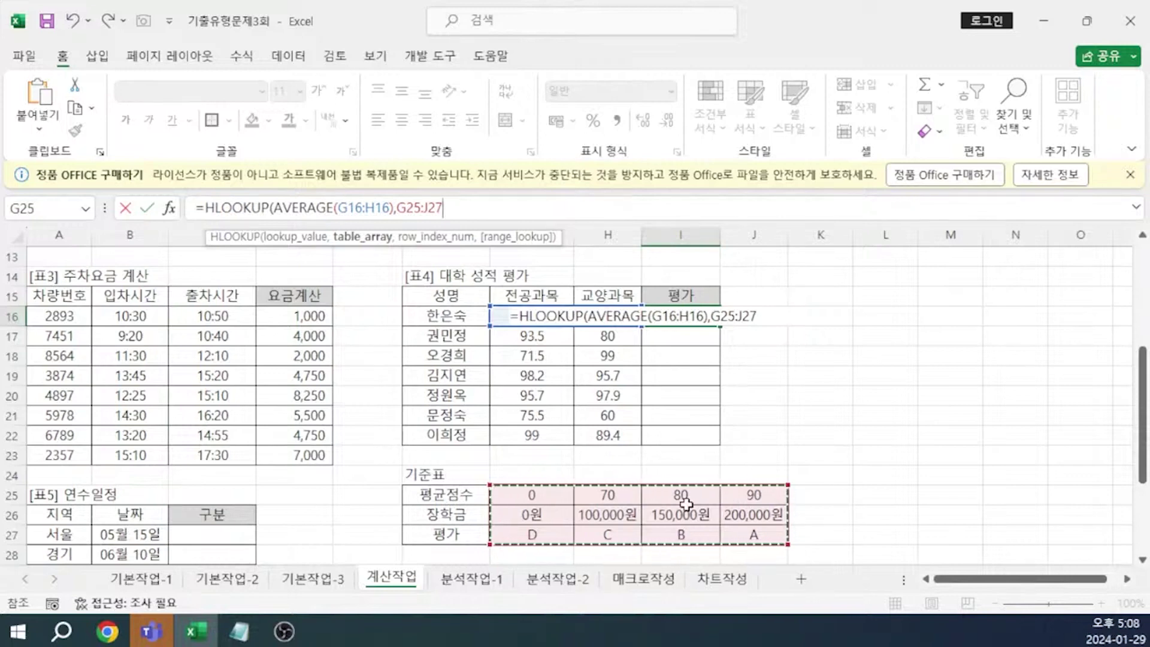
pyautogui.press('F4')
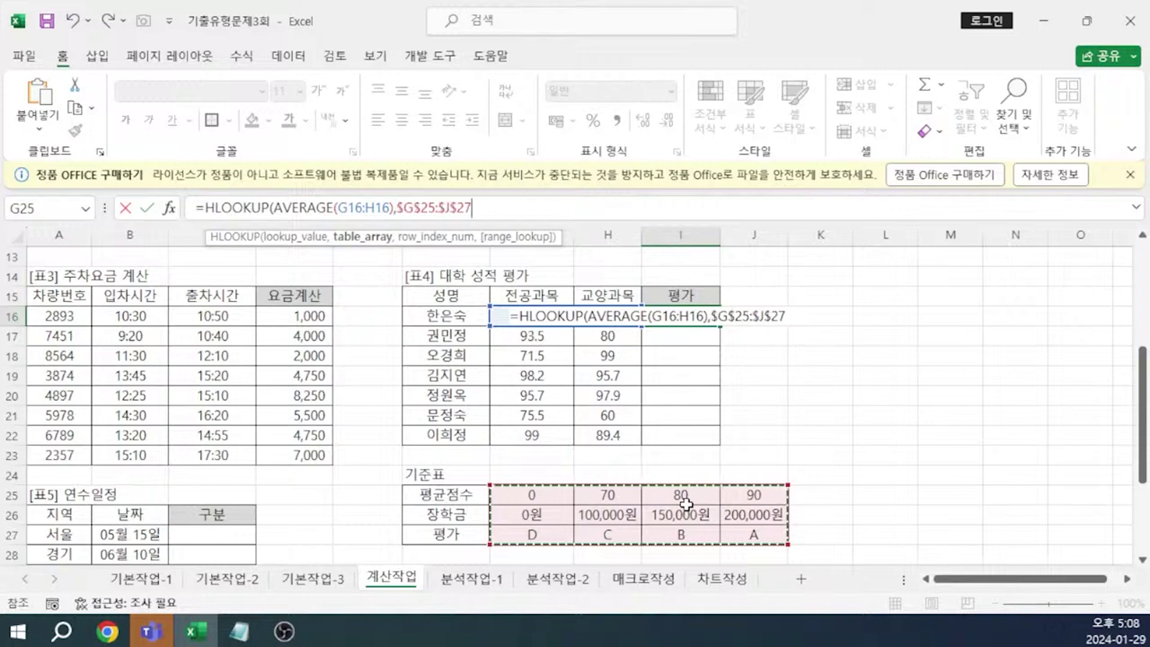
pyautogui.write(',3')
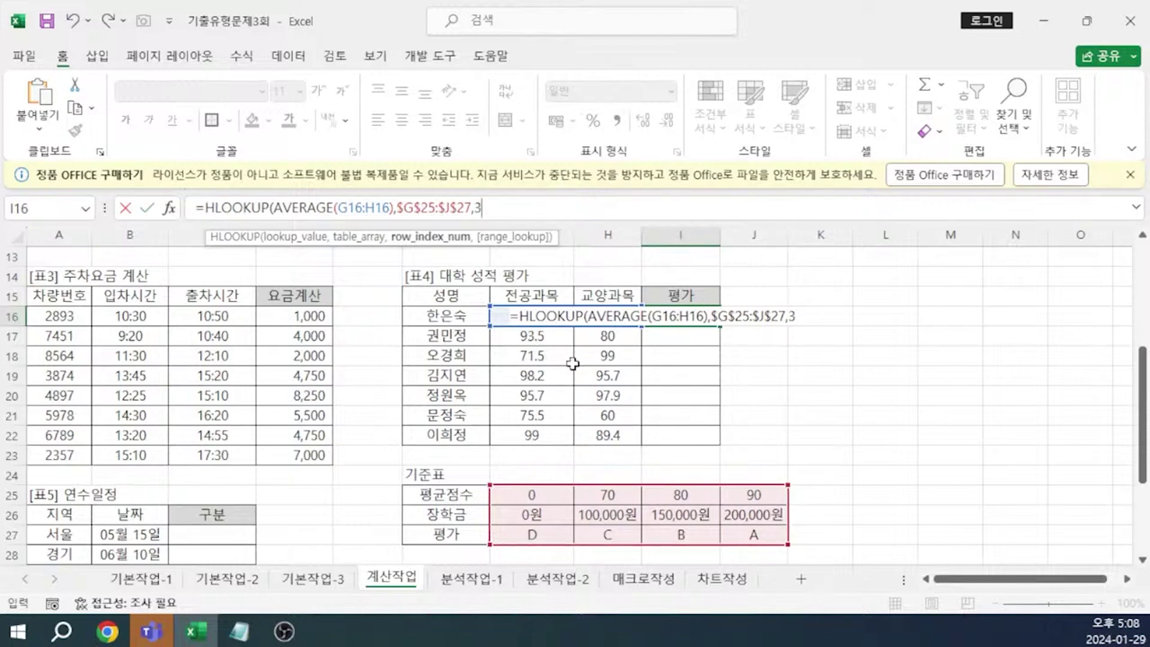
pyautogui.write(',')
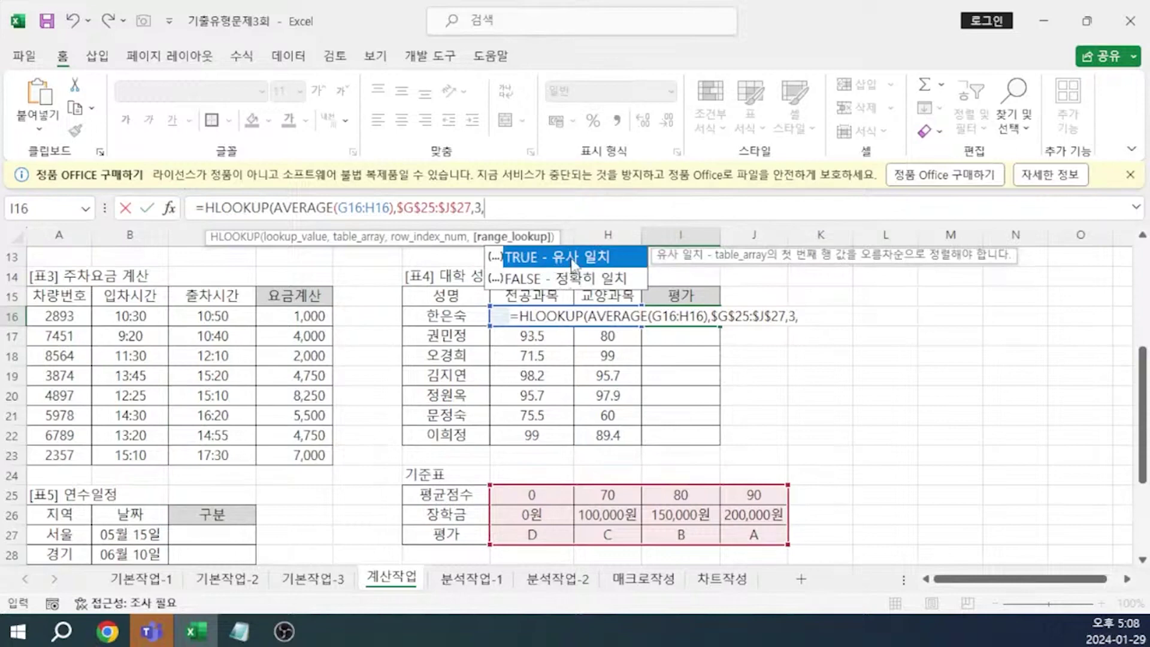
pyautogui.doubleClick(573, 263)
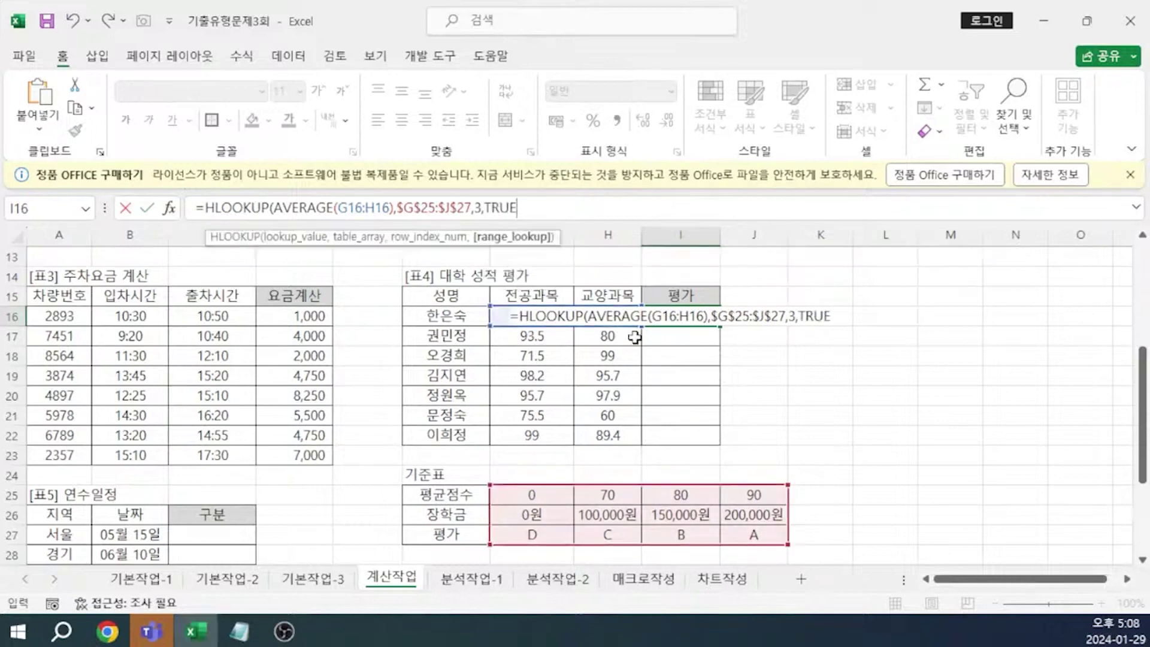
pyautogui.write(')')
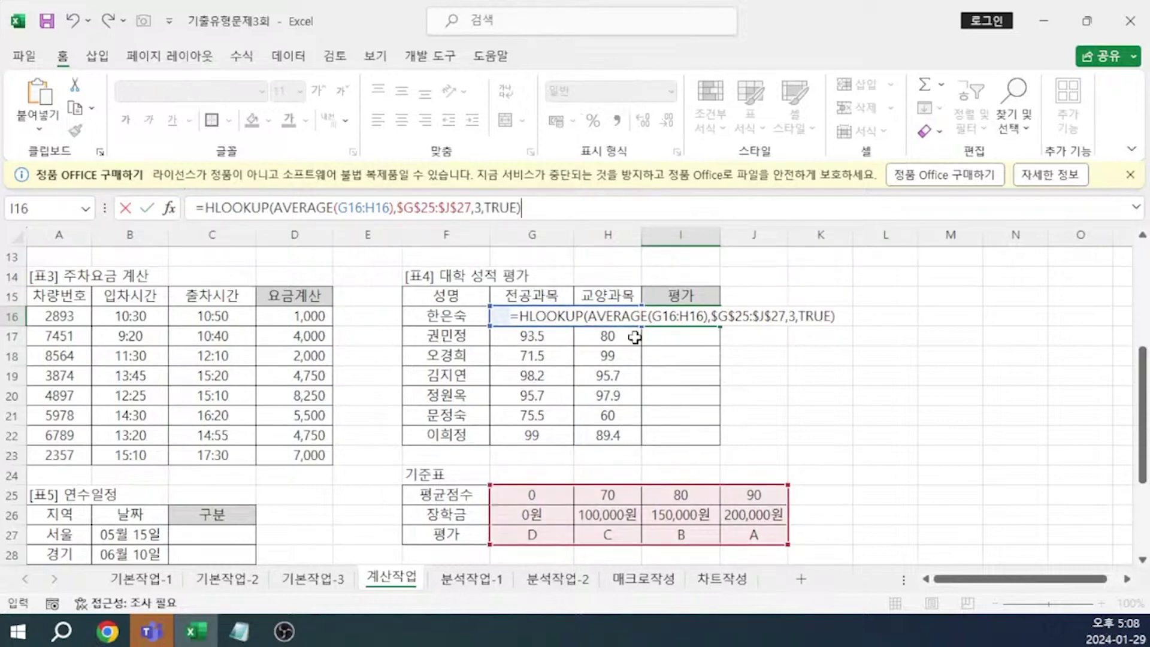
pyautogui.press('Return')
pyautogui.click(711, 316)
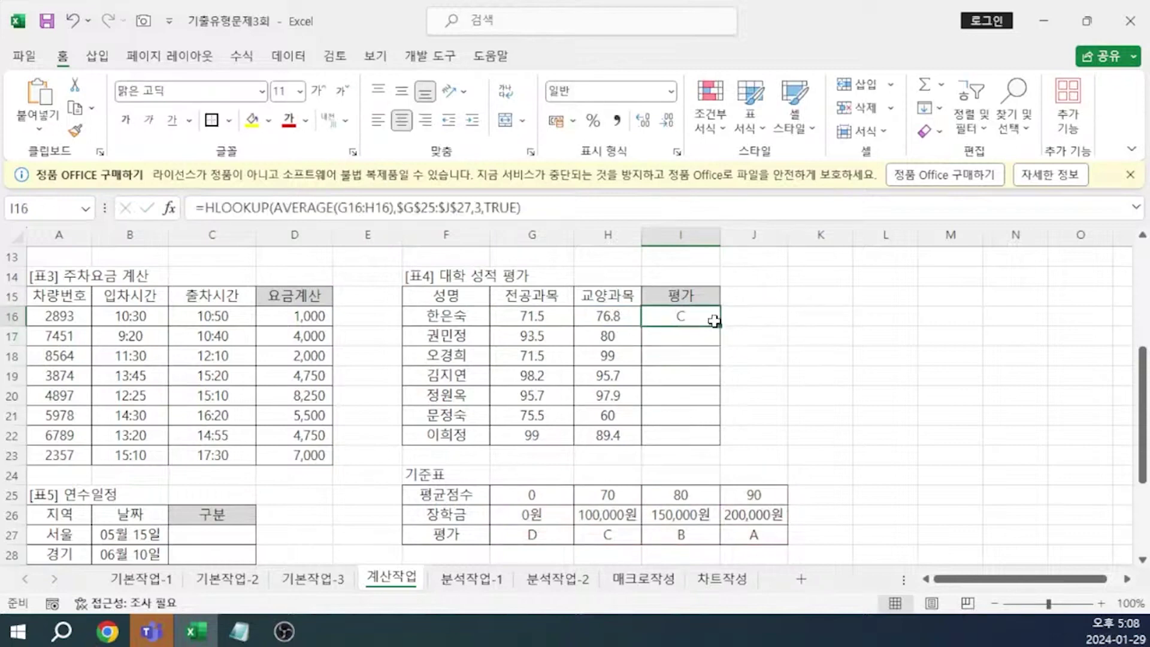
pyautogui.moveTo(720, 326); pyautogui.dragTo(720, 437)
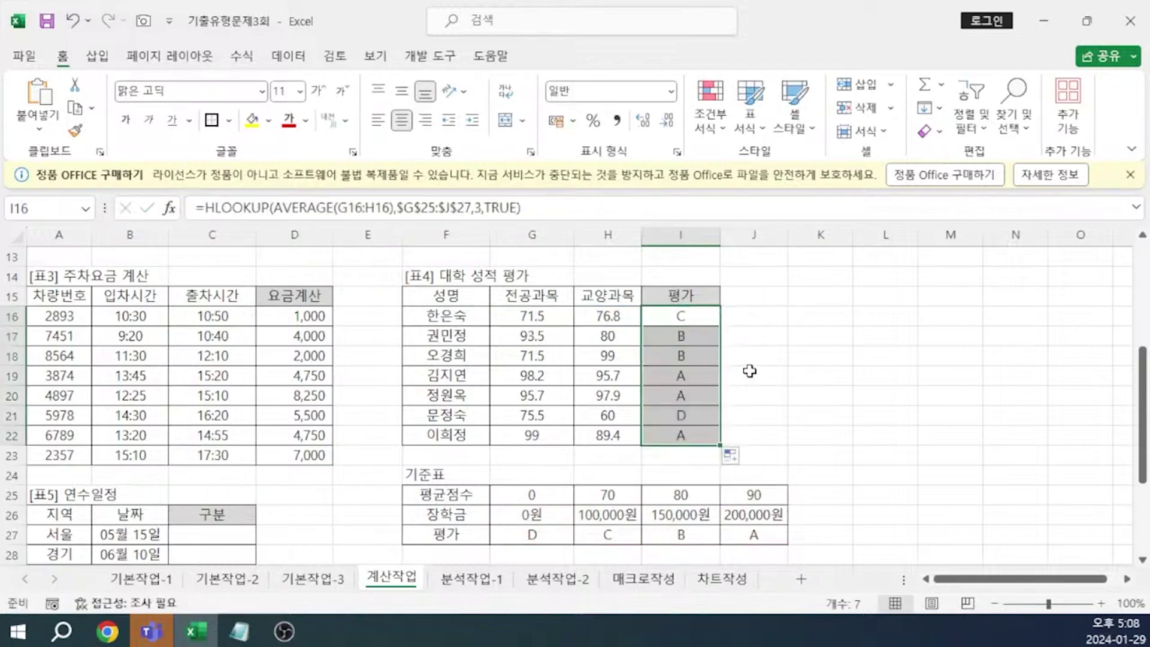
# Step: Calculate =AVERAGE(G16:H16) in the spare cell K16 and fill it down to K22 to check the grades
pyautogui.click(821, 330)
pyautogui.write('=AVER')
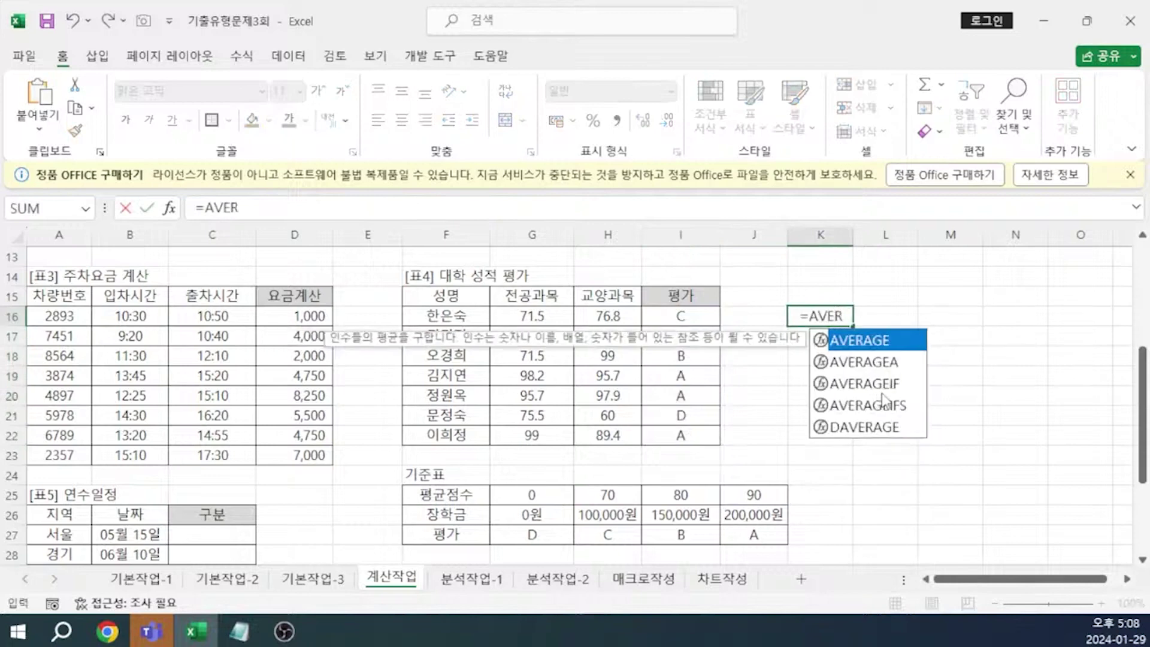
pyautogui.press('Tab')
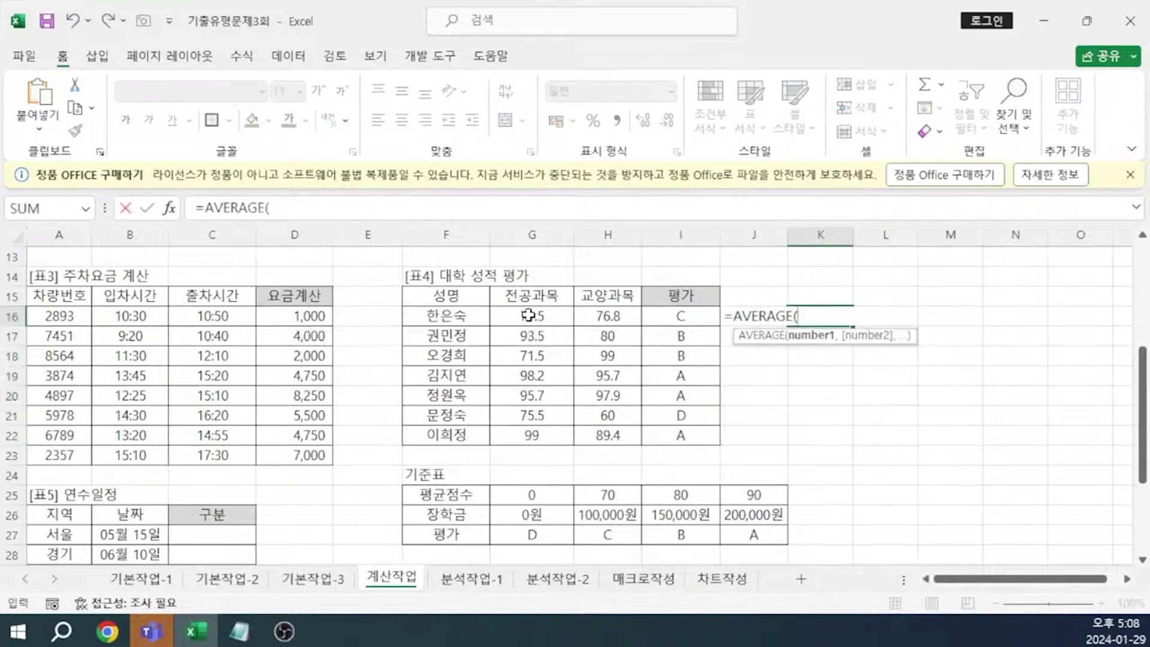
pyautogui.moveTo(528, 316); pyautogui.dragTo(595, 315)
pyautogui.hotkey('ctrl', 'Return')
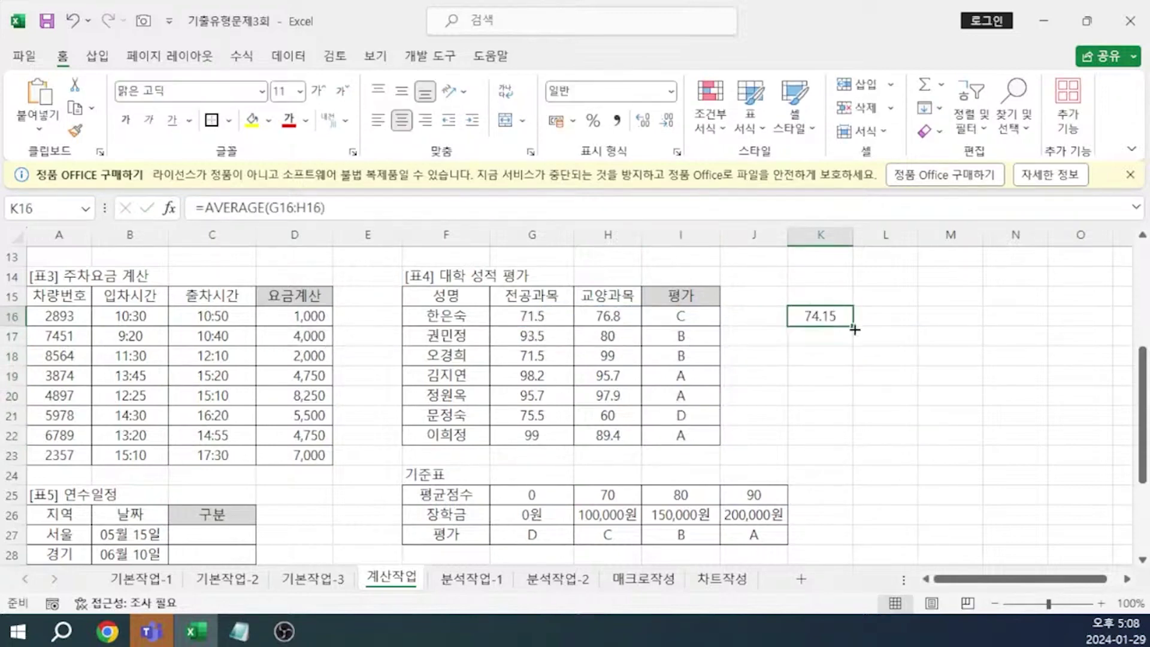
pyautogui.moveTo(852, 326); pyautogui.dragTo(846, 443)
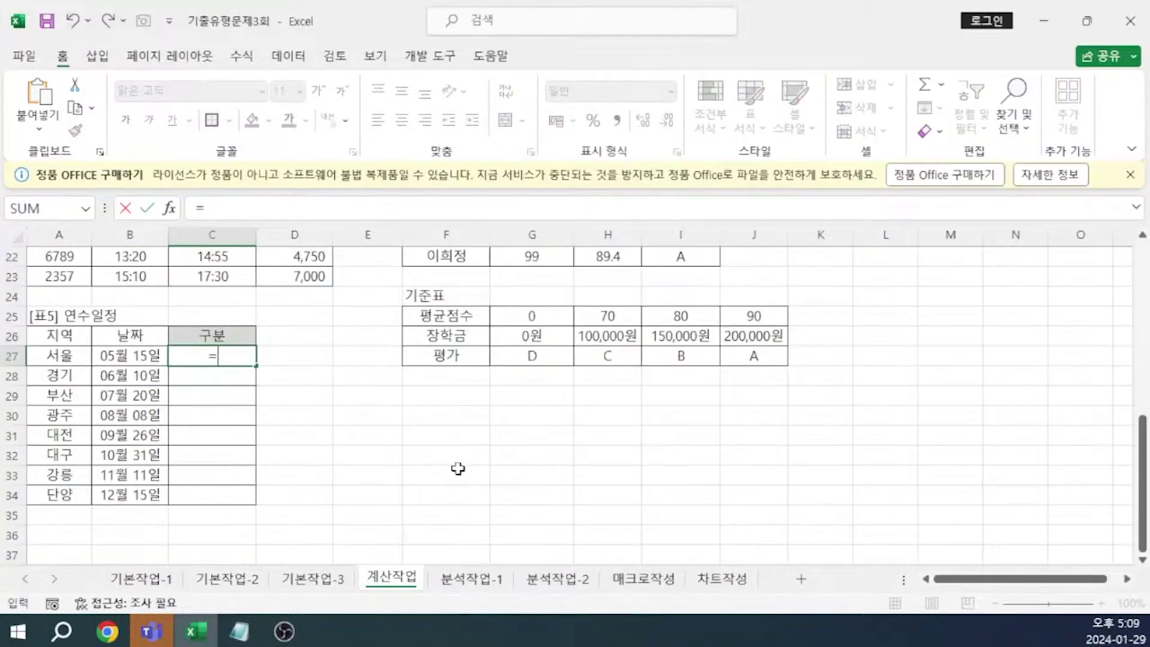
# Step: Start an IF formula in the 구분 cell C27 with the logical test DAY(B27)<=10
pyautogui.write('F')
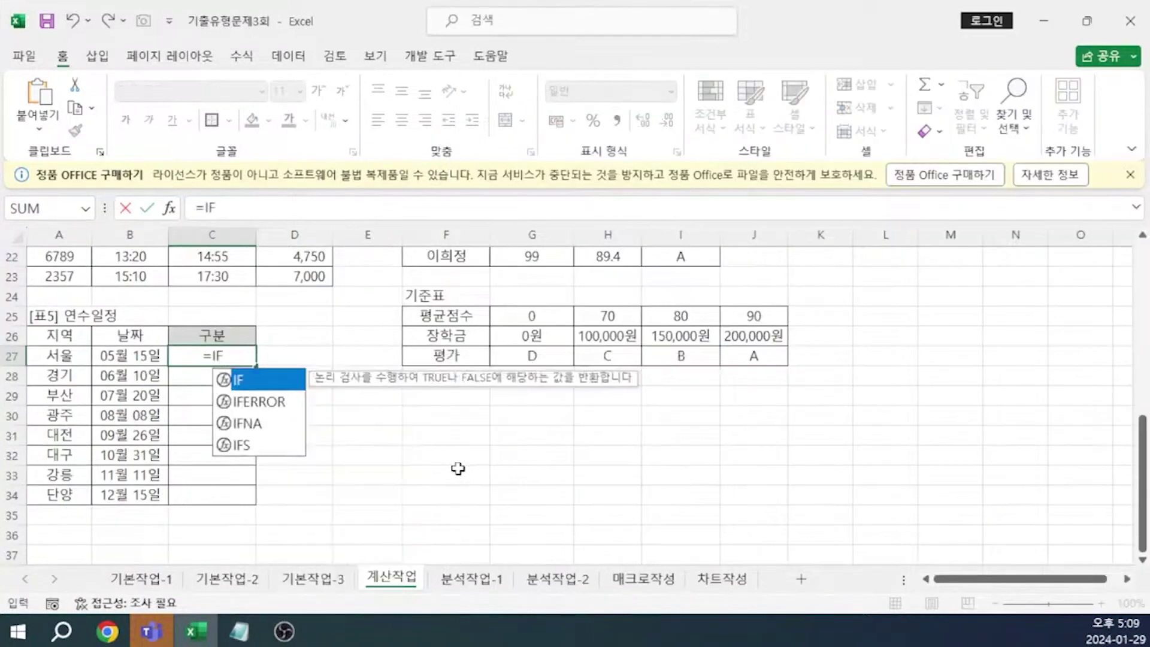
pyautogui.write('(')
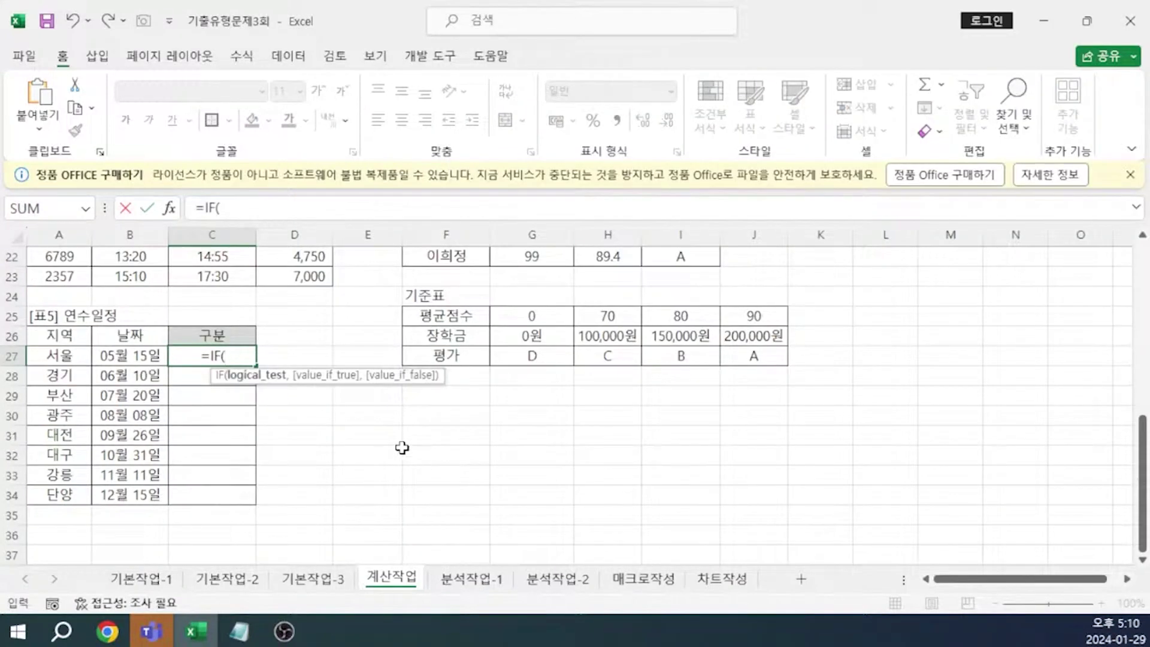
pyautogui.click(259, 199)
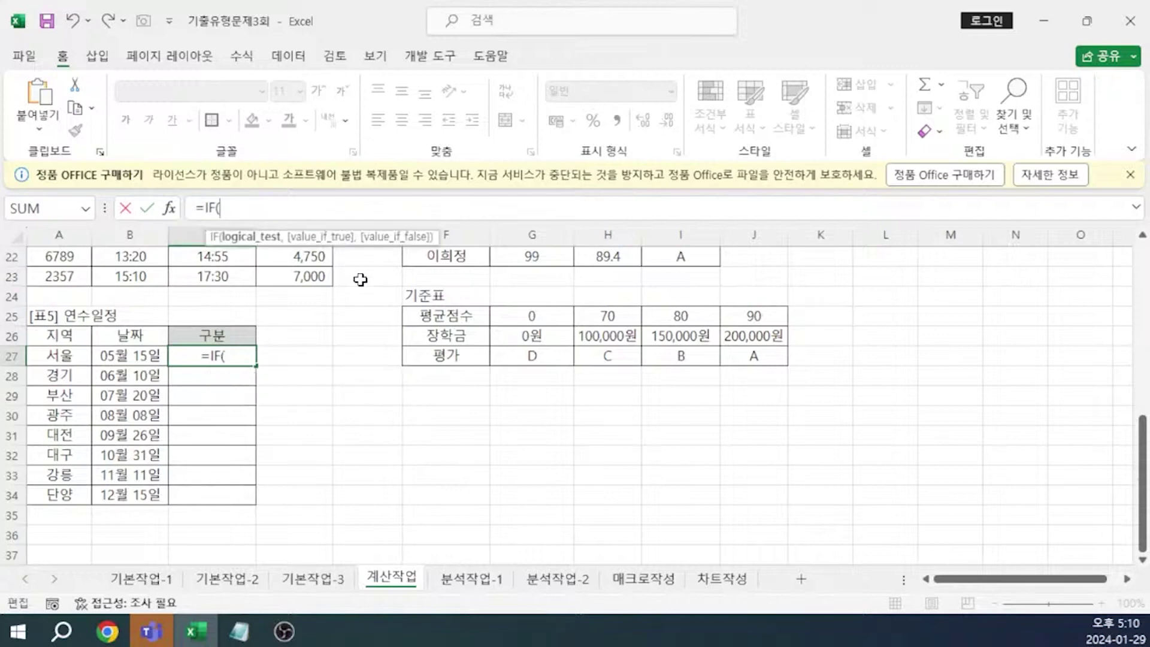
pyautogui.write('DA')
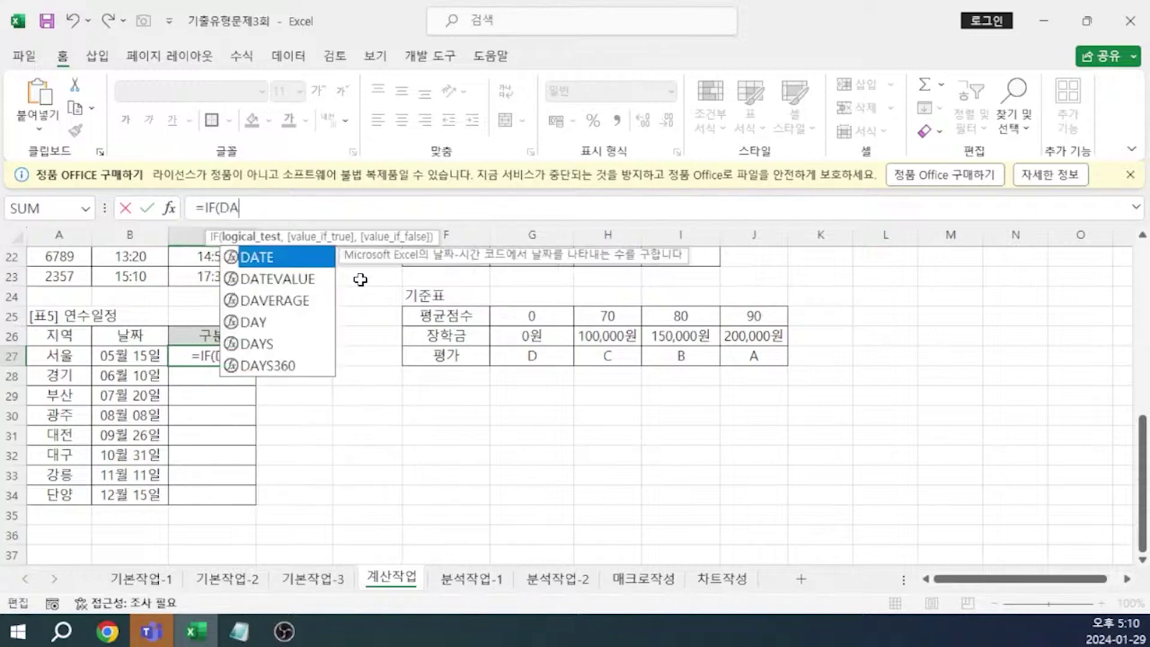
pyautogui.press('Down')
pyautogui.press('Down')
pyautogui.press('Down')
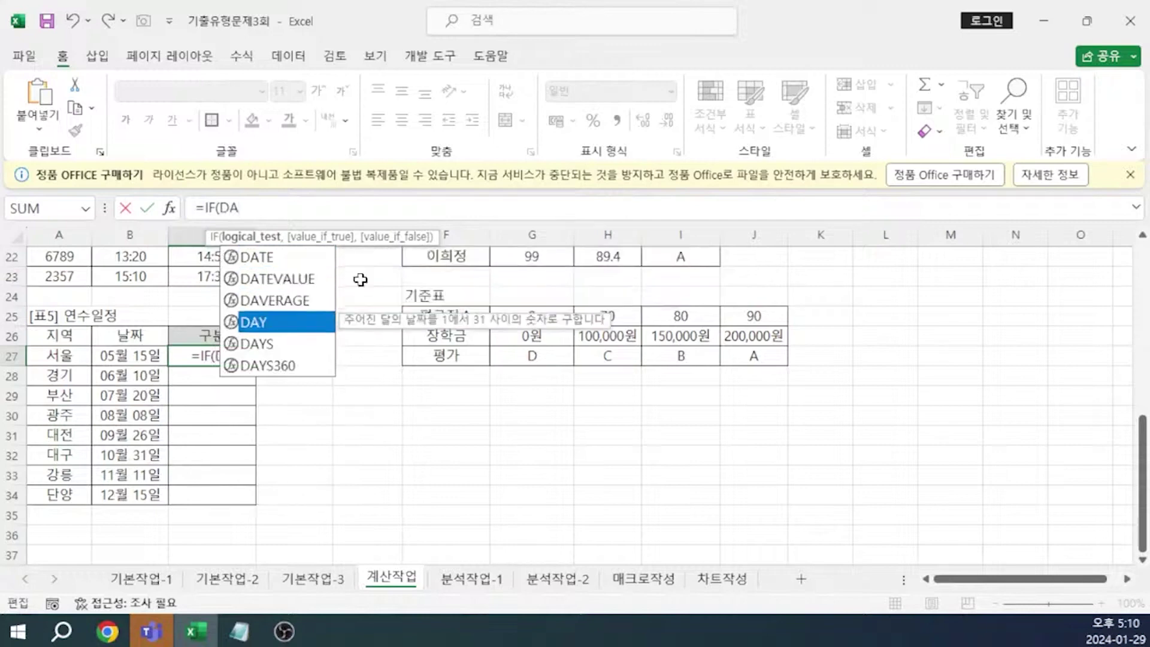
pyautogui.press('Tab')
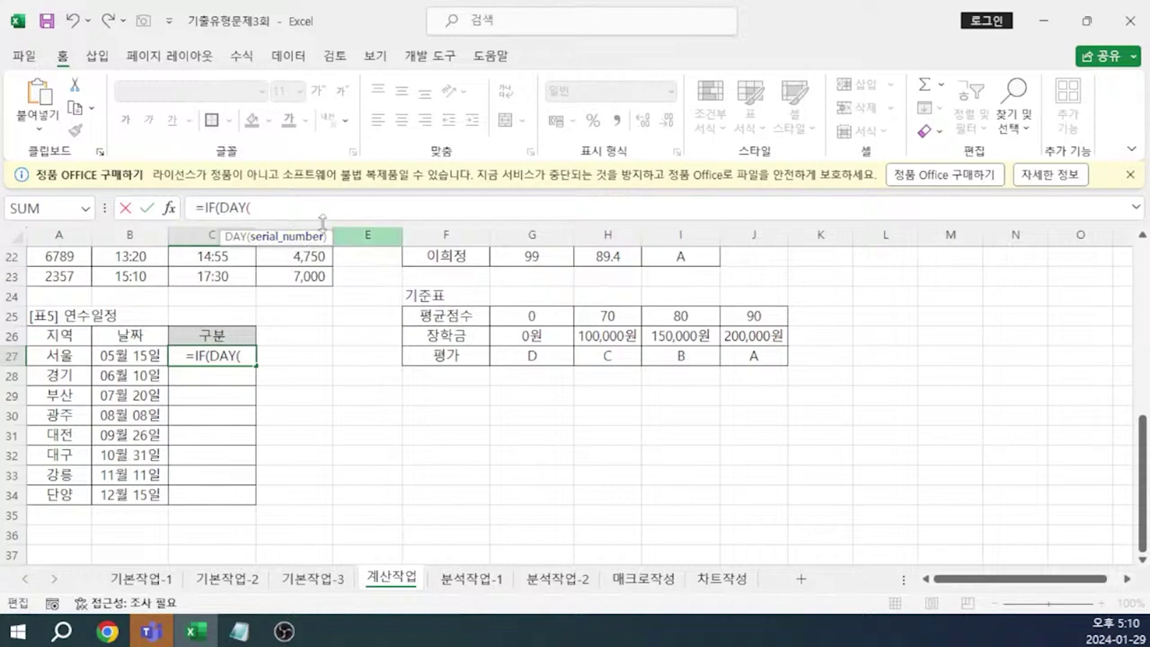
pyautogui.click(138, 357)
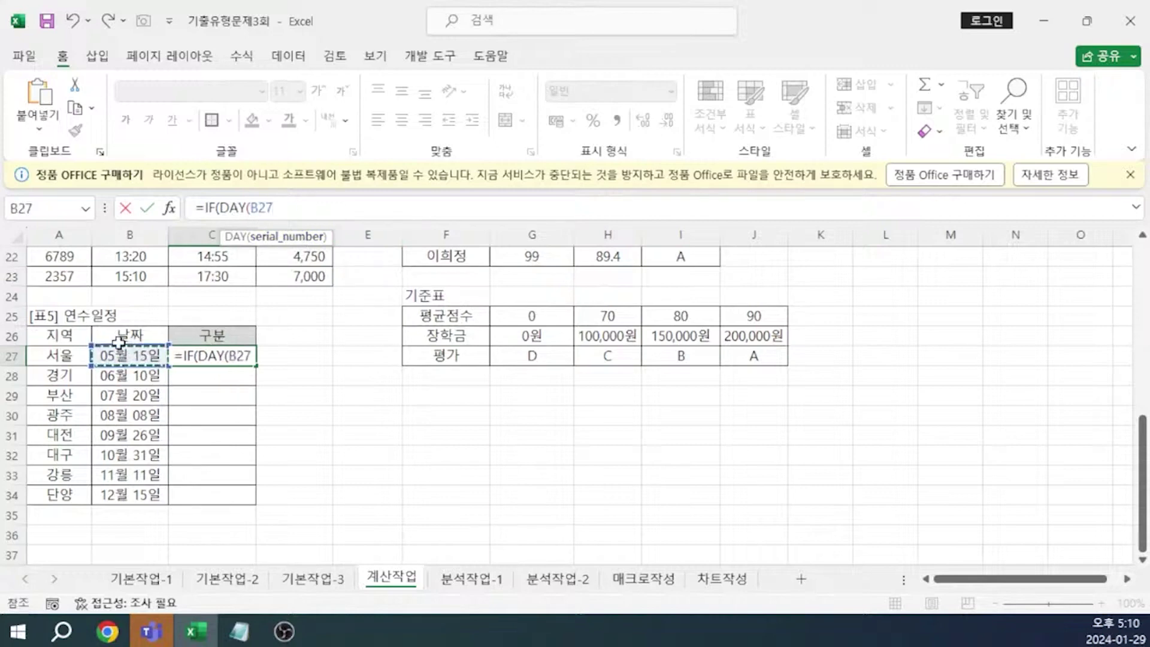
pyautogui.write(')')
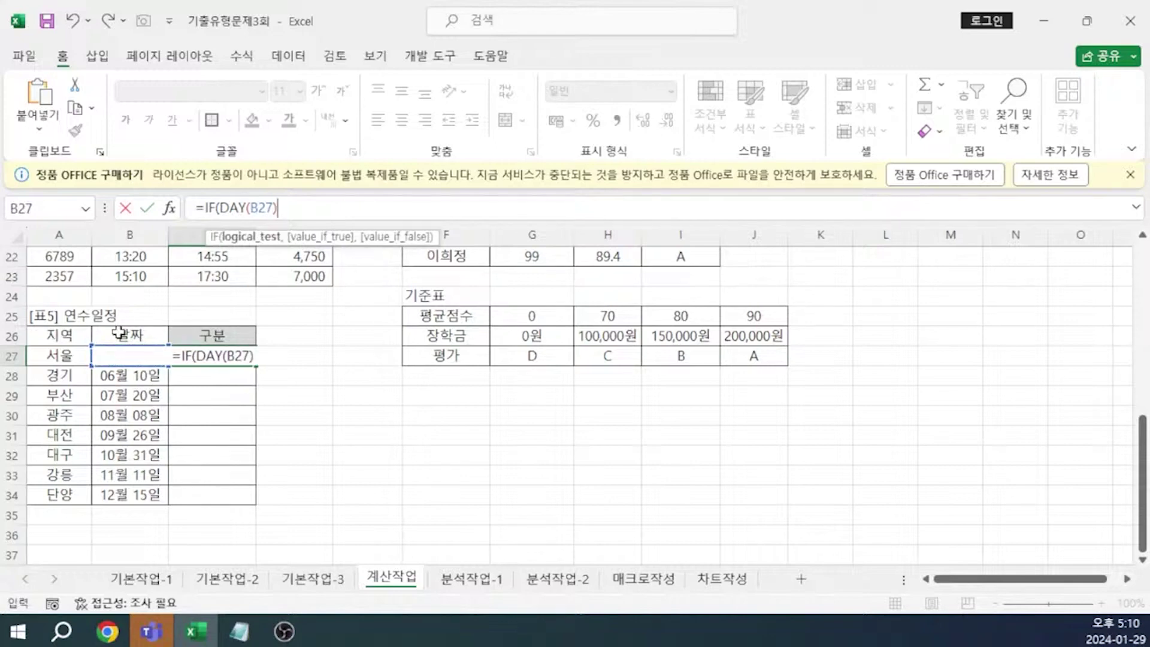
pyautogui.write('<=10')
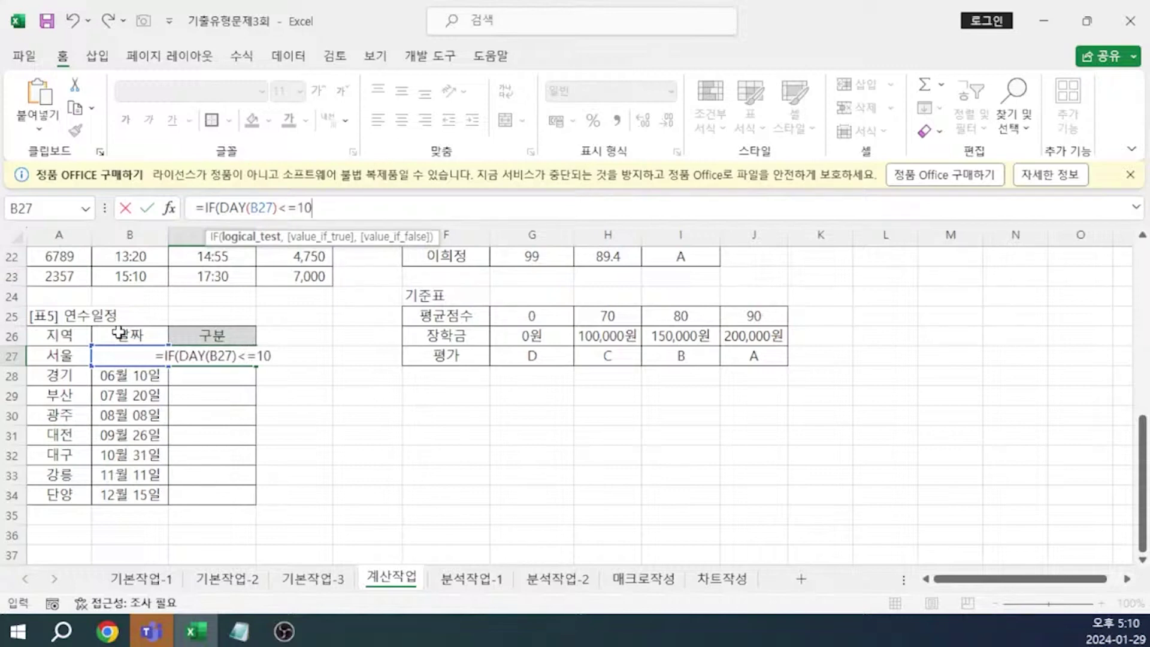
# Step: Add "상순" as the C27 true value and paste a copy of the IF(DAY(B27)<=10,"상순 part as the nested false argument
pyautogui.write(',"상수')
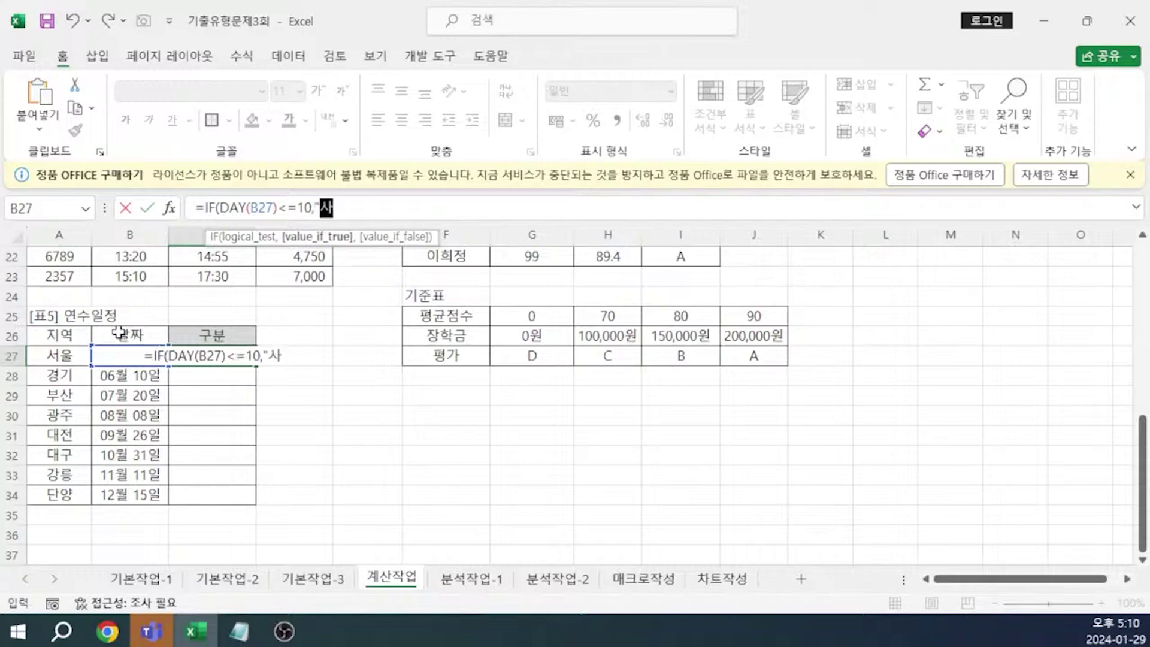
pyautogui.write('ㄴ"')
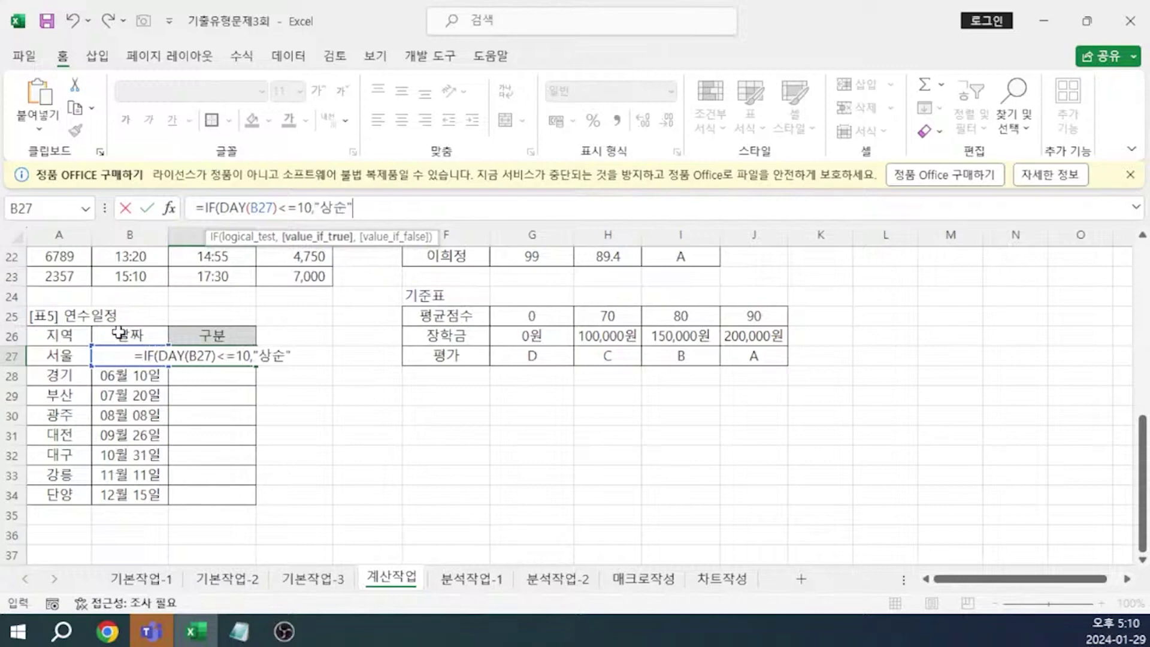
pyautogui.write(',')
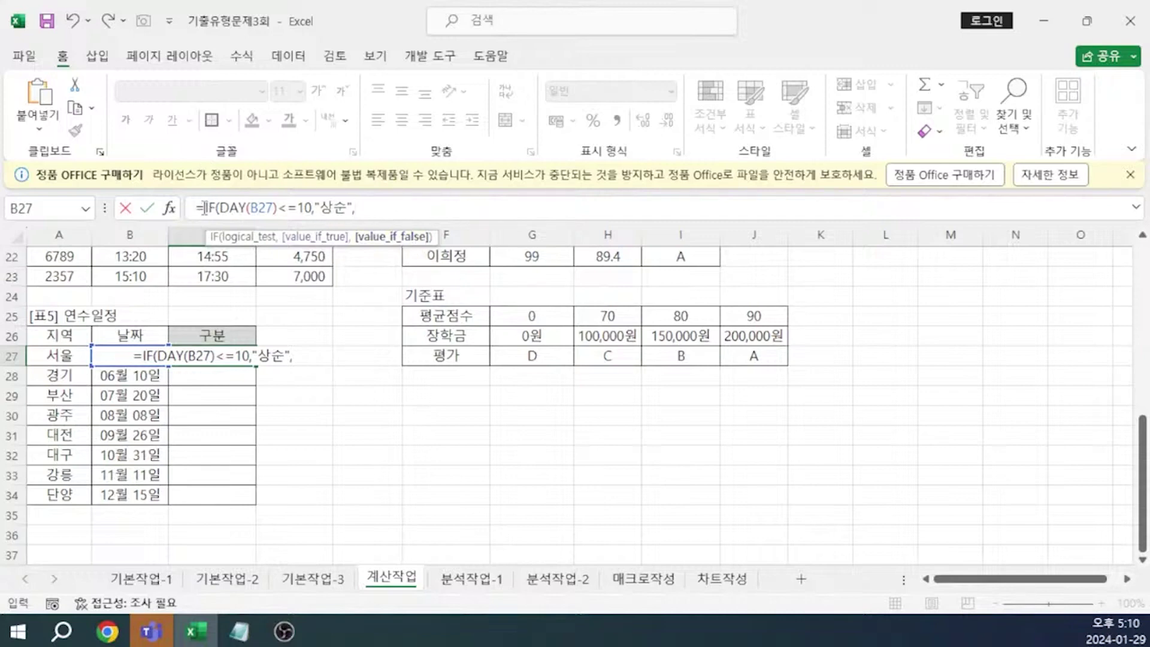
pyautogui.moveTo(208, 210); pyautogui.dragTo(352, 211)
pyautogui.hotkey('ctrl', 'c')
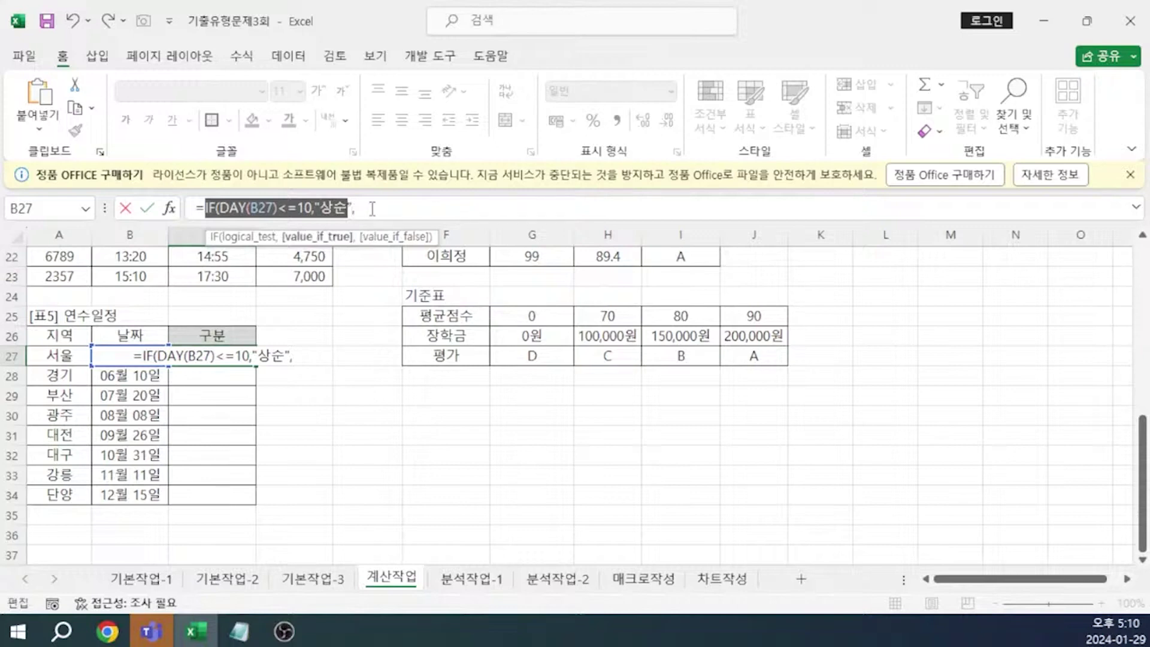
pyautogui.click(371, 209)
pyautogui.hotkey('ctrl', 'v')
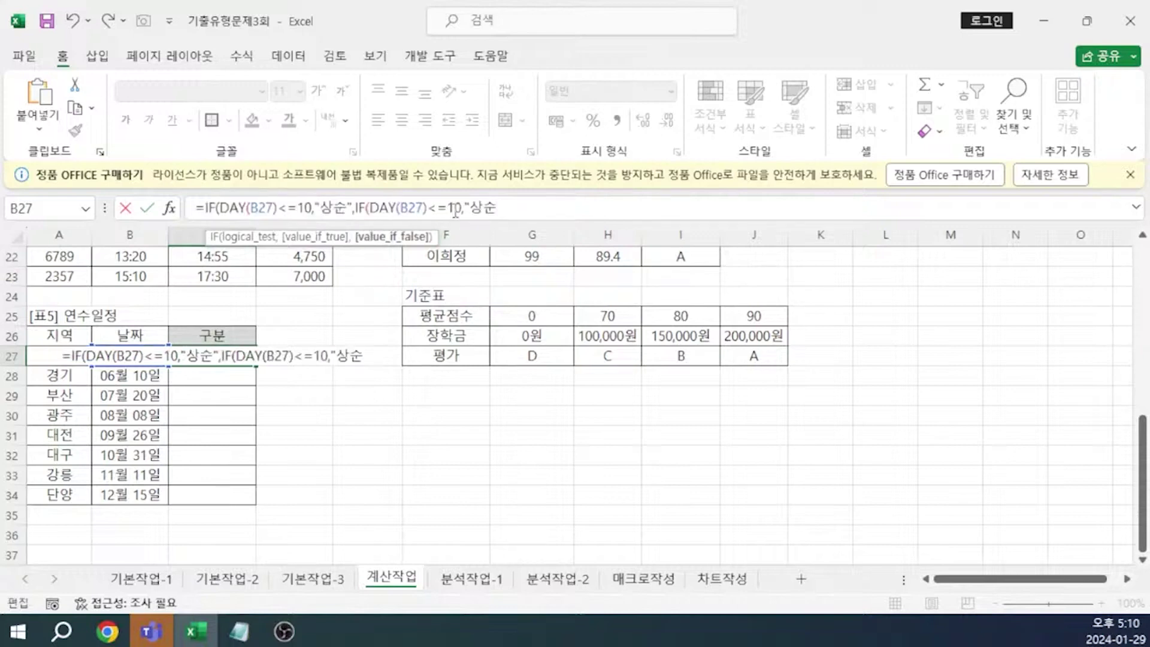
# Step: Change the nested IF in C27 to test <=20 and return "중순"
pyautogui.press('BackSpace')
pyautogui.write('2')
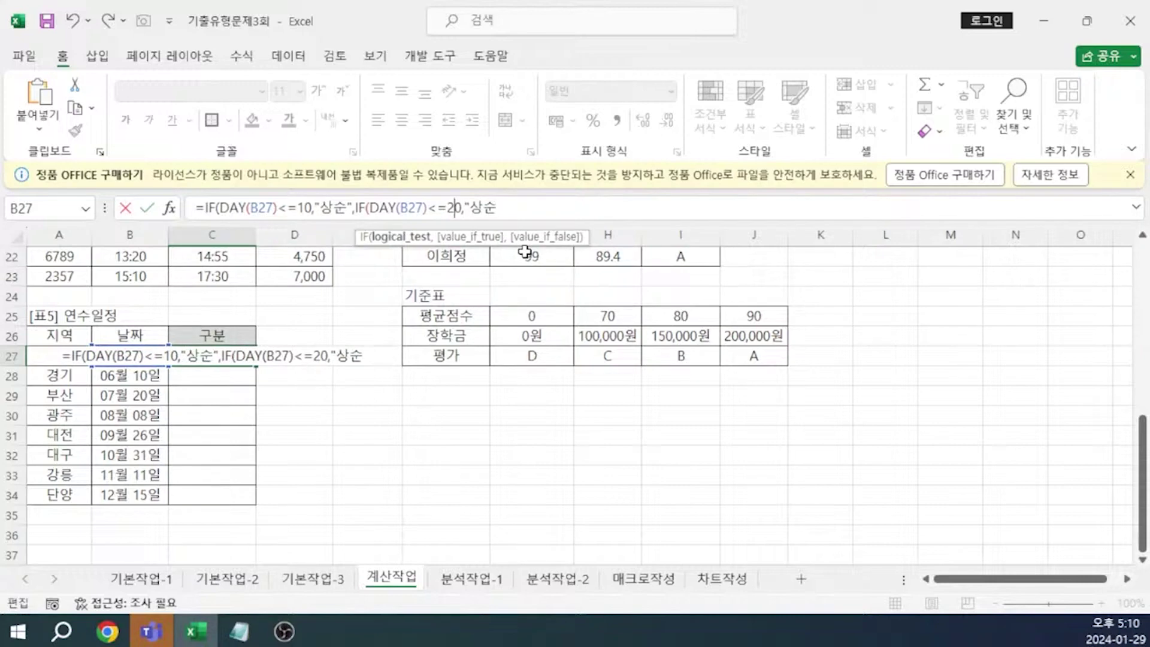
pyautogui.click(514, 204)
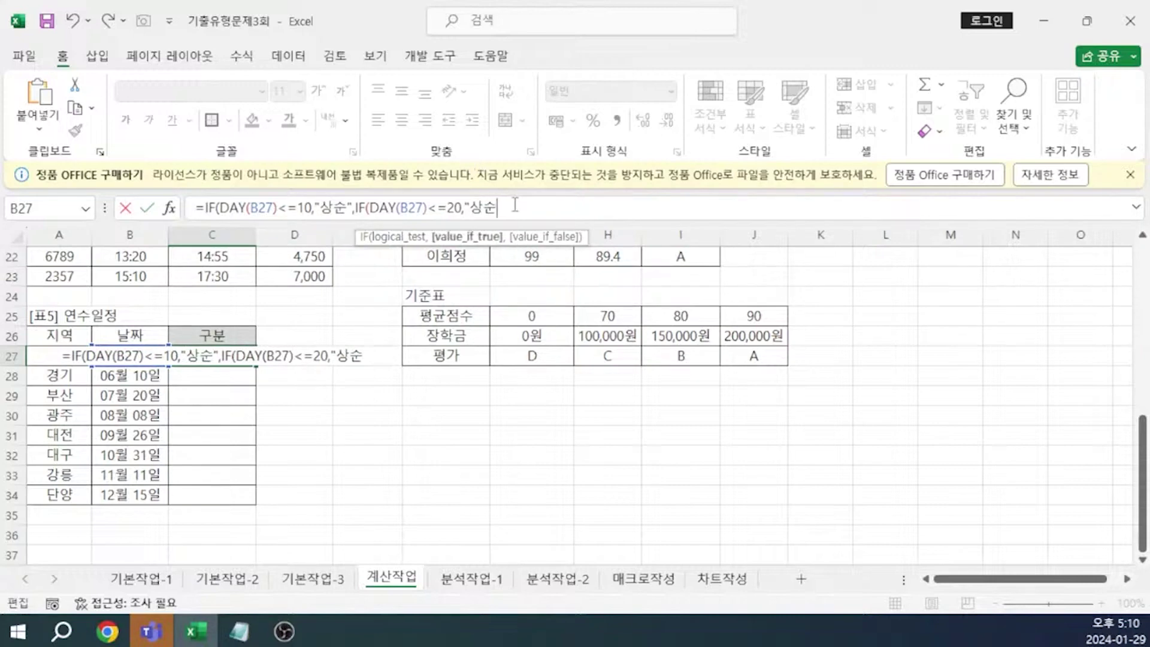
pyautogui.press('BackSpace')
pyautogui.press('BackSpace')
pyautogui.write('중순"')
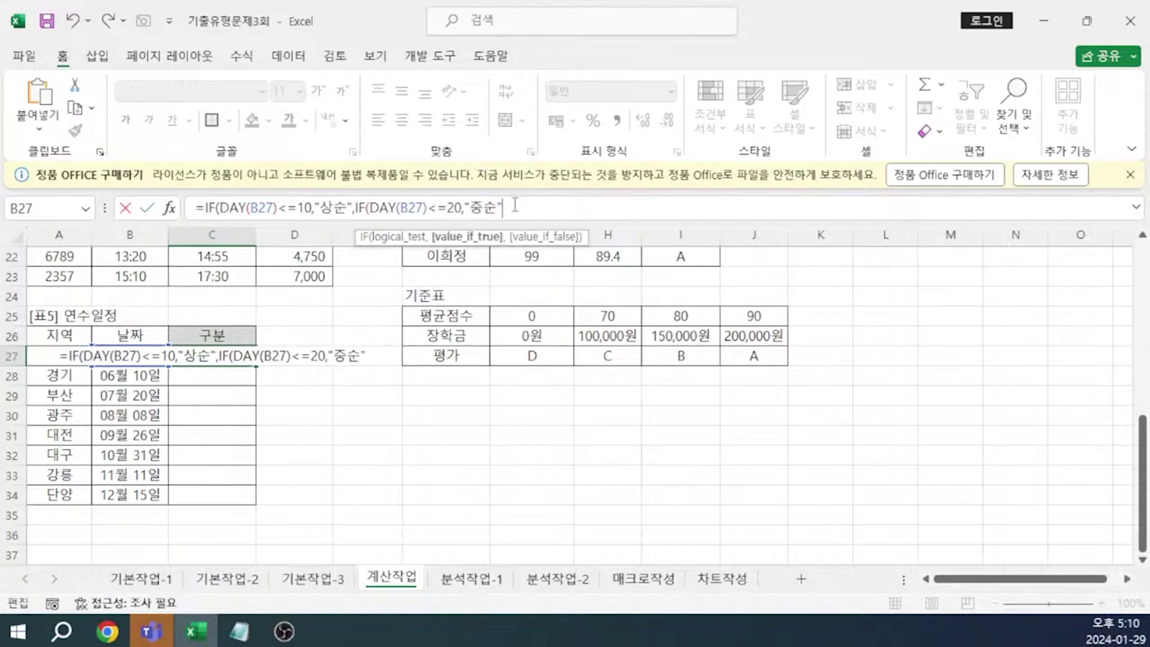
# Step: Complete the C27 formula with "하순" as the last false value and fill it down to C34
pyautogui.write(',')
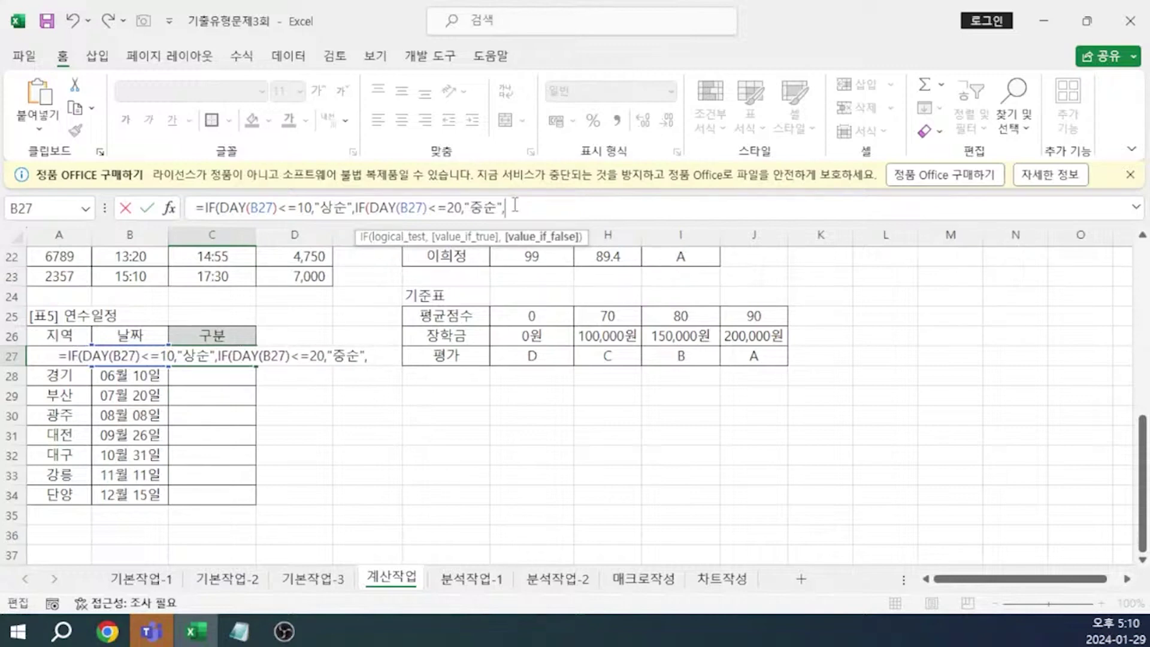
pyautogui.write('"하순"')
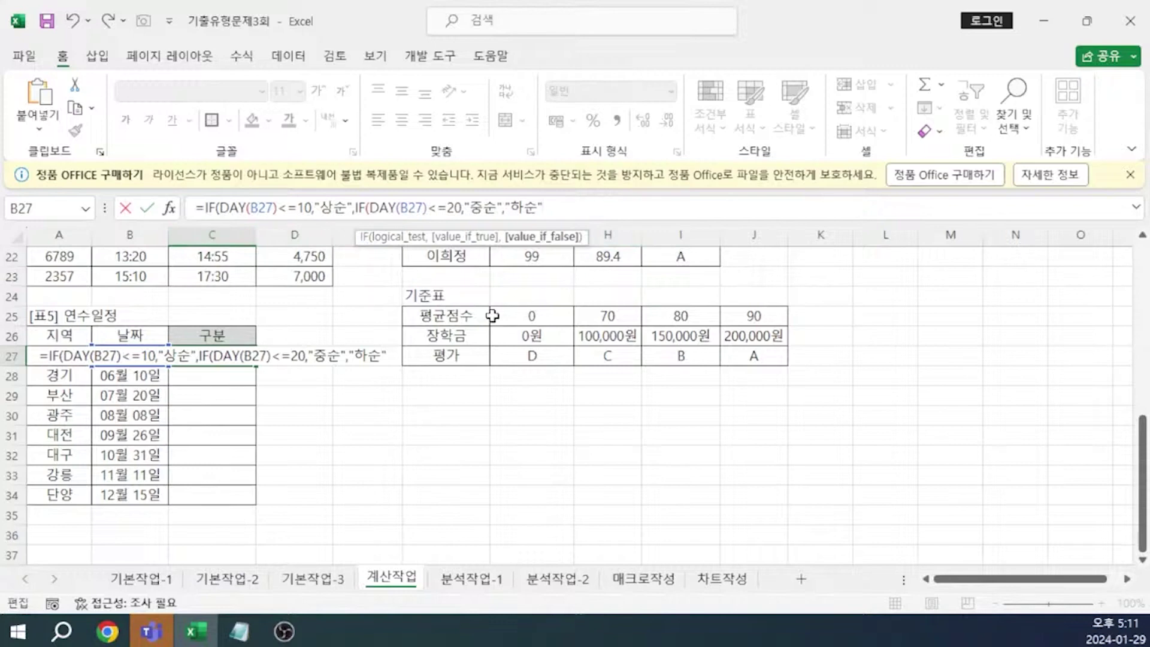
pyautogui.write('))')
pyautogui.hotkey('ctrl', 'Return')
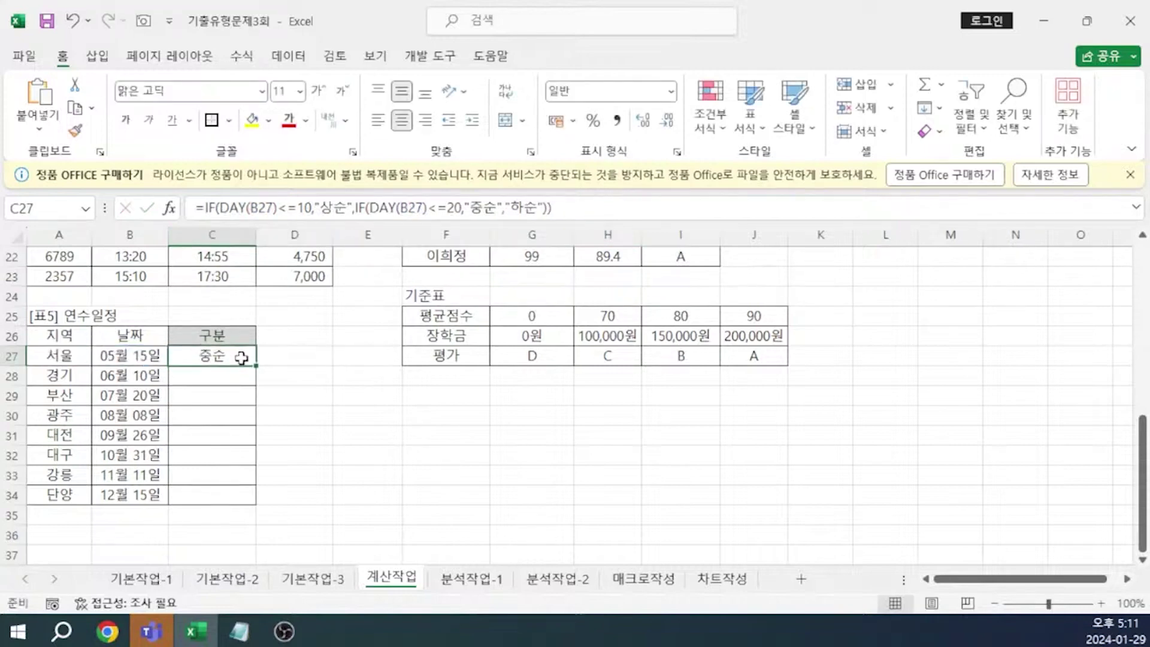
pyautogui.moveTo(256, 365); pyautogui.dragTo(257, 509)
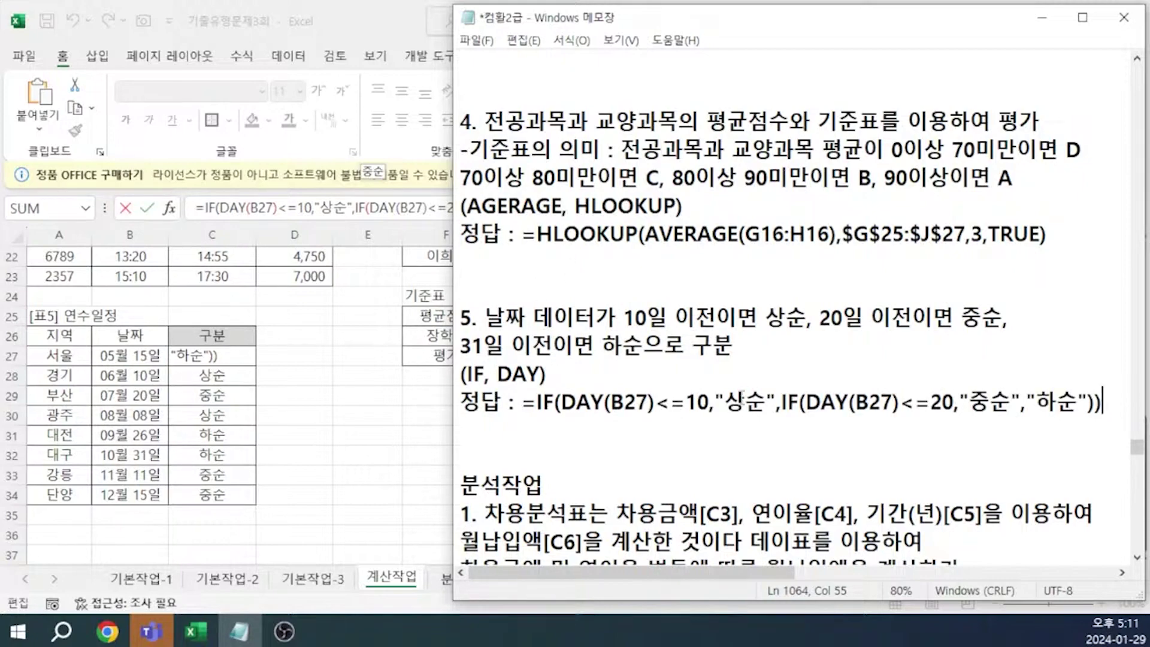
# Step: Read the 분석작업 data table and goal seek tasks in Notepad and open the 분석작업-1 sheet in Excel
pyautogui.scroll(-2, 808, 321)
pyautogui.scroll(-1, 808, 322)
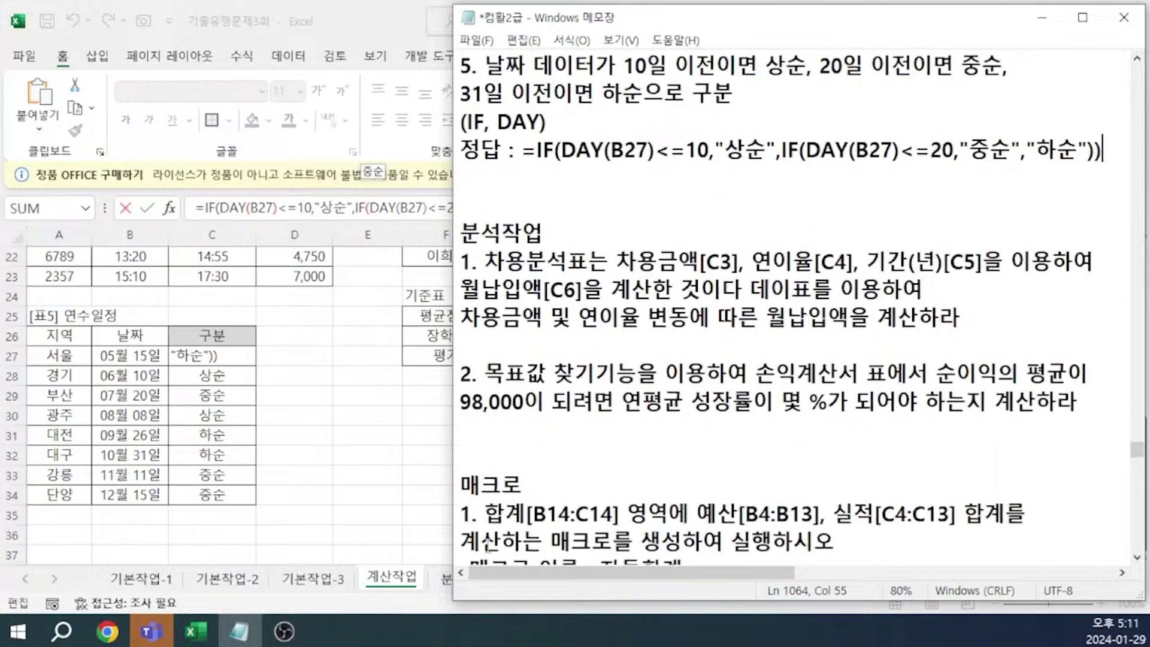
pyautogui.click(440, 584)
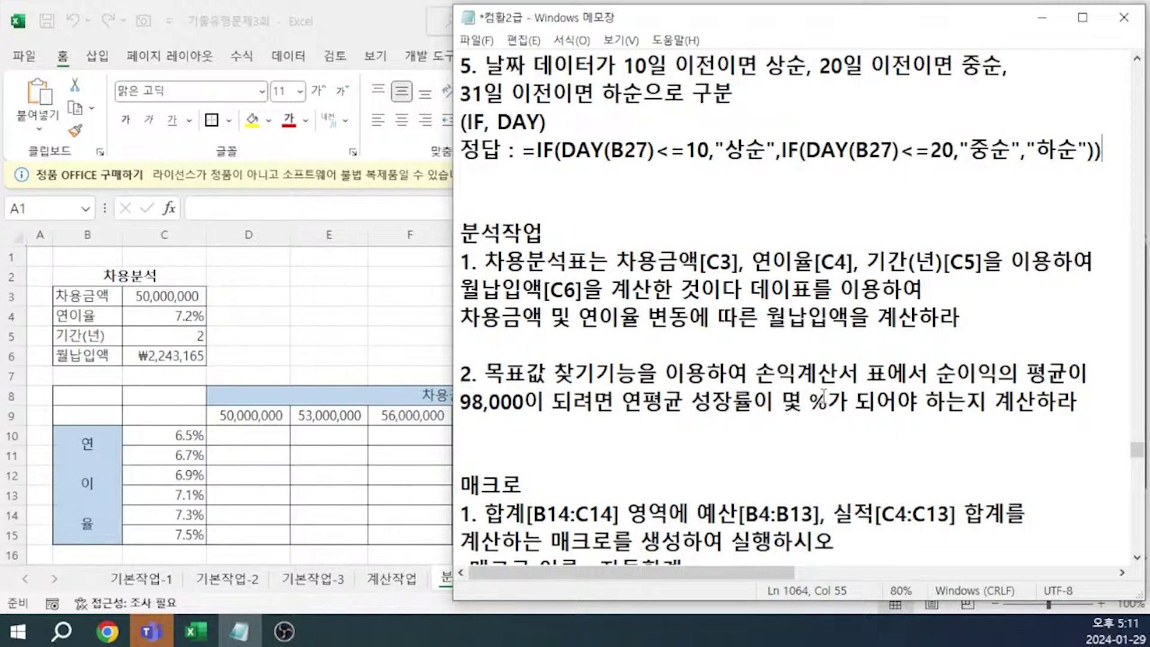
pyautogui.scroll(-1, 823, 396)
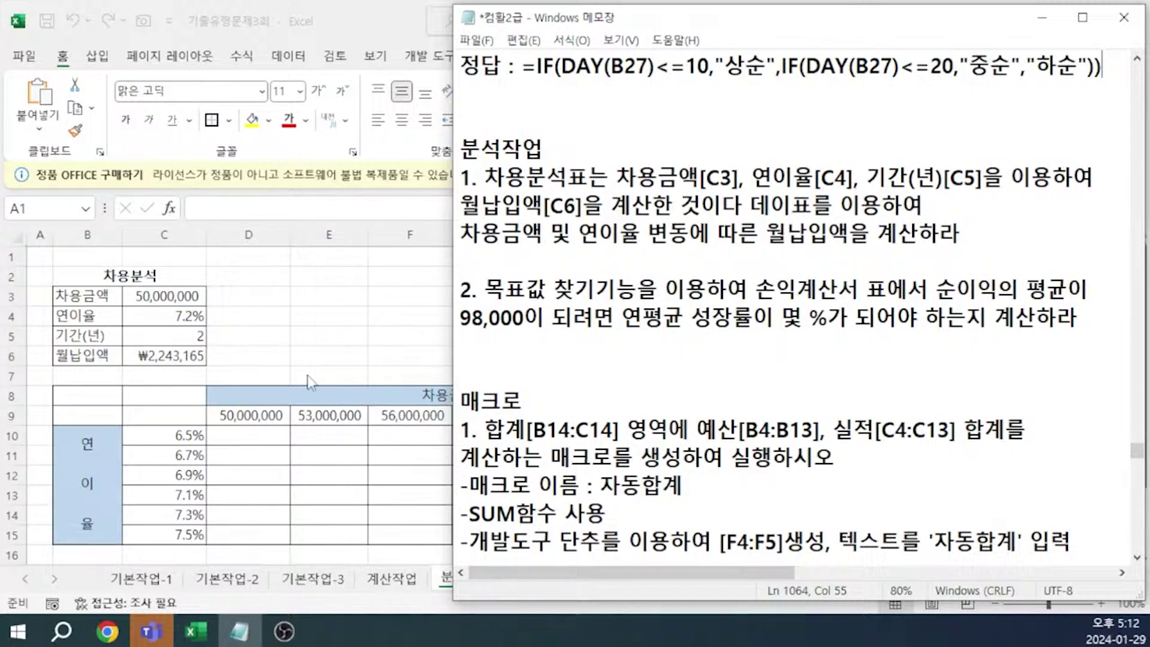
# Step: In Excel, link the data table's corner cell C9 to the 월납입액 result with =C6
pyautogui.click(179, 420)
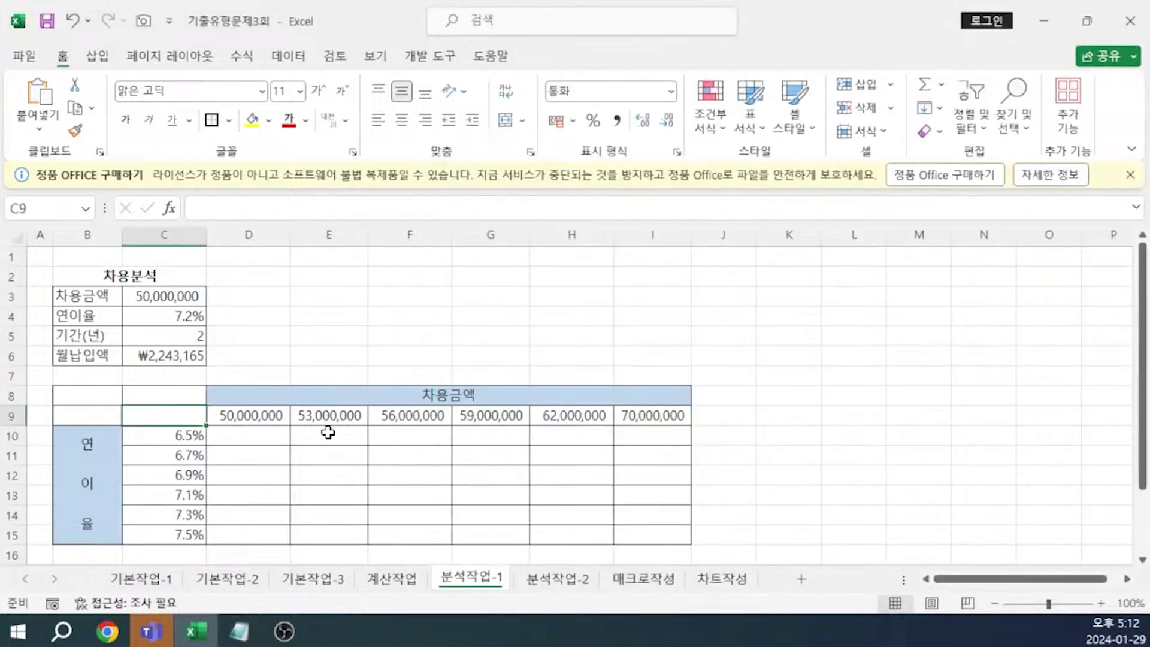
pyautogui.write('=')
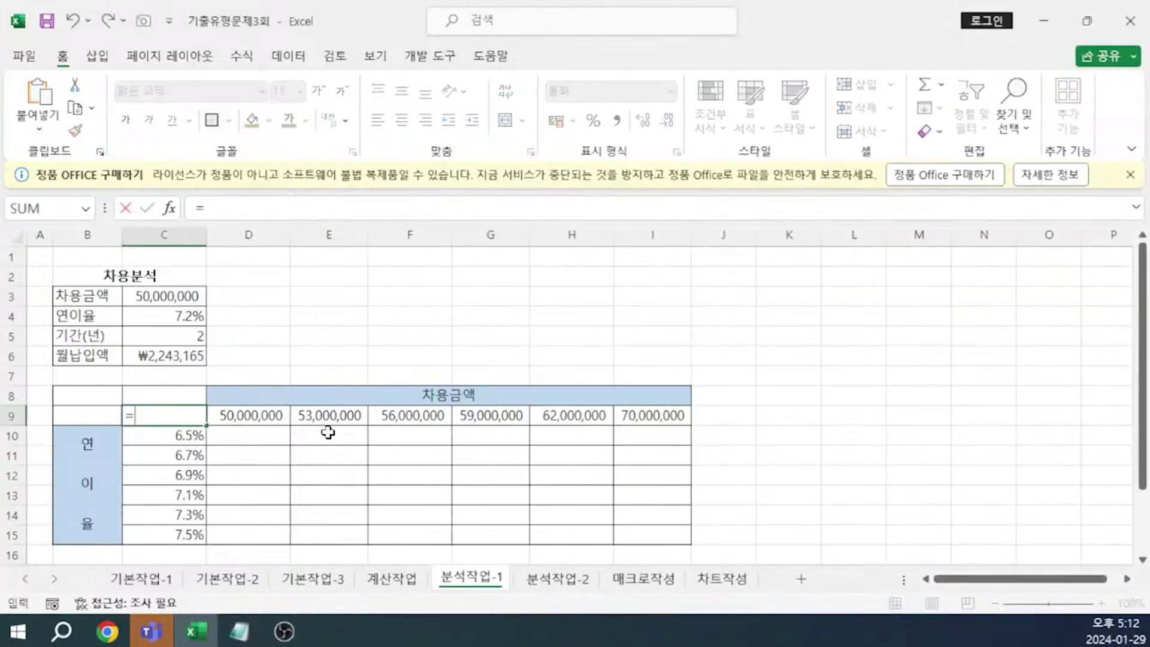
pyautogui.click(179, 361)
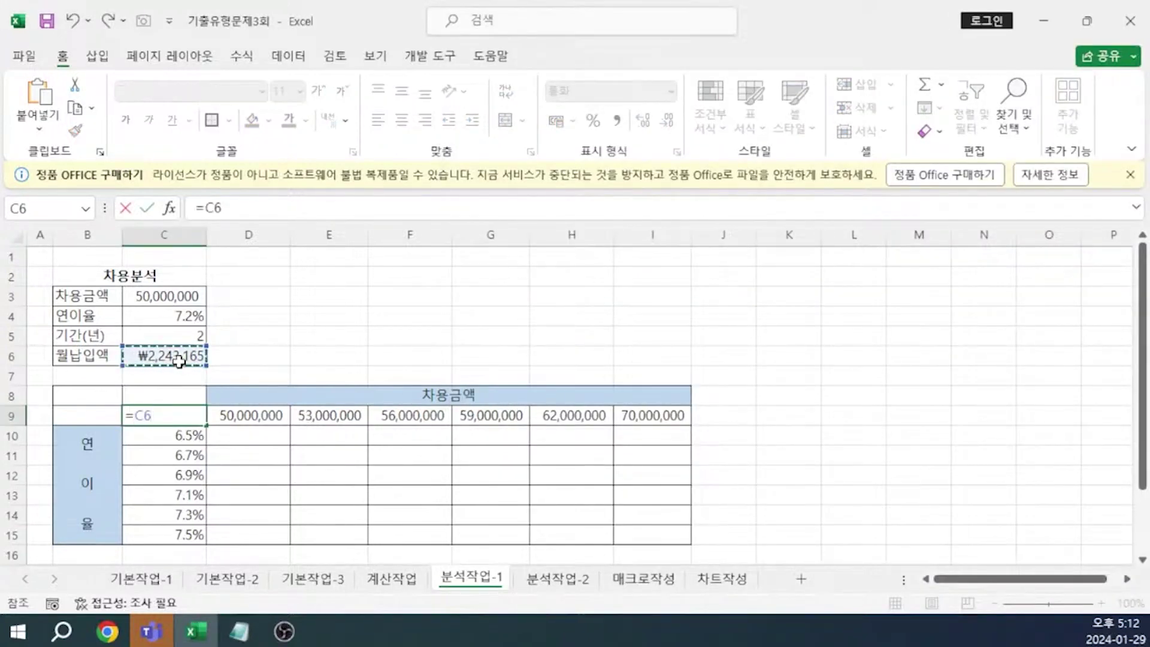
pyautogui.press('Return')
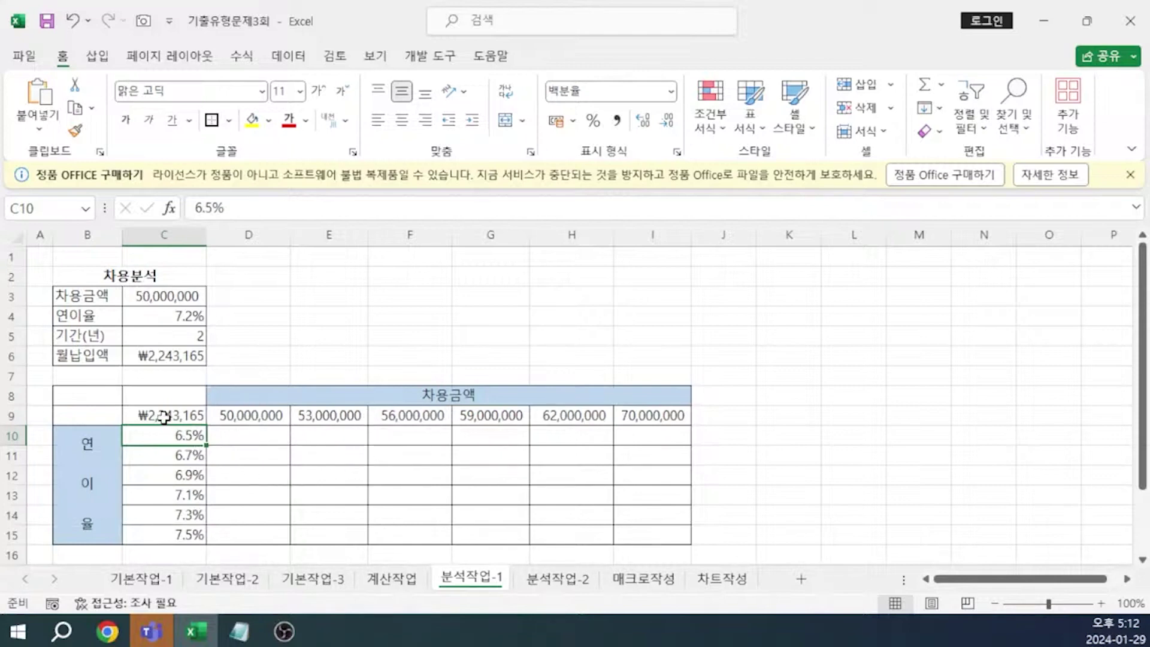
# Step: Create a two-variable data table over C9:I15 with row input cell C3 (차용금액) and column input cell C4 (연이율)
pyautogui.moveTo(163, 418); pyautogui.dragTo(651, 536)
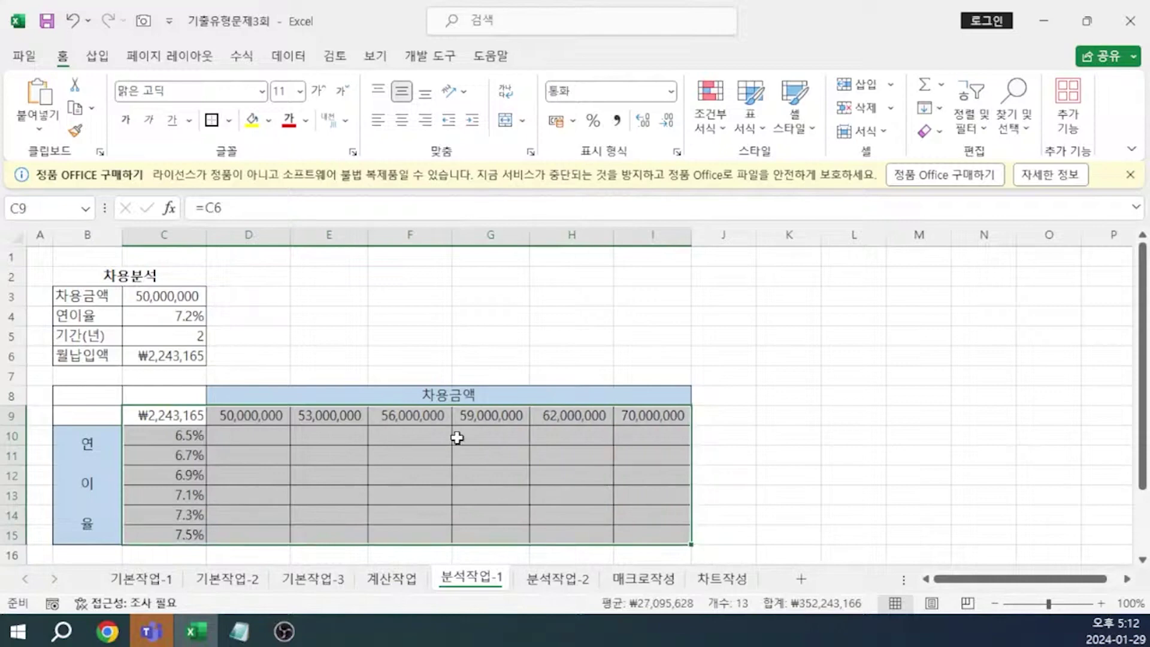
pyautogui.click(289, 56)
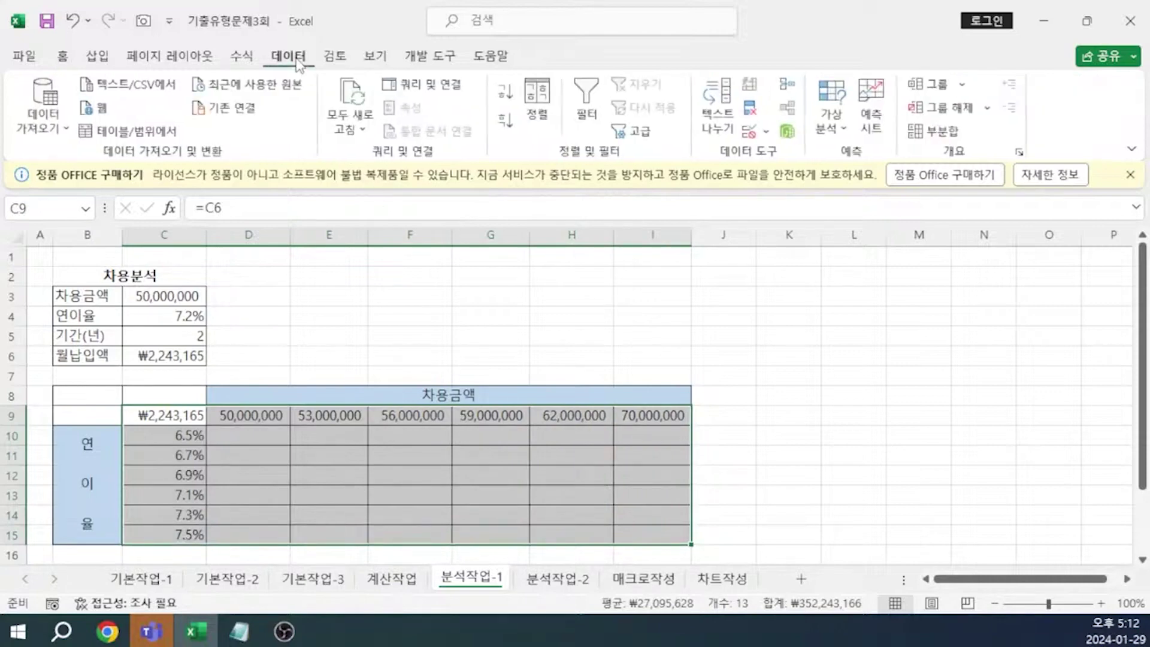
pyautogui.click(837, 128)
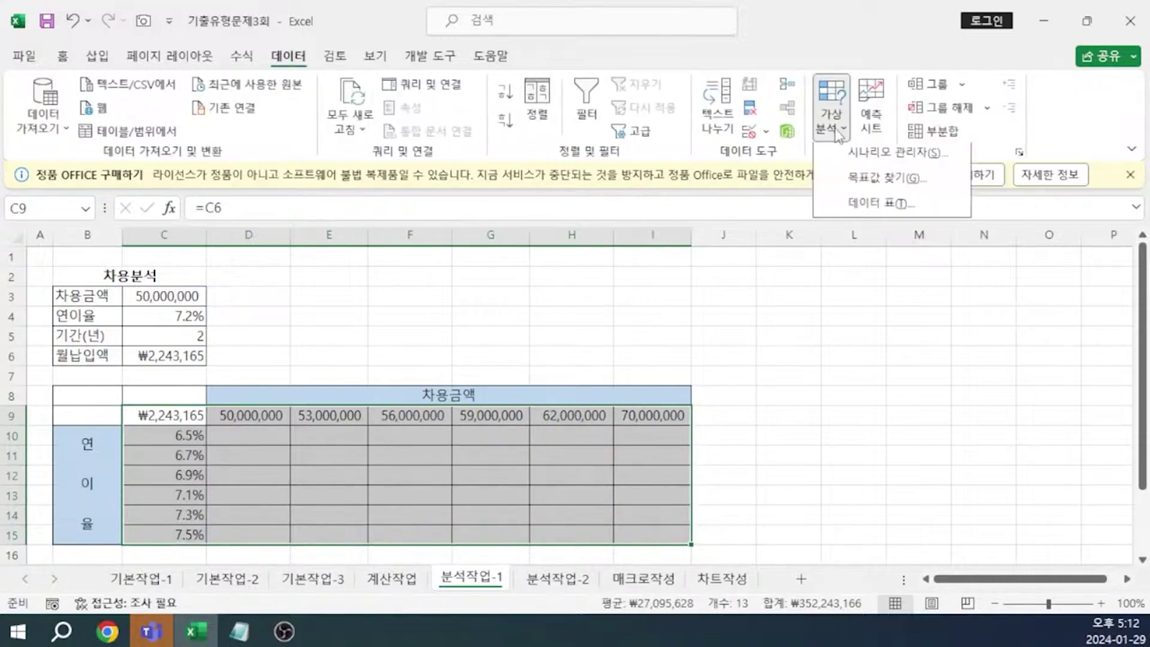
pyautogui.click(865, 214)
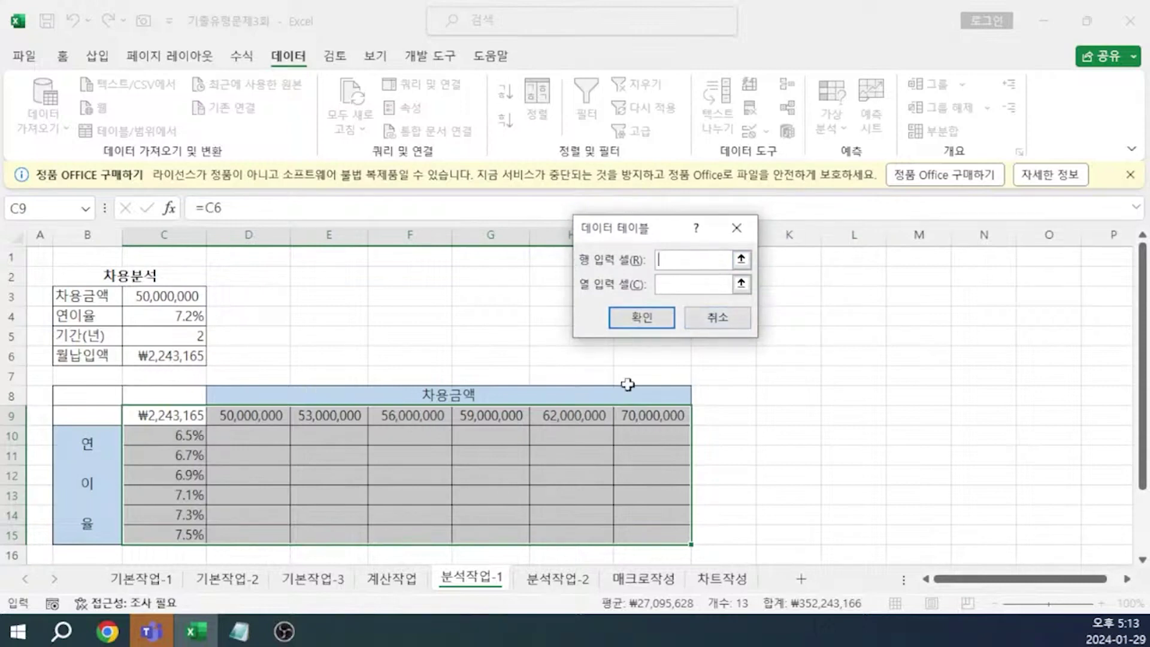
pyautogui.click(171, 297)
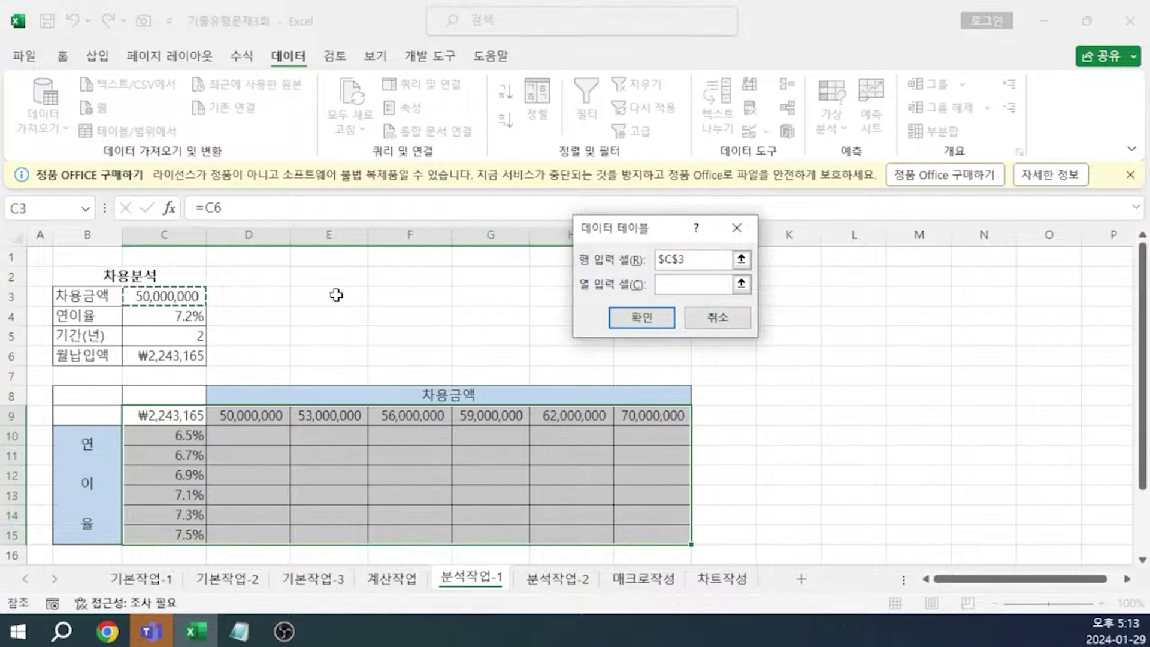
pyautogui.click(682, 284)
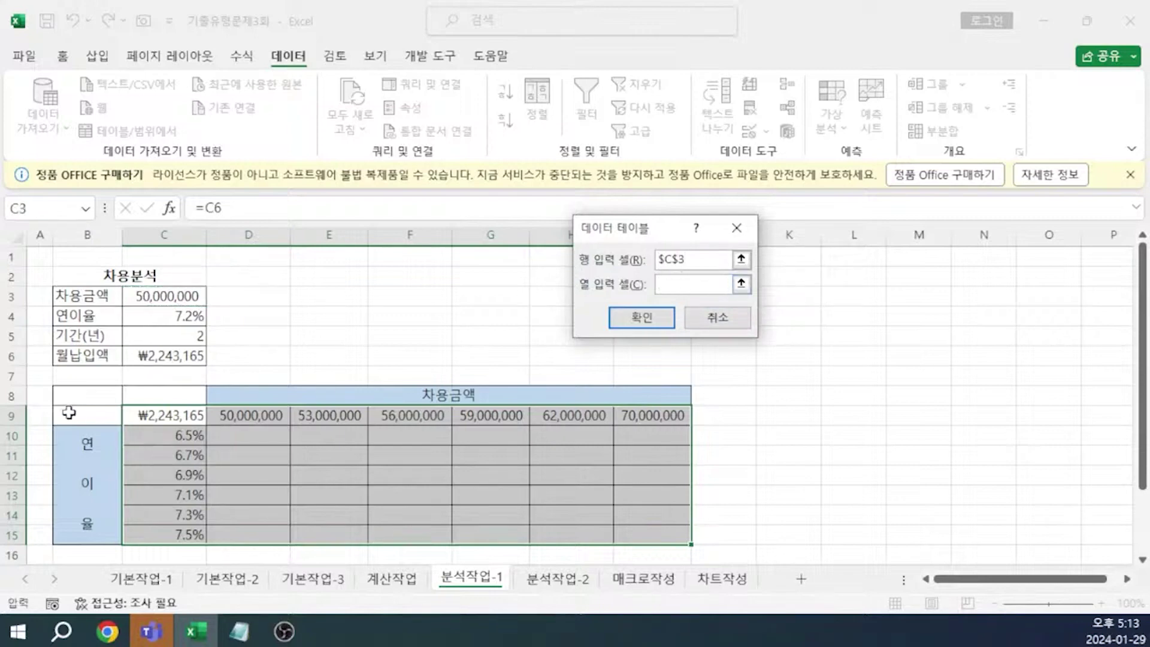
pyautogui.click(179, 316)
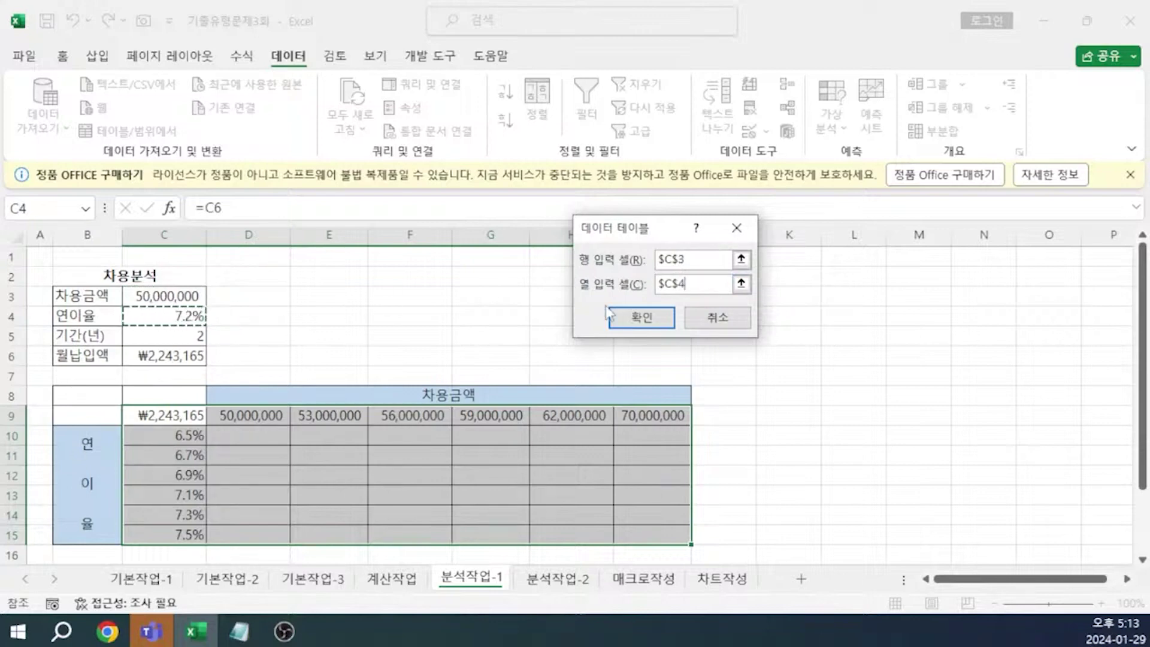
pyautogui.click(639, 313)
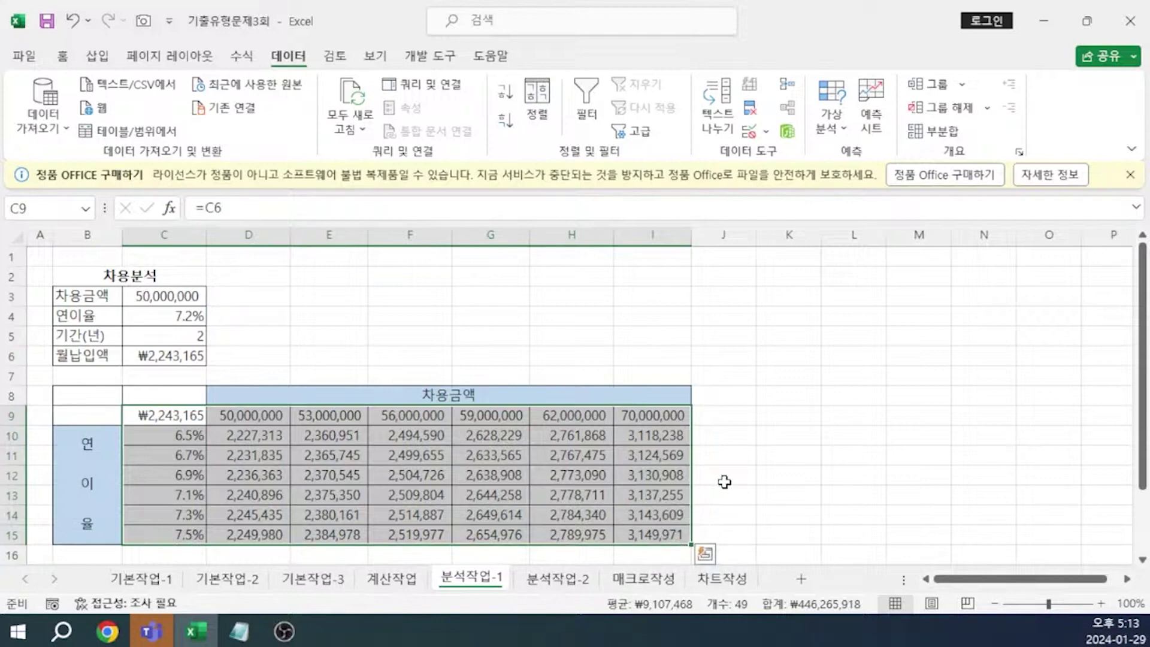
# Step: On the 분석작업-2 sheet, goal seek the 순이익 average in I9 to 98000 by changing the 연평균 성장율 in C11
pyautogui.click(564, 580)
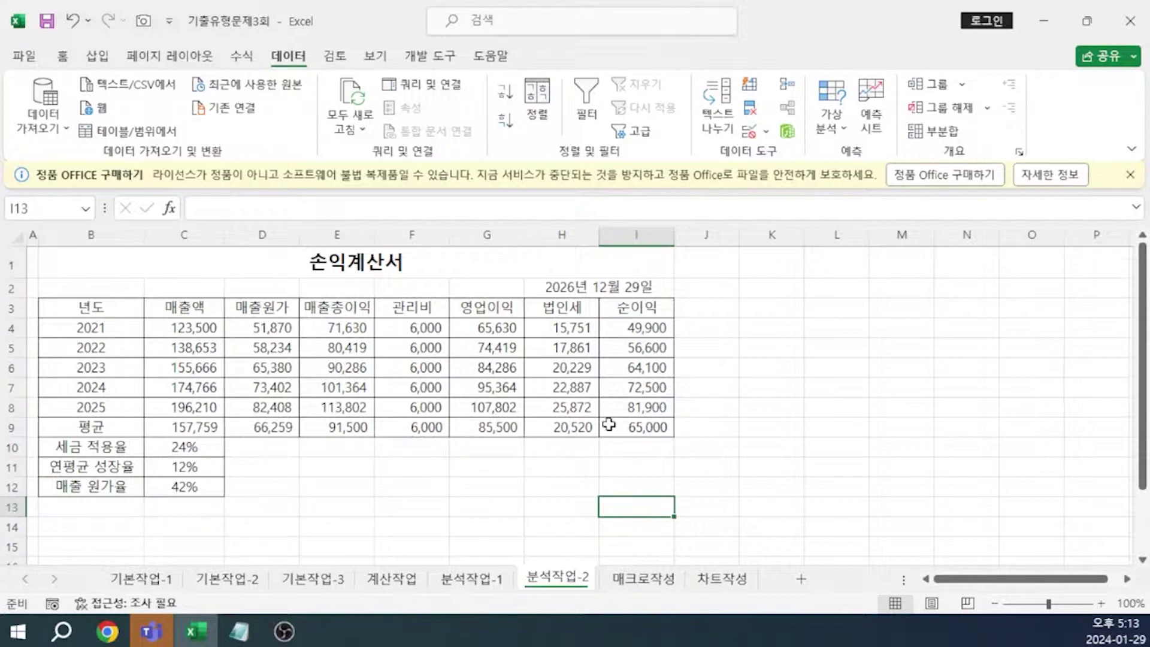
pyautogui.click(655, 426)
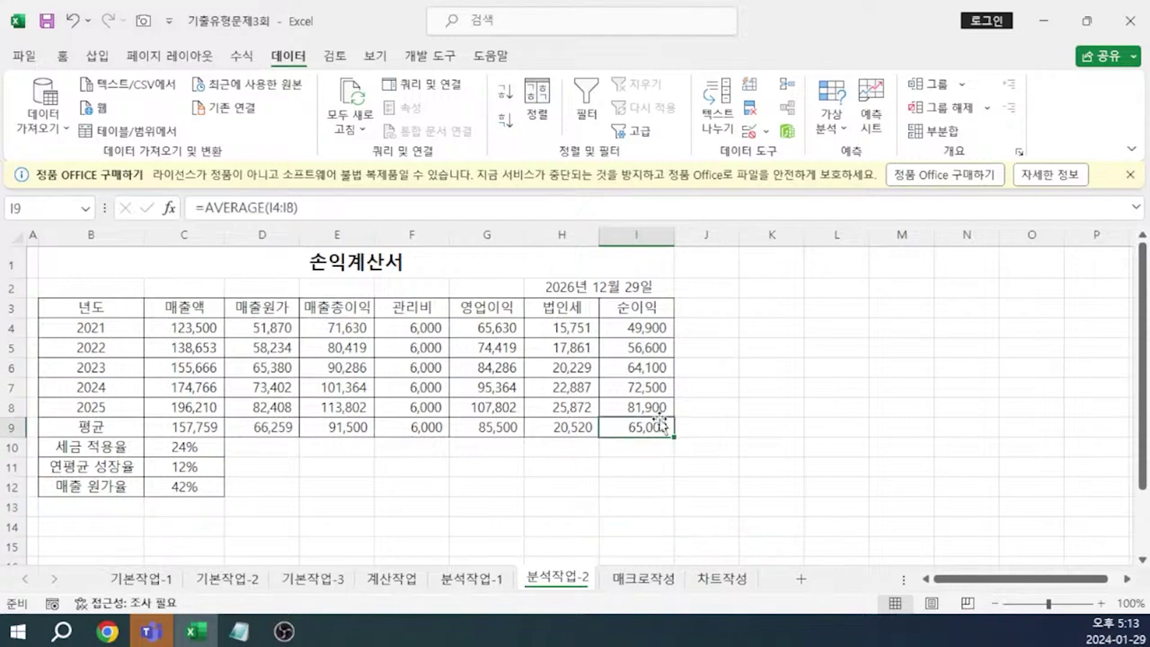
pyautogui.click(826, 133)
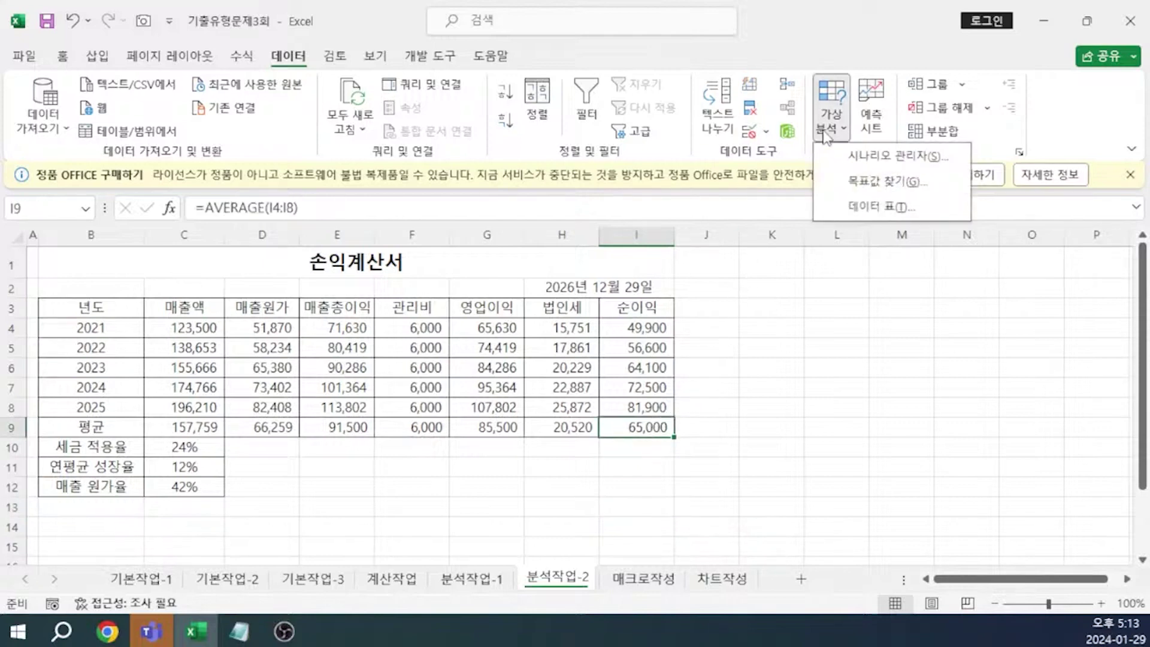
pyautogui.click(856, 183)
pyautogui.moveTo(670, 205); pyautogui.dragTo(781, 206)
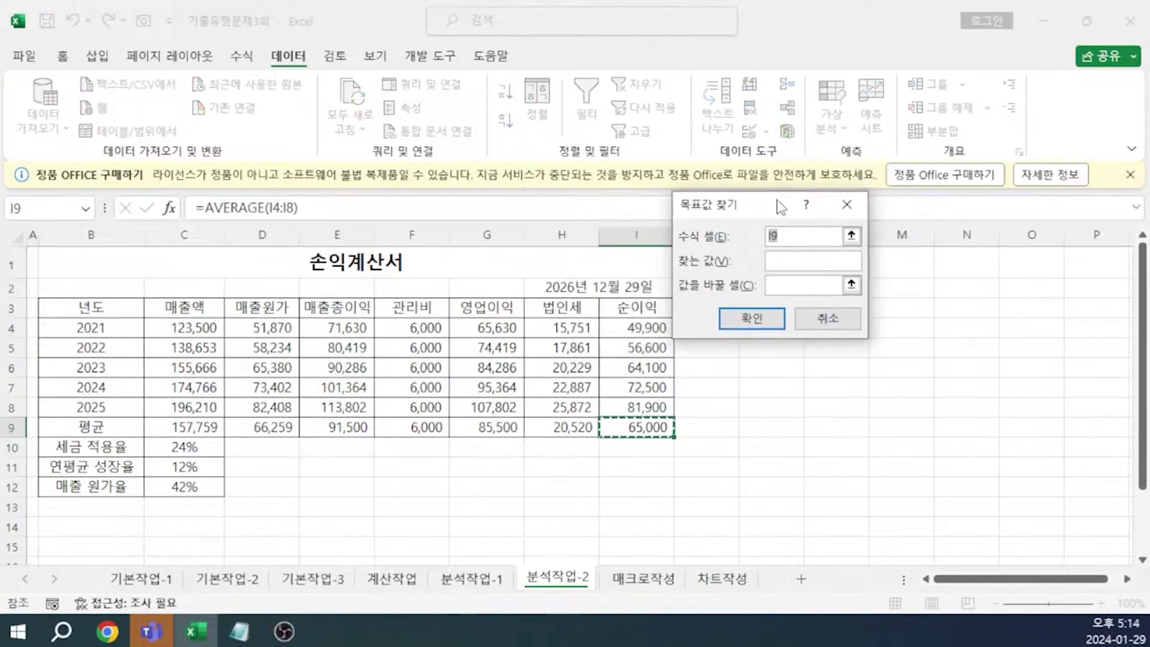
pyautogui.press('Tab')
pyautogui.write('9800')
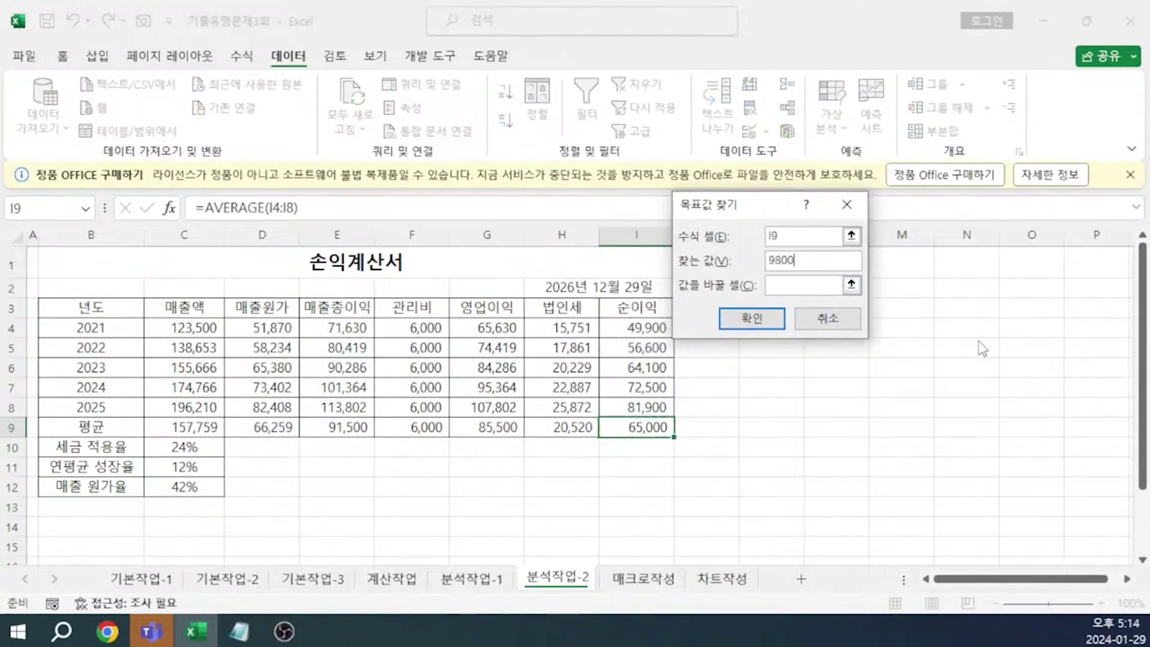
pyautogui.click(778, 289)
pyautogui.click(194, 471)
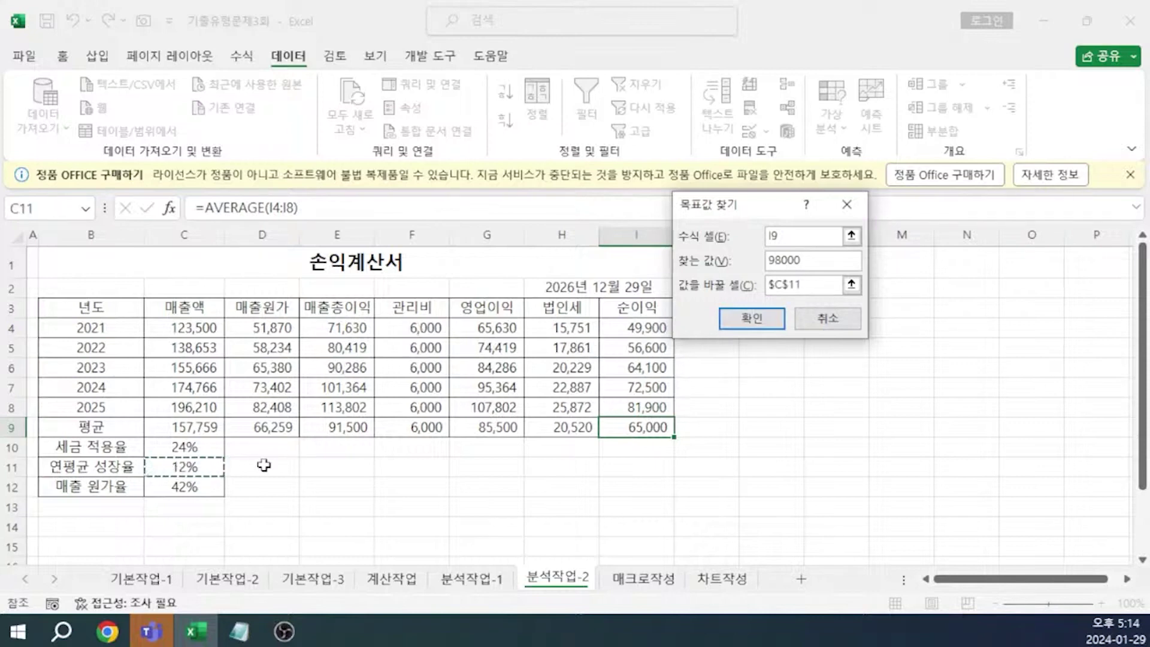
pyautogui.click(750, 323)
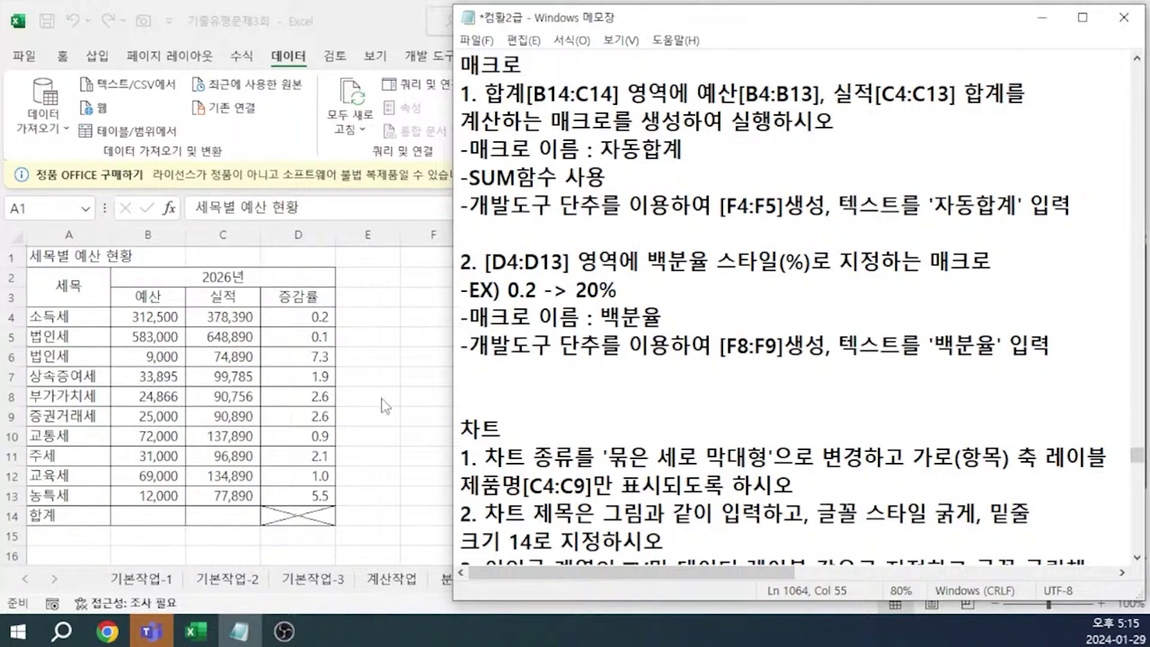
# Step: Return from Notepad to the 매크로작성 sheet in Excel and start recording a macro named 자동합계
pyautogui.hotkey('alt', 'Tab')
pyautogui.click(424, 399)
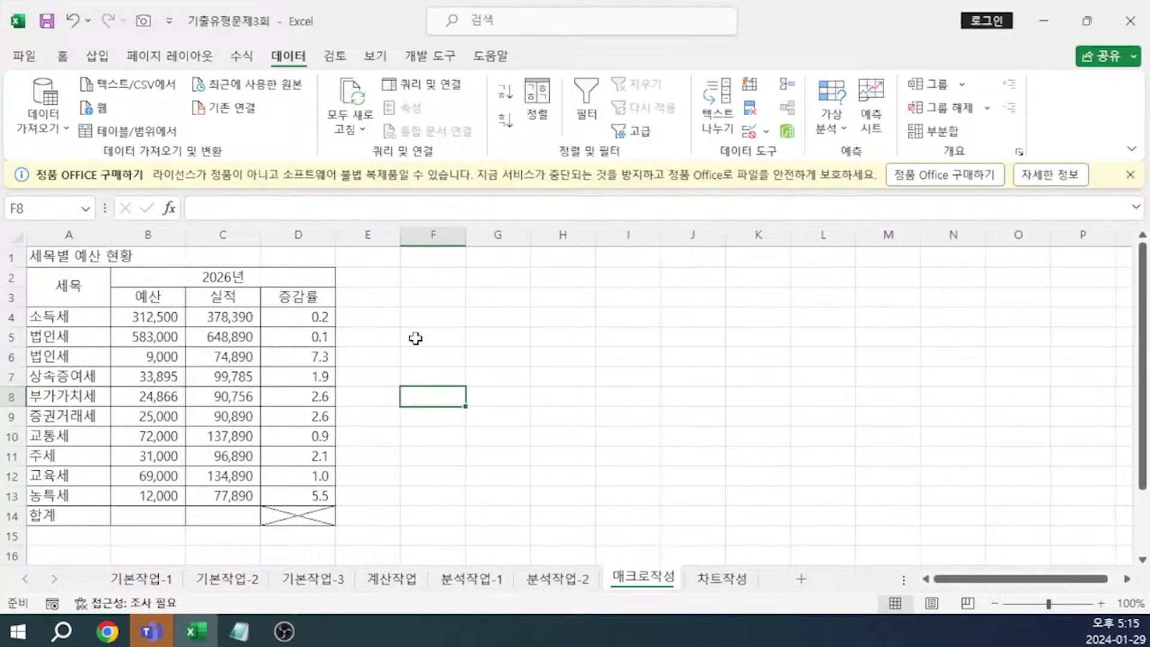
pyautogui.click(437, 60)
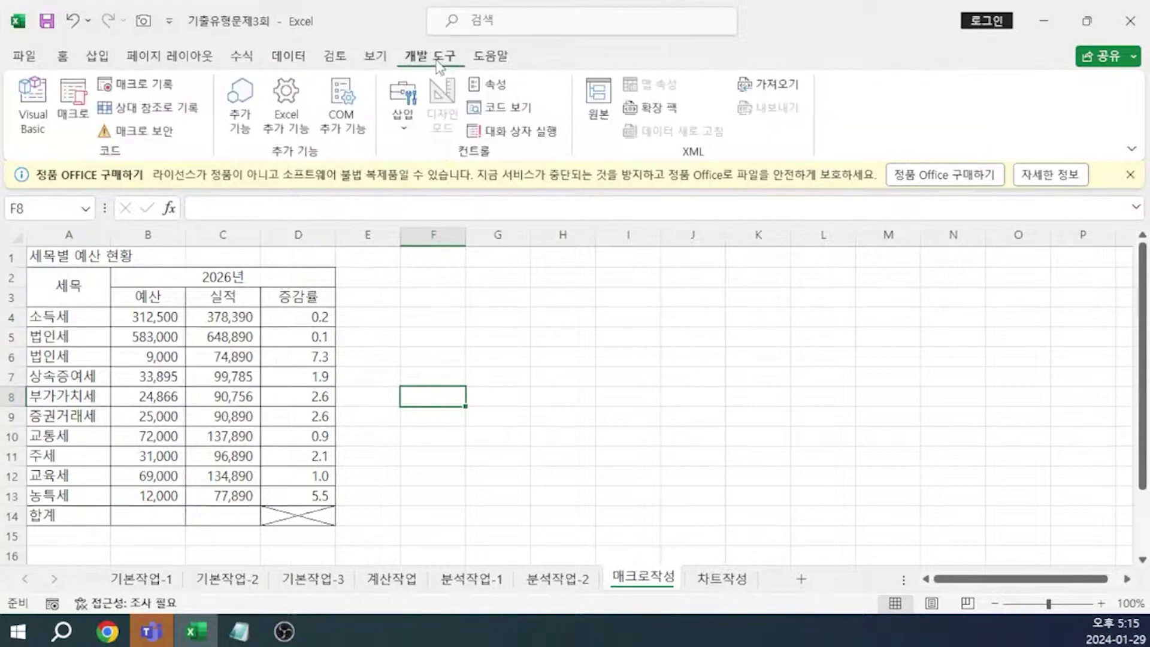
pyautogui.click(133, 86)
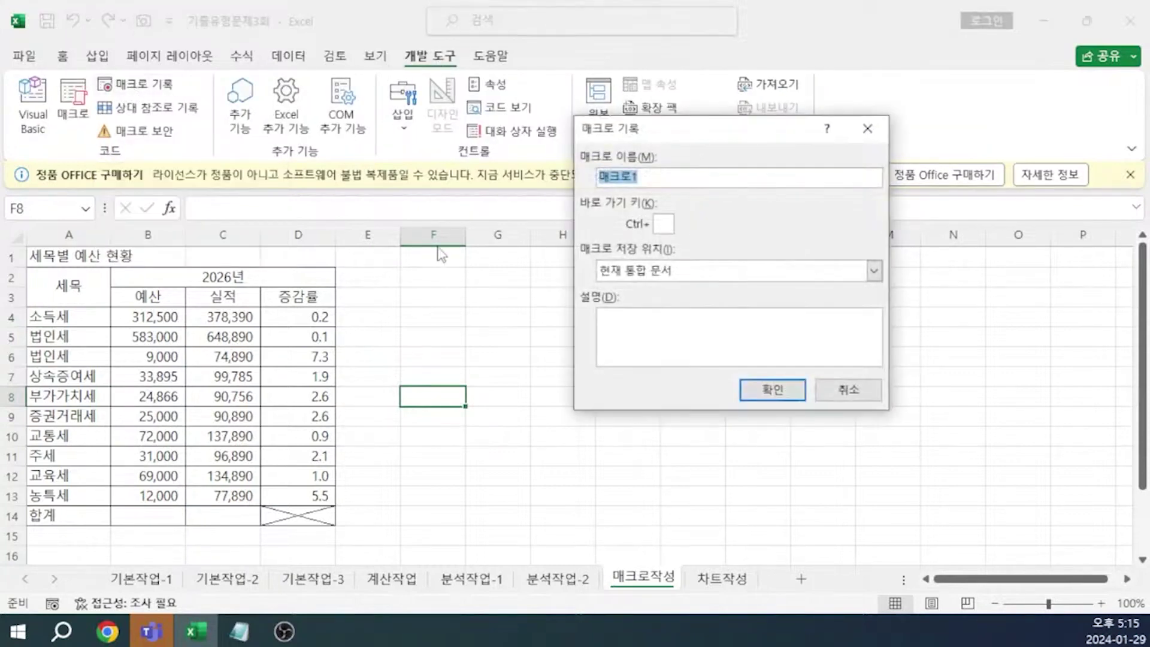
pyautogui.write('자동합ㄱ')
pyautogui.click(761, 391)
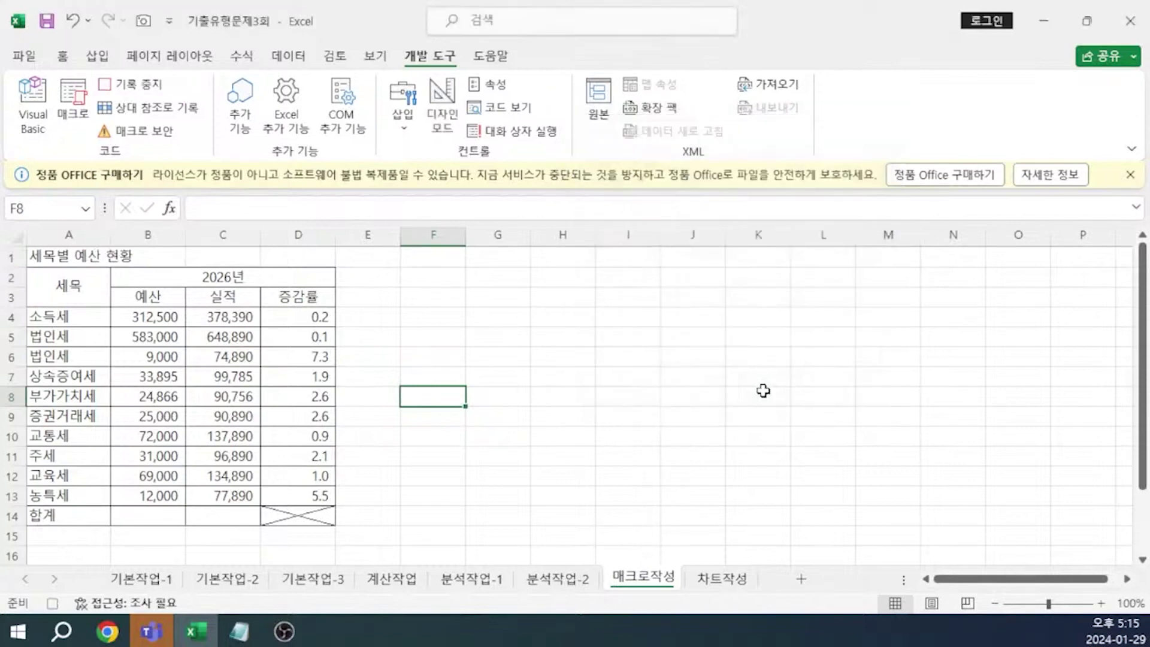
# Step: Sum B4:B13 into B14 with SUM, fill the formula across to C14, and stop recording the macro
pyautogui.click(143, 516)
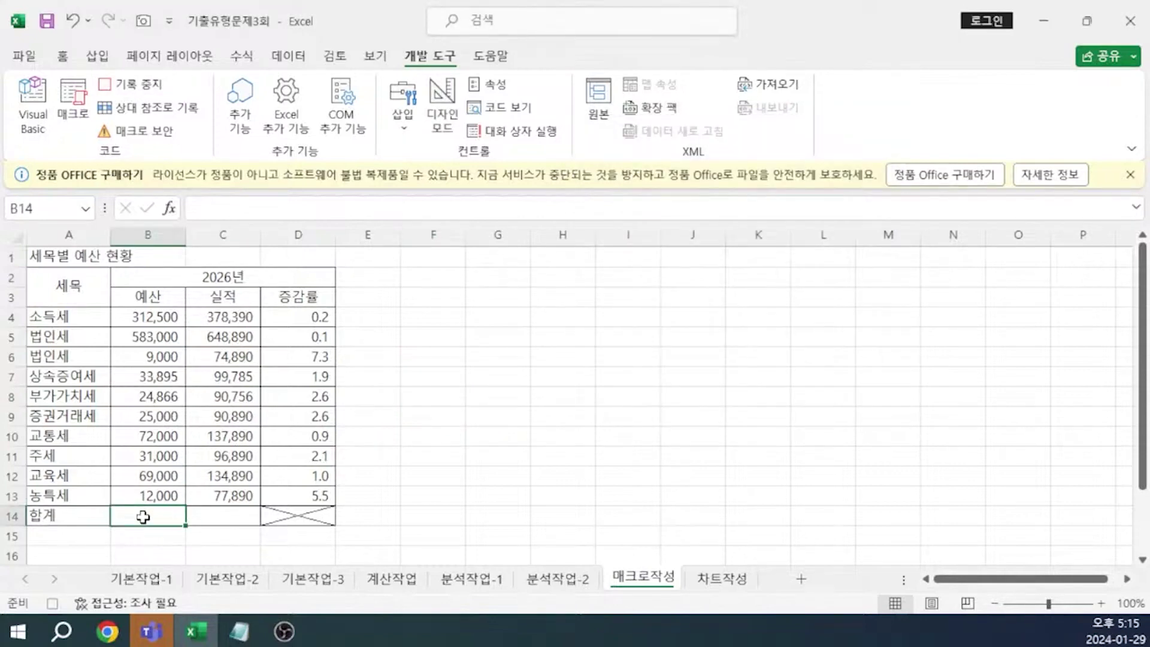
pyautogui.click(71, 62)
pyautogui.click(941, 88)
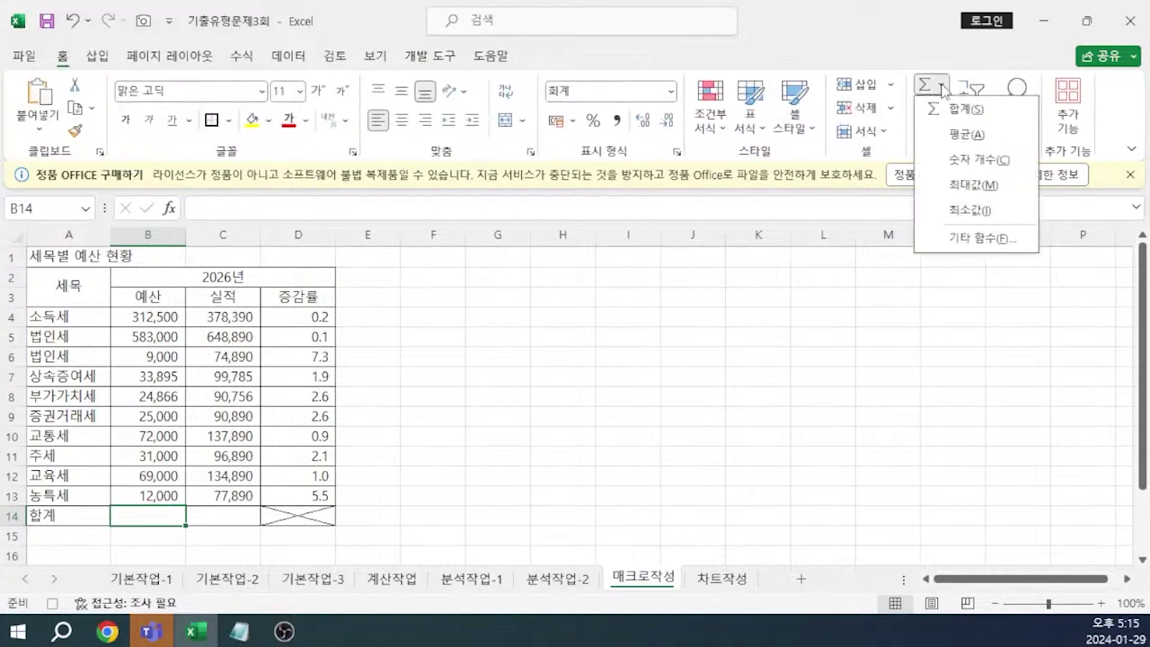
pyautogui.click(945, 111)
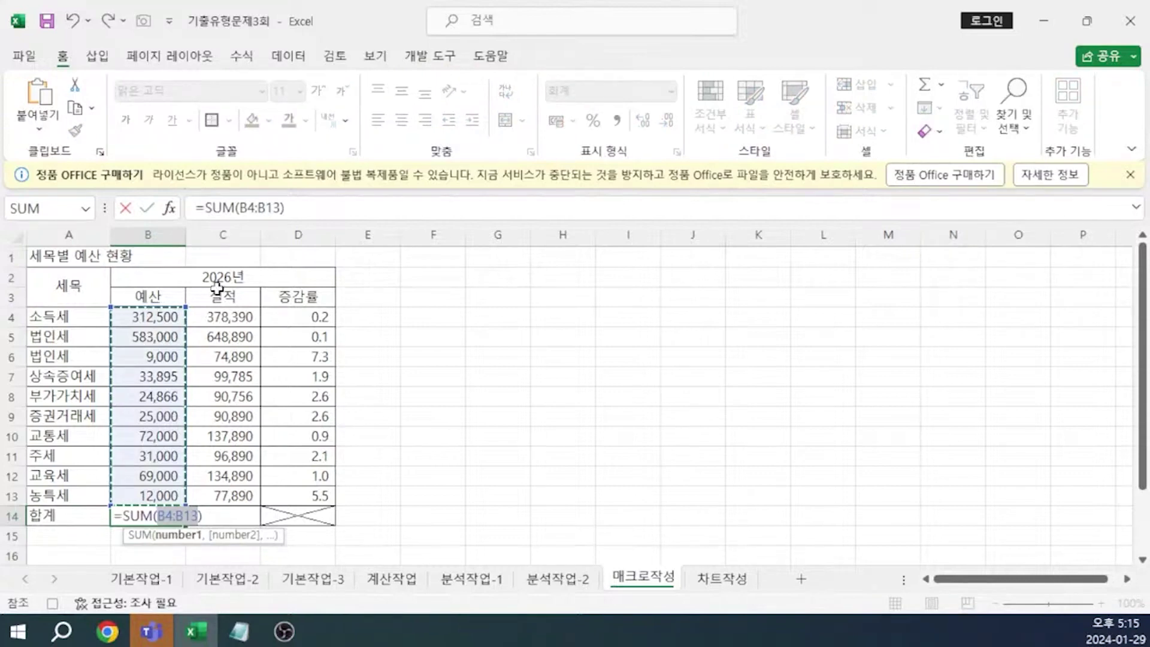
pyautogui.press('Return')
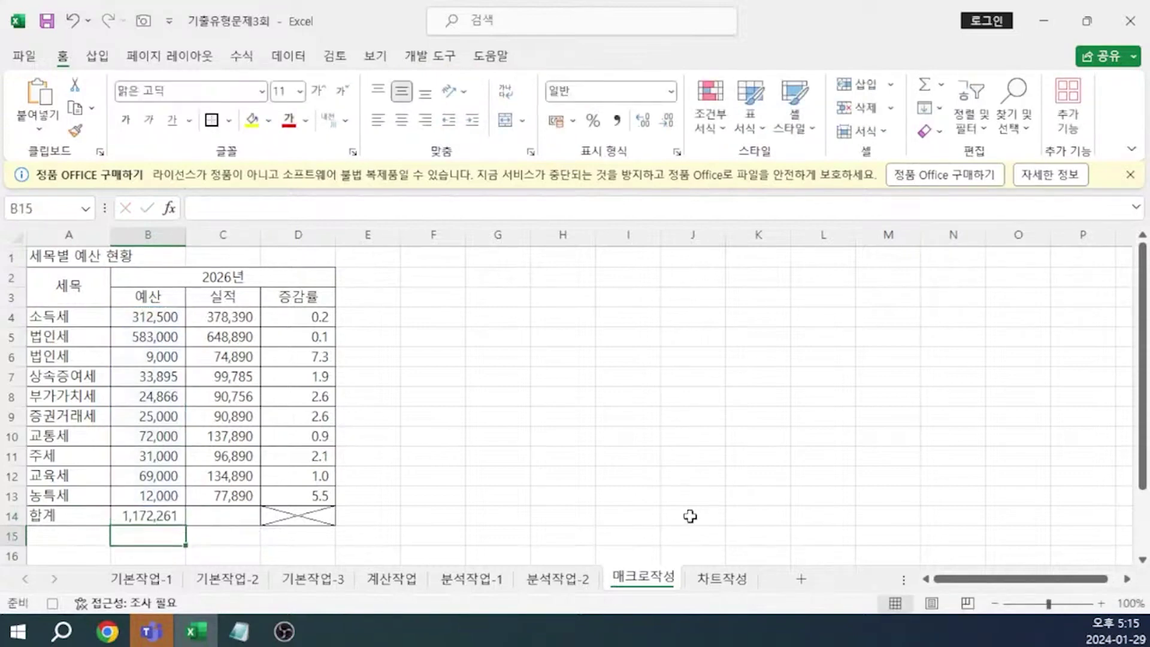
pyautogui.click(171, 514)
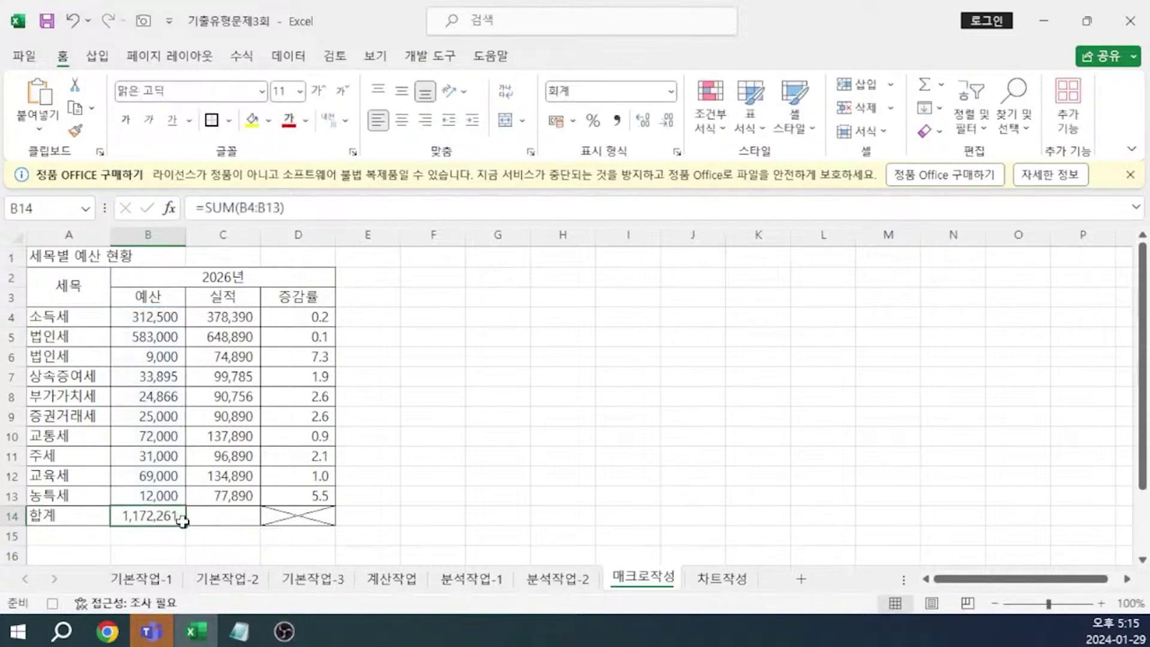
pyautogui.moveTo(198, 526); pyautogui.dragTo(255, 524)
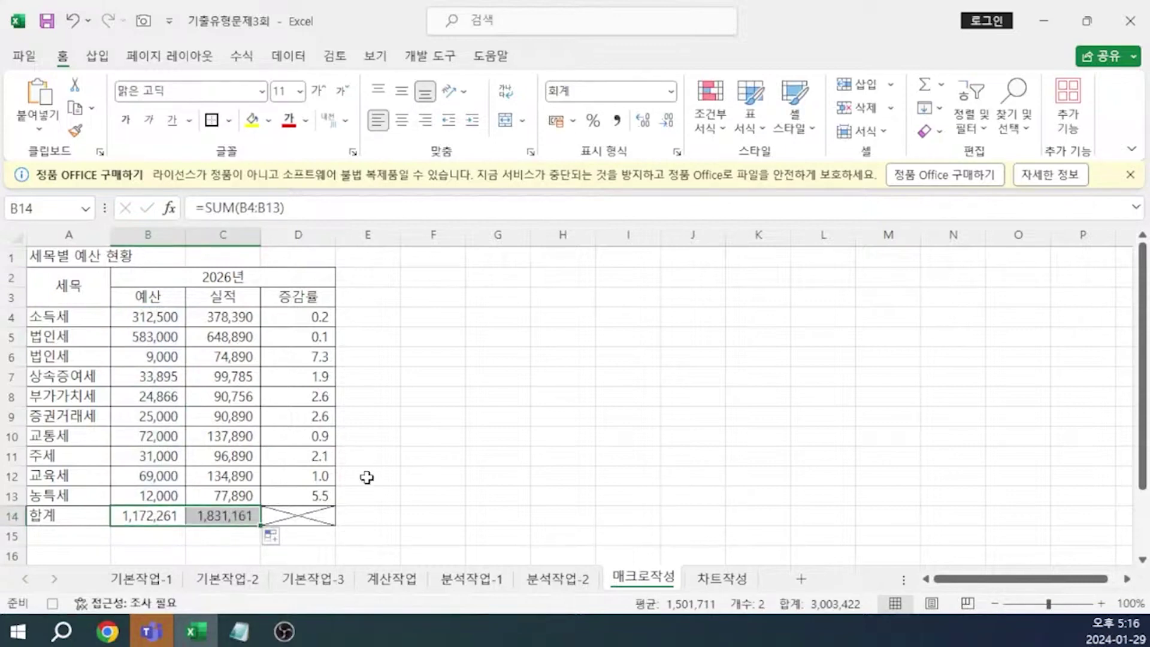
pyautogui.click(427, 455)
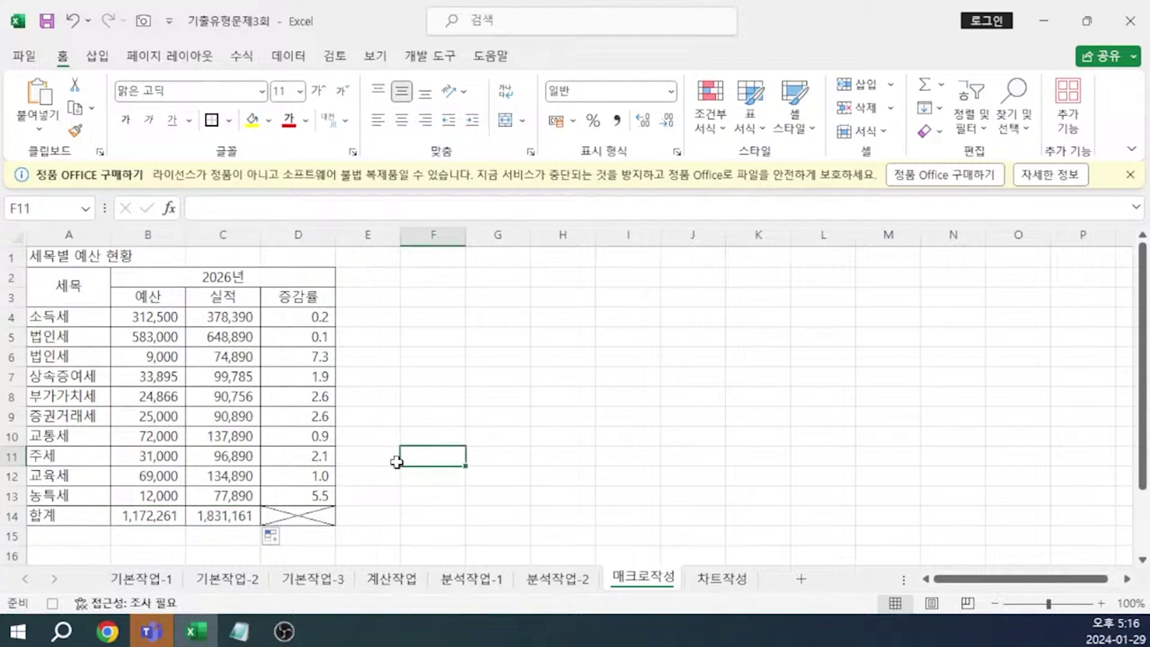
pyautogui.click(52, 604)
# Step: Insert a form control button over F3:F4 and assign the 자동합계 macro to it
pyautogui.click(431, 57)
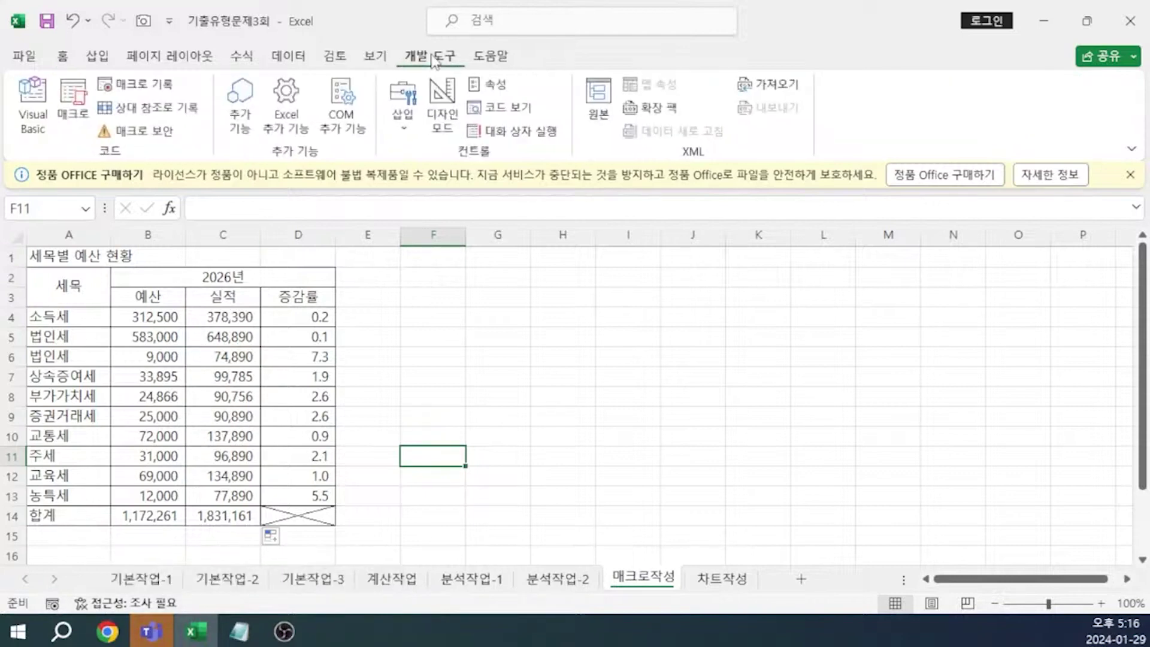
pyautogui.click(403, 108)
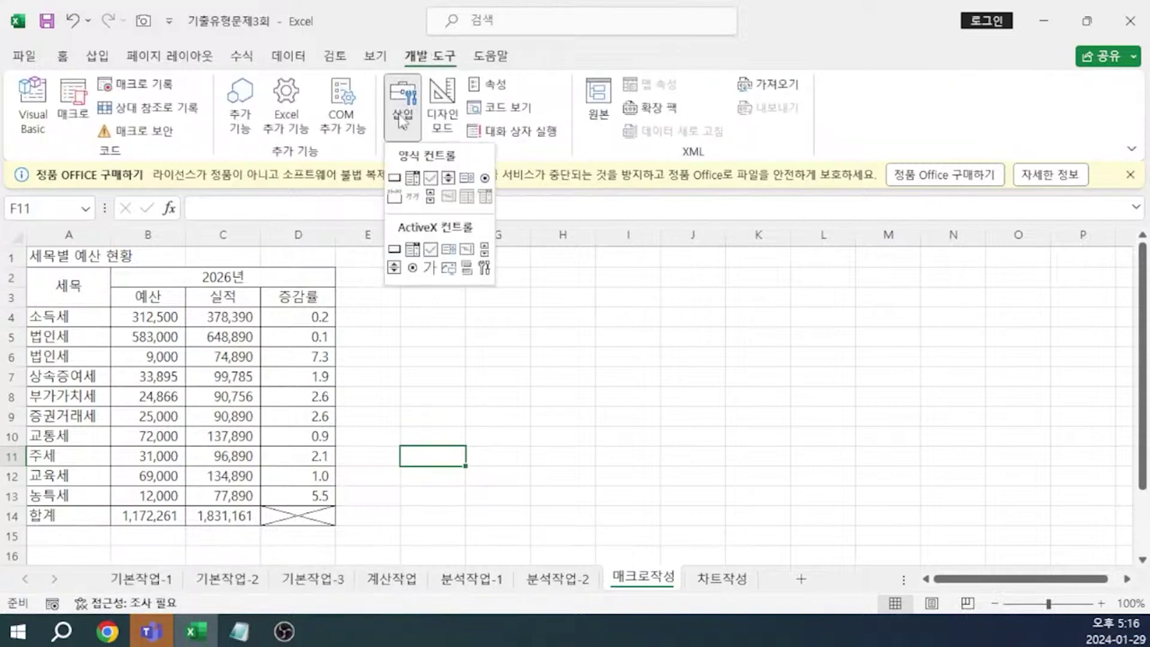
pyautogui.click(394, 178)
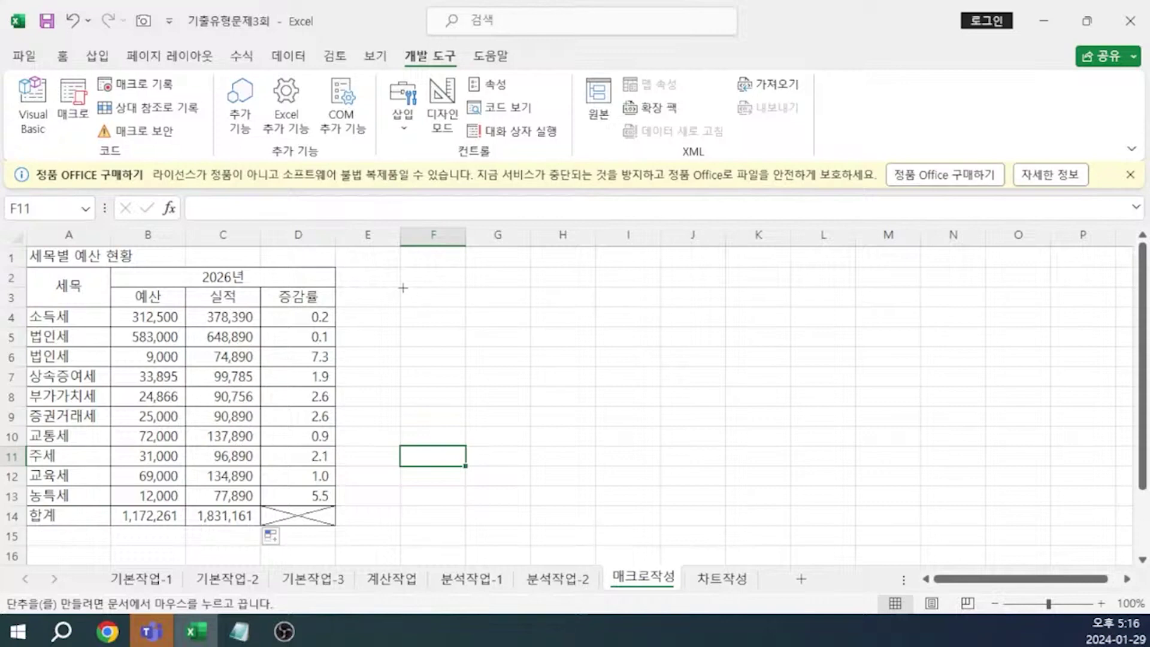
pyautogui.moveTo(403, 288); pyautogui.dragTo(454, 327)
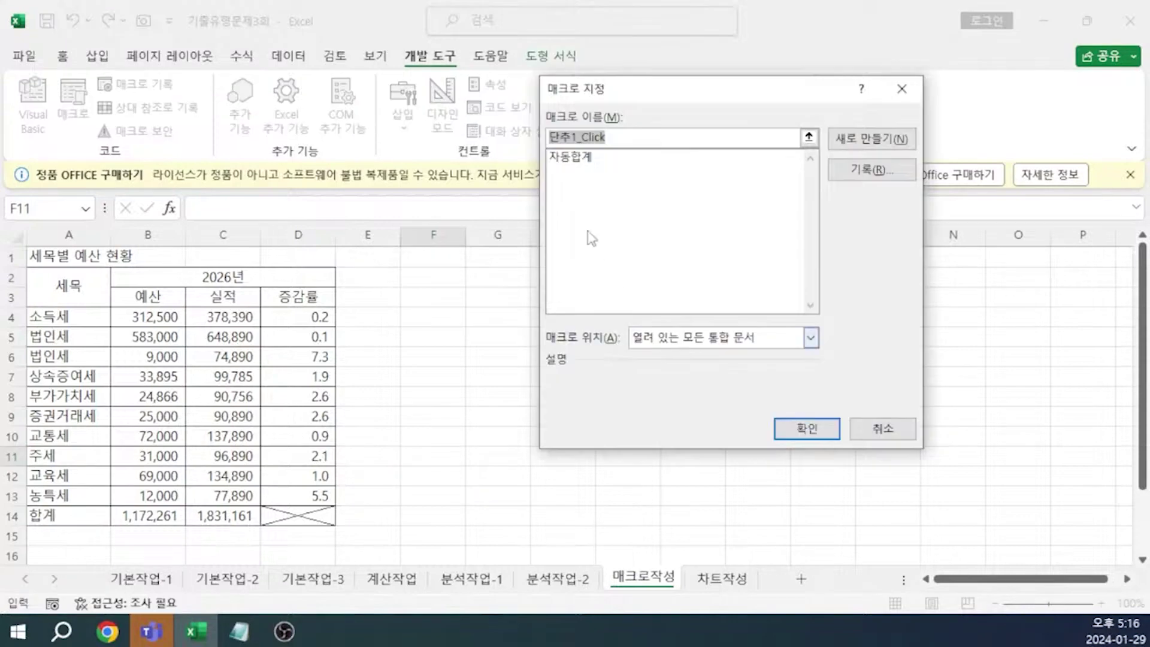
pyautogui.click(585, 158)
pyautogui.click(792, 425)
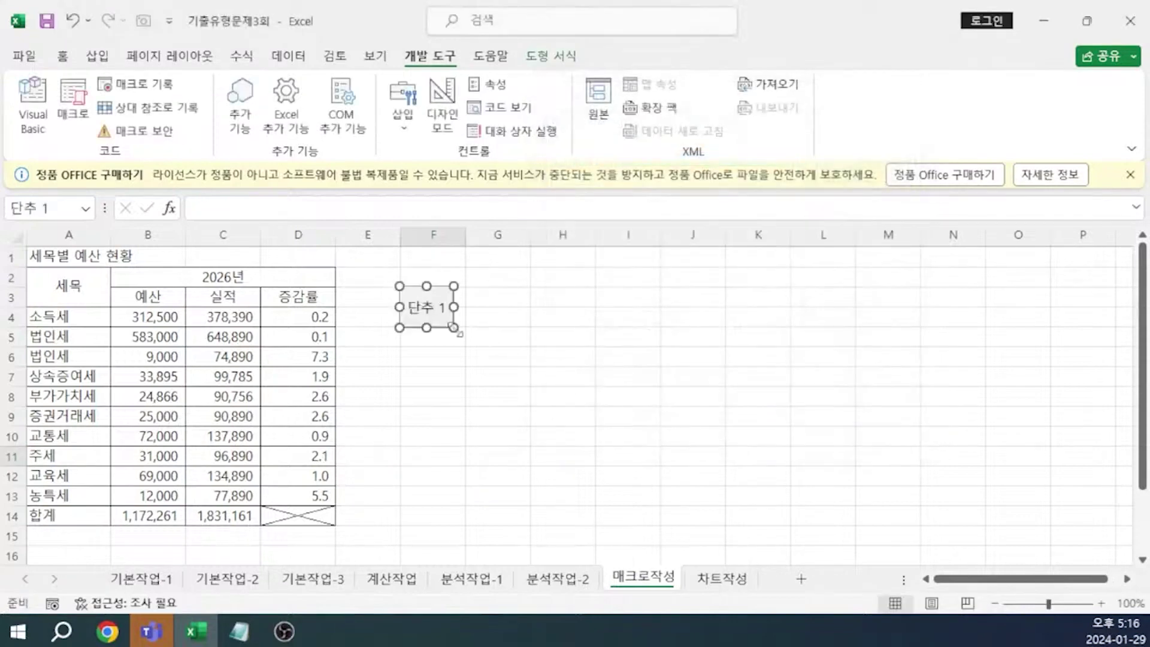
# Step: Change the button's text to 자동합계 and widen it to the full width of column F
pyautogui.click(444, 309)
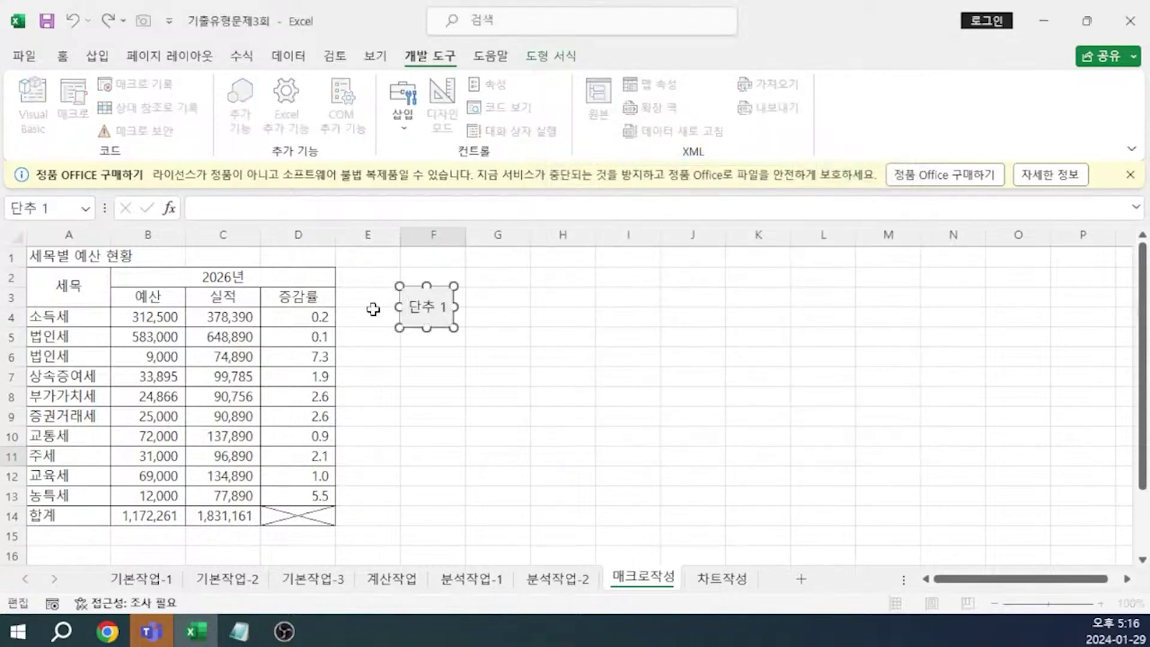
pyautogui.press('BackSpace')
pyautogui.press('BackSpace')
pyautogui.press('BackSpace')
pyautogui.press('BackSpace')
pyautogui.write('ㅈ')
pyautogui.write('동합계')
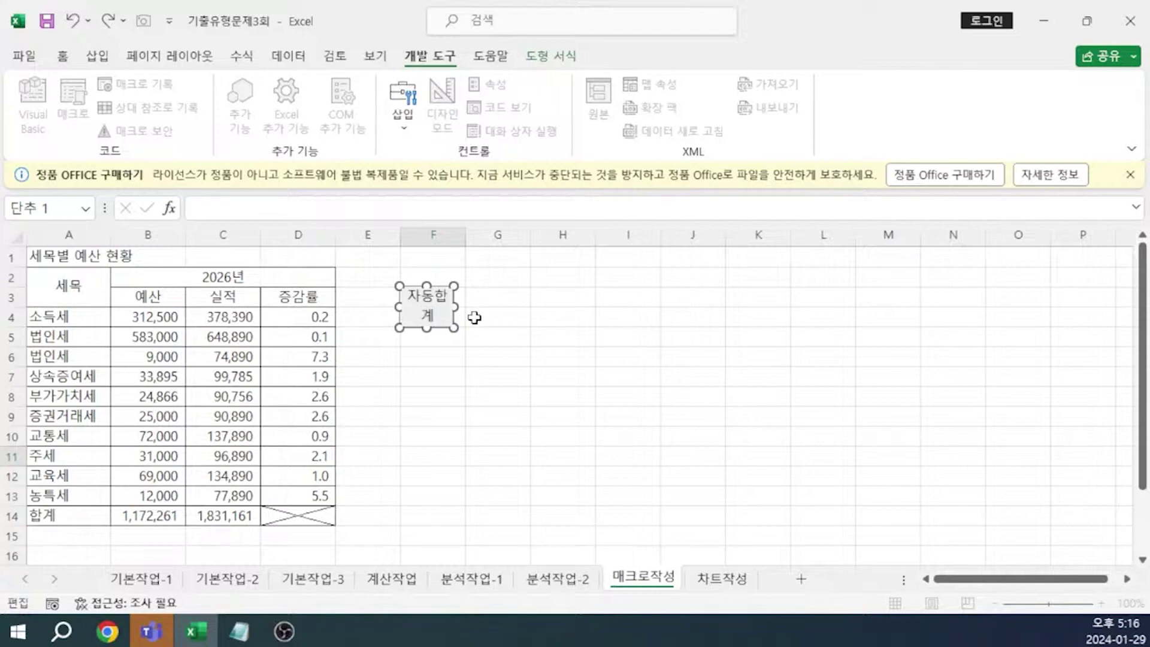
pyautogui.moveTo(454, 307); pyautogui.dragTo(465, 307)
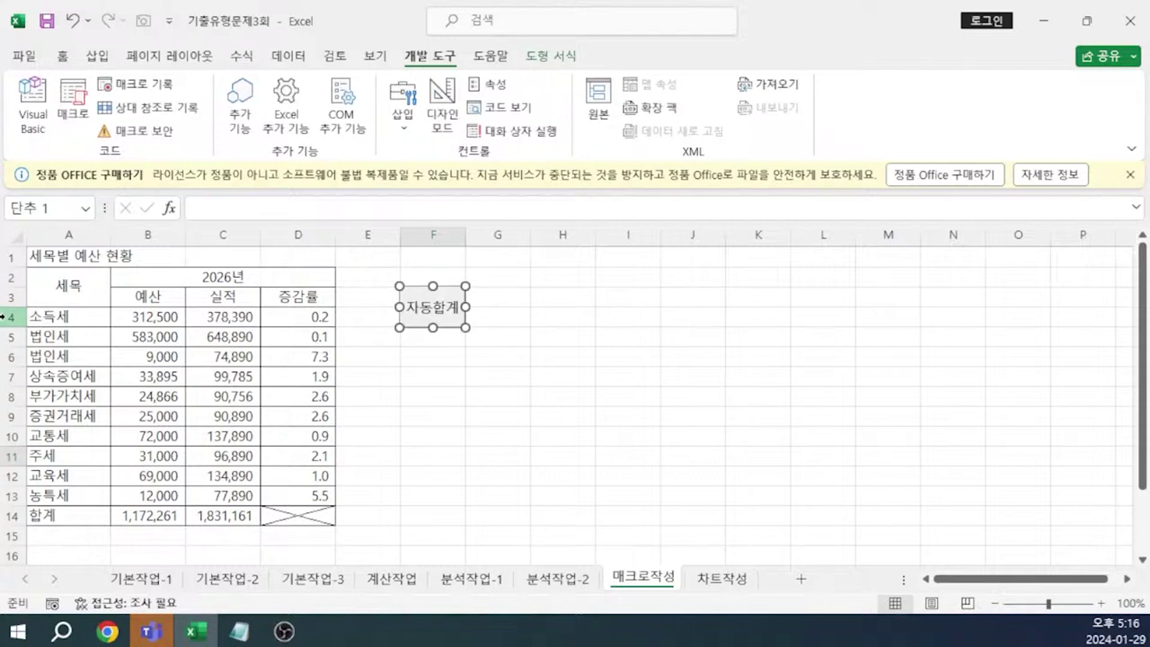
pyautogui.moveTo(13, 314); pyautogui.dragTo(13, 337)
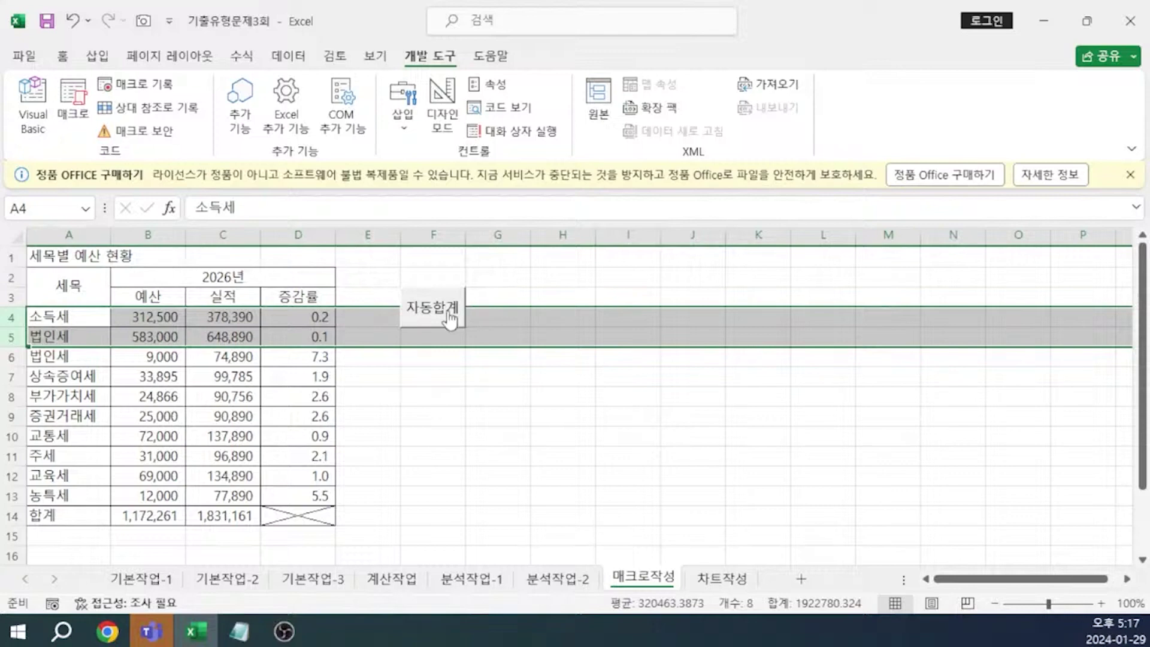
# Step: Move the 자동합계 button down one row so it covers F4:F5, and deselect it
pyautogui.rightClick(450, 321)
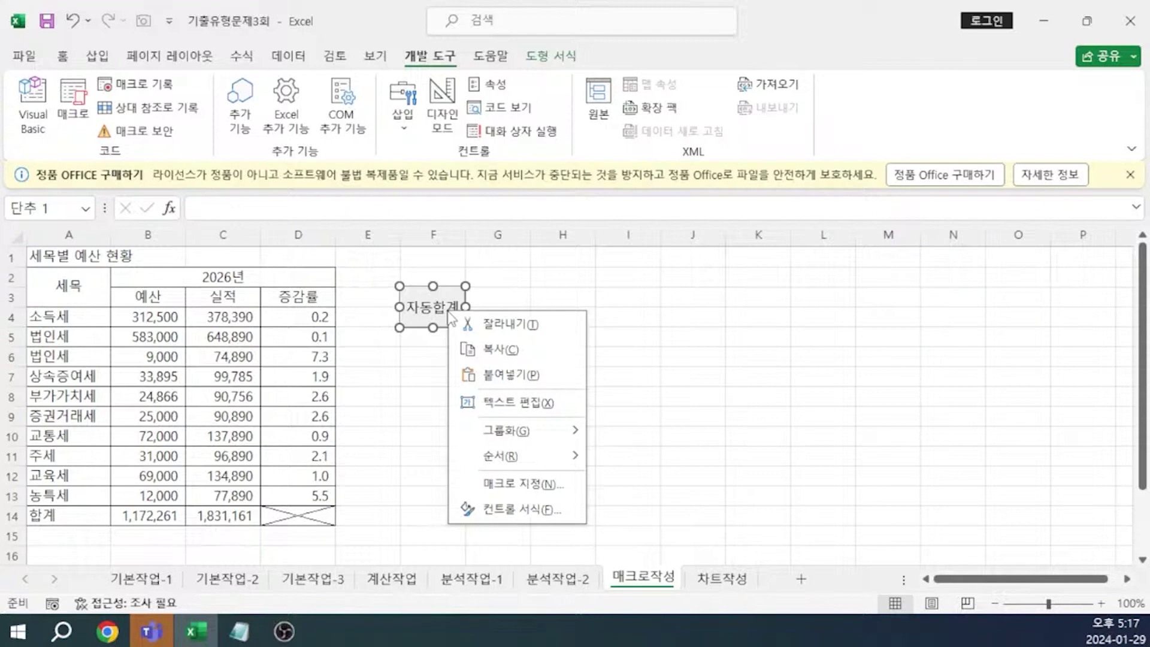
pyautogui.press('Escape')
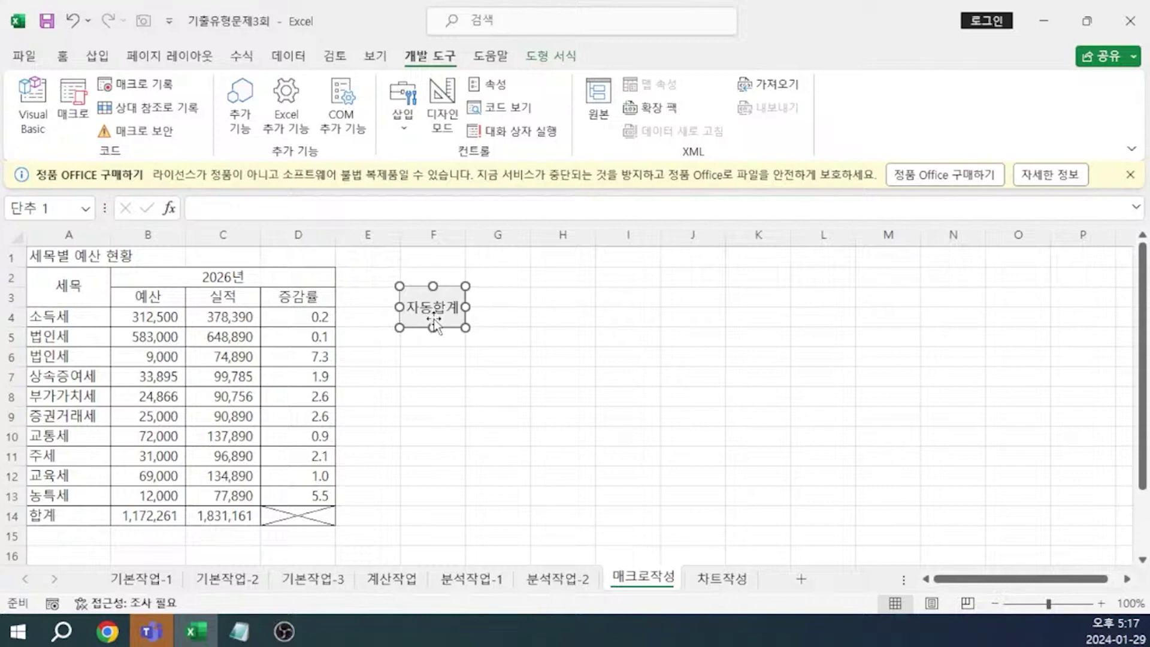
pyautogui.moveTo(434, 319); pyautogui.dragTo(434, 339)
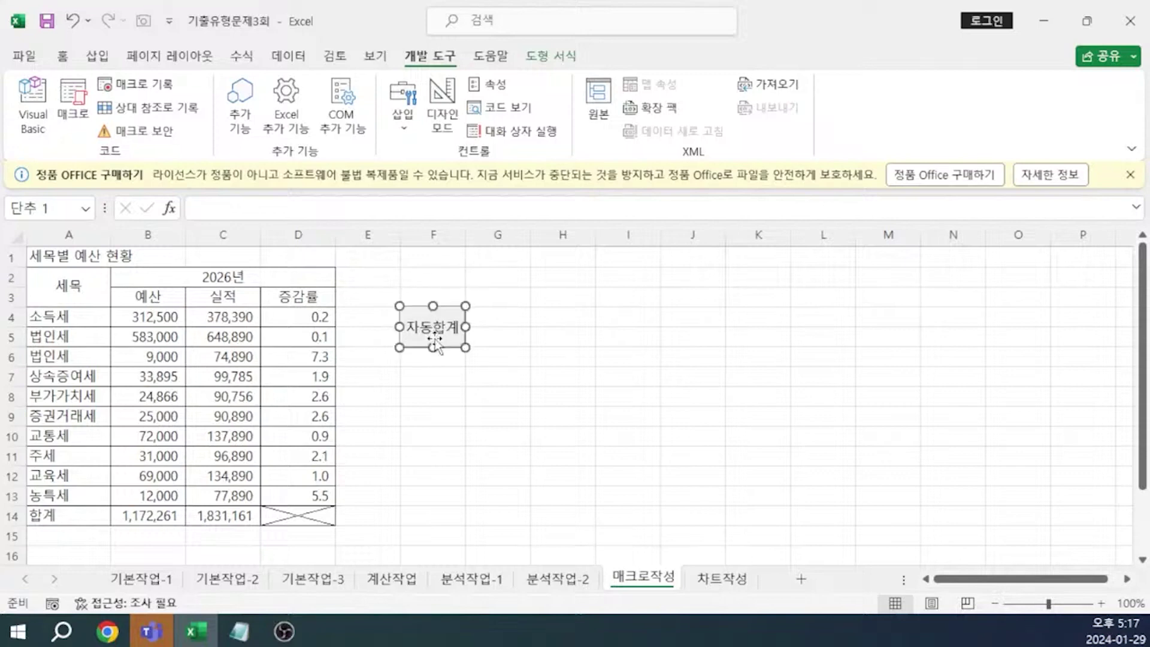
pyautogui.click(539, 334)
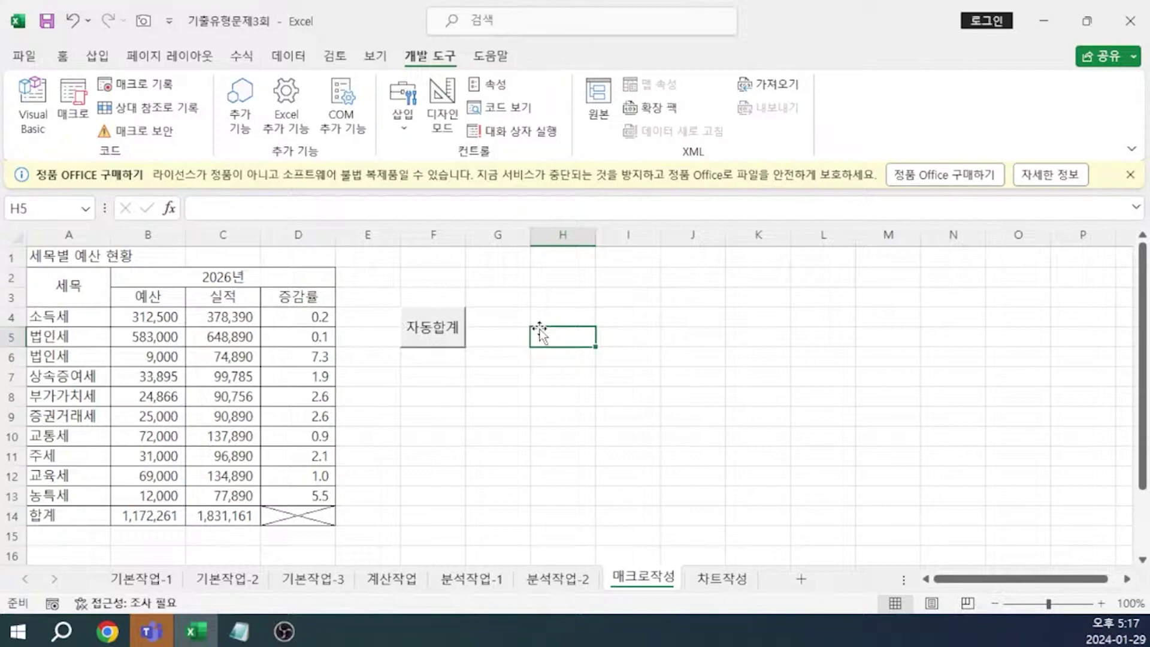
# Step: Check the second macro task in Notepad, return to Excel and start recording a macro named 백분율
pyautogui.hotkey('alt', 'Tab')
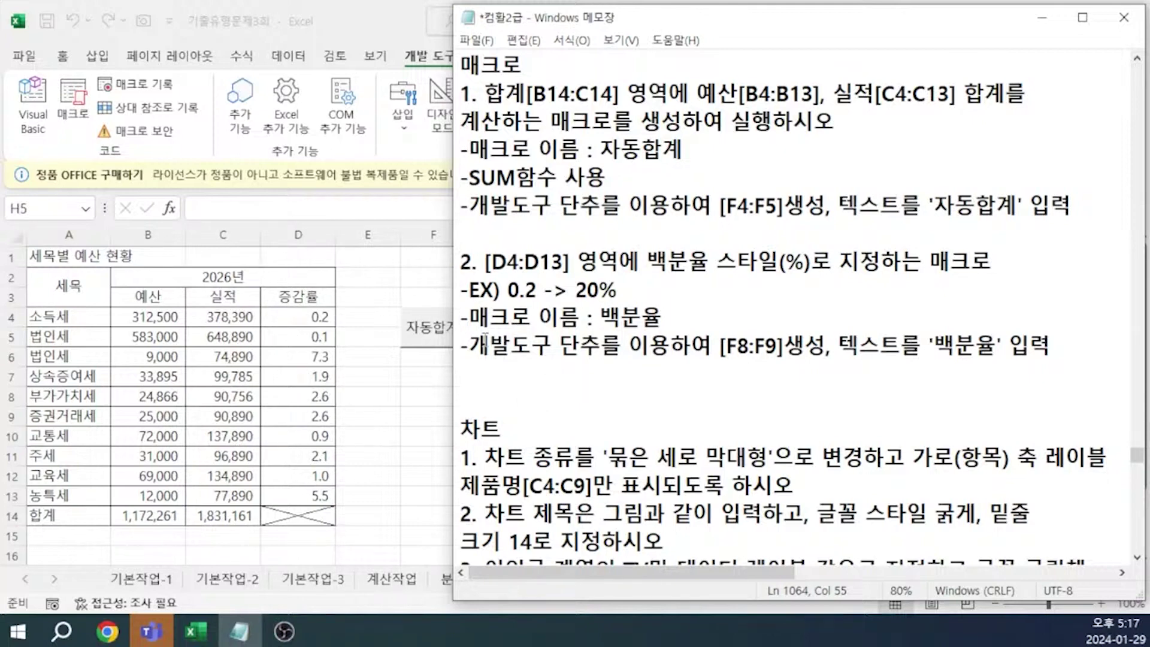
pyautogui.click(432, 376)
pyautogui.click(137, 84)
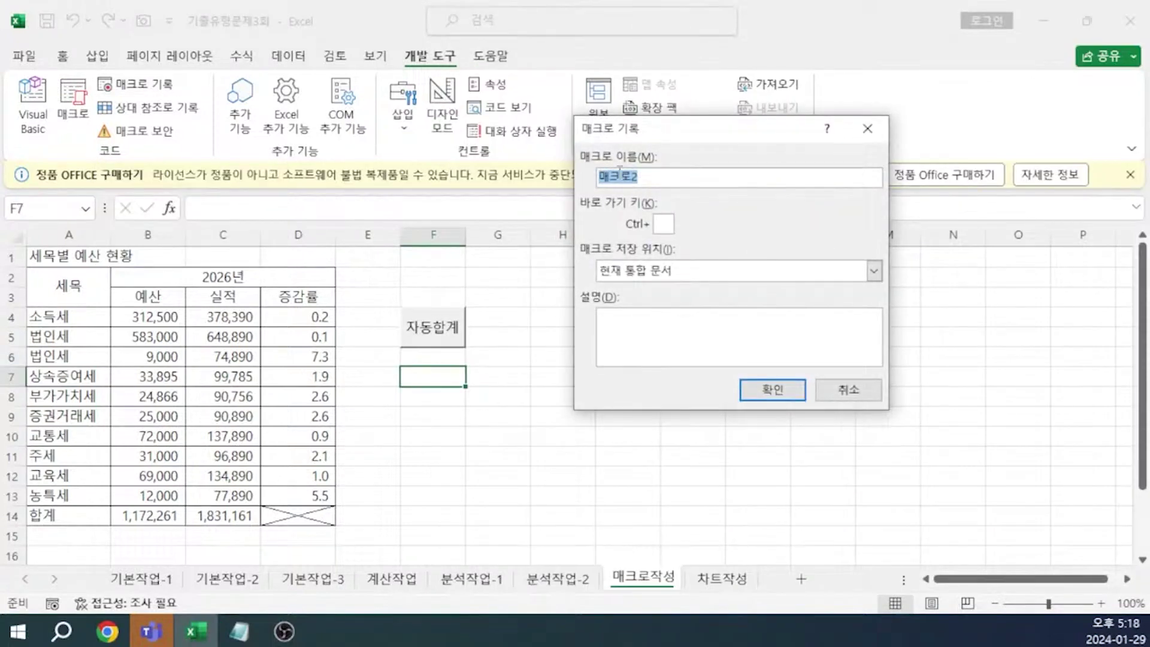
pyautogui.write('백분율')
pyautogui.press('Return')
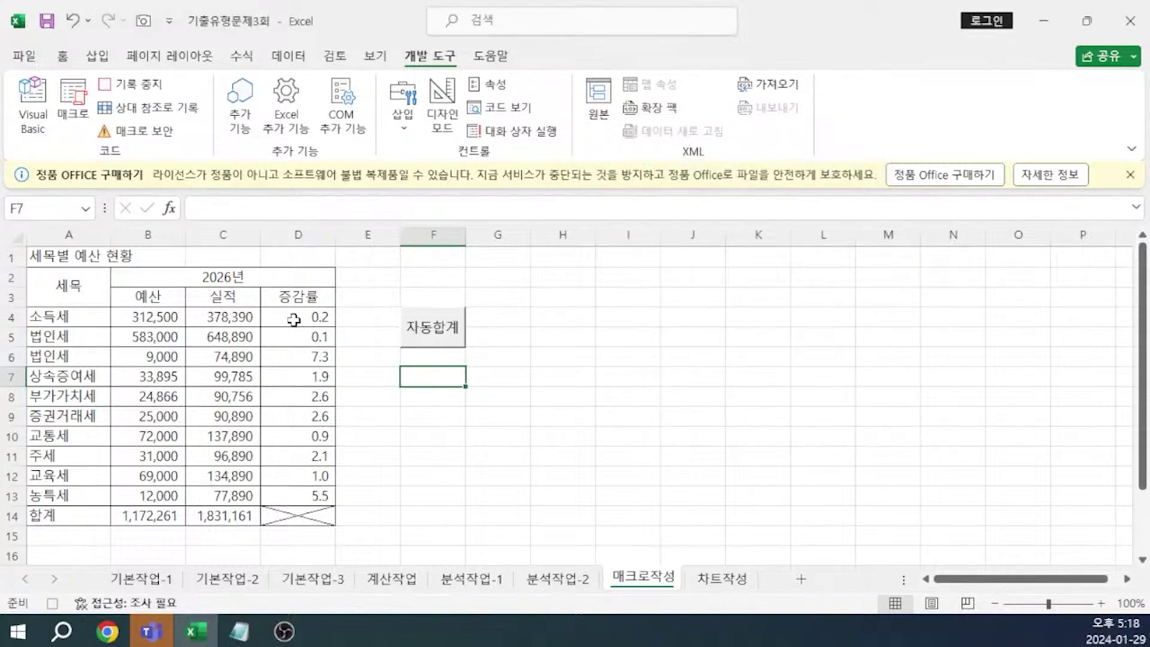
# Step: Apply the 백분율 number format to D4:D13 and stop recording the macro
pyautogui.moveTo(296, 317); pyautogui.dragTo(291, 494)
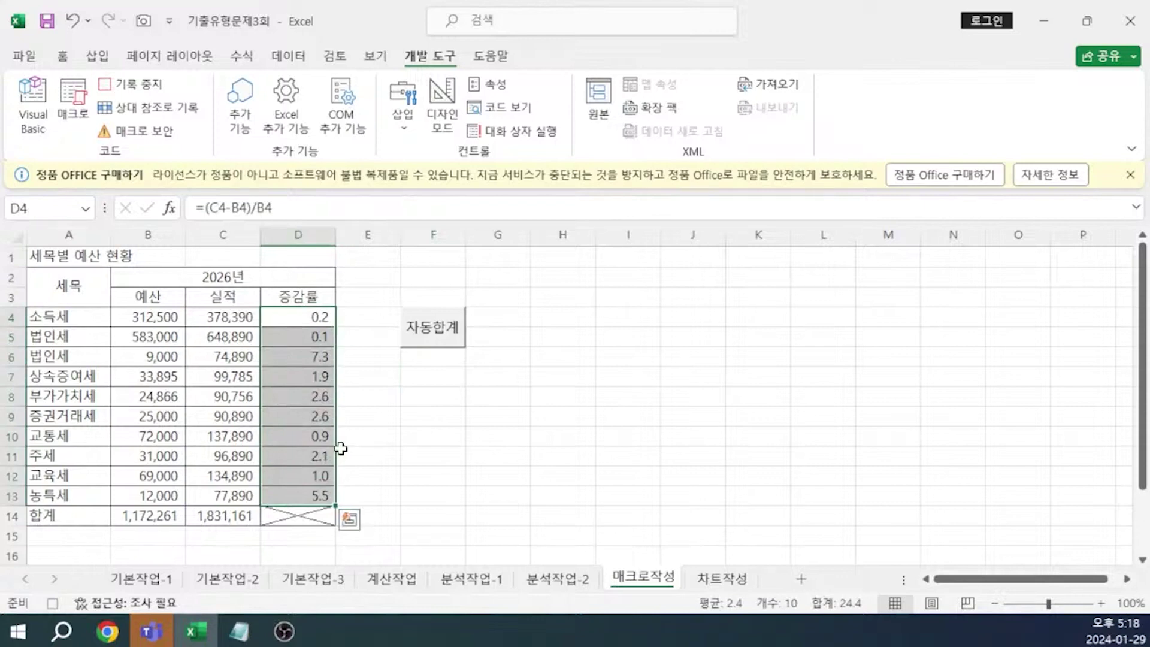
pyautogui.hotkey('ctrl', '1')
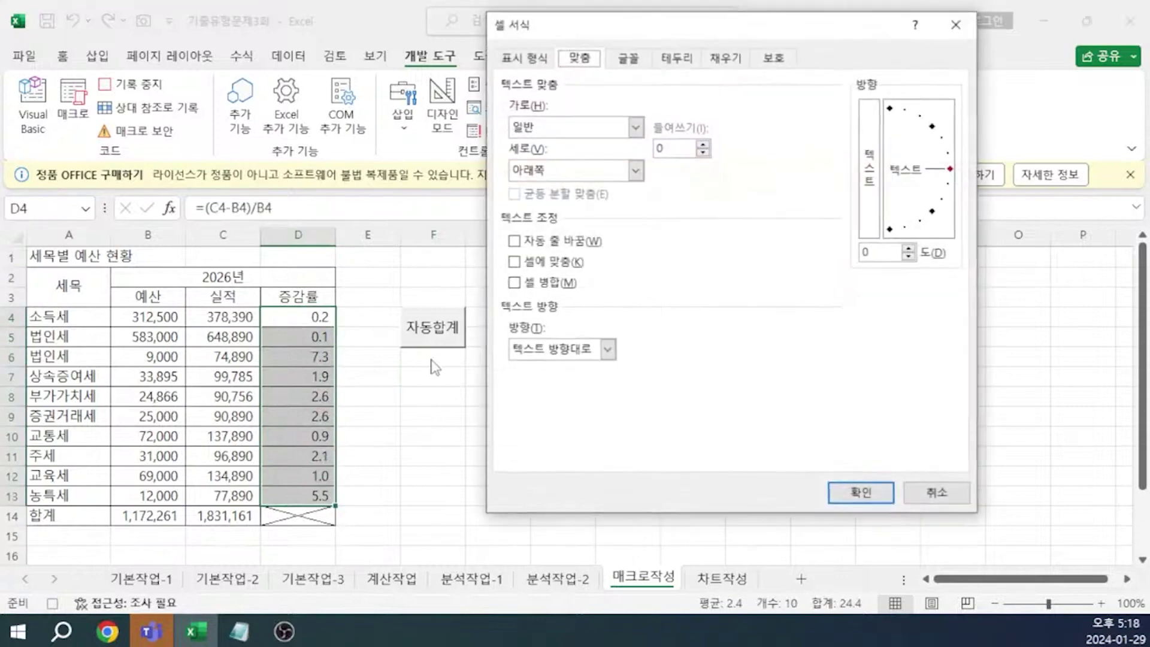
pyautogui.click(533, 62)
pyautogui.click(530, 185)
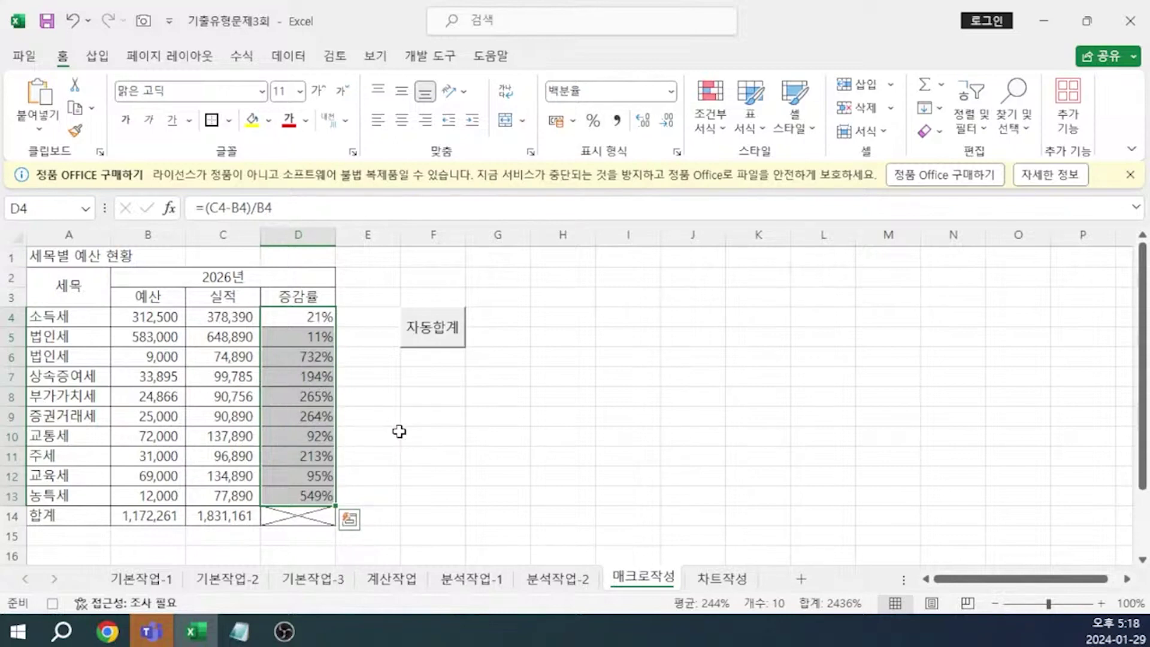
pyautogui.click(442, 400)
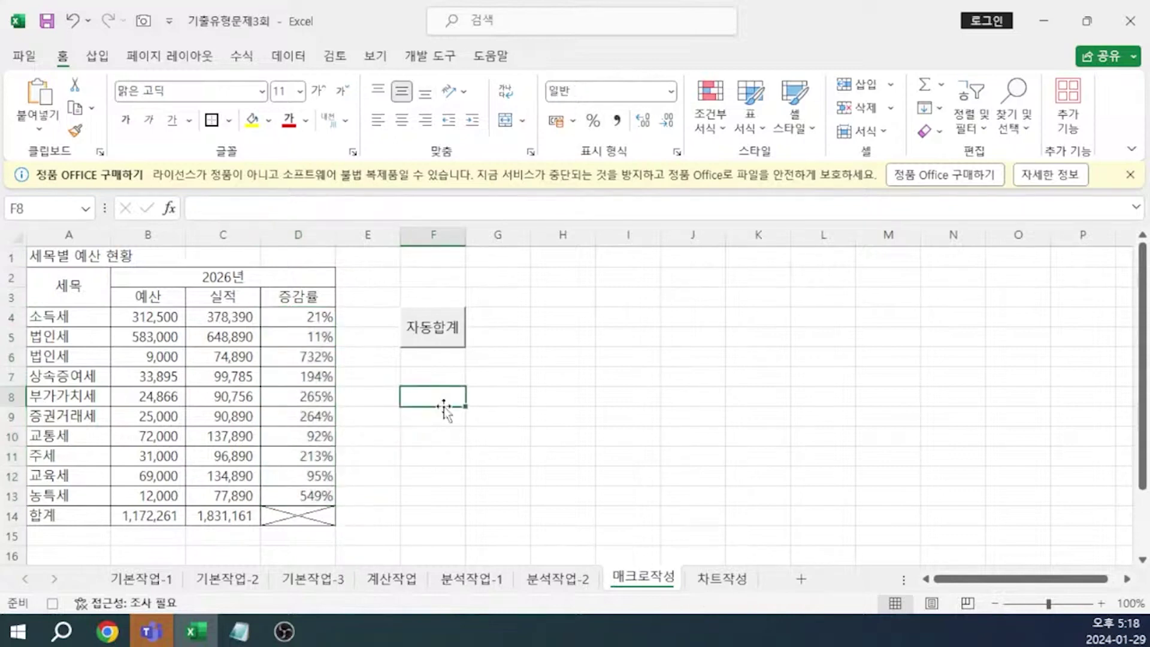
pyautogui.click(53, 603)
# Step: Insert a form control button over F8:F9 and assign the 백분율 macro to it
pyautogui.click(434, 60)
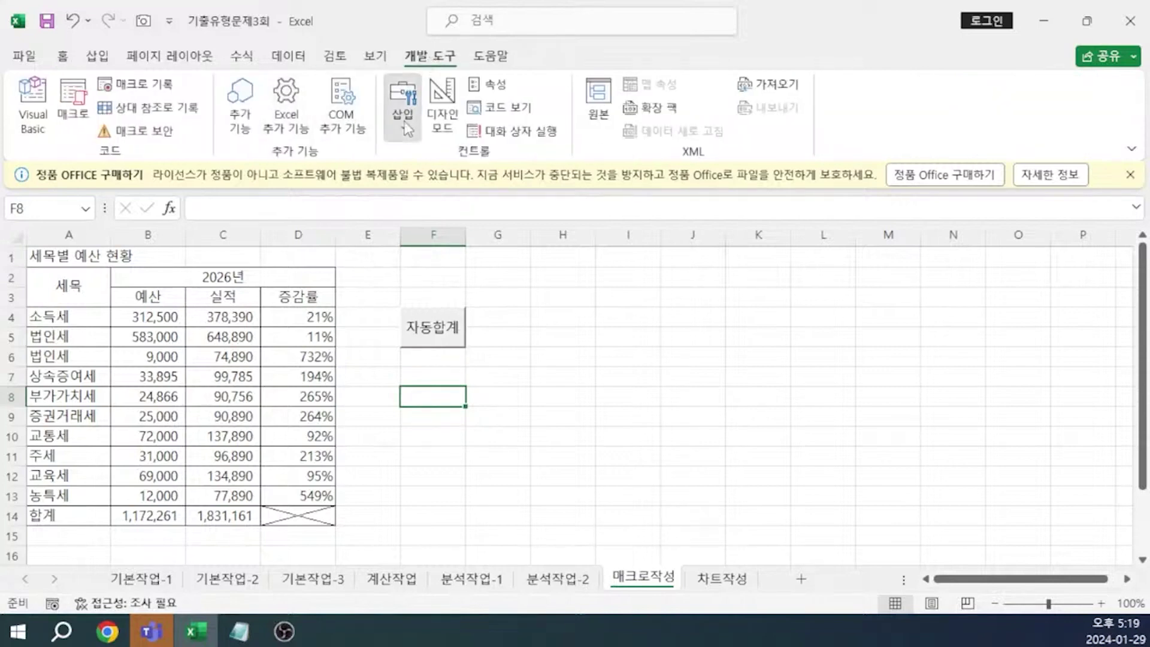
pyautogui.click(400, 122)
pyautogui.click(394, 178)
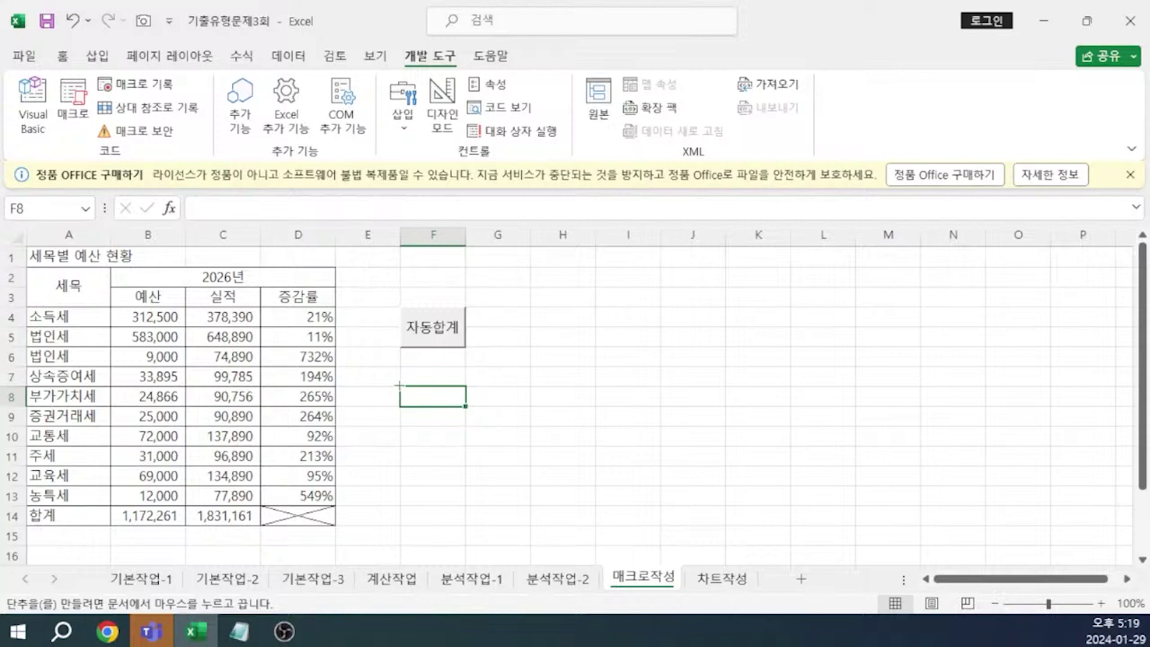
pyautogui.moveTo(399, 385); pyautogui.dragTo(451, 425)
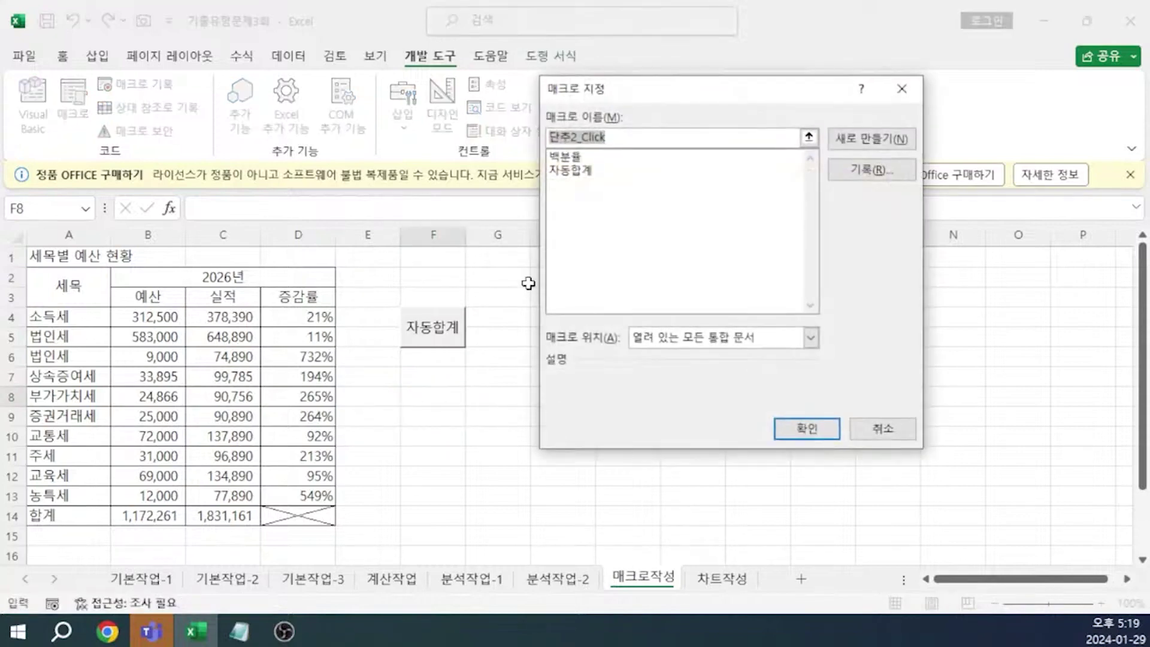
pyautogui.click(570, 157)
pyautogui.click(778, 424)
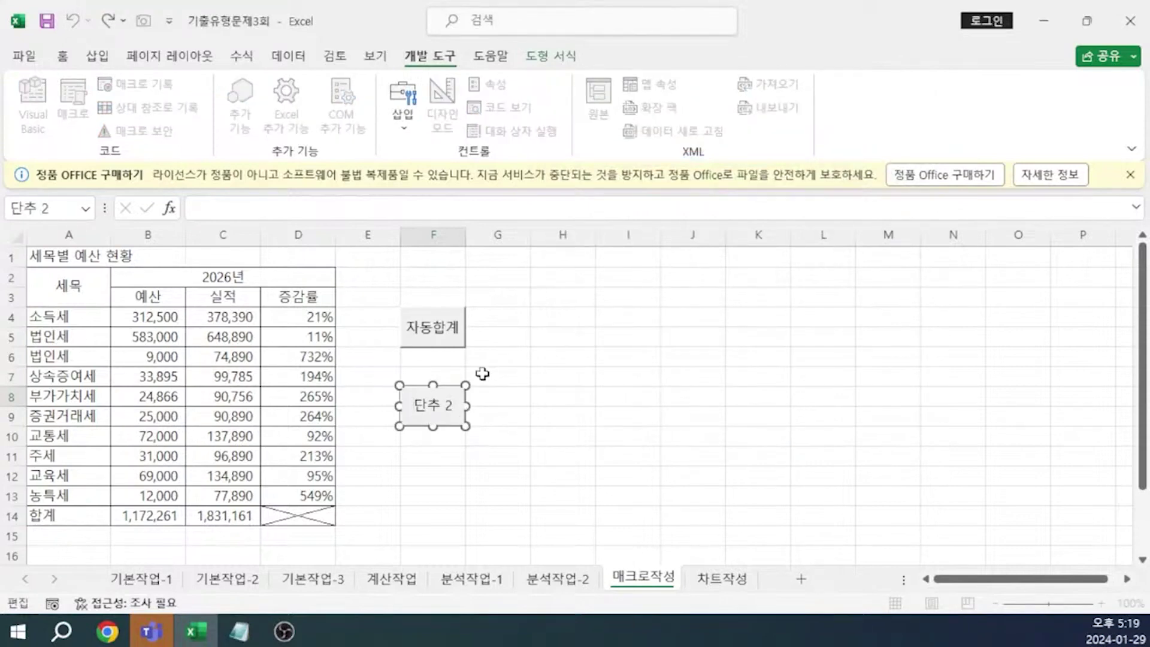
# Step: Replace the new button's text with 백분율 and deselect the button
pyautogui.press('BackSpace')
pyautogui.press('BackSpace')
pyautogui.press('BackSpace')
pyautogui.press('BackSpace')
pyautogui.write('백분율')
pyautogui.click(527, 401)
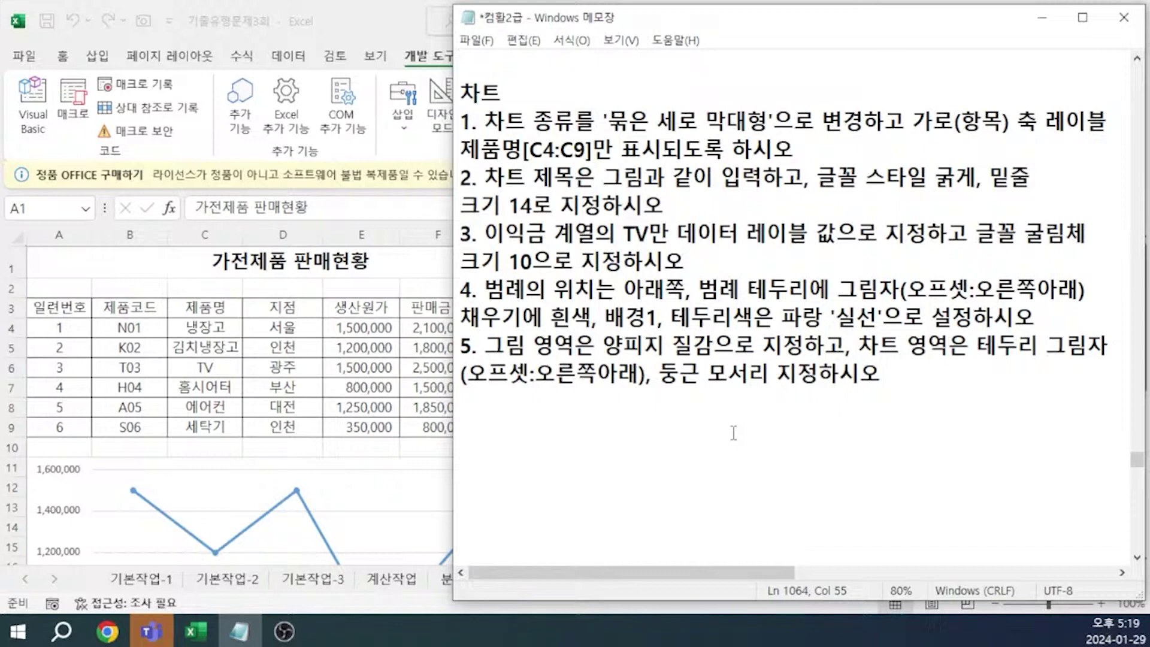
# Step: Return from Notepad to the 차트작성 sheet in Excel and set the chart's data range to C3:C9, E3:E9 and G3:G9
pyautogui.click(414, 259)
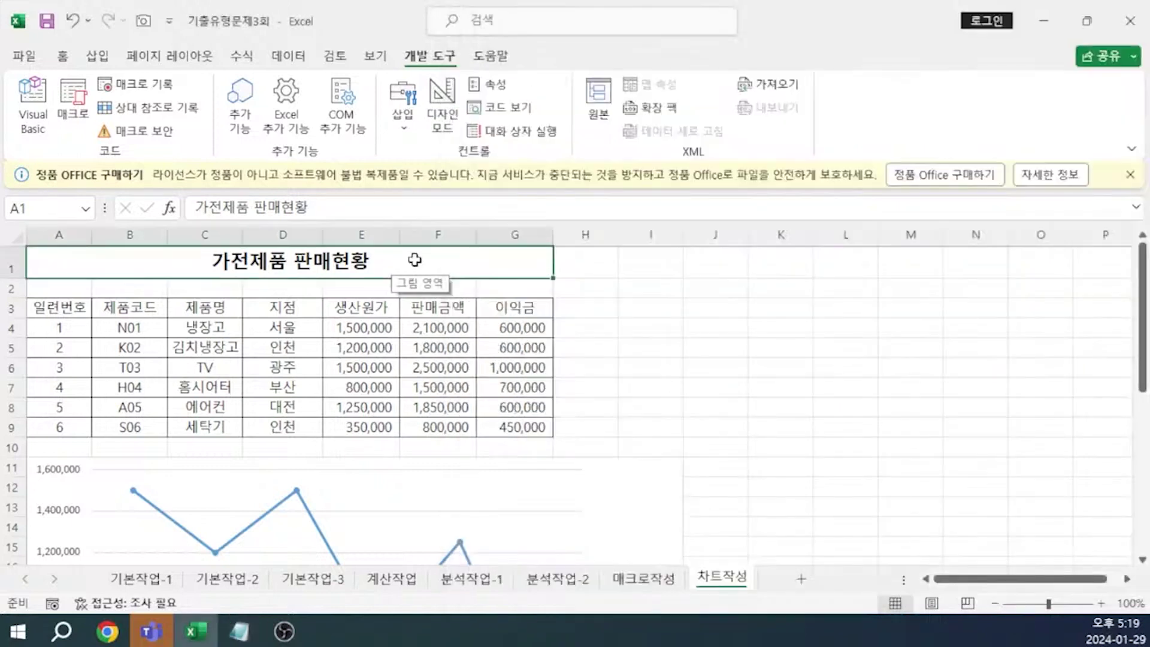
pyautogui.click(662, 329)
pyautogui.scroll(-5, 662, 339)
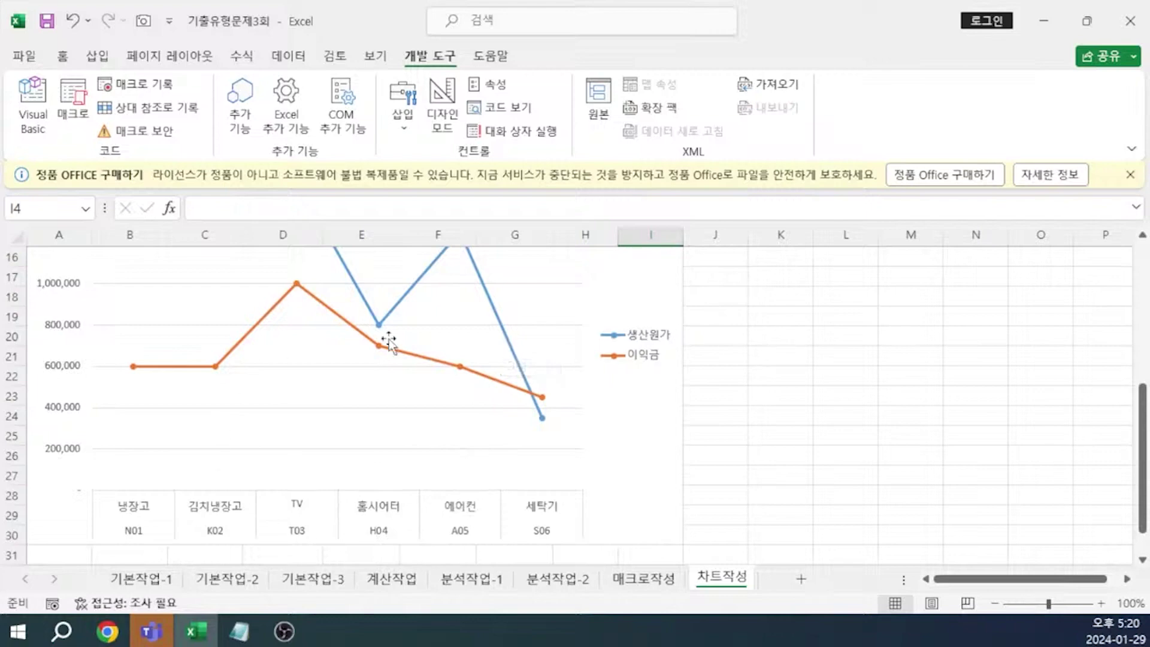
pyautogui.rightClick(655, 413)
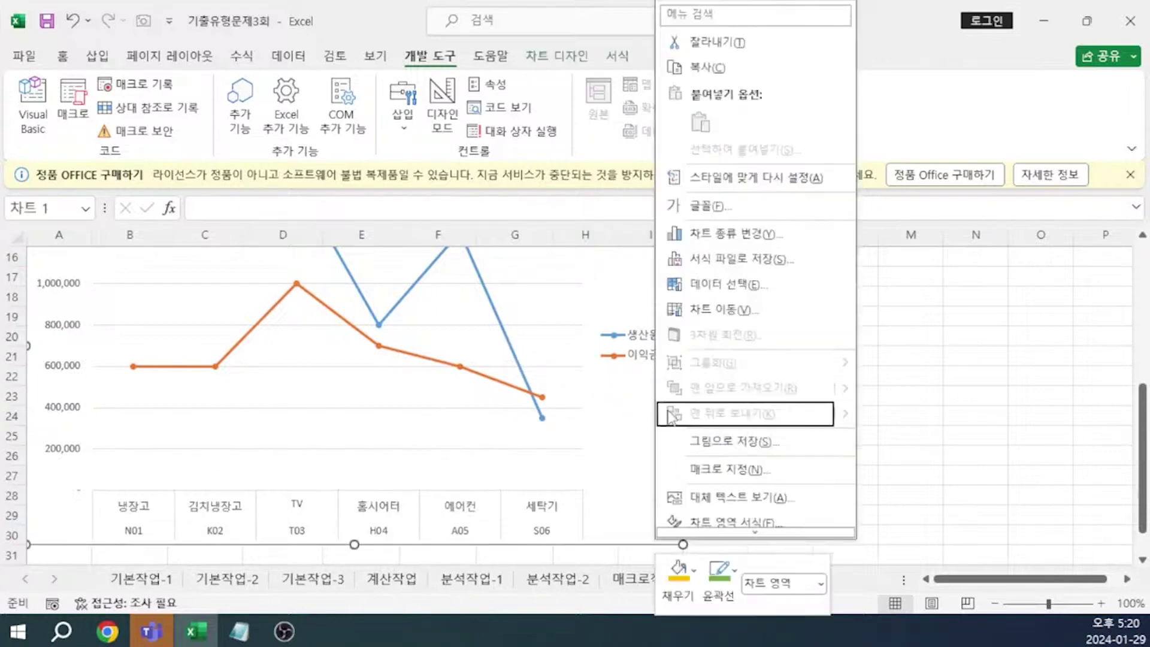
pyautogui.click(721, 288)
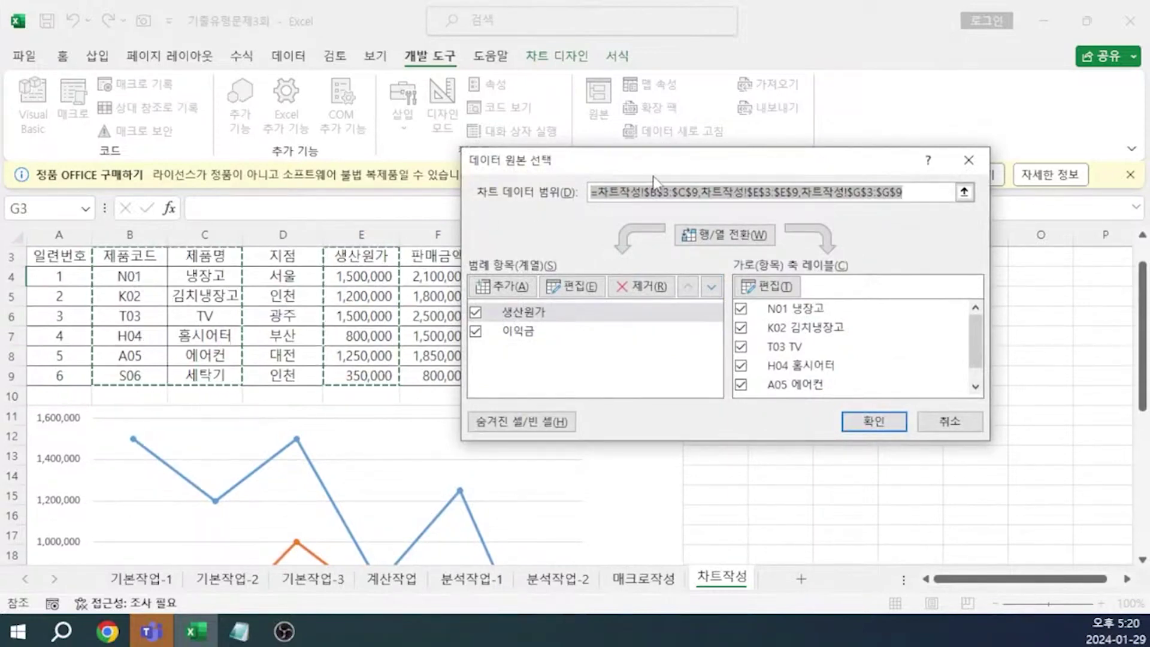
pyautogui.moveTo(663, 165); pyautogui.dragTo(737, 156)
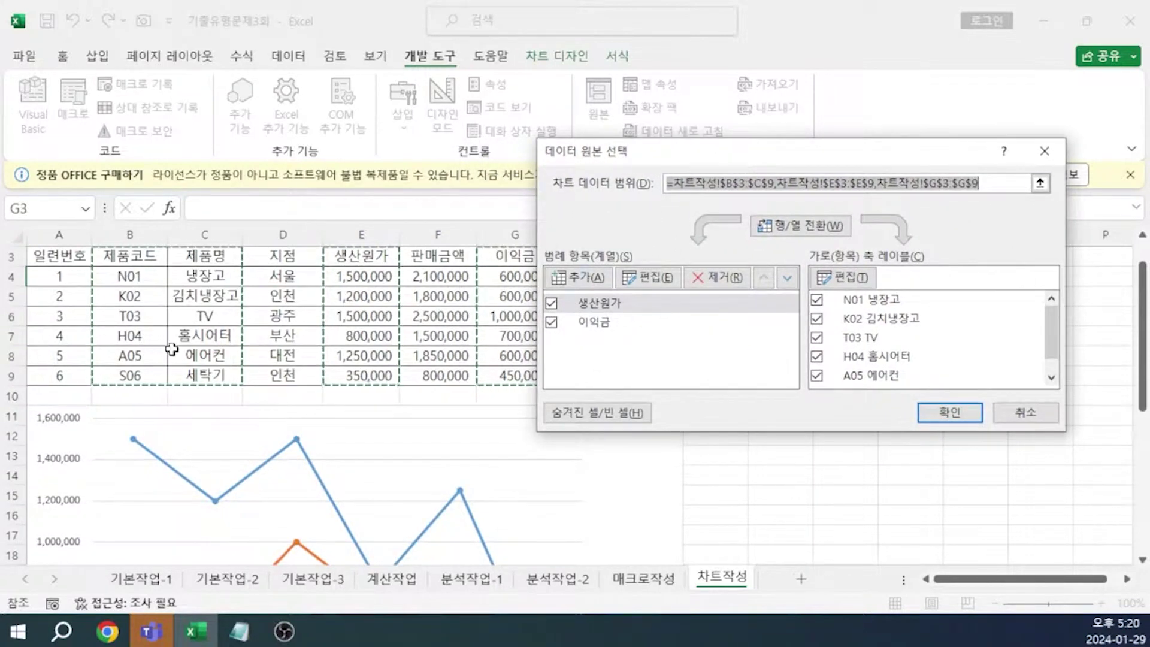
pyautogui.moveTo(718, 151); pyautogui.dragTo(823, 123)
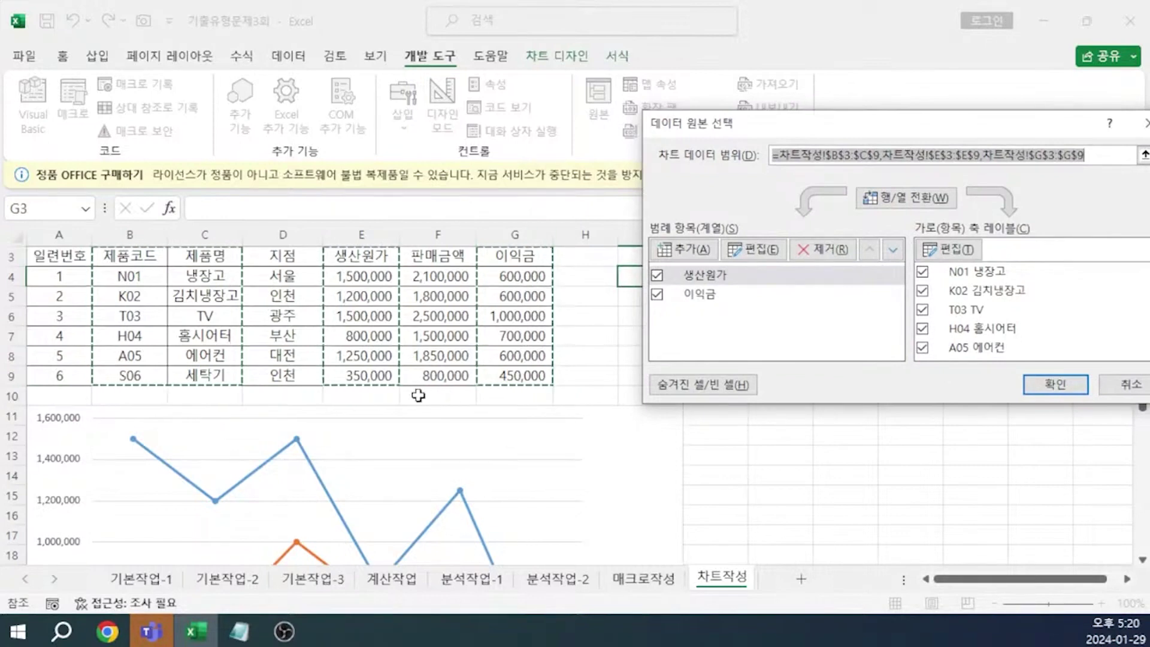
pyautogui.moveTo(205, 259); pyautogui.dragTo(201, 366)
pyautogui.moveTo(356, 265); pyautogui.dragTo(355, 367)
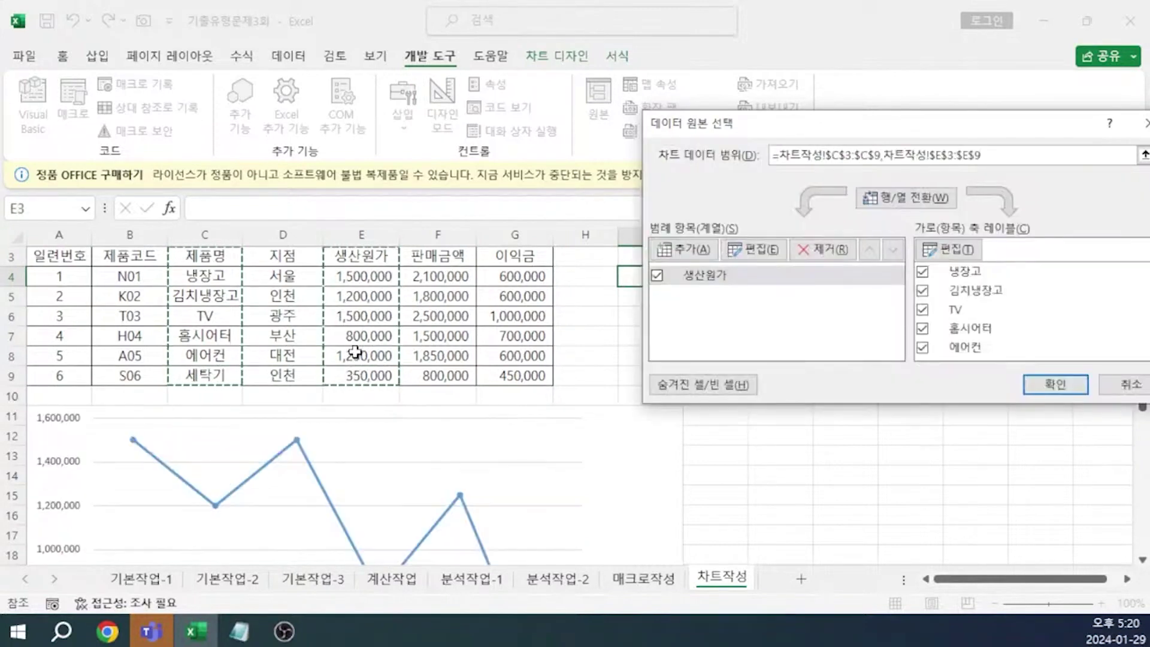
pyautogui.moveTo(507, 263); pyautogui.dragTo(506, 366)
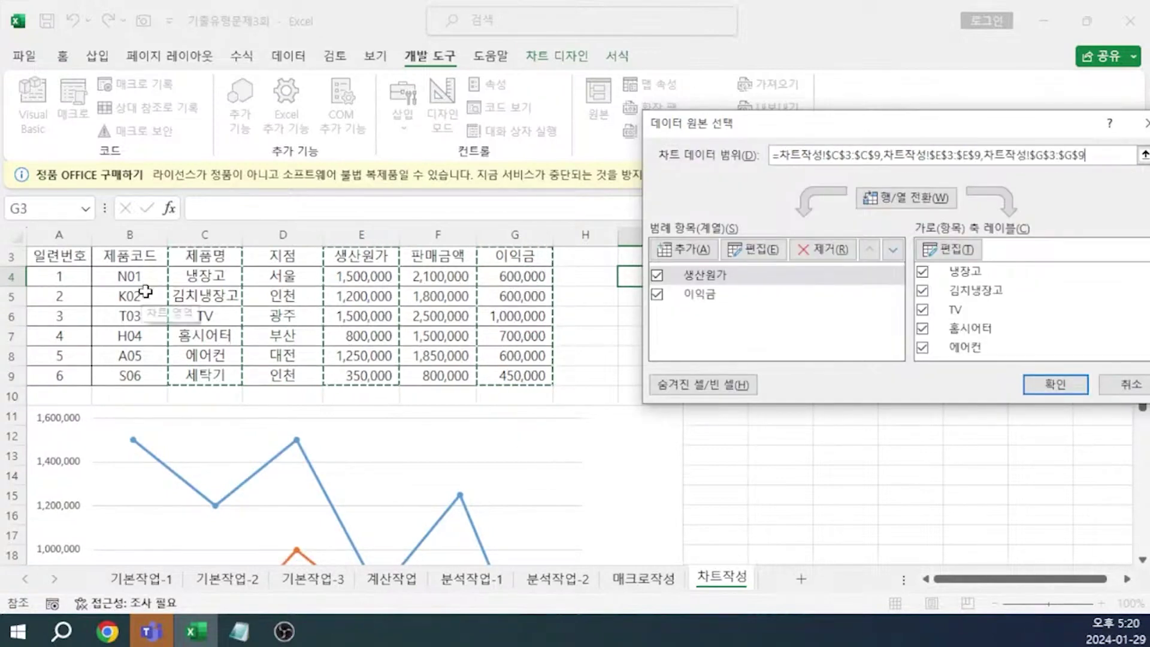
pyautogui.click(1028, 380)
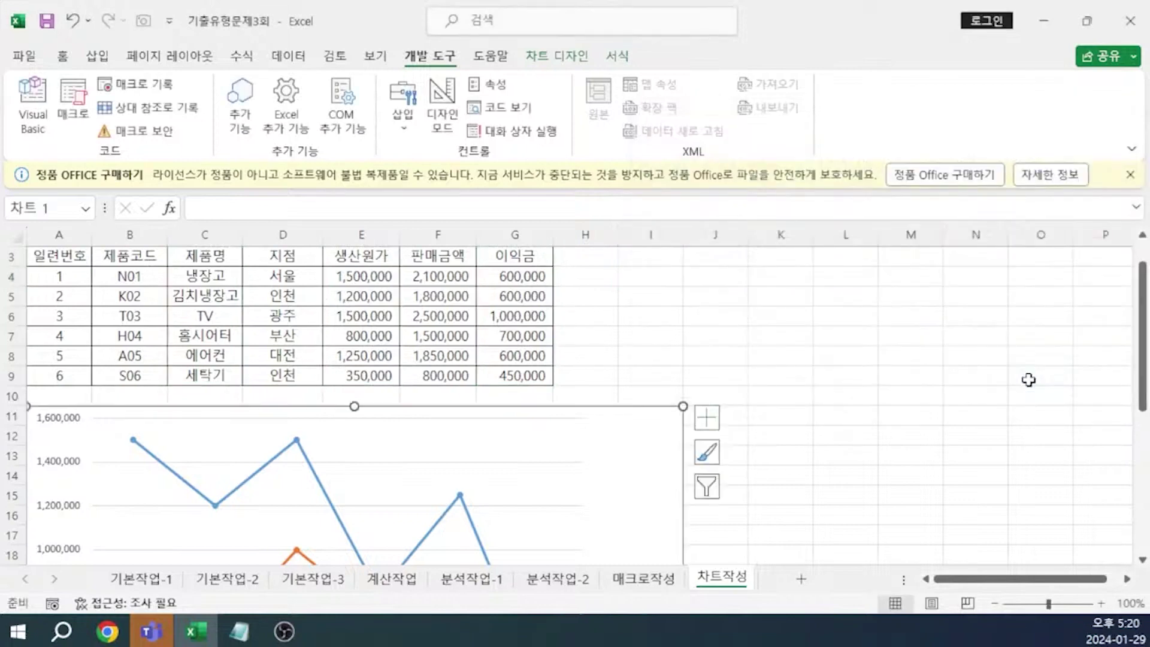
# Step: Change the chart type to 묶은 세로 막대형
pyautogui.scroll(-2, 575, 384)
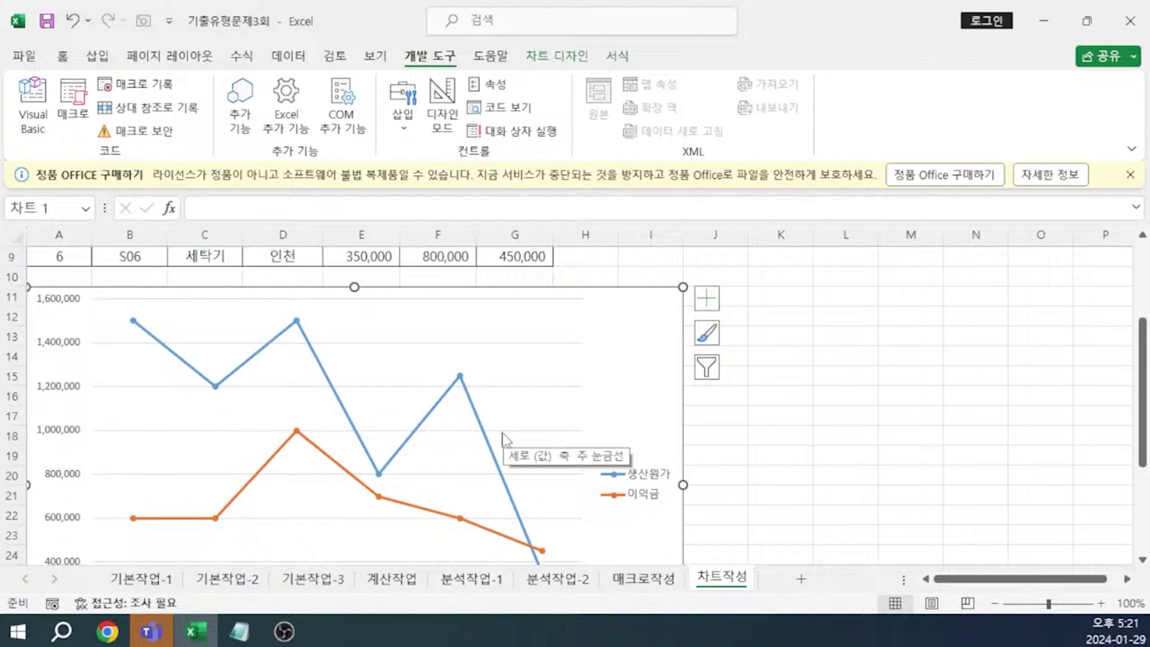
pyautogui.rightClick(639, 356)
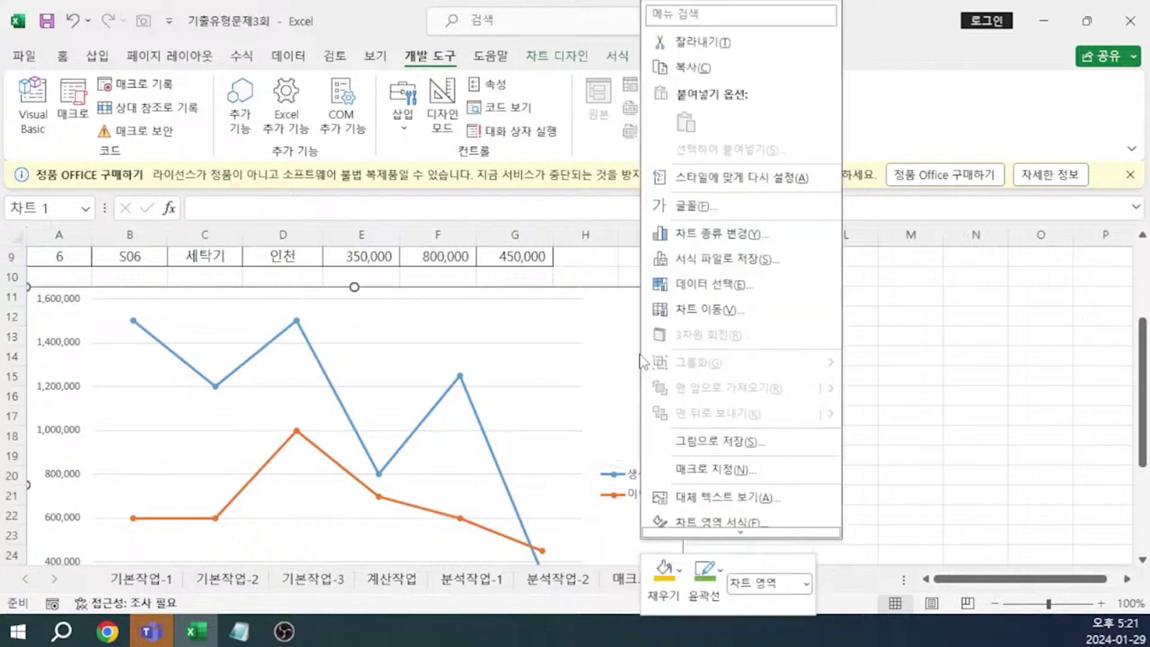
pyautogui.click(705, 241)
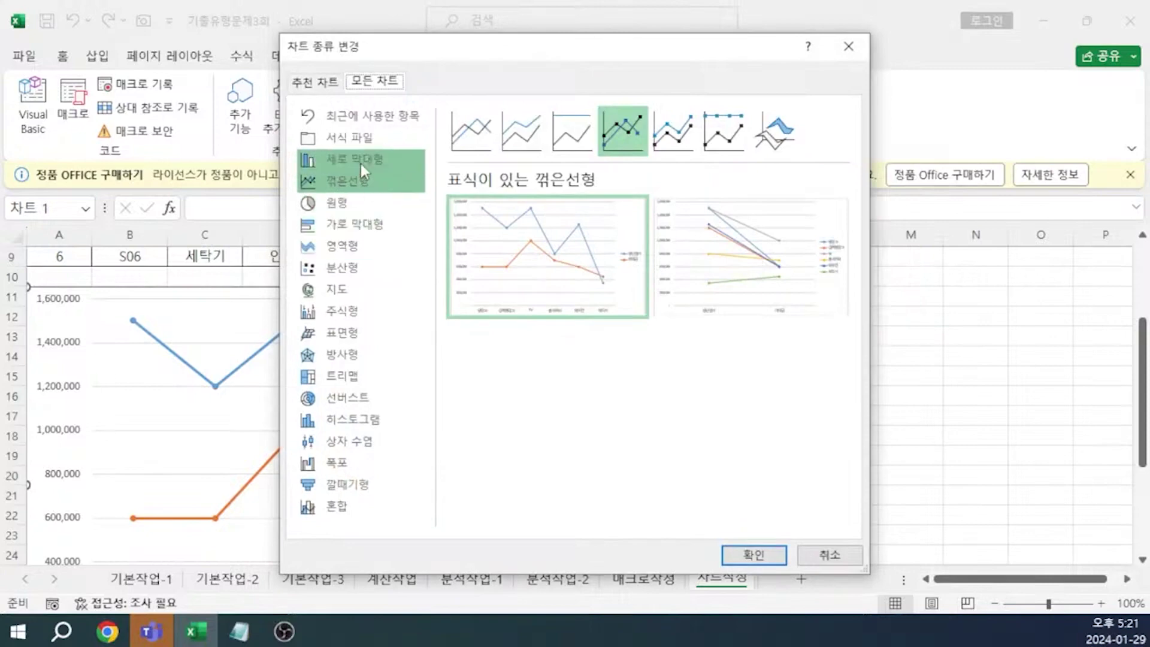
pyautogui.click(361, 164)
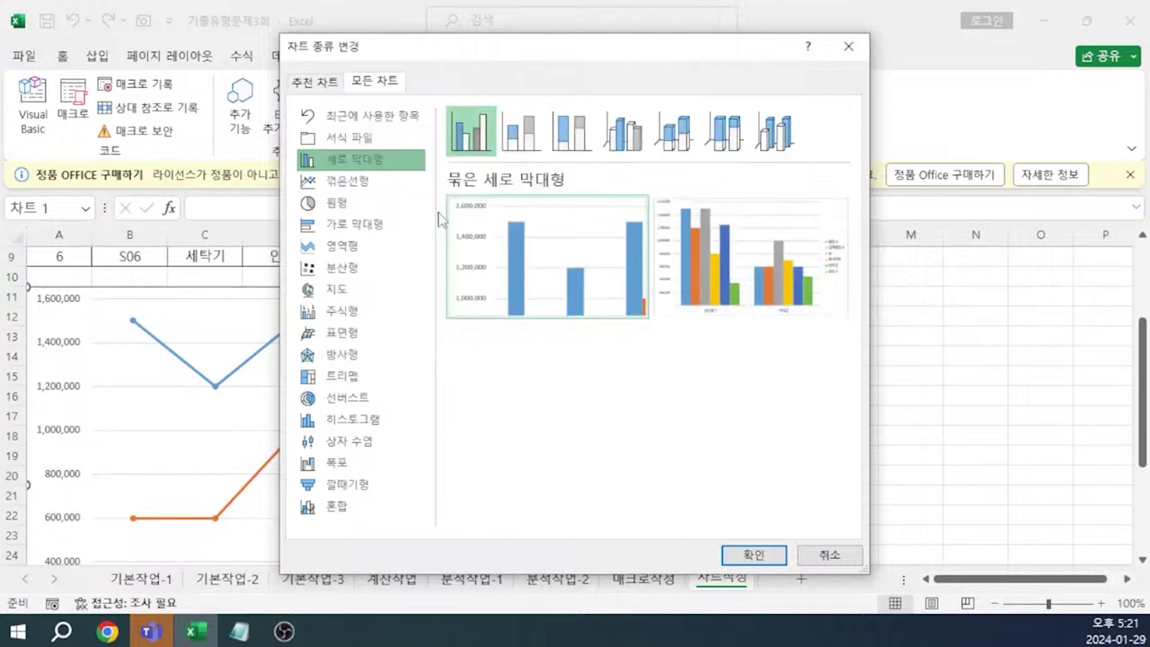
pyautogui.click(753, 554)
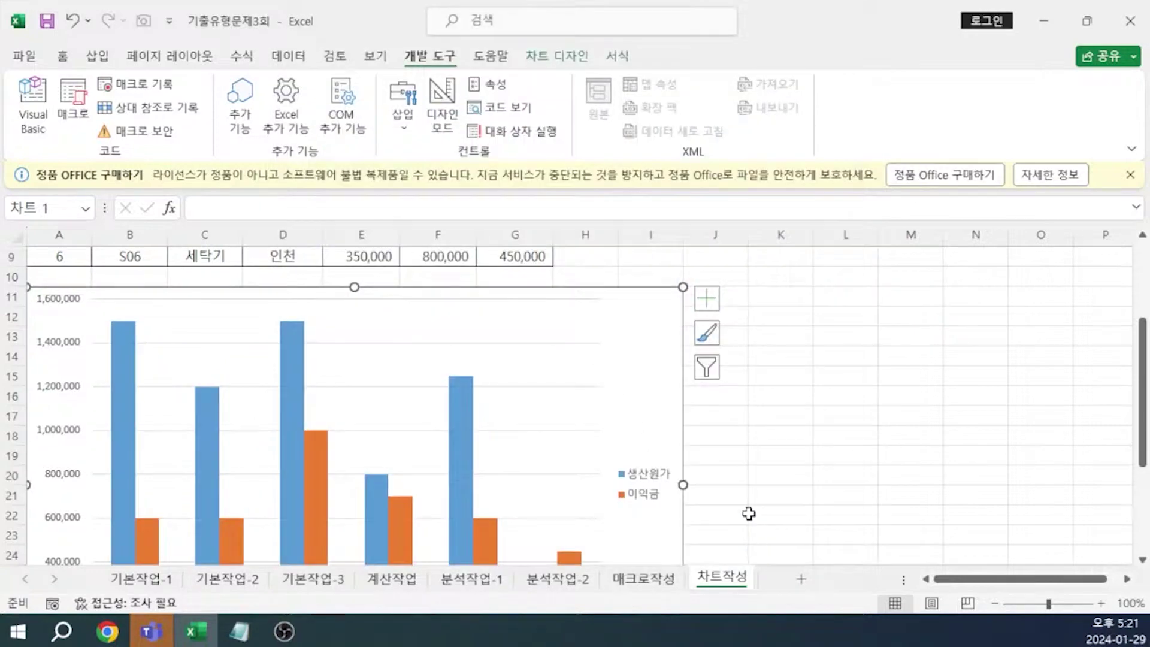
# Step: Check the chart title instructions in Notepad, return to Excel and add a chart title element to the chart
pyautogui.scroll(-1, 791, 475)
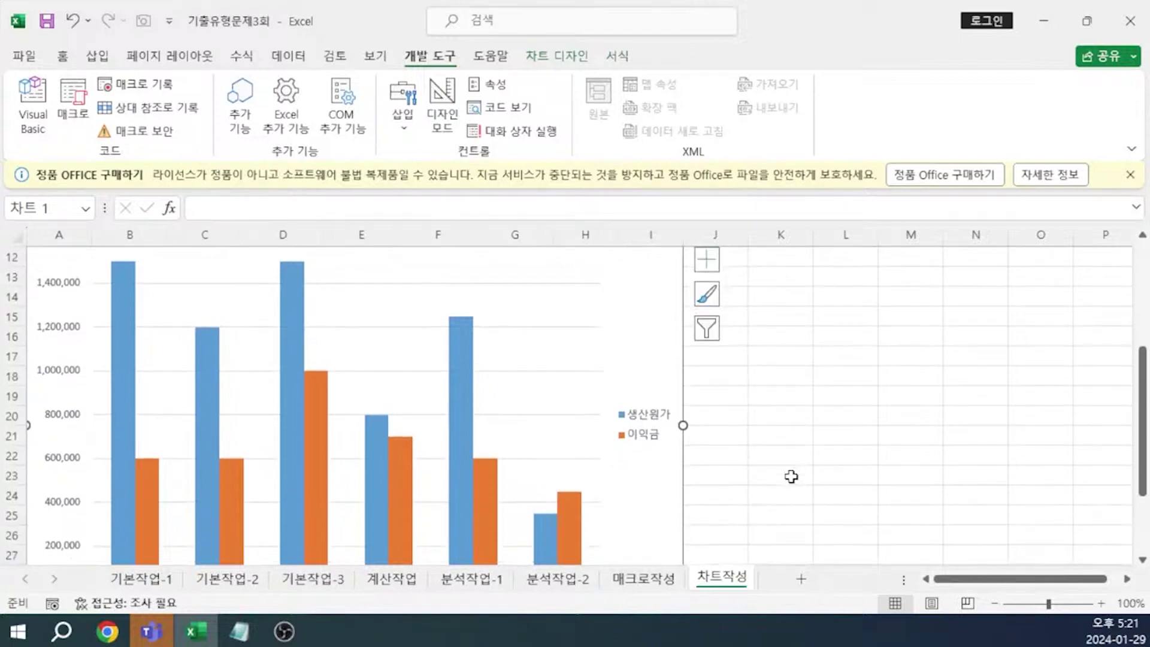
pyautogui.hotkey('alt', 'Tab')
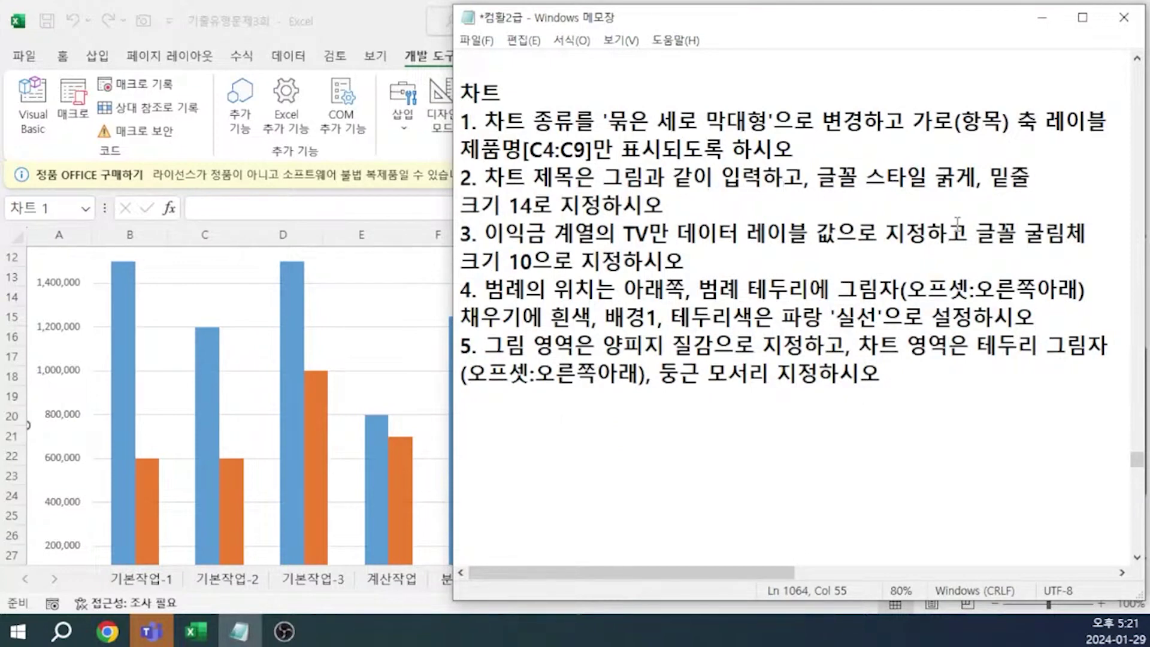
pyautogui.hotkey('alt', 'Tab')
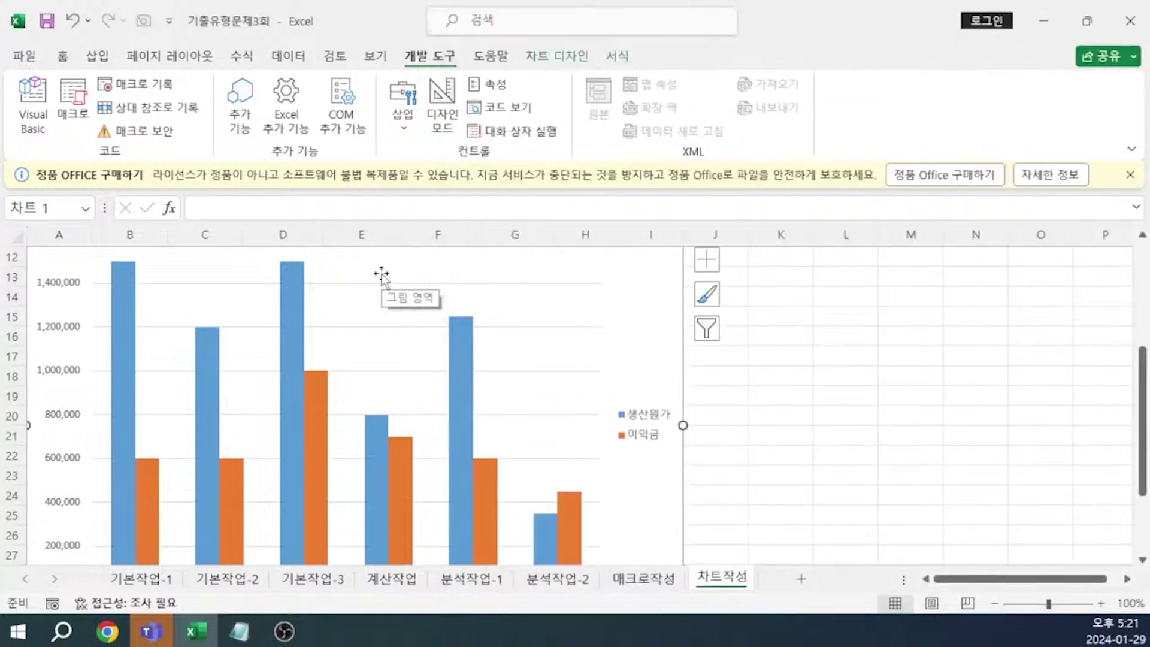
pyautogui.click(708, 261)
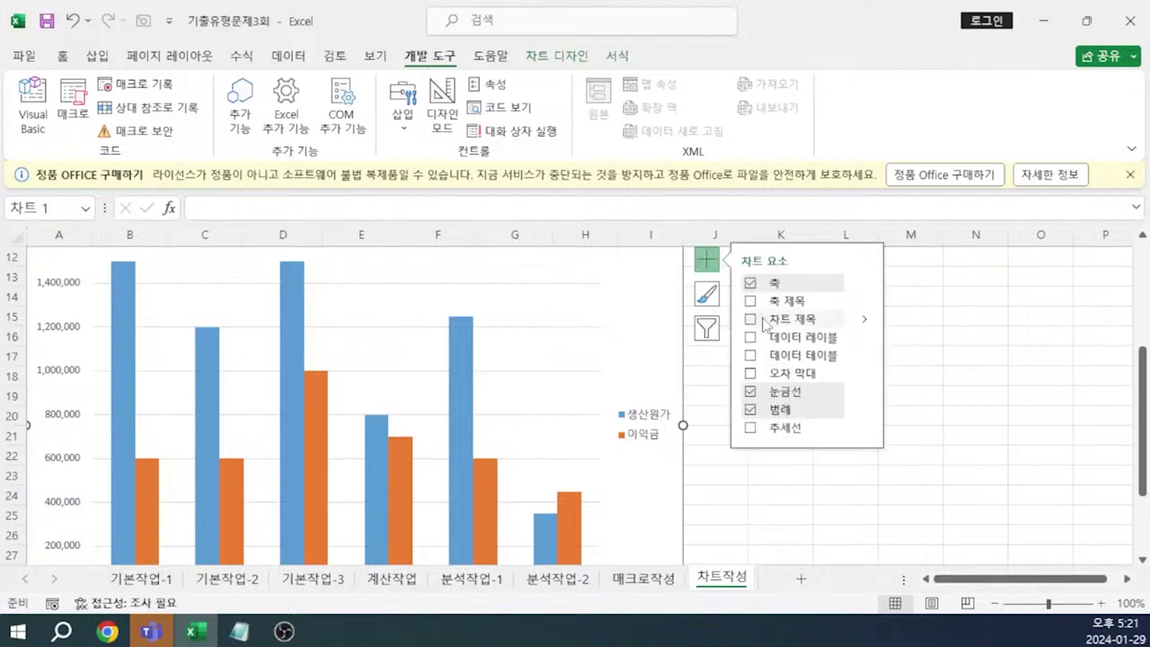
pyautogui.click(766, 325)
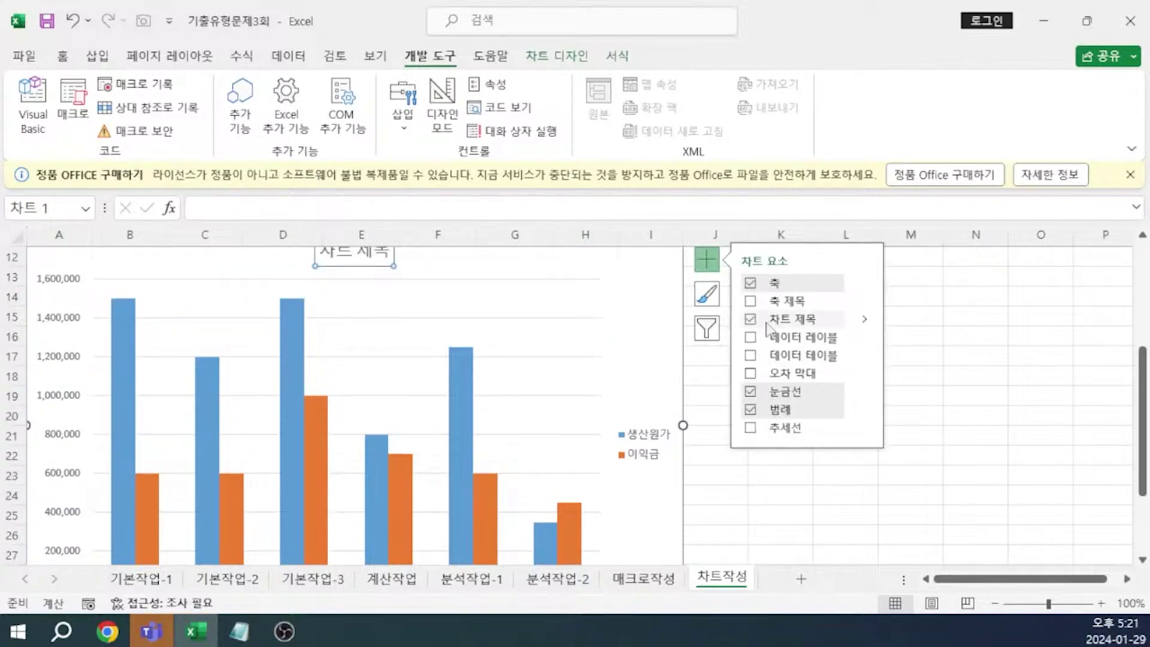
# Step: Replace the chart title text with 가전제품 생산원가와 이익금 비교
pyautogui.click(364, 258)
pyautogui.write('가')
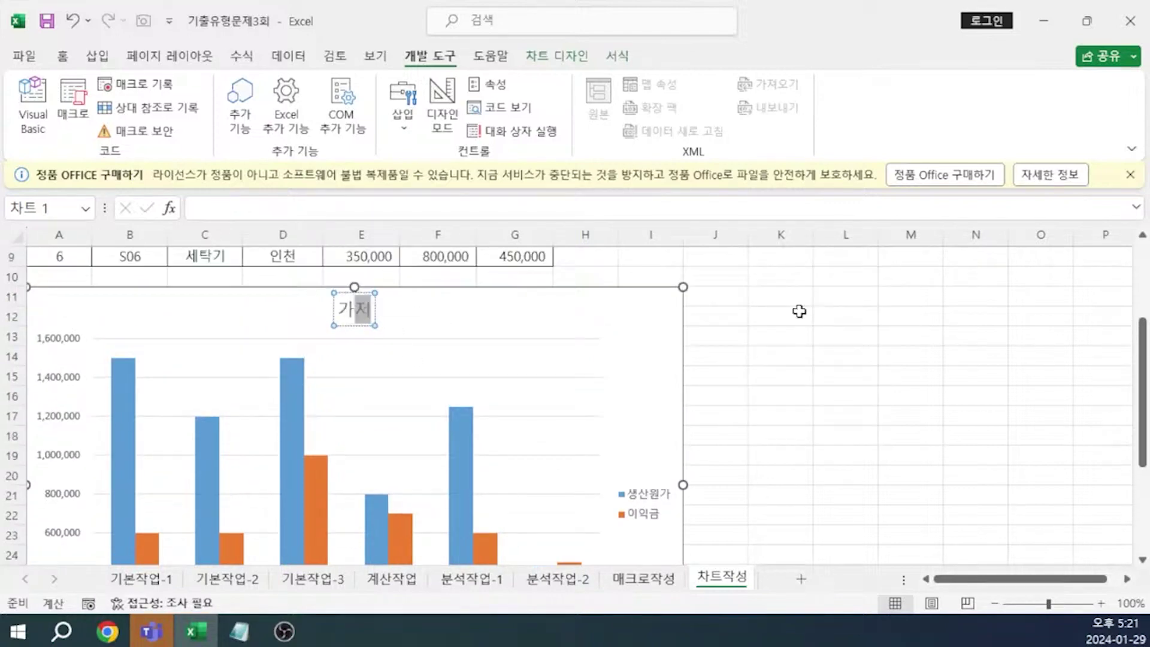
pyautogui.write('전제품 생산우')
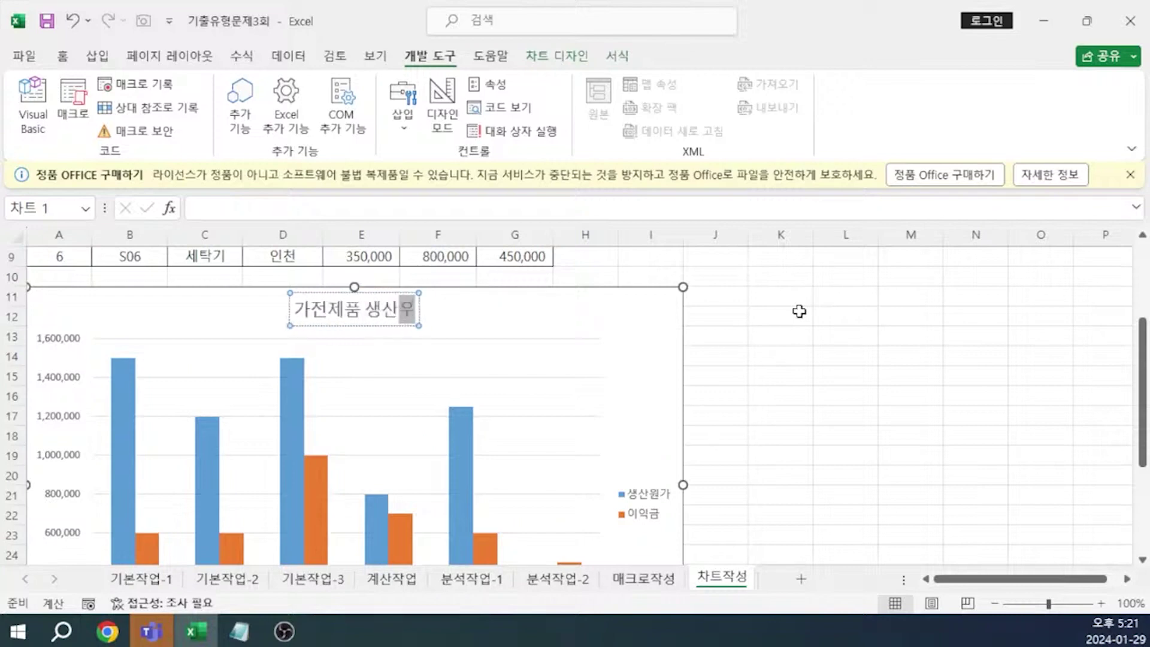
pyautogui.write('원가와 이익금')
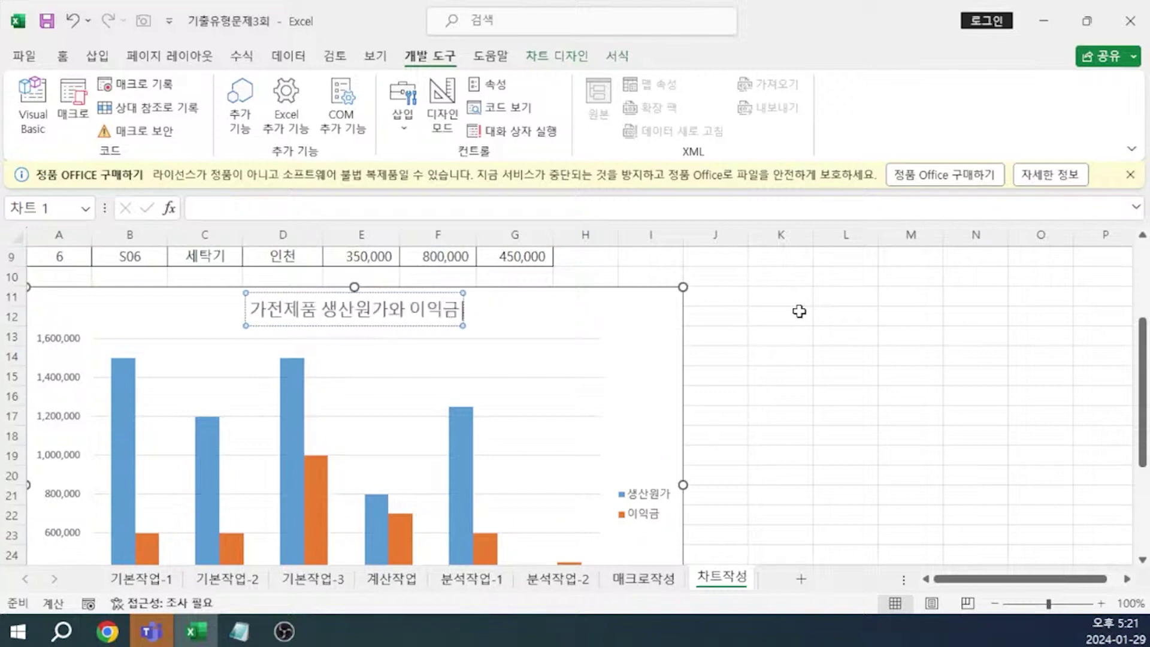
pyautogui.write(' 비교')
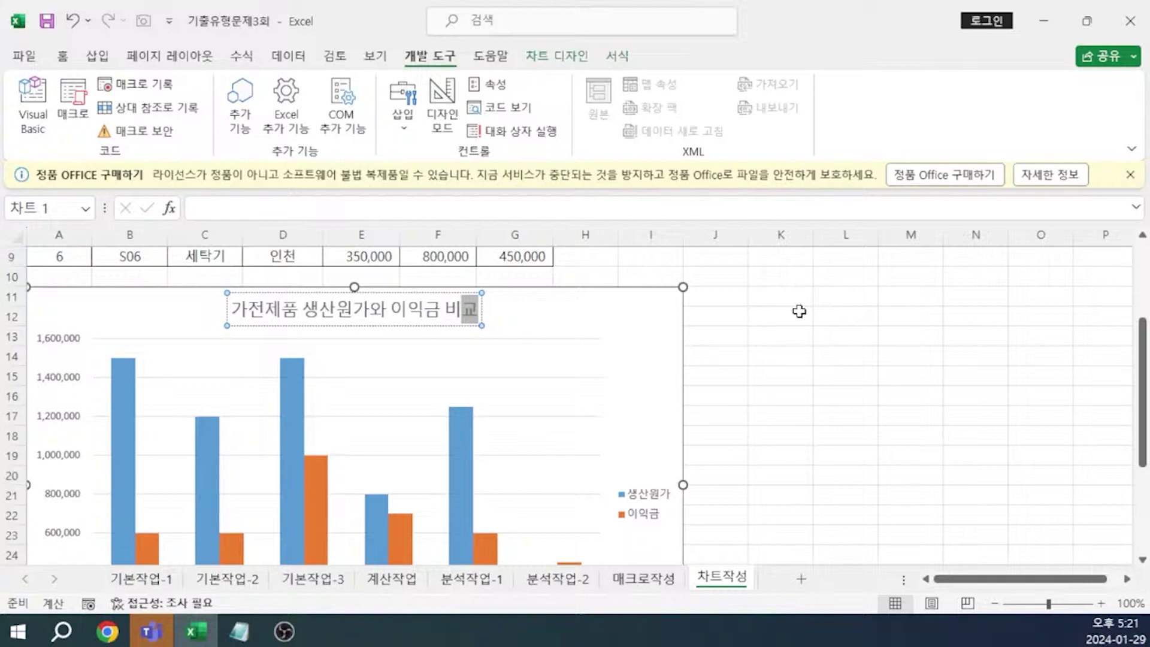
pyautogui.press('Escape')
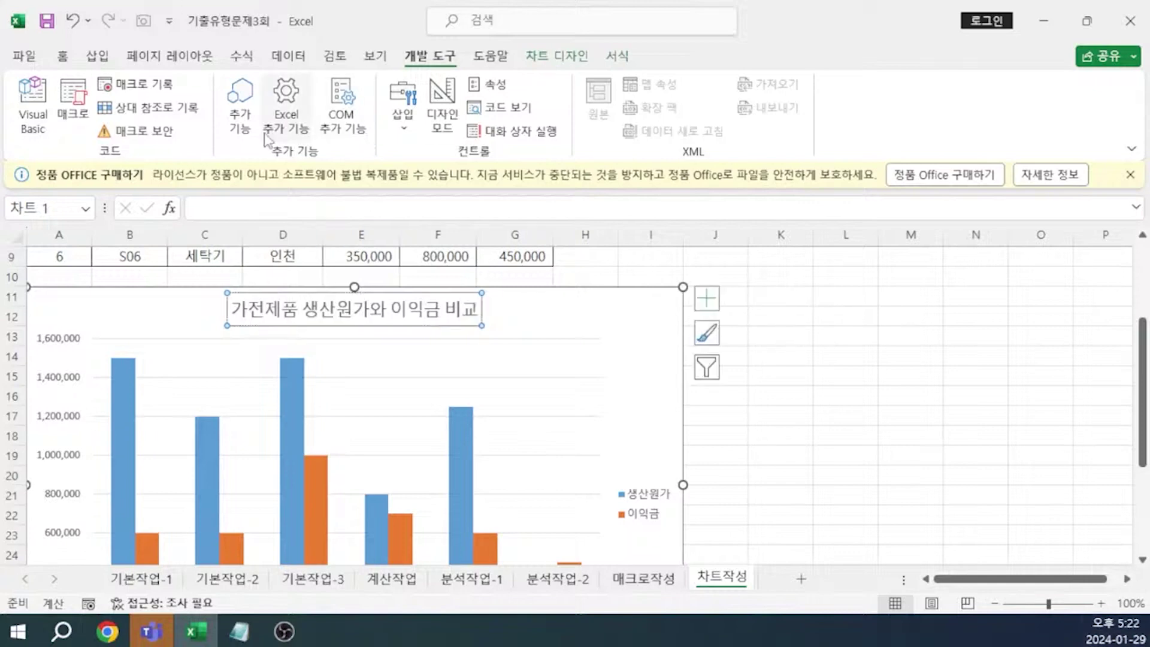
# Step: Make the chart title bold and underlined
pyautogui.click(63, 58)
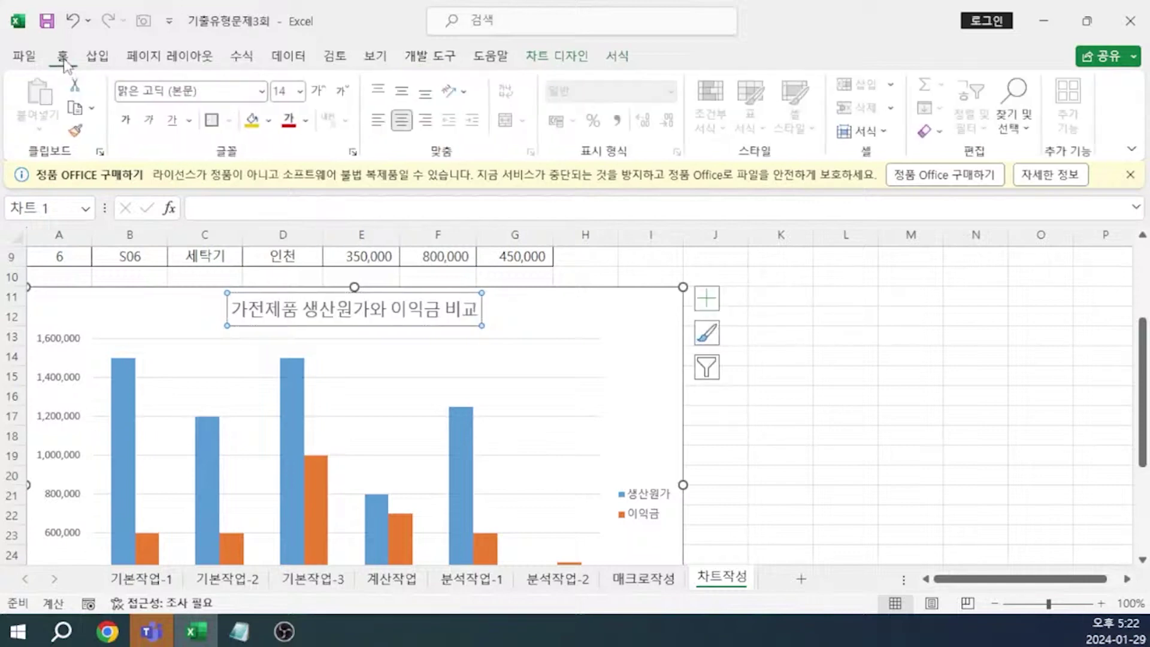
pyautogui.click(132, 126)
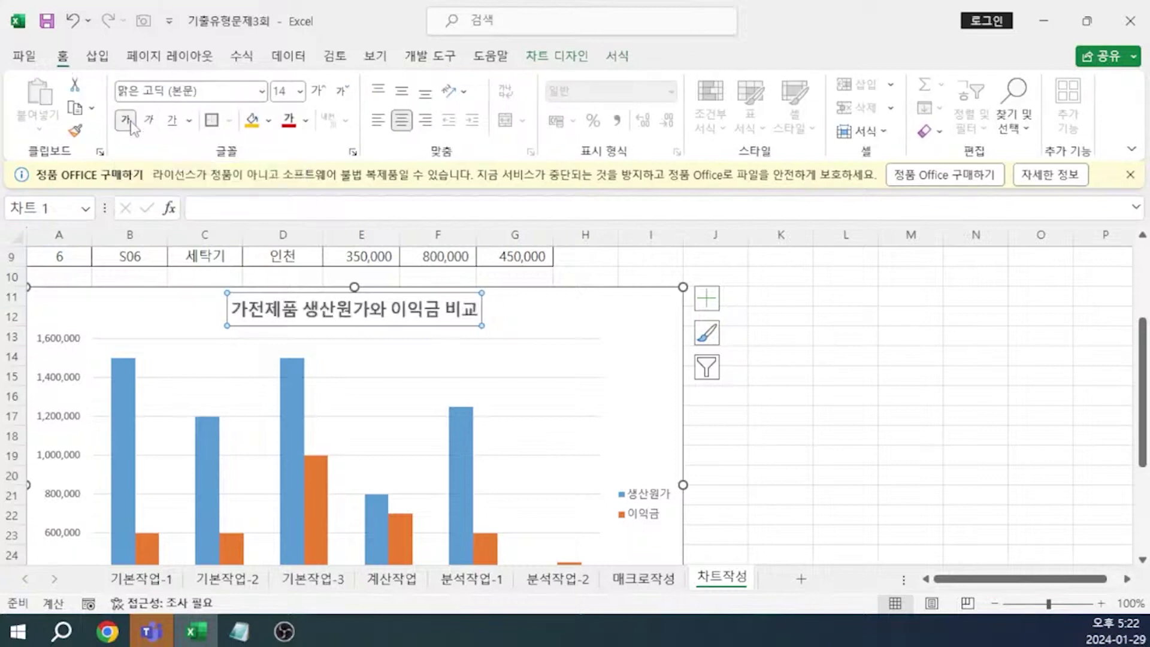
pyautogui.click(173, 123)
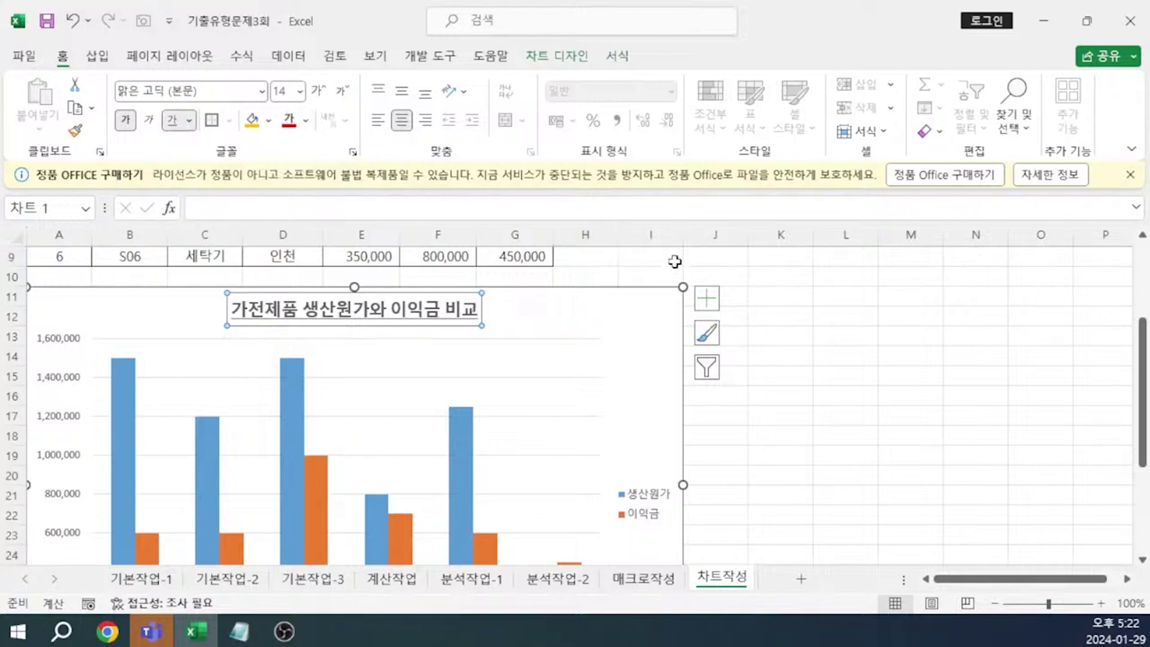
# Step: Check the instructions in Notepad, return to Excel and add a value data label to only the TV bar of the 이익금 series
pyautogui.hotkey('alt', 'Tab')
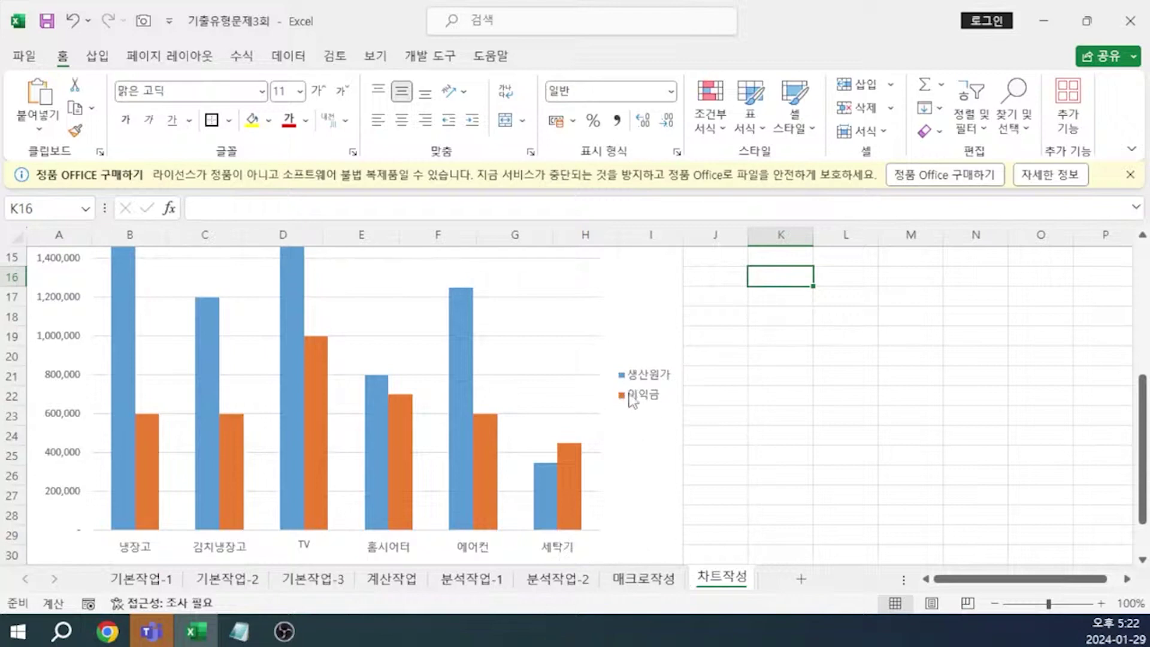
pyautogui.click(314, 469)
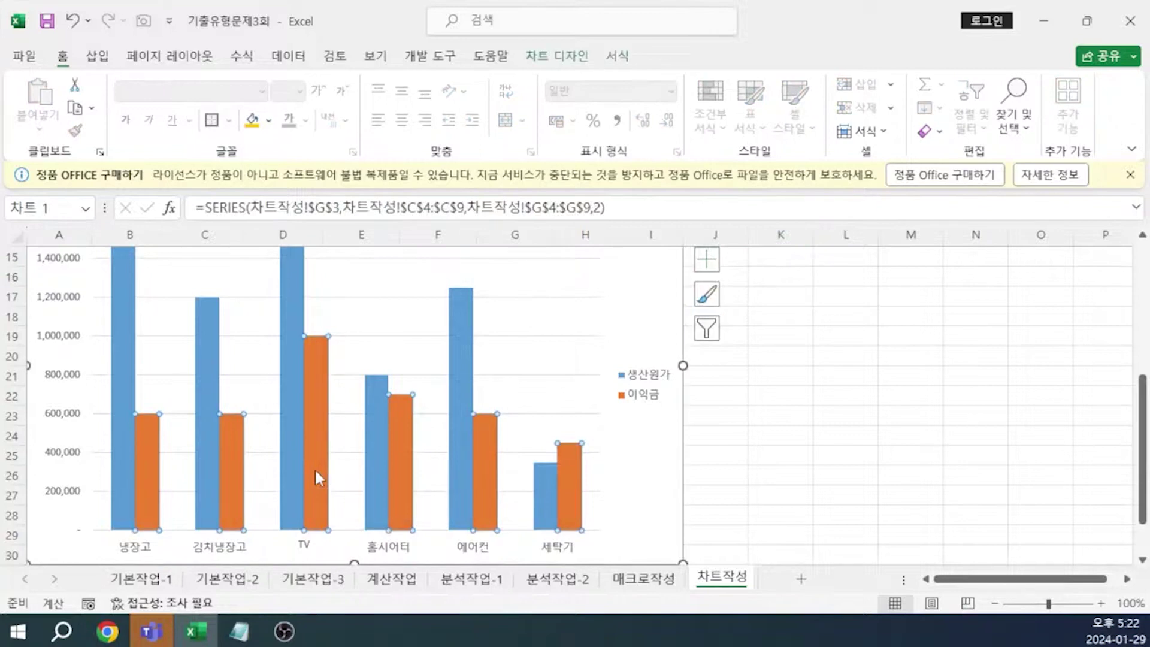
pyautogui.click(315, 468)
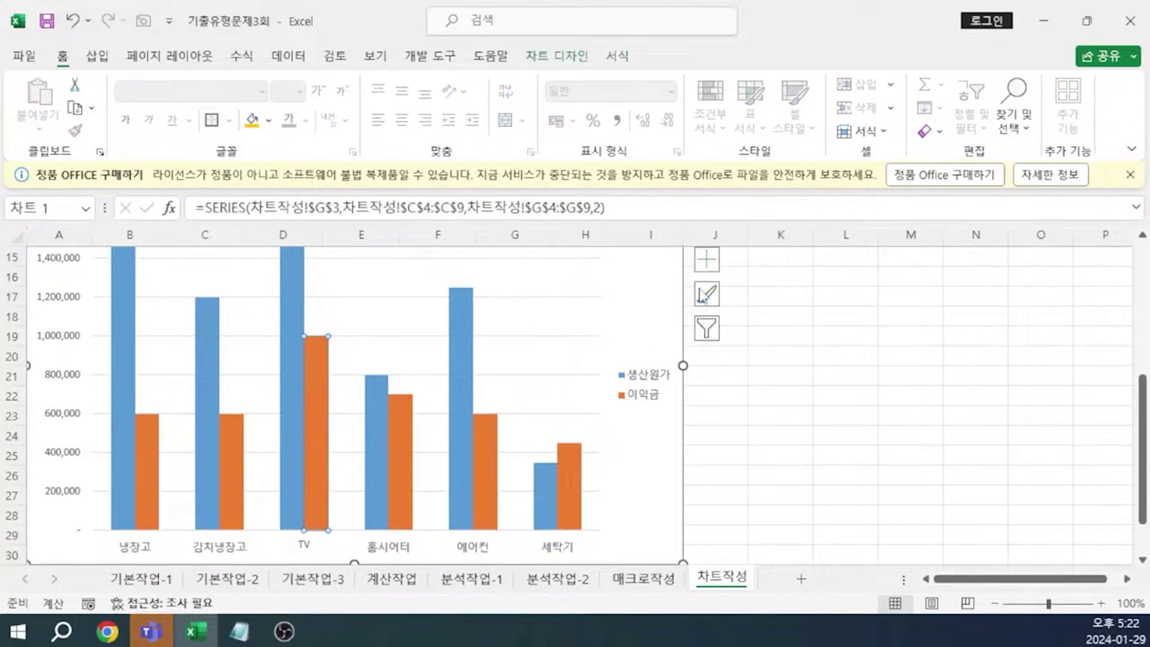
pyautogui.click(708, 262)
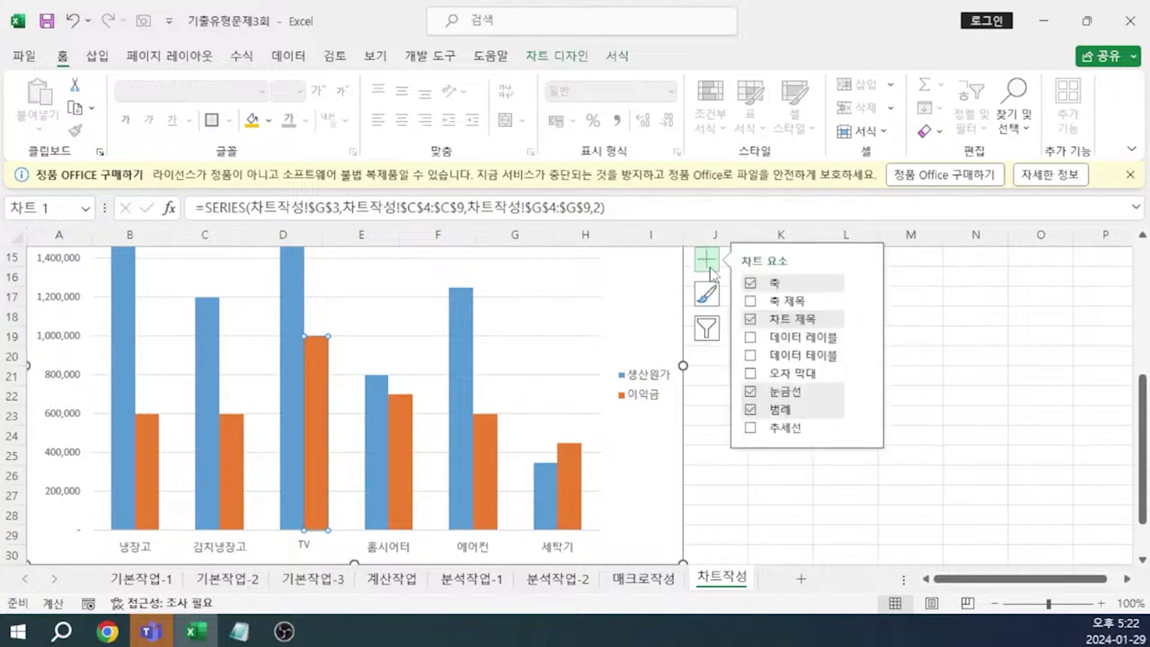
pyautogui.click(801, 342)
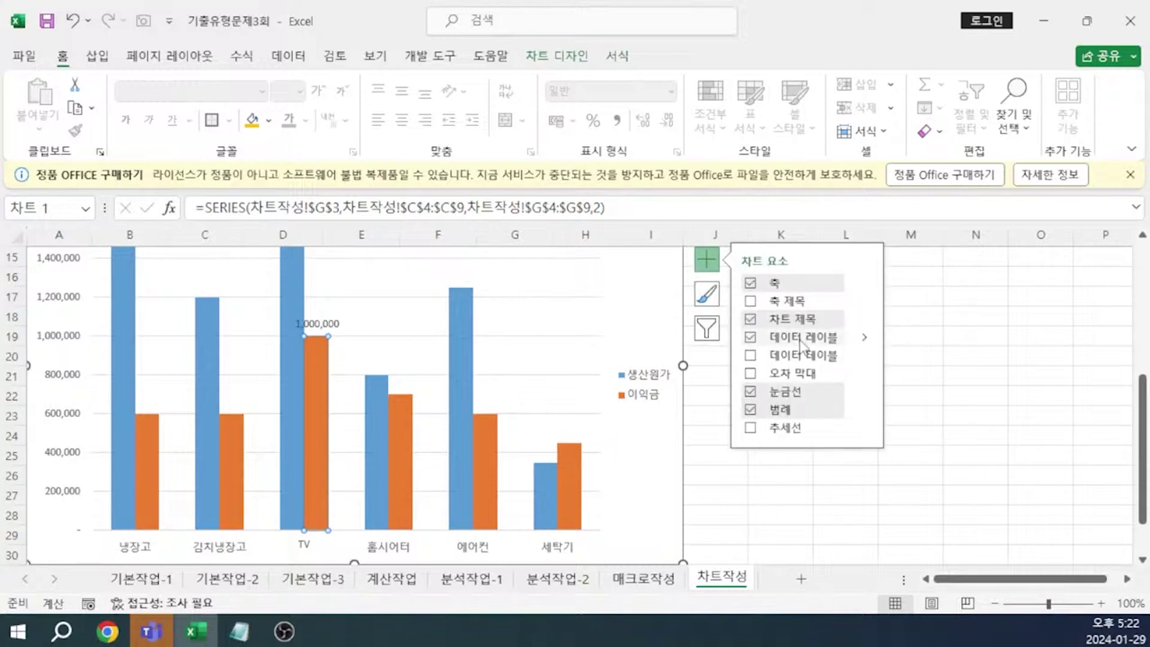
pyautogui.click(865, 338)
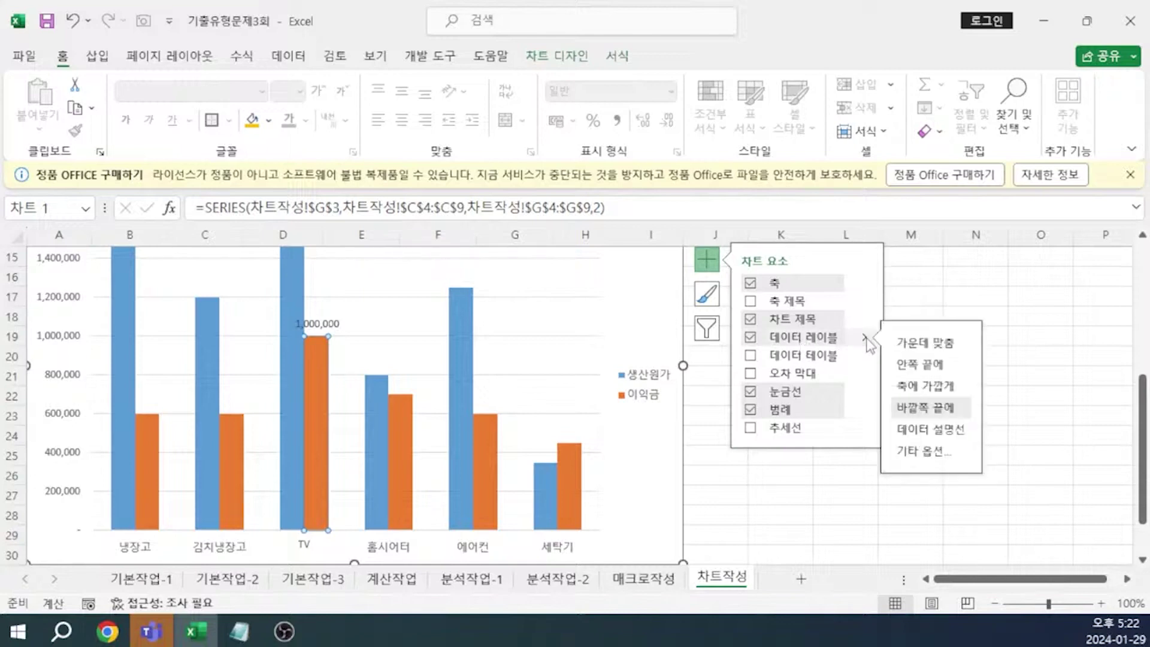
# Step: Set the TV data label's font to 굴림체 and its size to 10
pyautogui.click(337, 324)
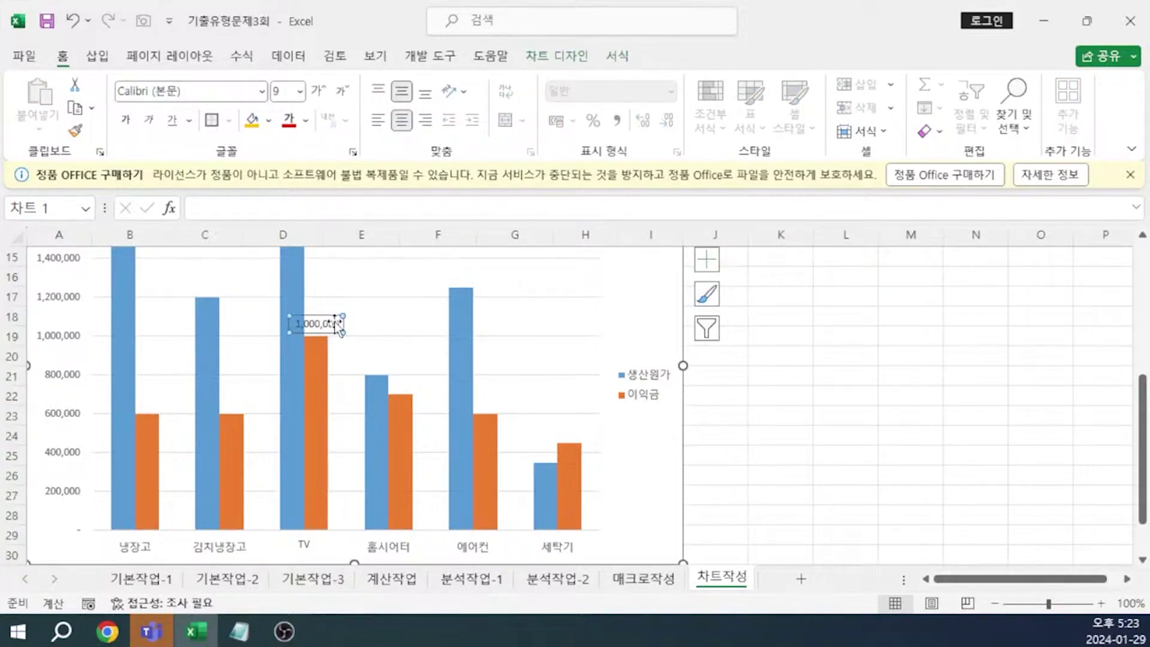
pyautogui.click(202, 91)
pyautogui.write('굴림체')
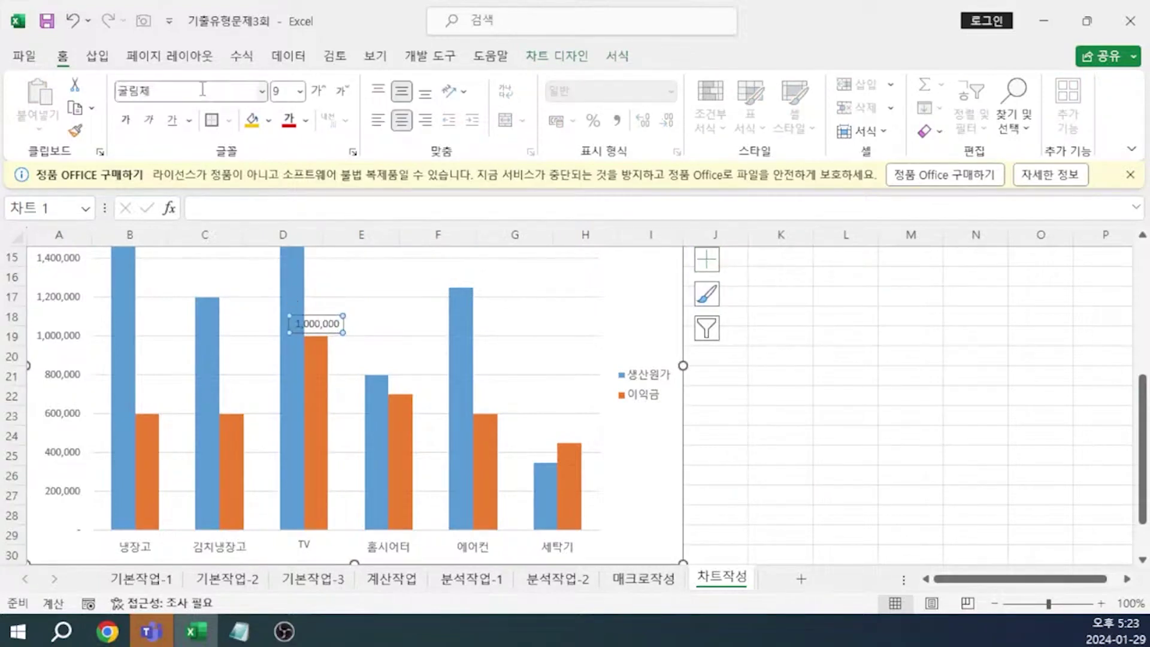
pyautogui.press('Return')
pyautogui.click(294, 90)
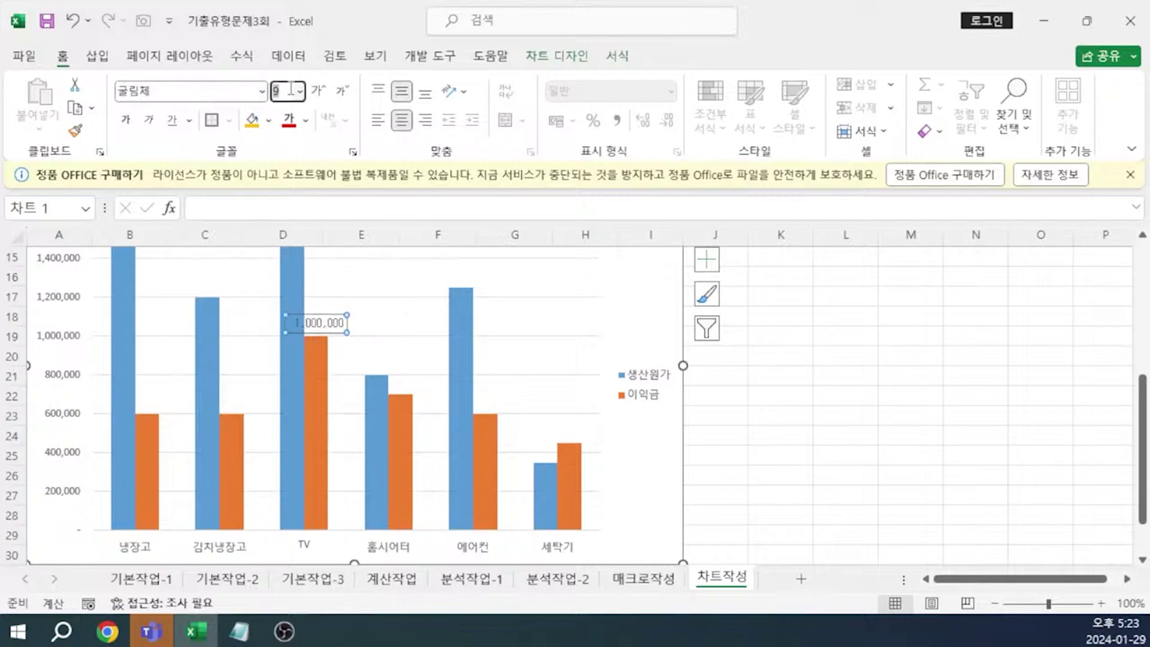
pyautogui.write('10')
pyautogui.press('Return')
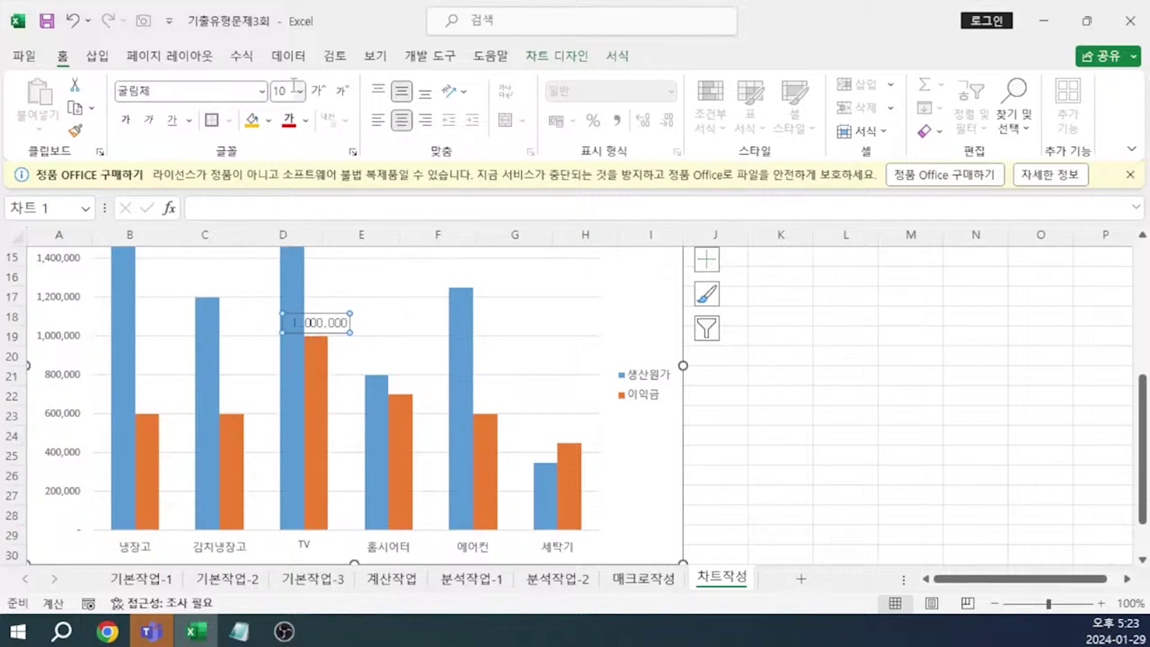
# Step: Check the legend instructions in Notepad, return to Excel and set the chart's legend position to 아래쪽
pyautogui.hotkey('alt', 'Tab')
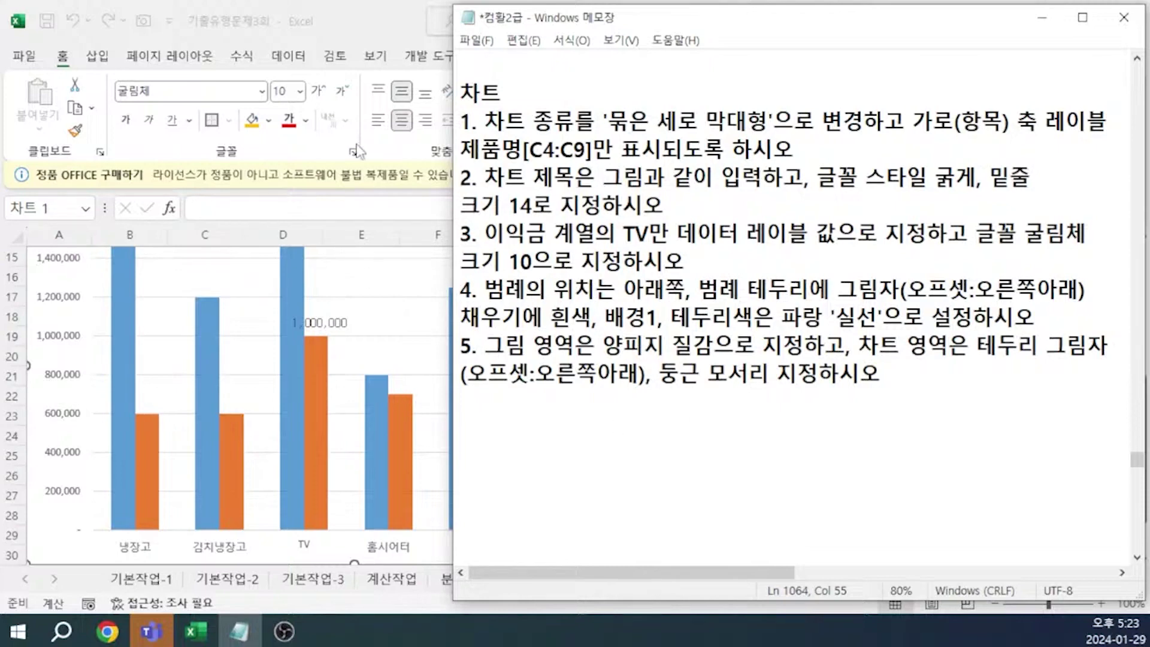
pyautogui.click(387, 13)
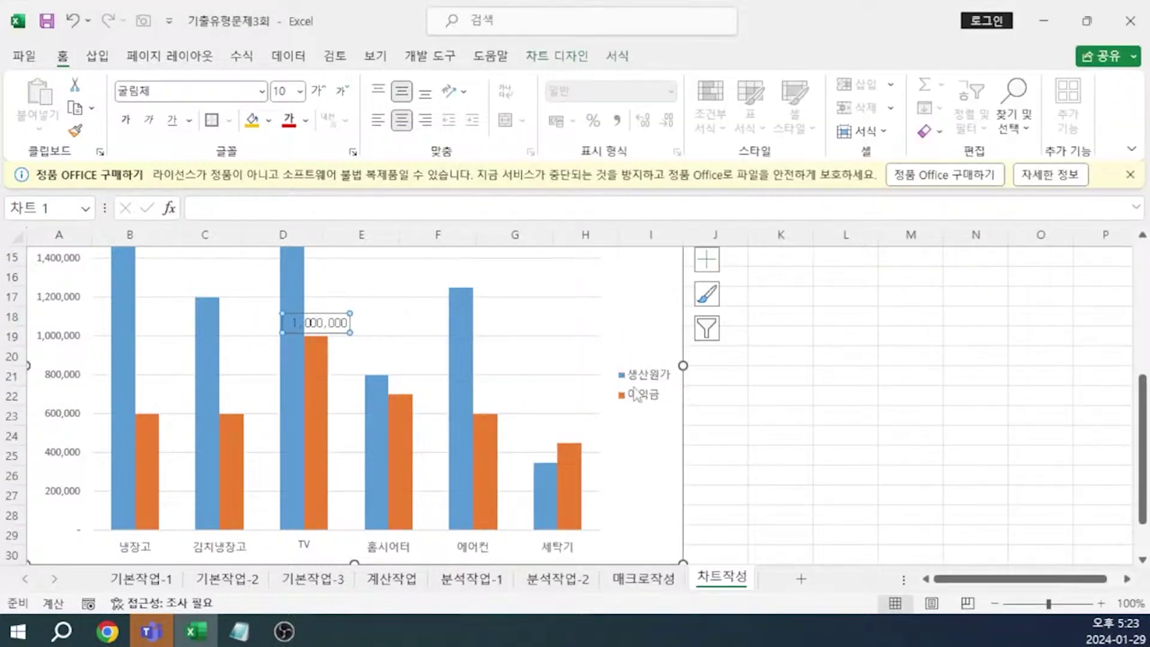
pyautogui.click(542, 57)
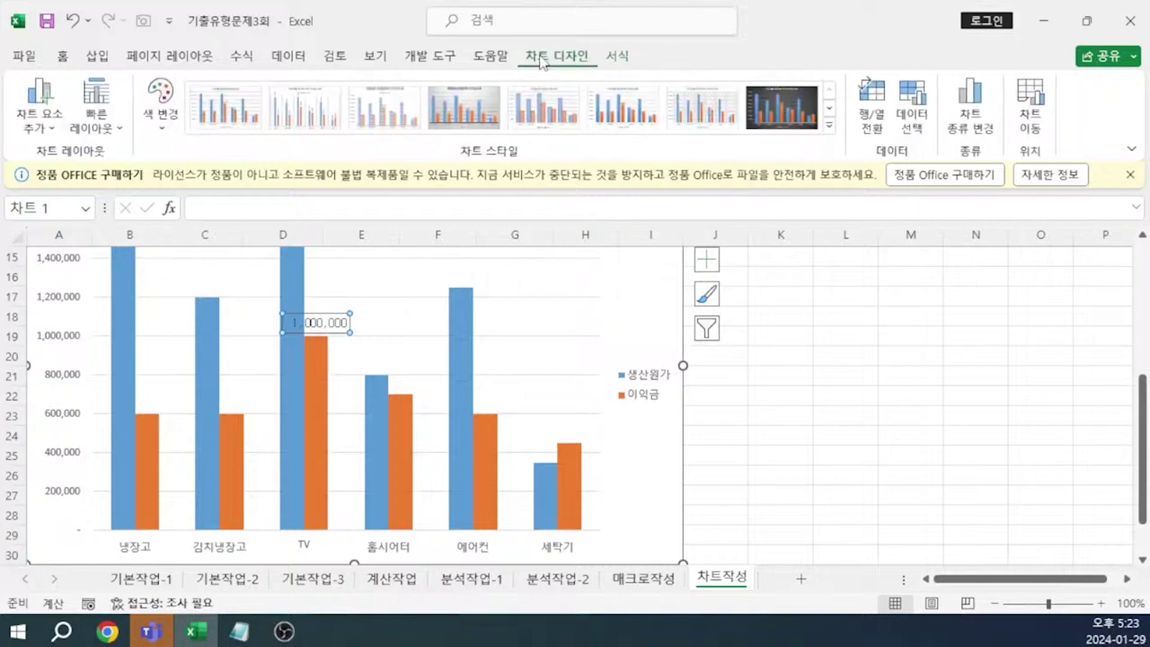
pyautogui.click(31, 131)
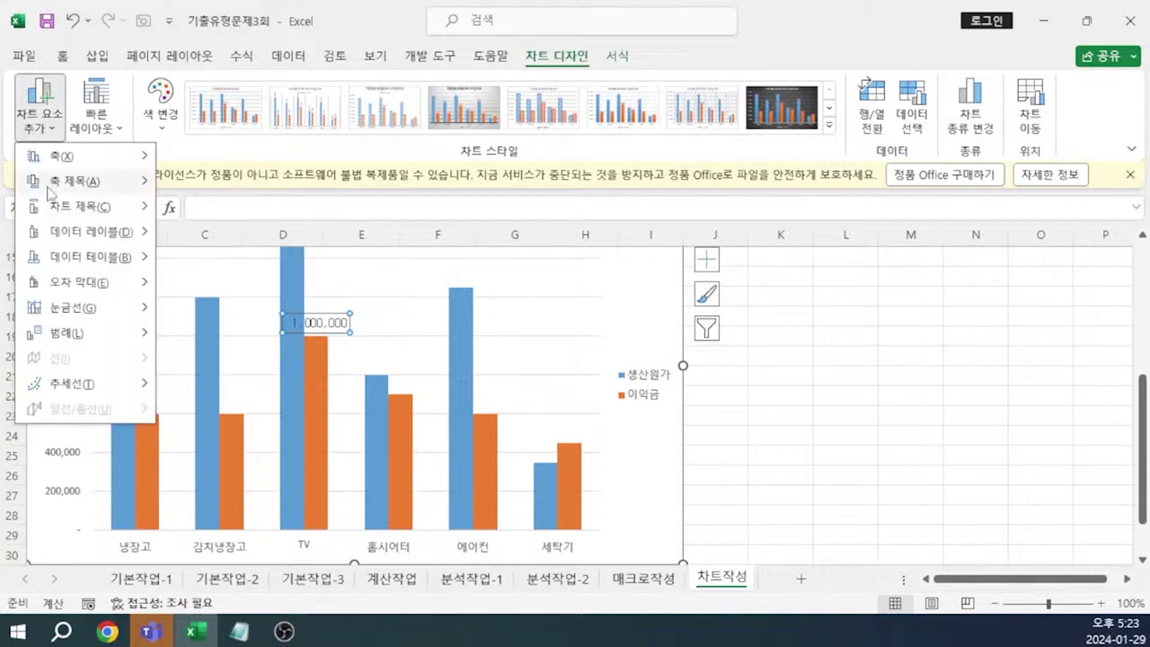
pyautogui.moveTo(93, 332)
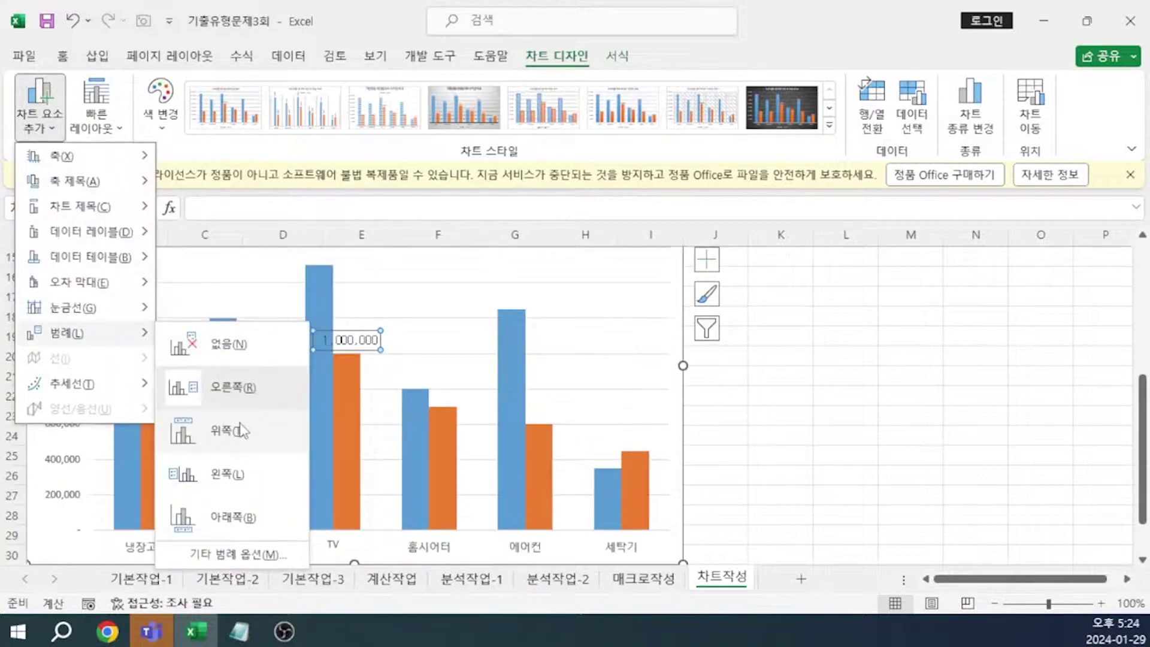
pyautogui.click(233, 517)
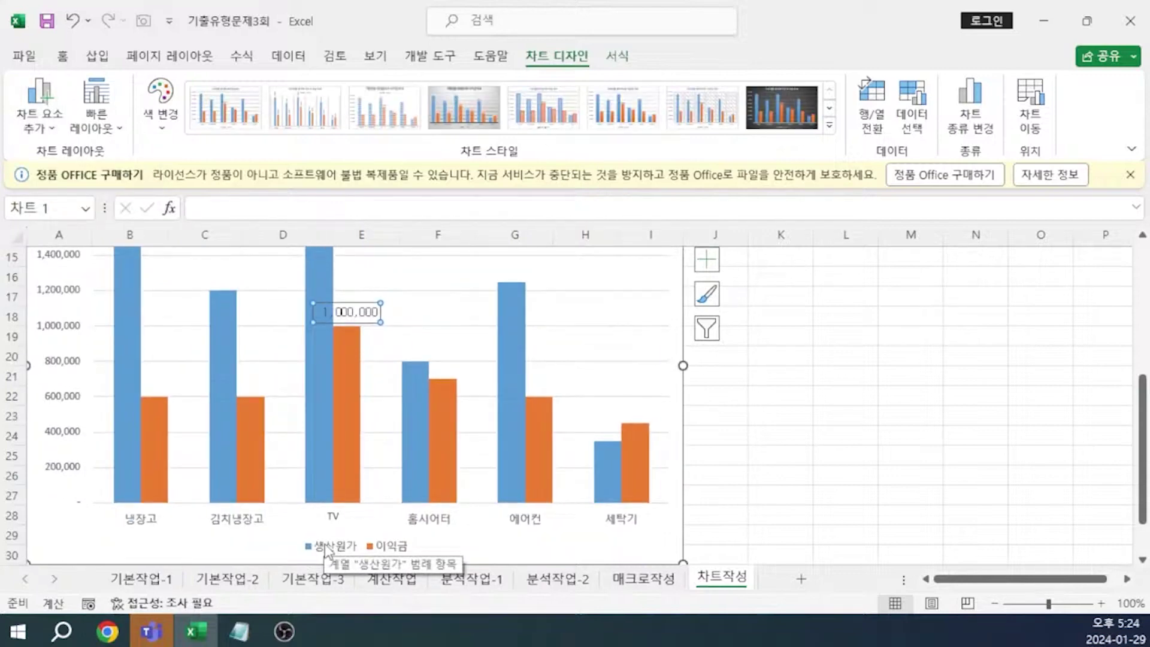
# Step: Apply the outer shadow preset 오프셋: 오른쪽 아래 to the chart legend
pyautogui.click(326, 549)
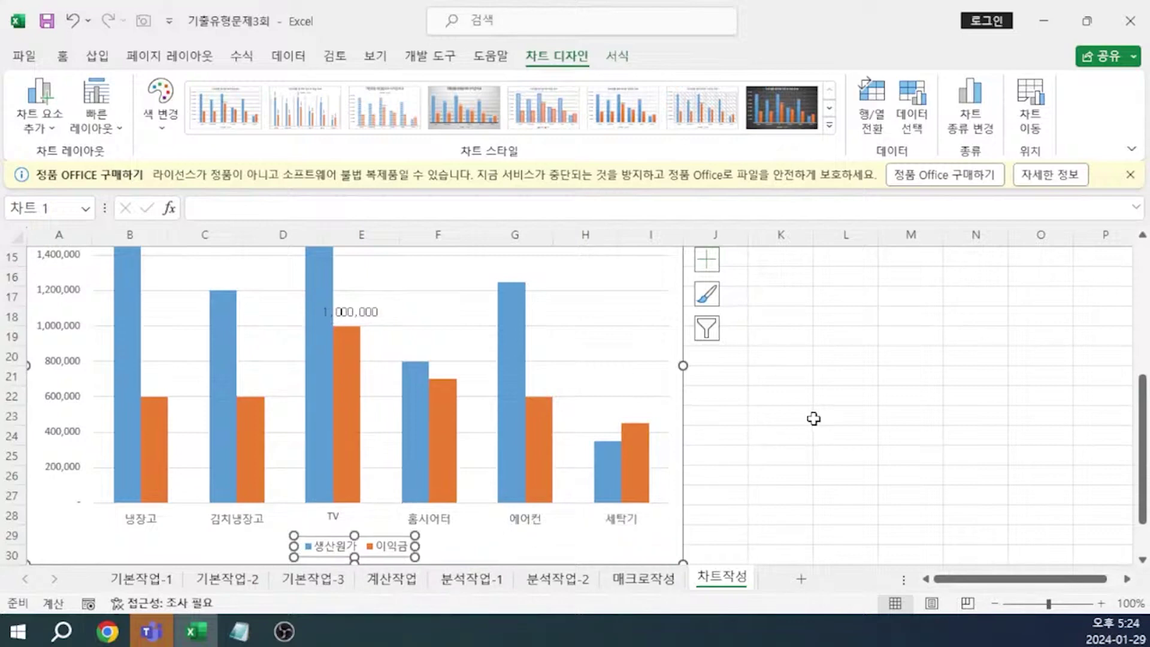
pyautogui.hotkey('ctrl', '1')
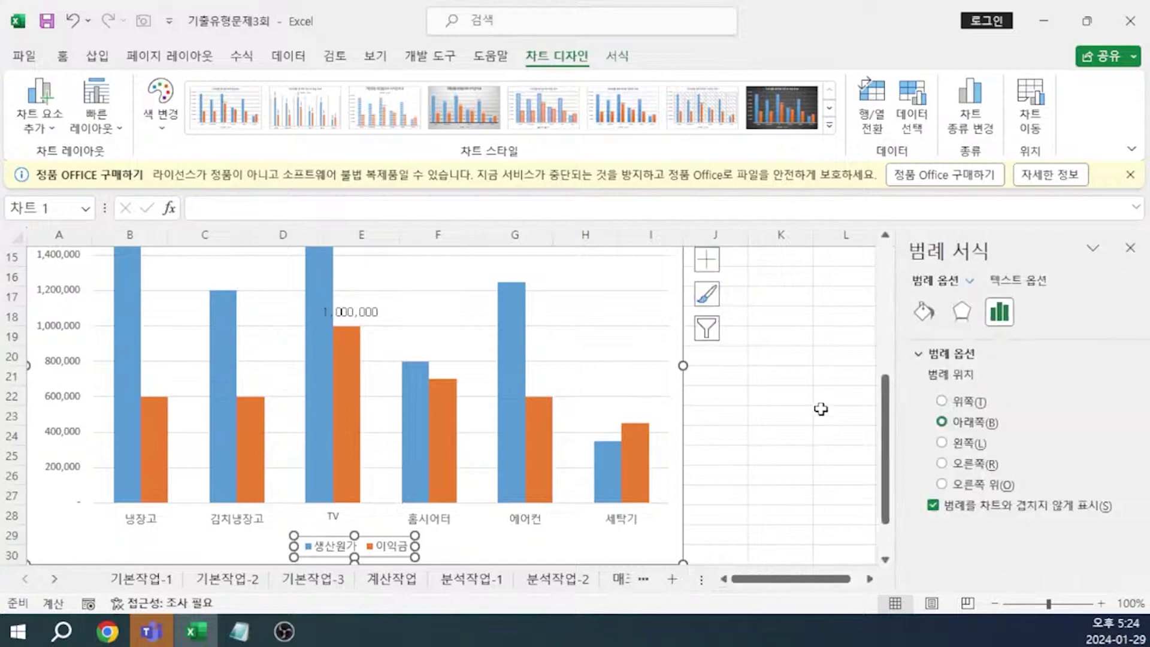
pyautogui.click(960, 322)
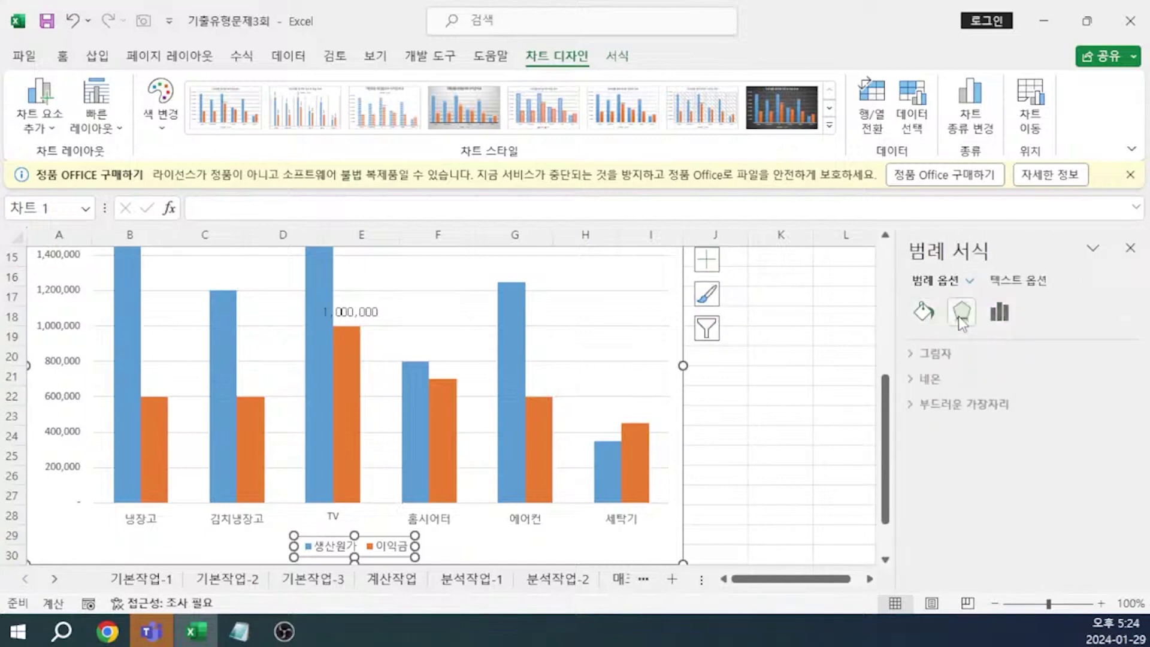
pyautogui.click(937, 354)
pyautogui.click(1091, 385)
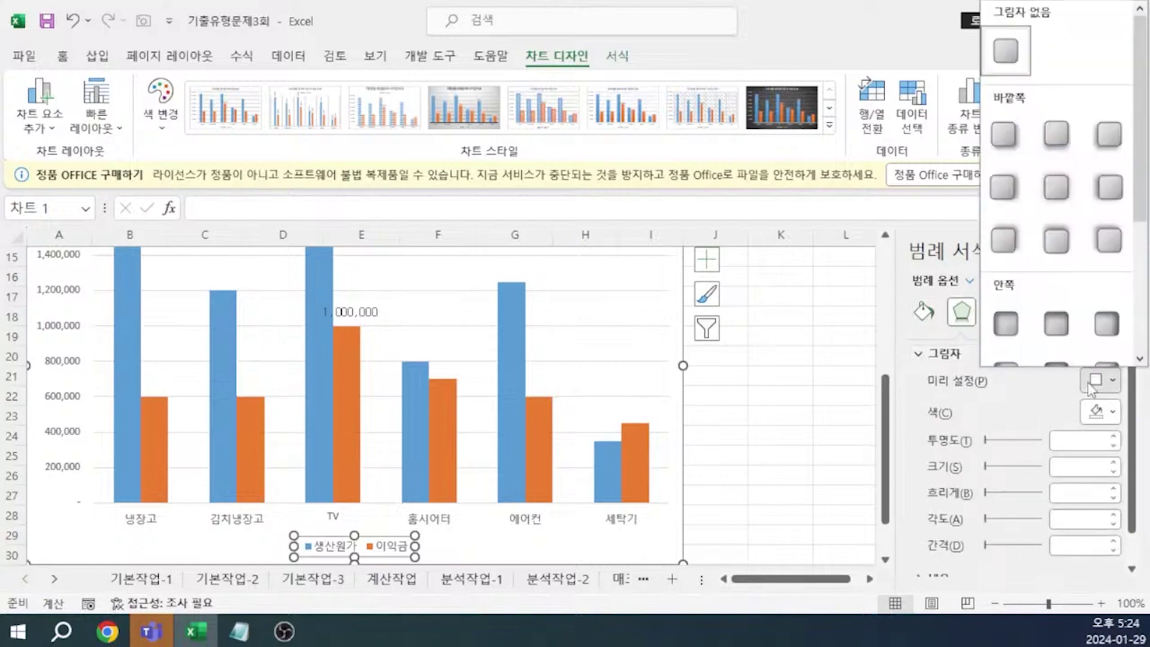
pyautogui.click(1017, 140)
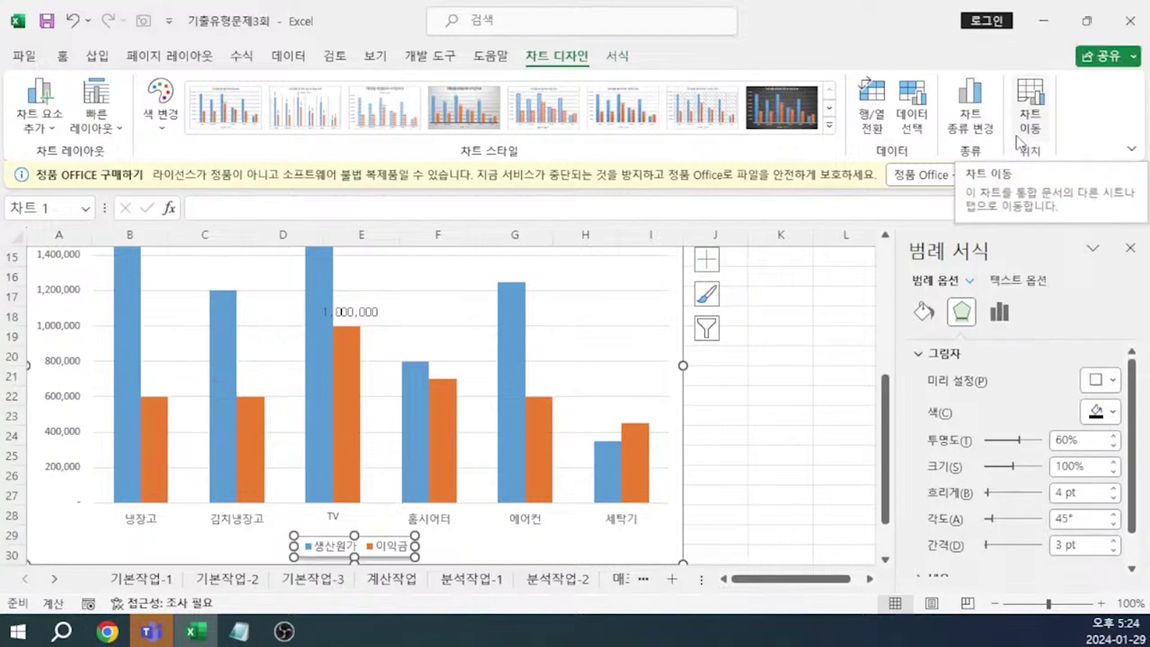
# Step: Fill the legend with the solid theme color 흰색, 배경 1
pyautogui.click(919, 311)
pyautogui.click(920, 357)
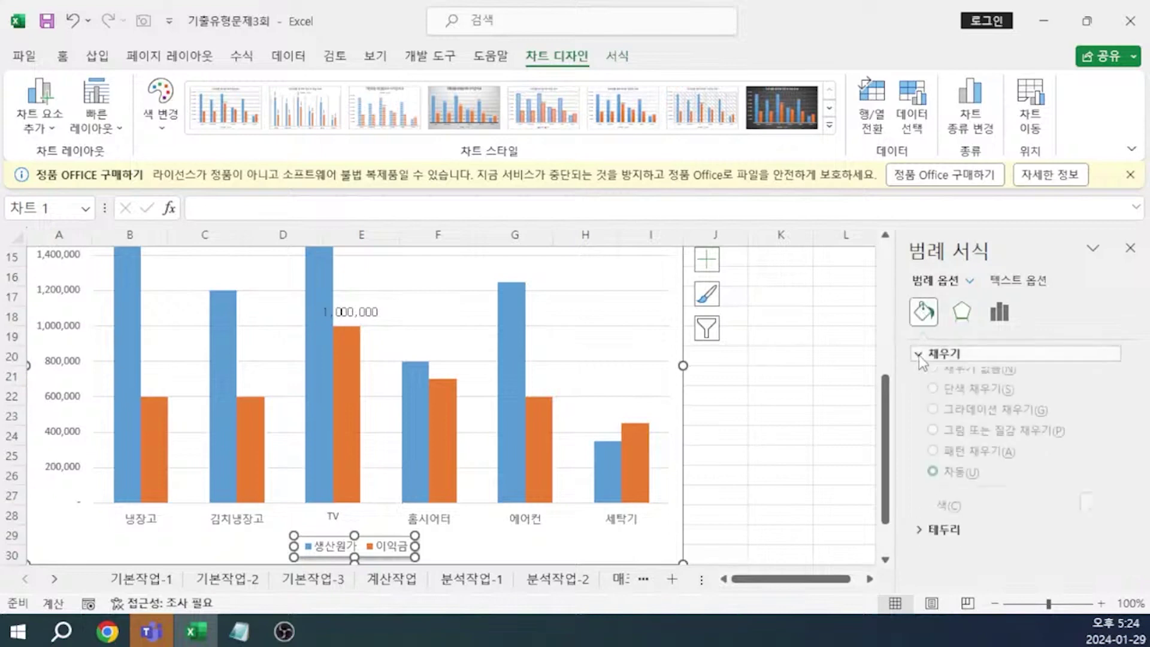
pyautogui.click(1096, 520)
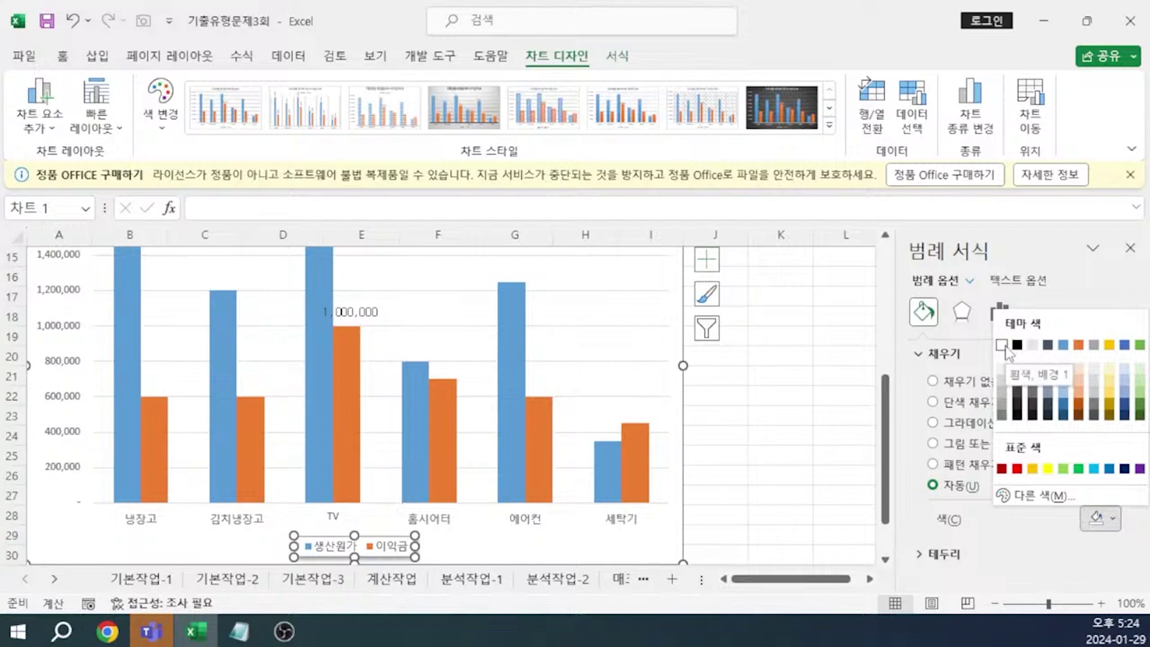
pyautogui.click(1001, 345)
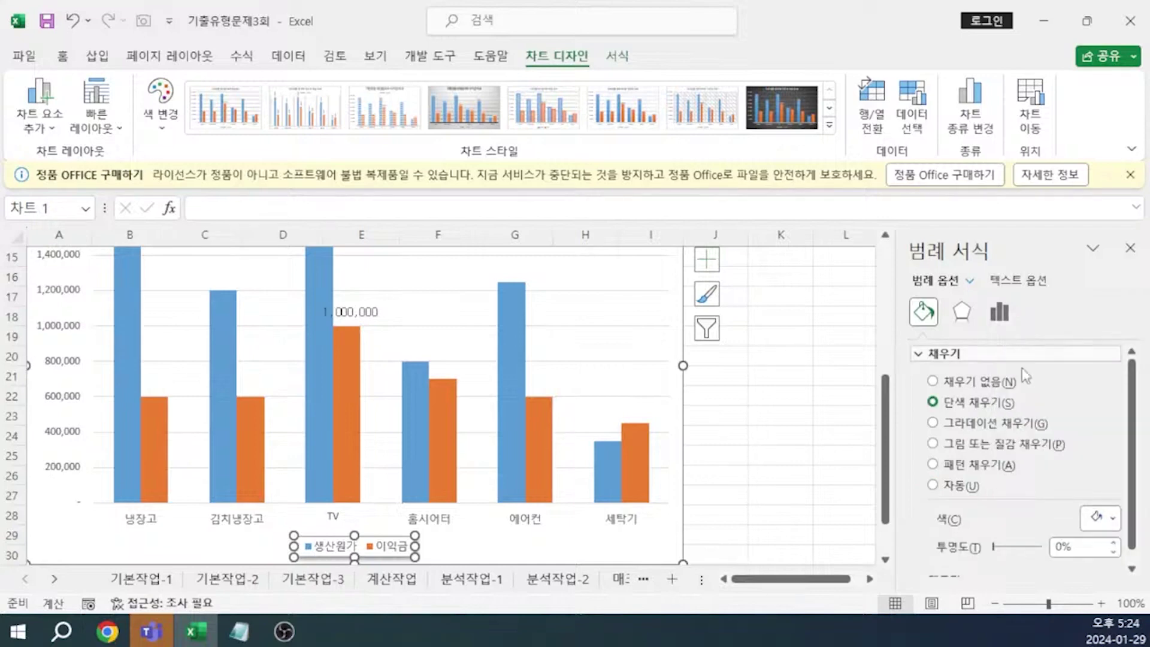
# Step: Give the chart legend's border the standard color 파랑 (blue) with a solid dash type
pyautogui.scroll(-1, 1111, 422)
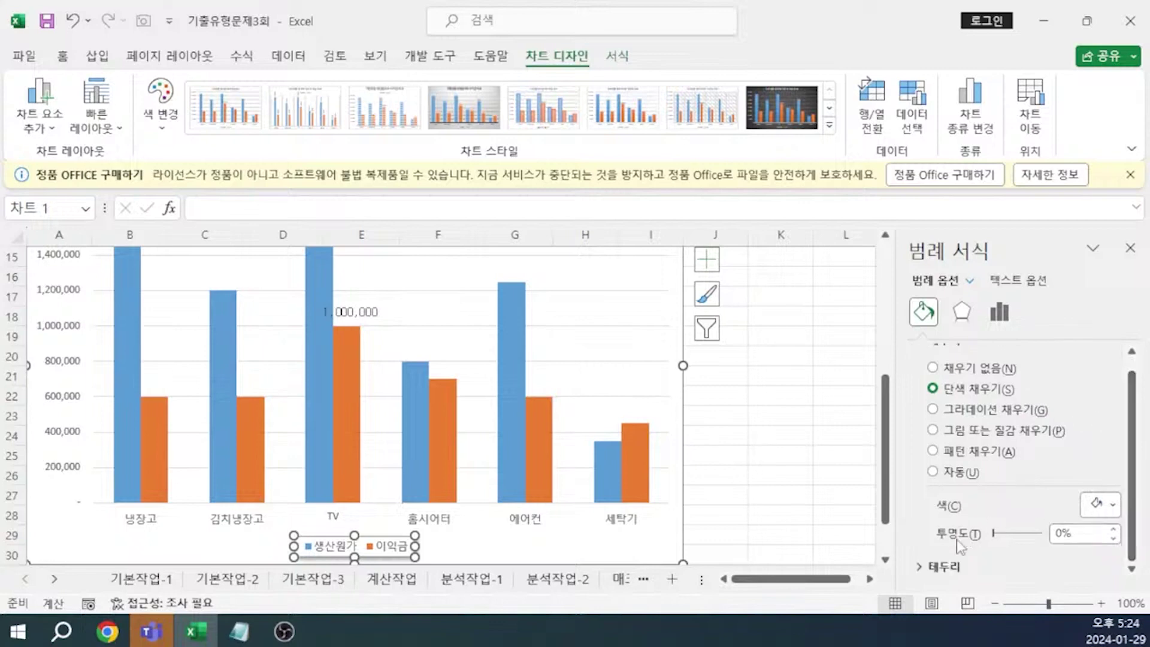
pyautogui.click(947, 567)
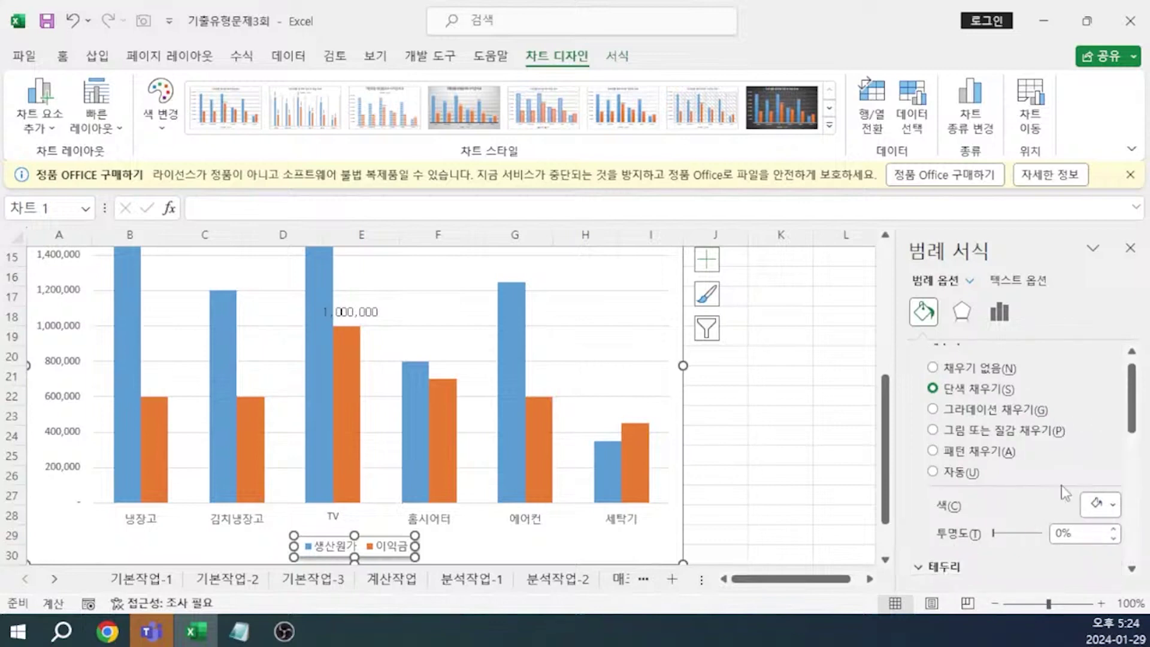
pyautogui.moveTo(1133, 410); pyautogui.dragTo(1134, 505)
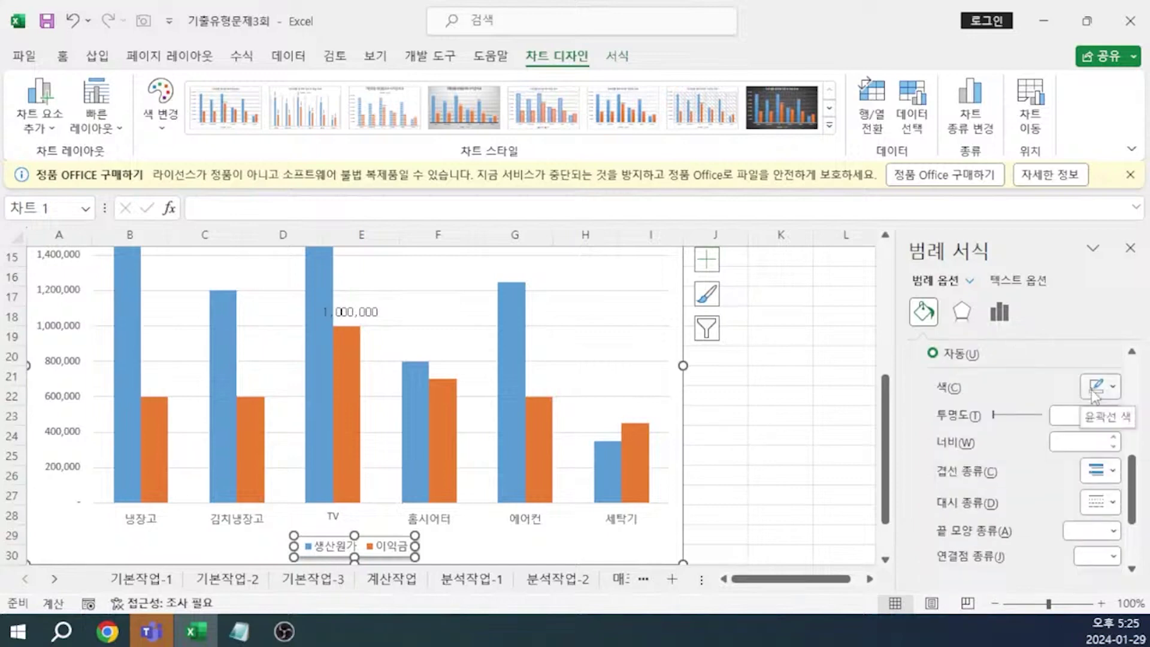
pyautogui.click(1094, 394)
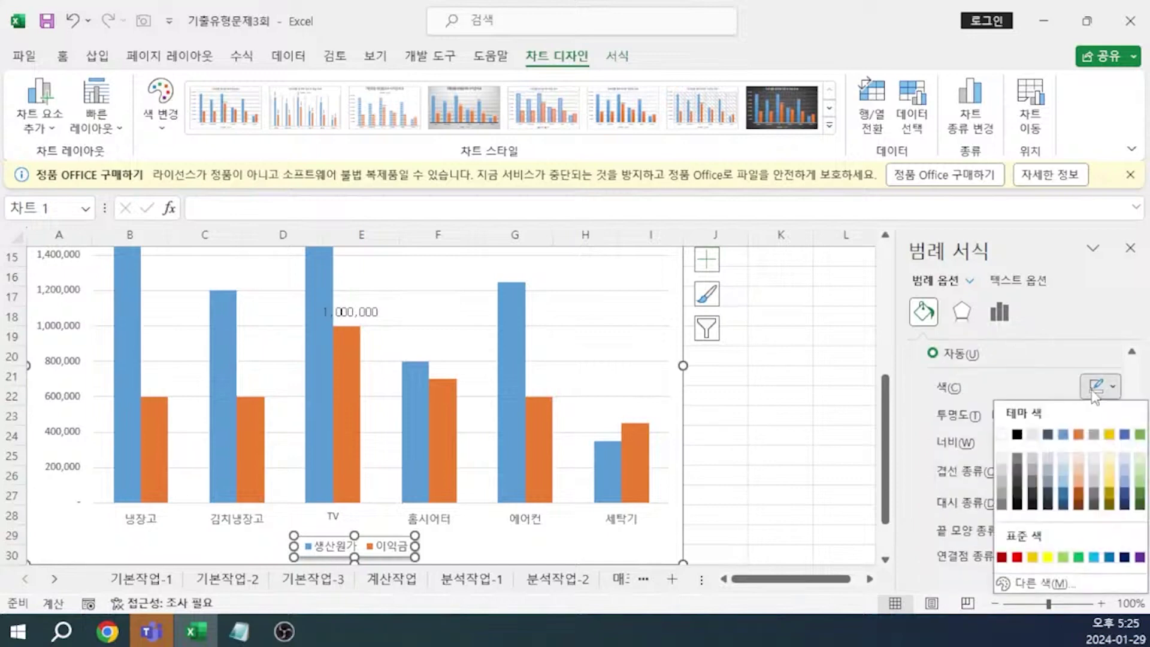
pyautogui.click(1109, 557)
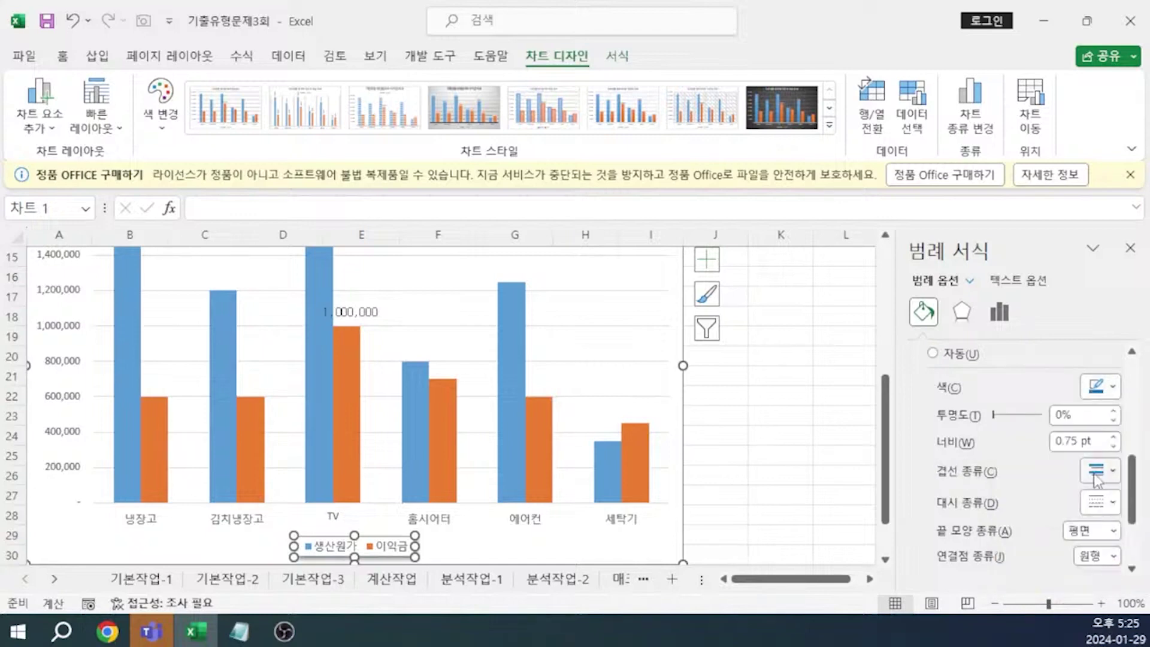
pyautogui.click(1099, 509)
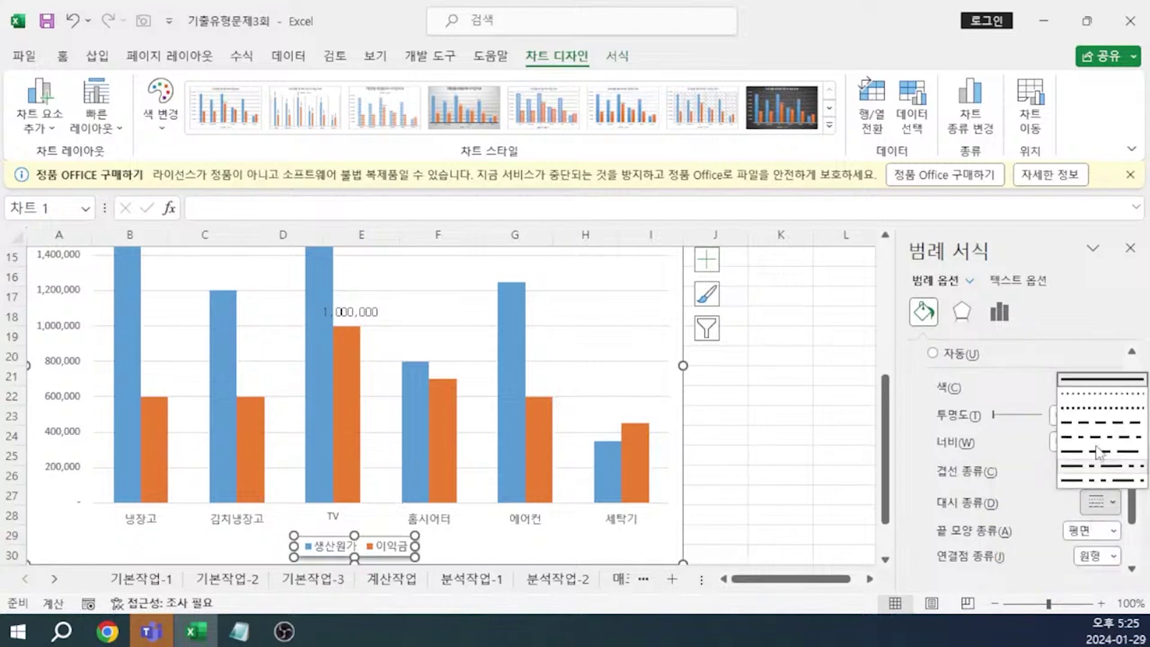
pyautogui.click(1097, 388)
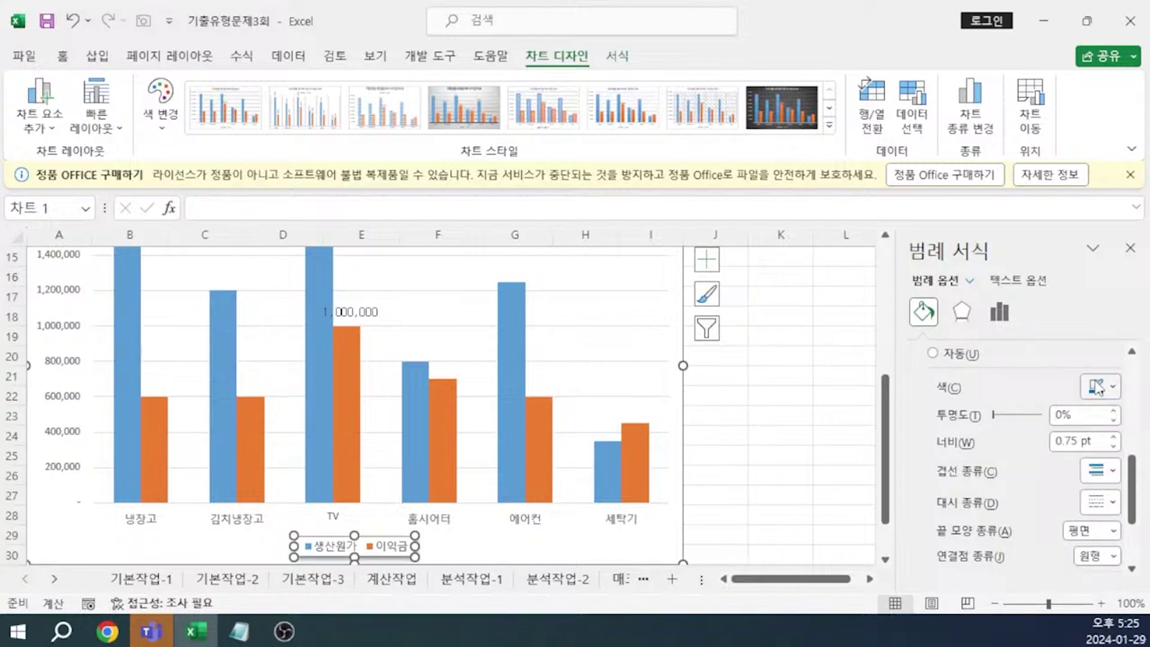
pyautogui.click(799, 427)
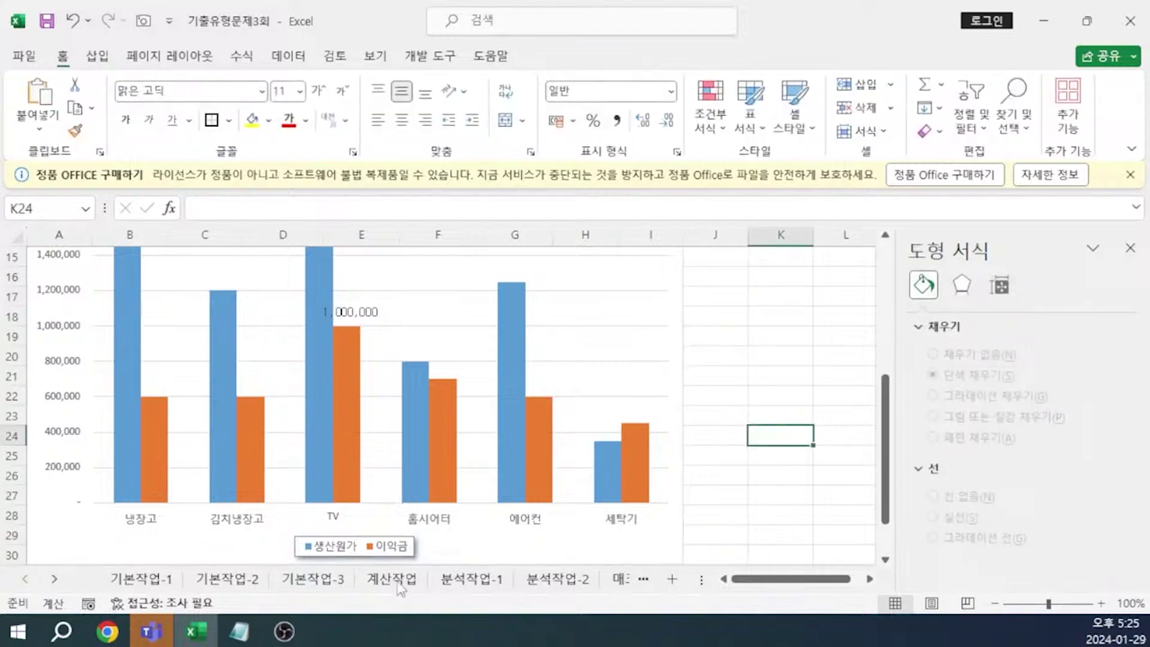
# Step: Check the plot area instruction in Notepad, return to Excel and fill the chart's plot area with the 양피지 texture
pyautogui.click(239, 631)
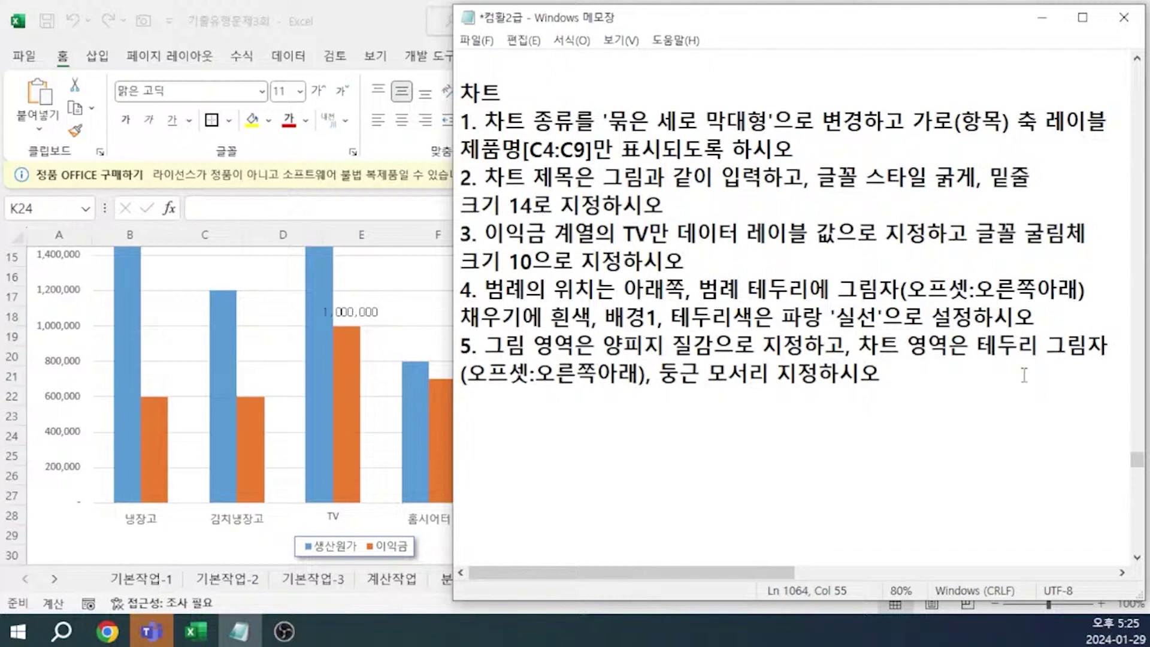
pyautogui.click(407, 324)
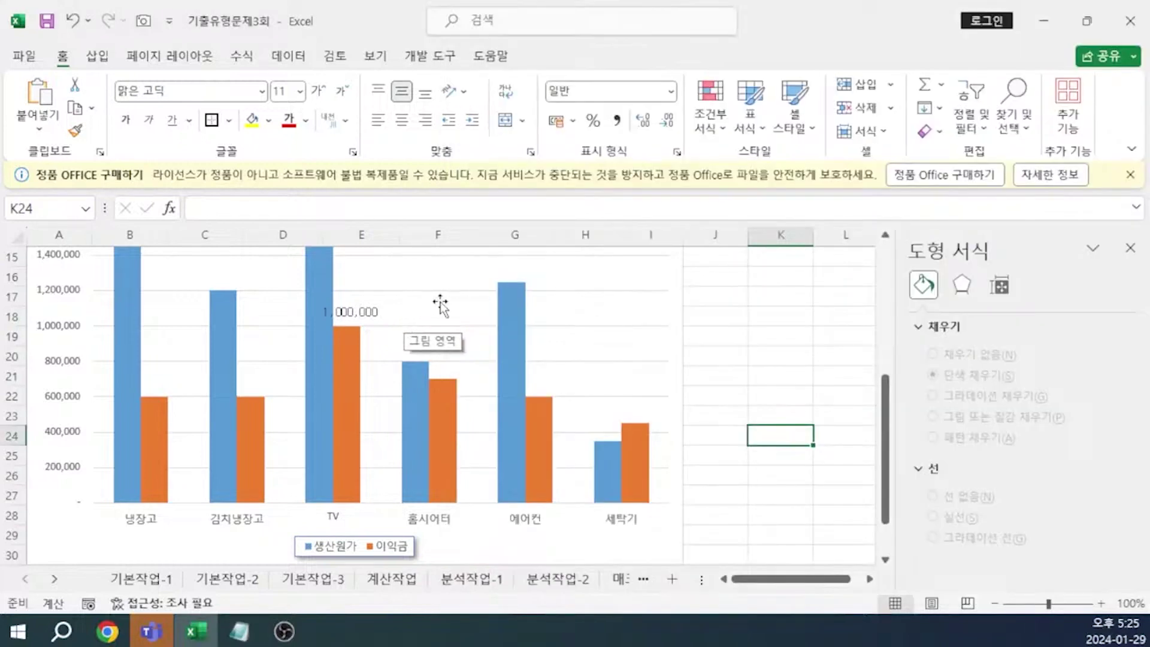
pyautogui.click(436, 304)
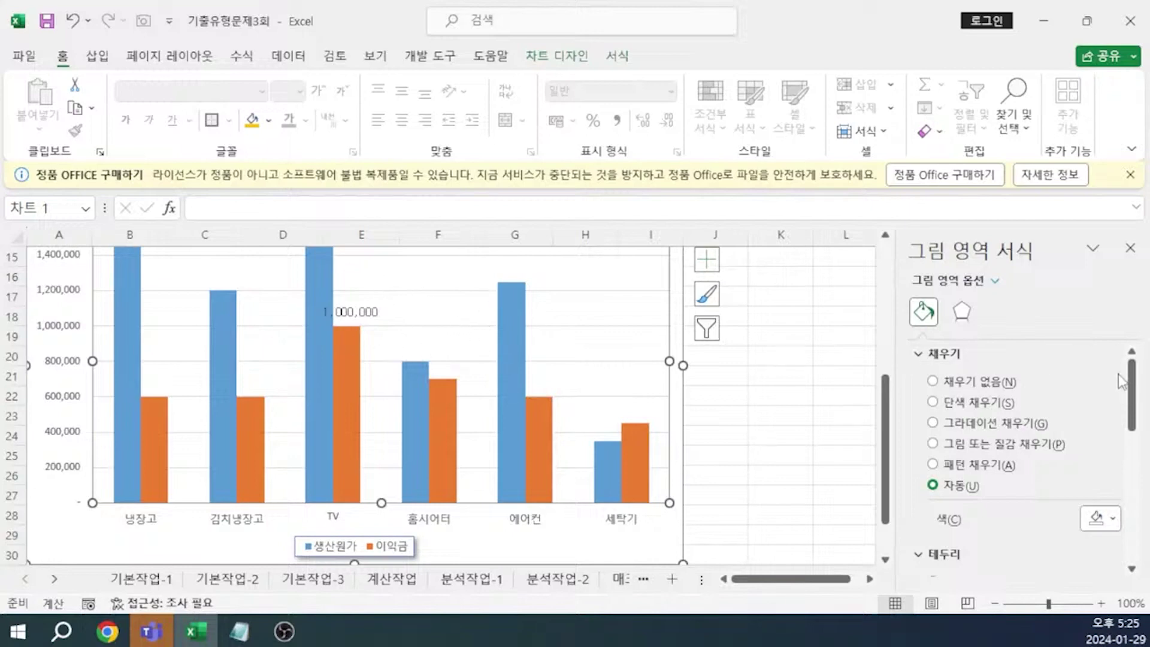
pyautogui.click(1008, 447)
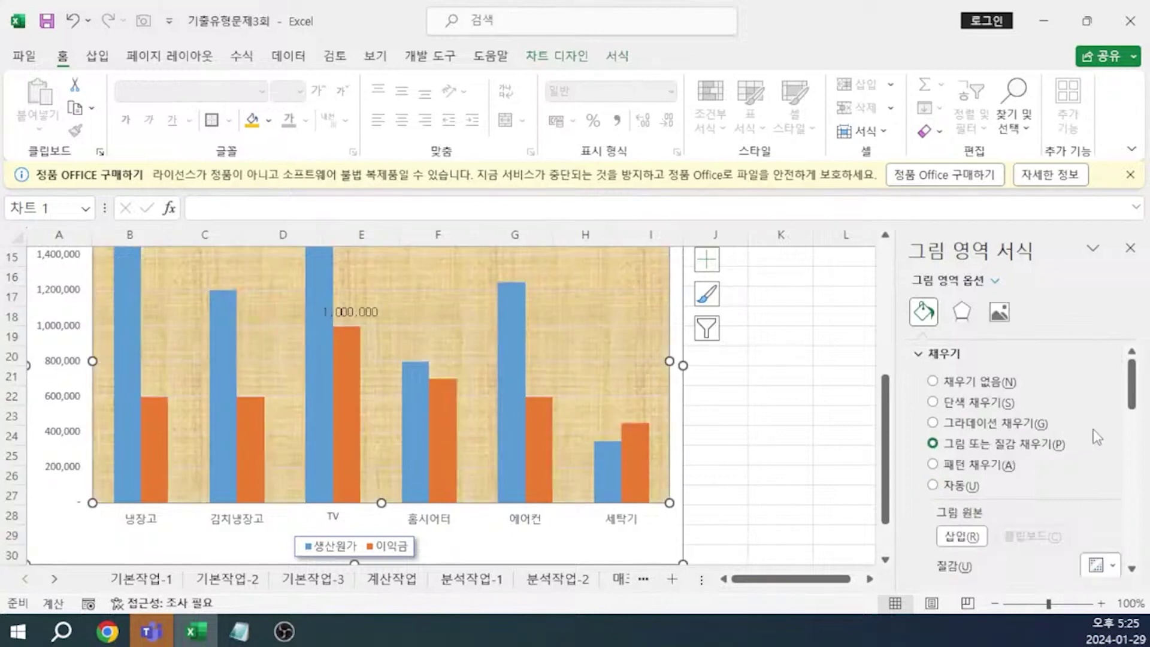
pyautogui.moveTo(1128, 400); pyautogui.dragTo(1128, 426)
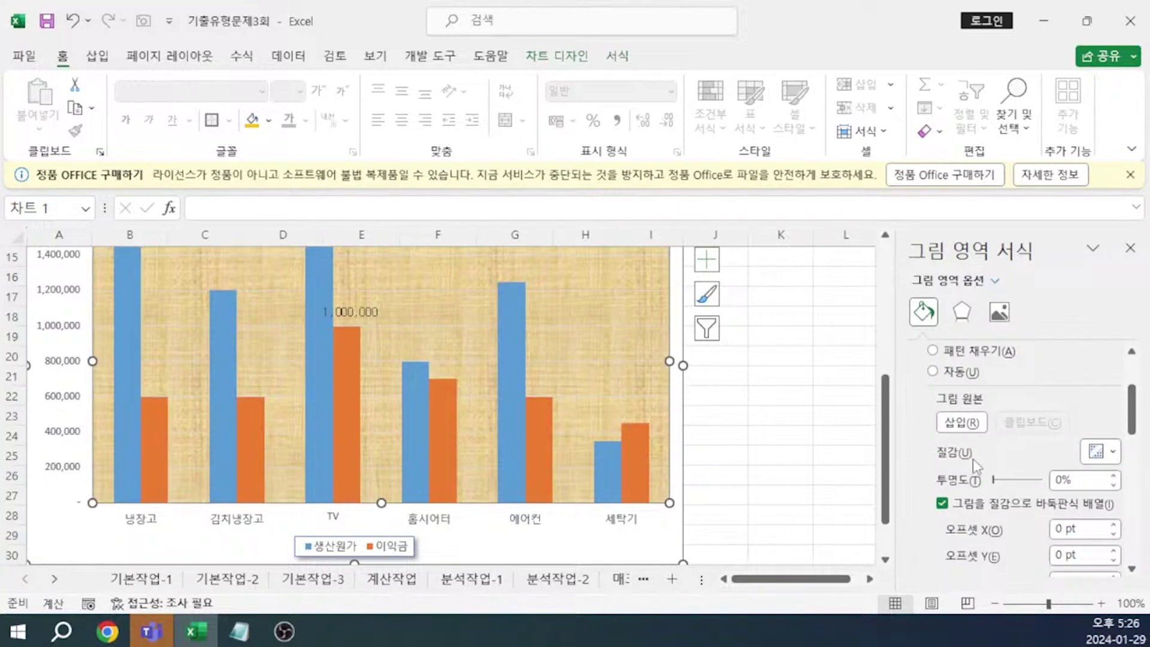
pyautogui.click(1095, 452)
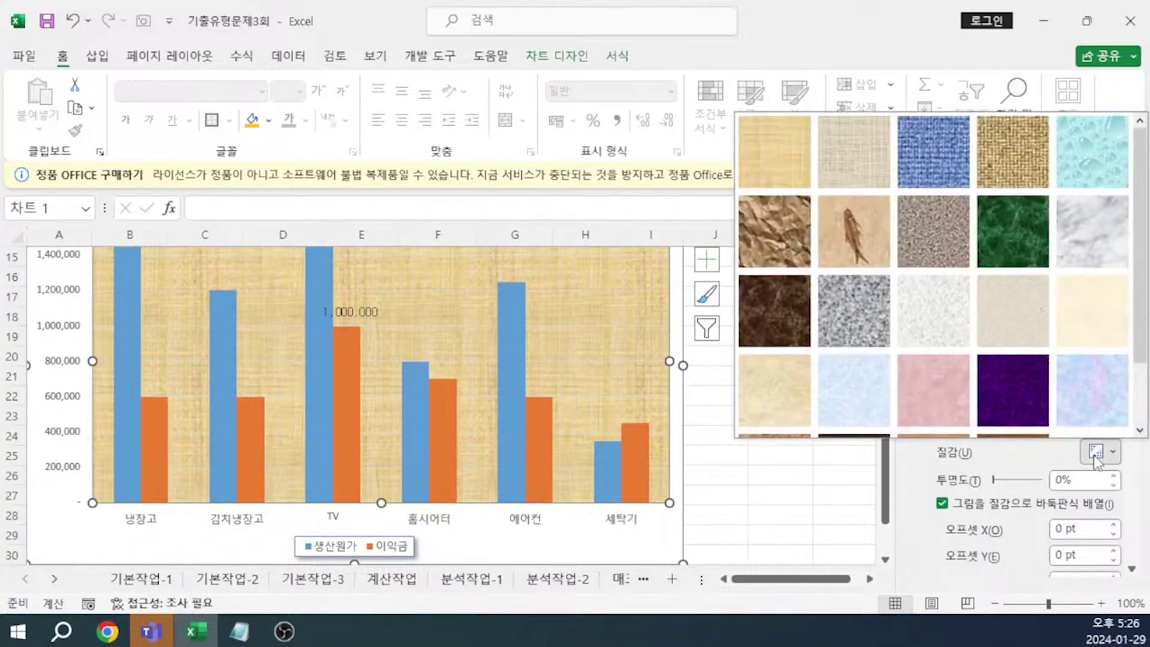
pyautogui.click(1059, 304)
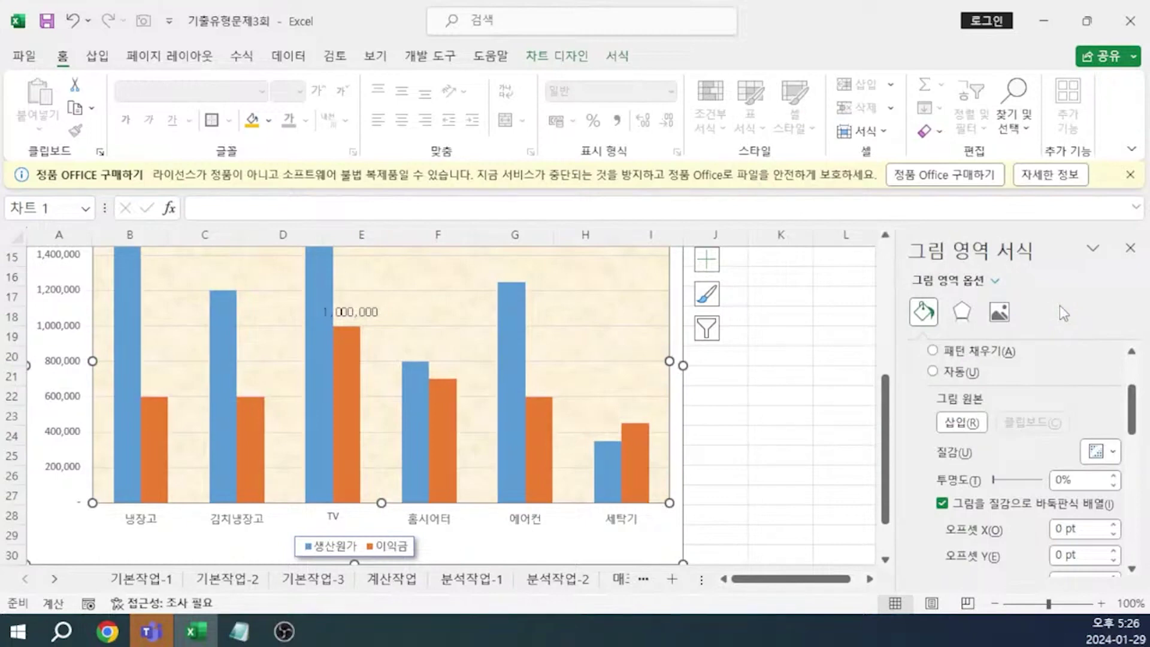
# Step: Apply the outer shadow preset 오프셋: 오른쪽 아래 to the chart area
pyautogui.click(670, 542)
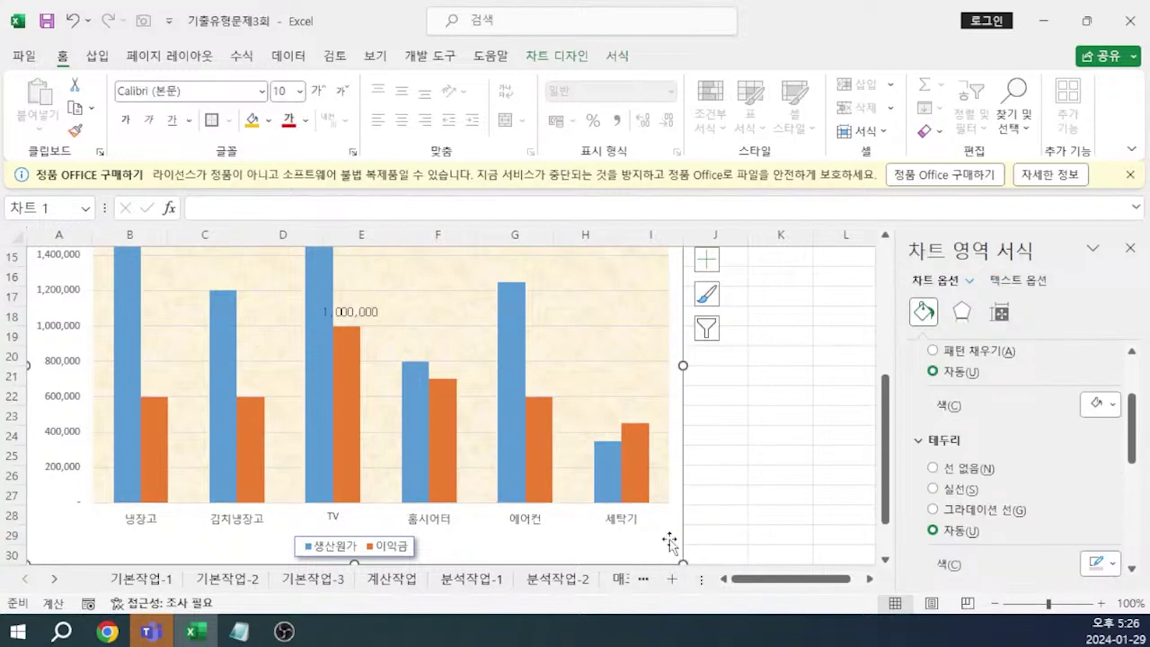
pyautogui.click(963, 327)
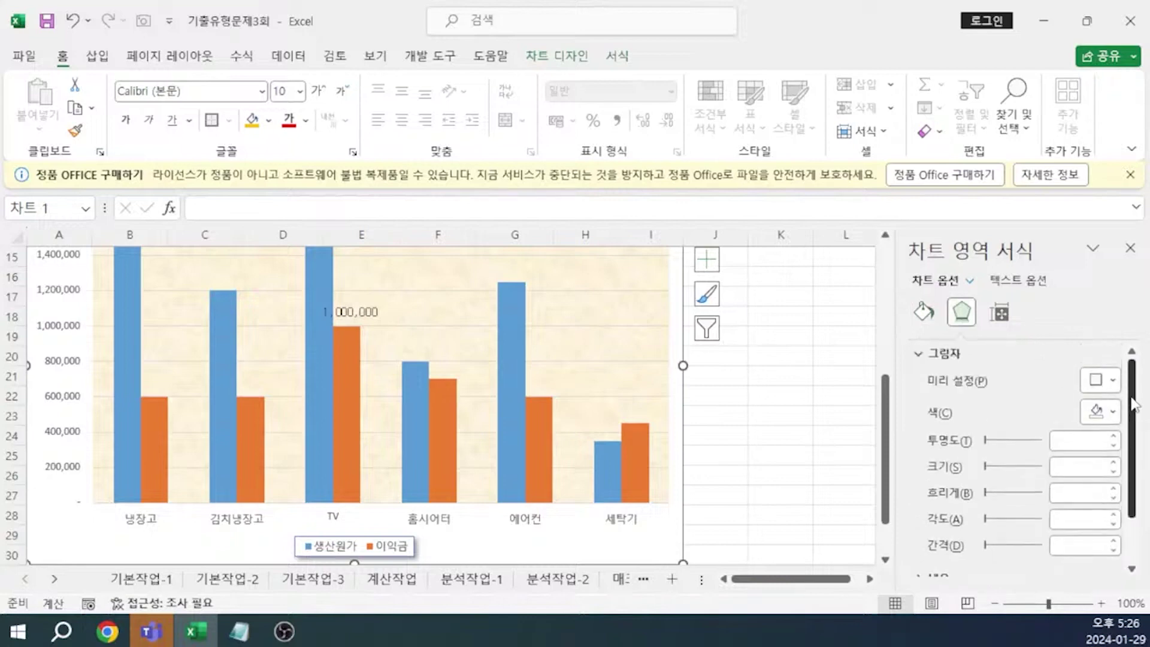
pyautogui.click(1099, 380)
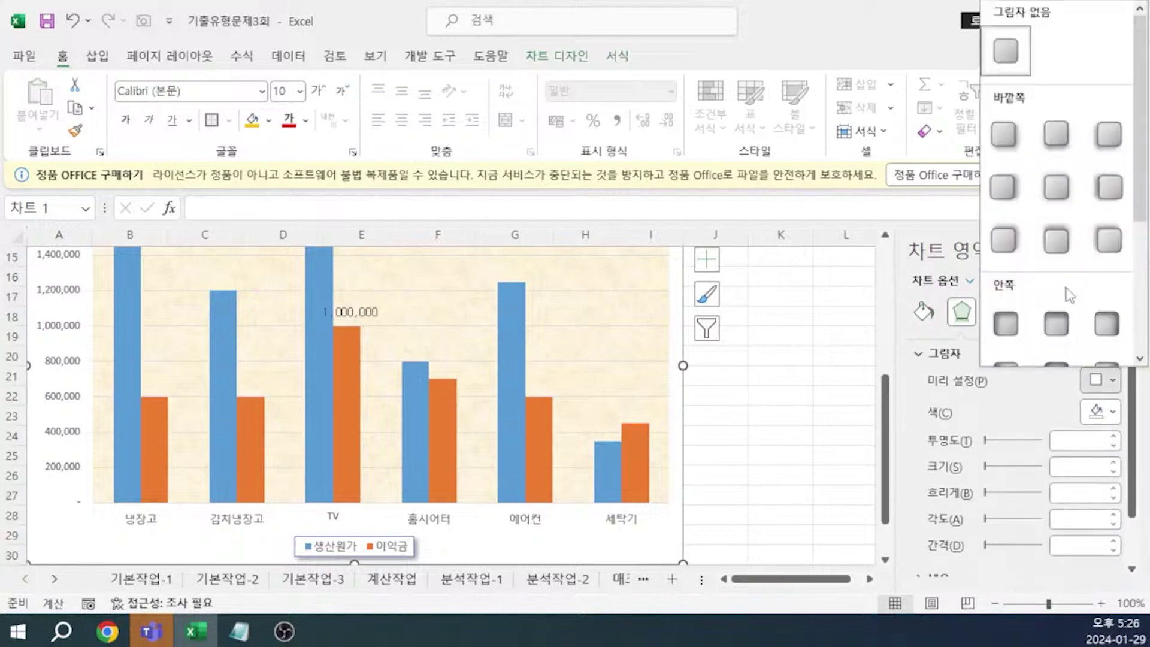
pyautogui.click(1004, 134)
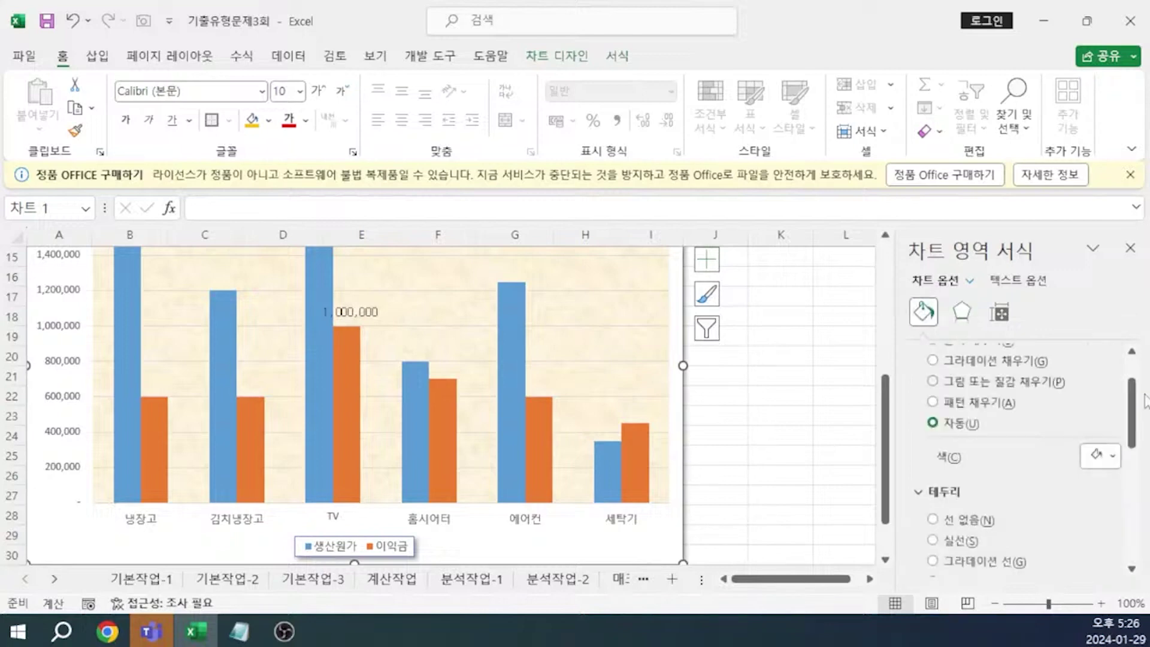
# Step: Turn on 둥근 모서리 for the chart area's border and close the formatting pane
pyautogui.moveTo(1132, 416); pyautogui.dragTo(1132, 539)
pyautogui.click(970, 560)
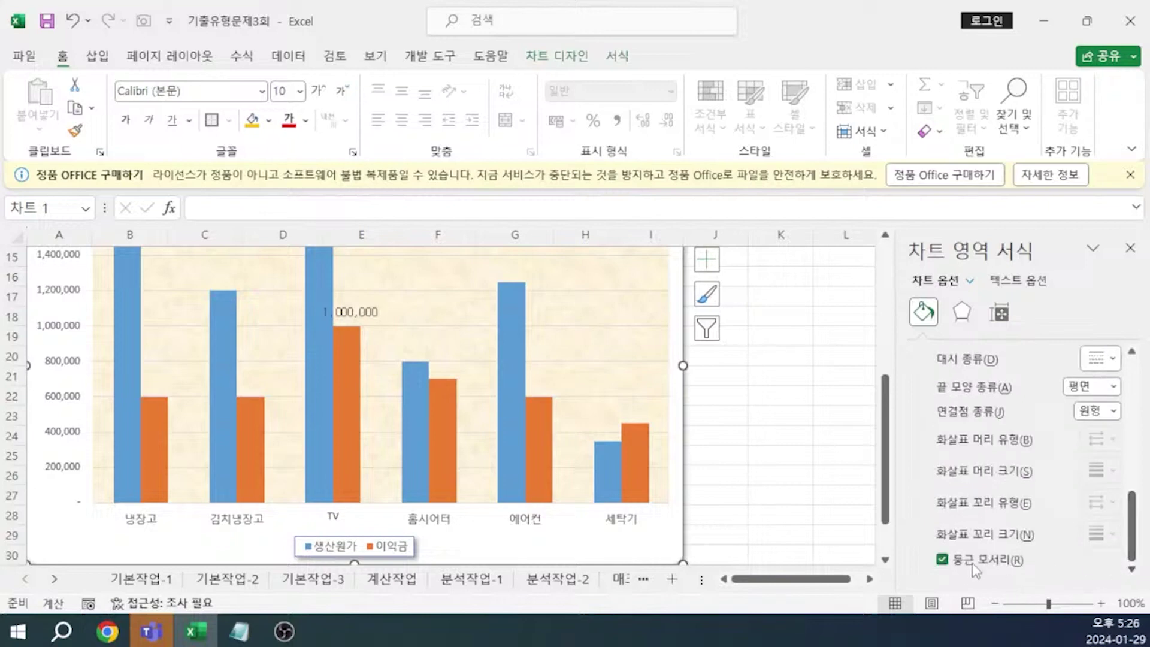
pyautogui.click(827, 455)
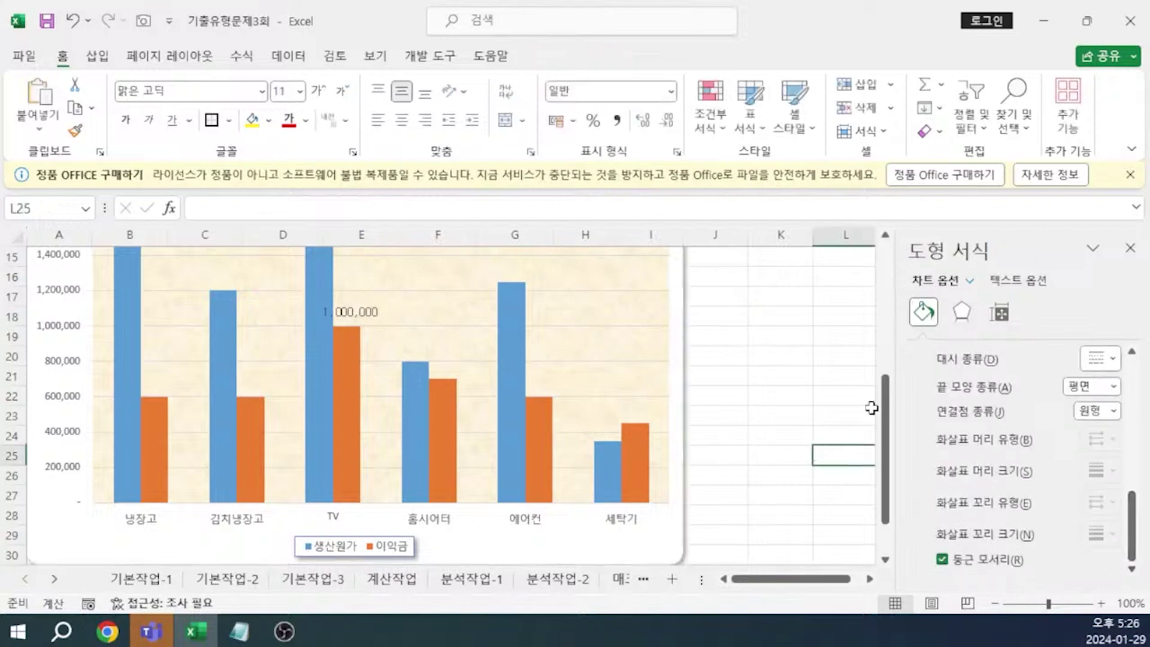
pyautogui.click(1130, 249)
pyautogui.click(839, 339)
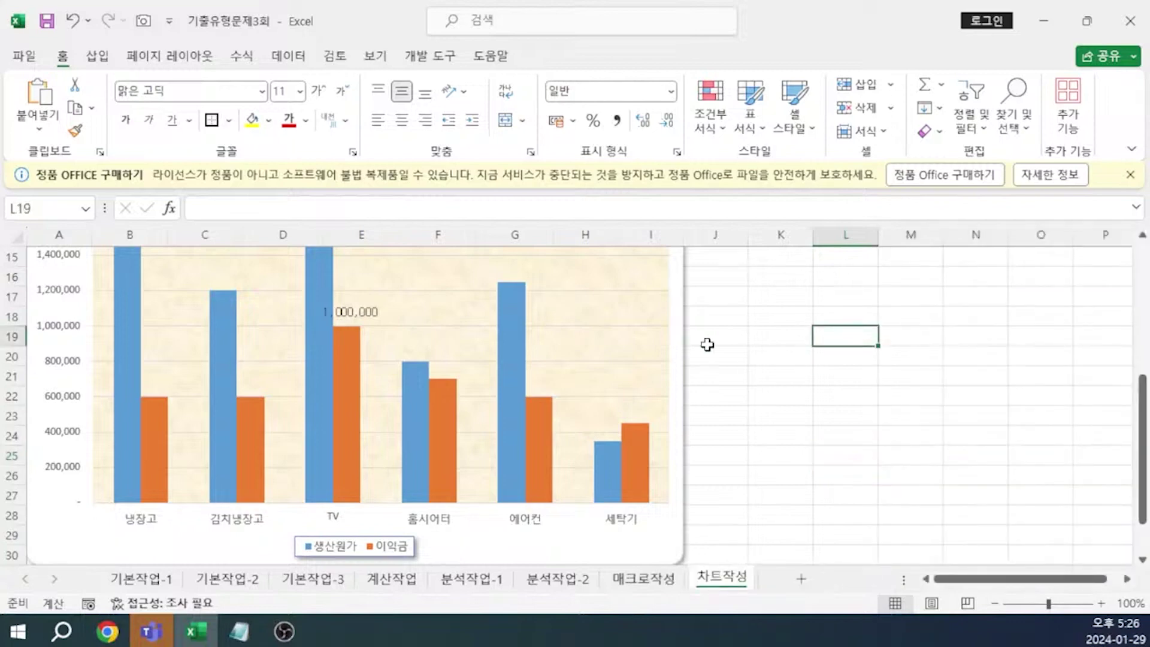
# Step: Reopen the chart area's format options to review the 둥근 모서리 border setting, then inspect the chart's corners
pyautogui.click(685, 353)
pyautogui.doubleClick(684, 361)
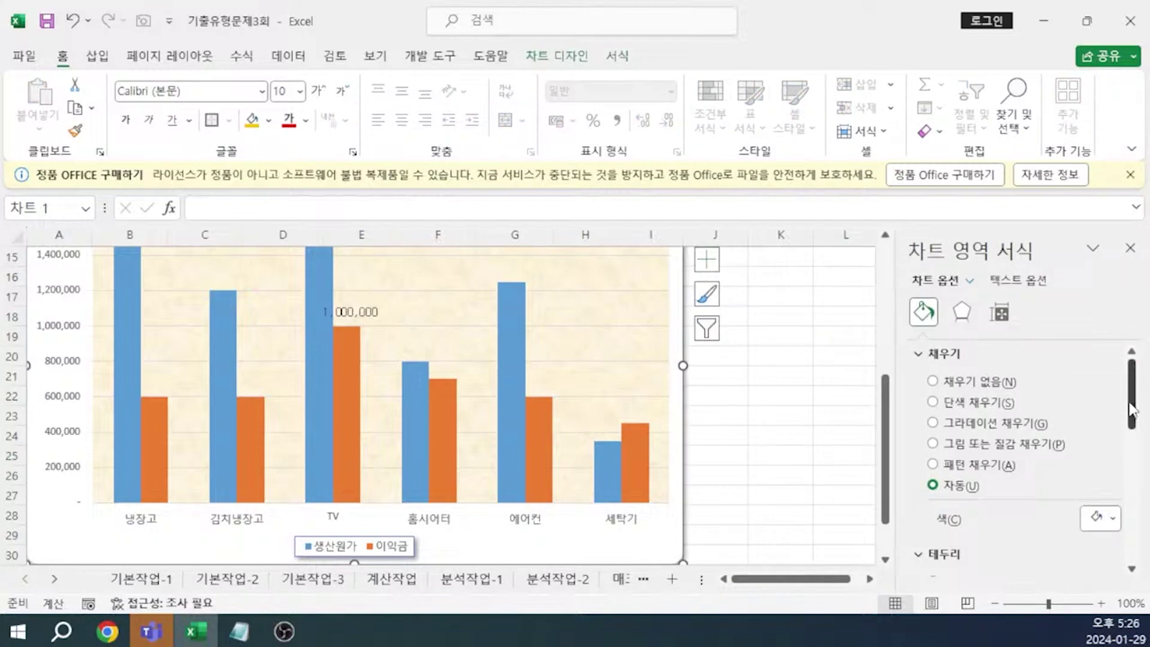
pyautogui.moveTo(1130, 404); pyautogui.dragTo(1130, 569)
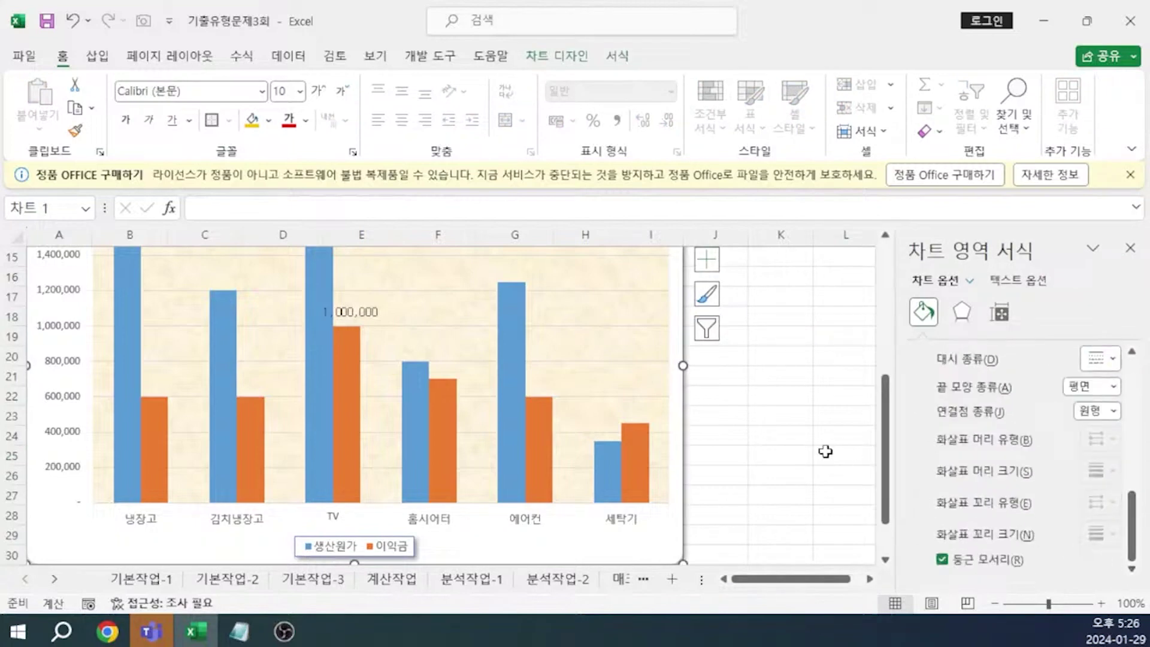
pyautogui.scroll(-1, 808, 416)
pyautogui.click(816, 433)
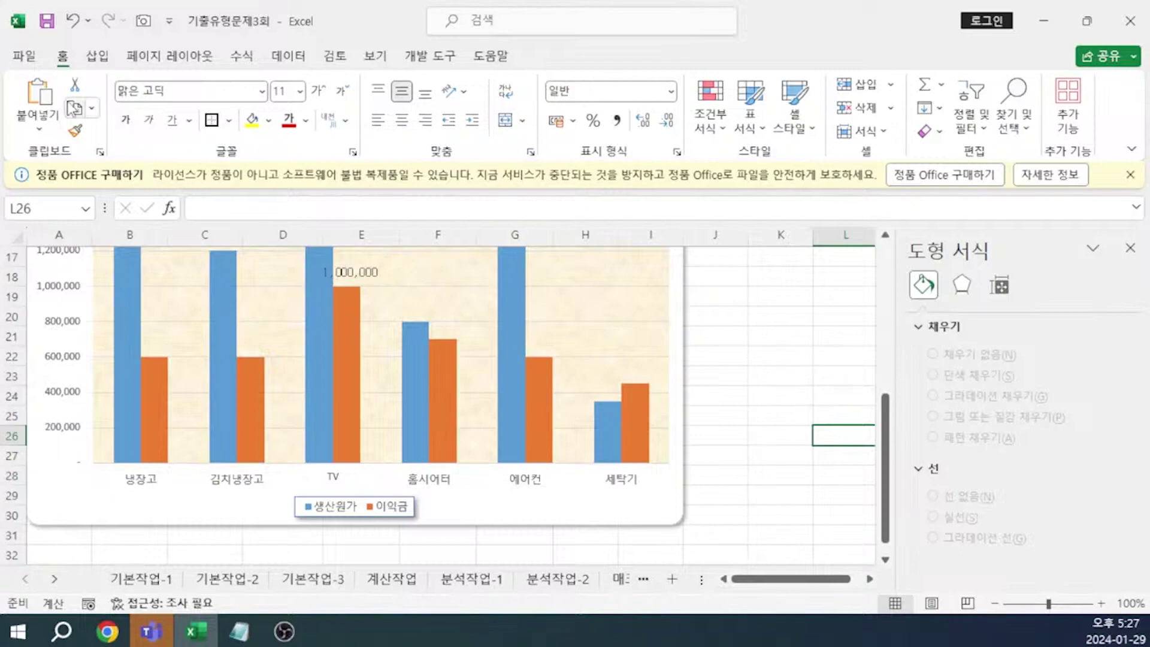
# Step: Save a copy of the workbook to the desktop (바탕 화면) under the file name 2222
pyautogui.click(25, 56)
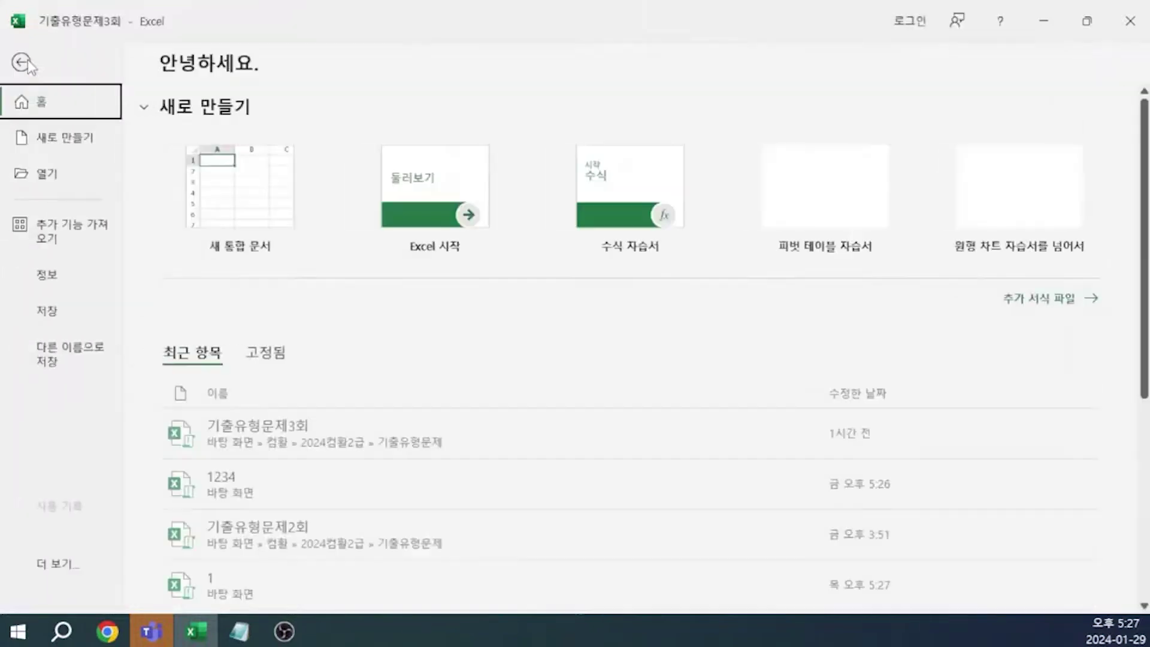
pyautogui.click(83, 358)
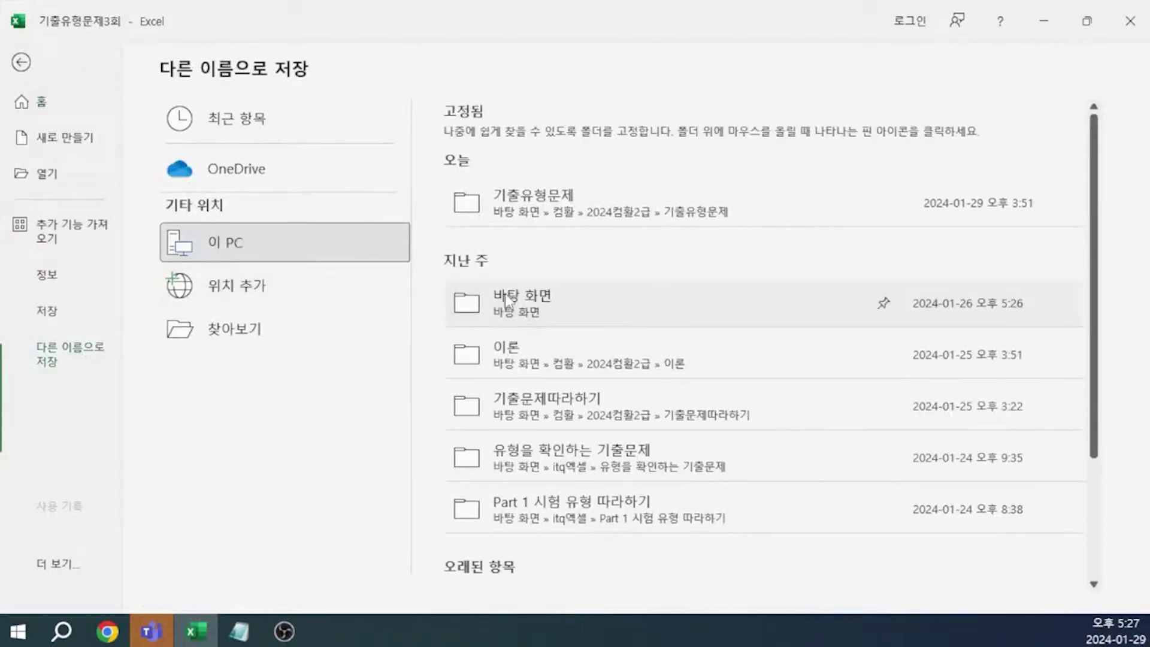
pyautogui.click(518, 305)
pyautogui.write('2222')
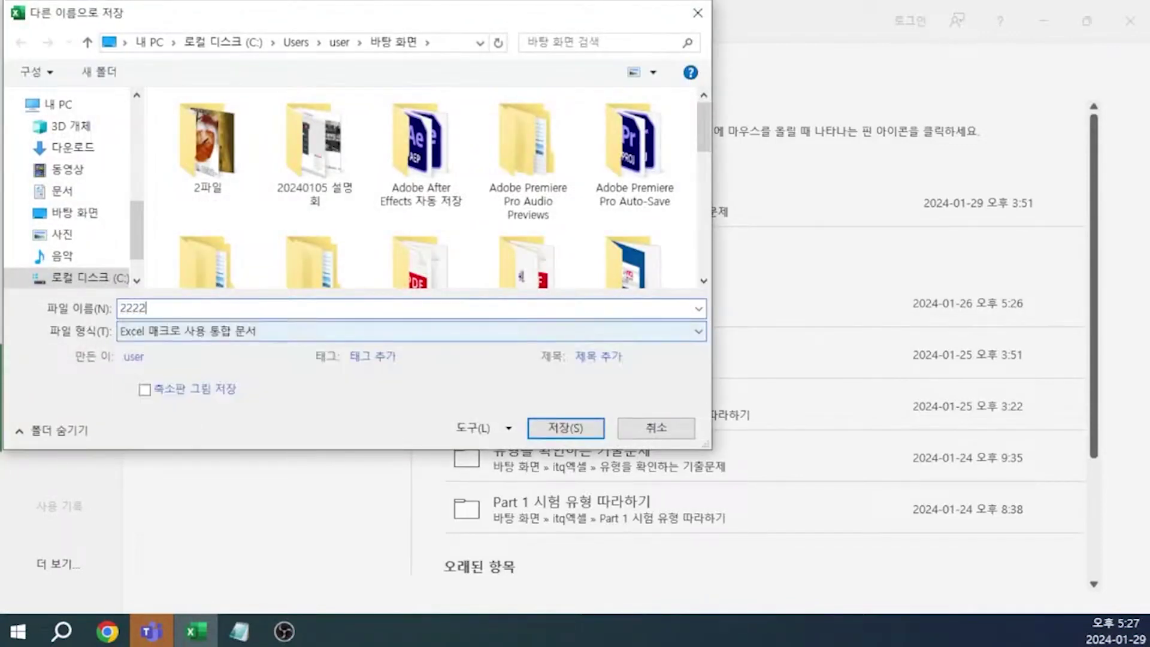
pyautogui.click(566, 427)
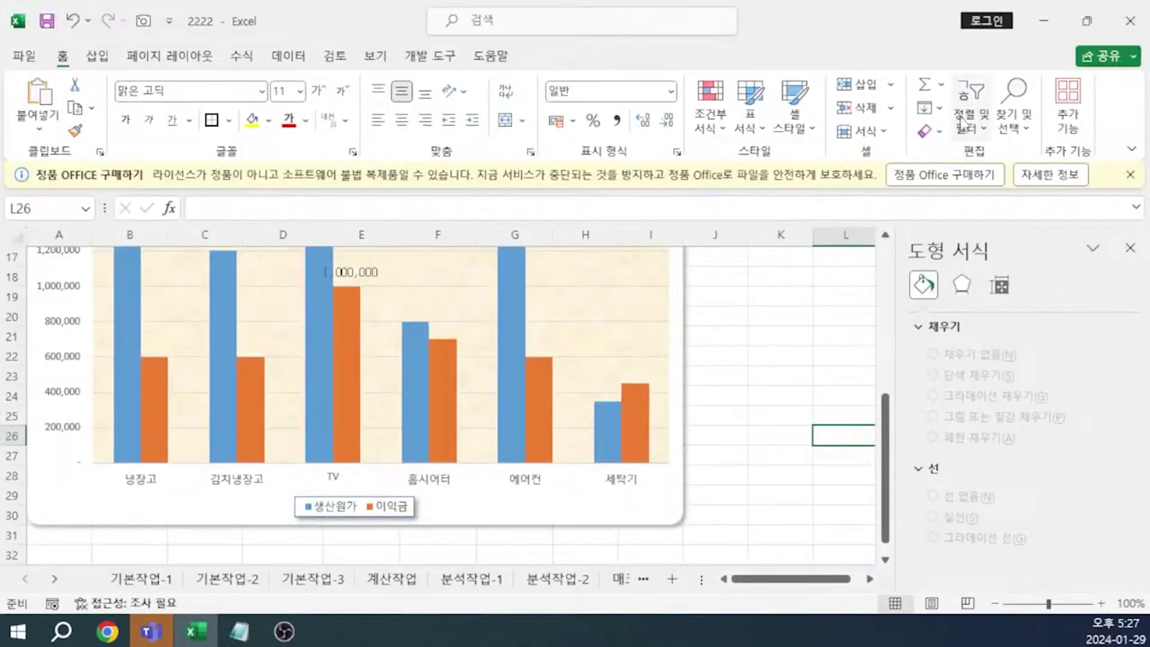
# Step: Close the saved workbook and put away the browser's timer window to reach the desktop
pyautogui.click(1130, 20)
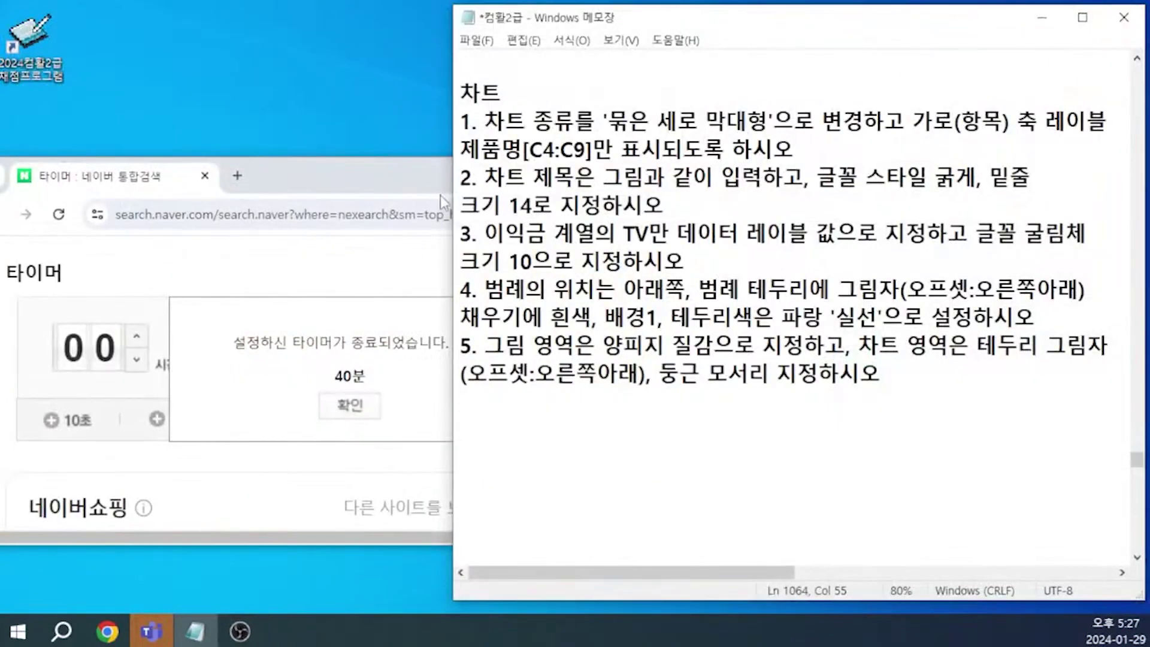
pyautogui.click(407, 182)
pyautogui.click(893, 170)
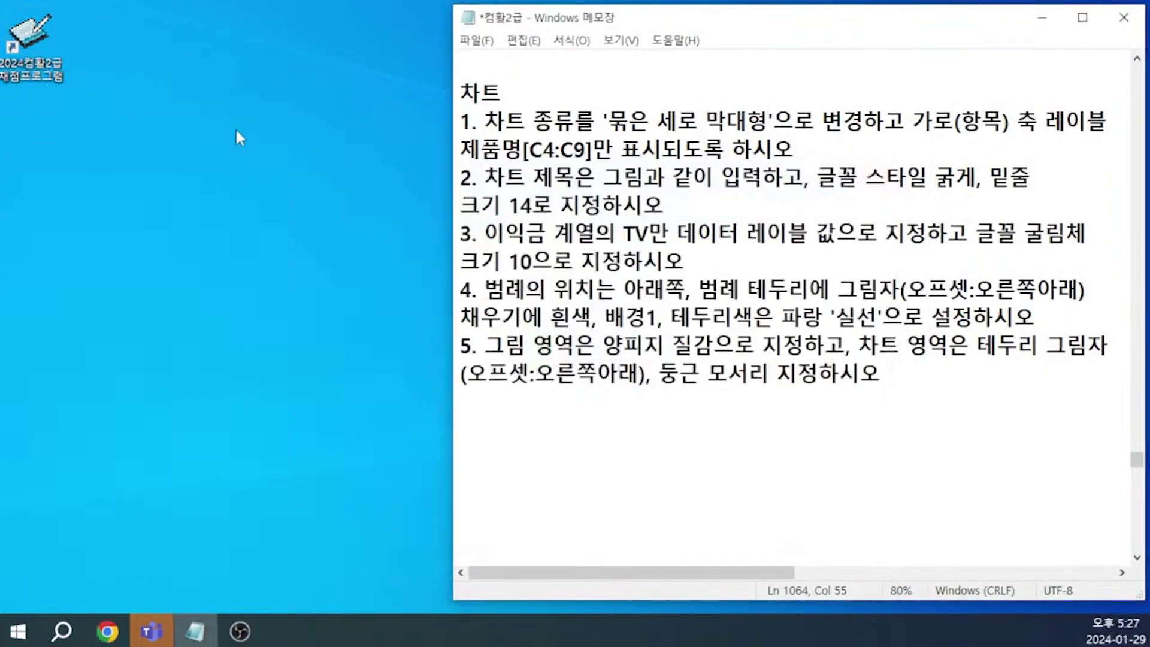
# Step: Run the 2024컴활2급 채점프로그램 as administrator from the desktop and choose 기출유형문제3회 as the answer file
pyautogui.rightClick(32, 48)
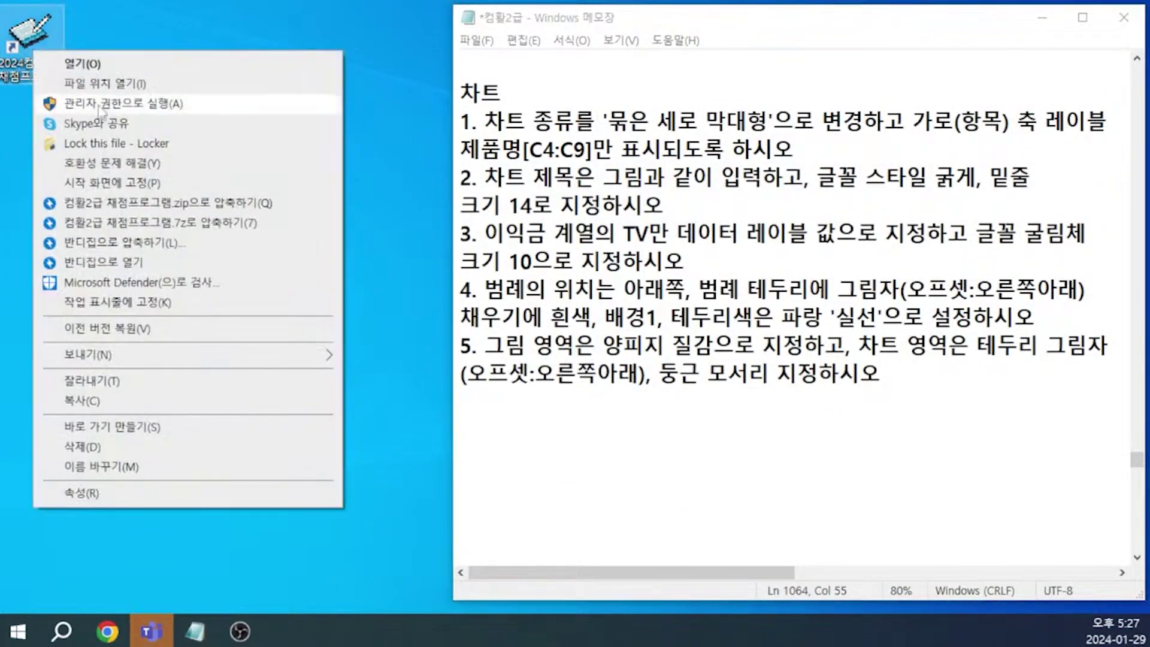
pyautogui.click(103, 107)
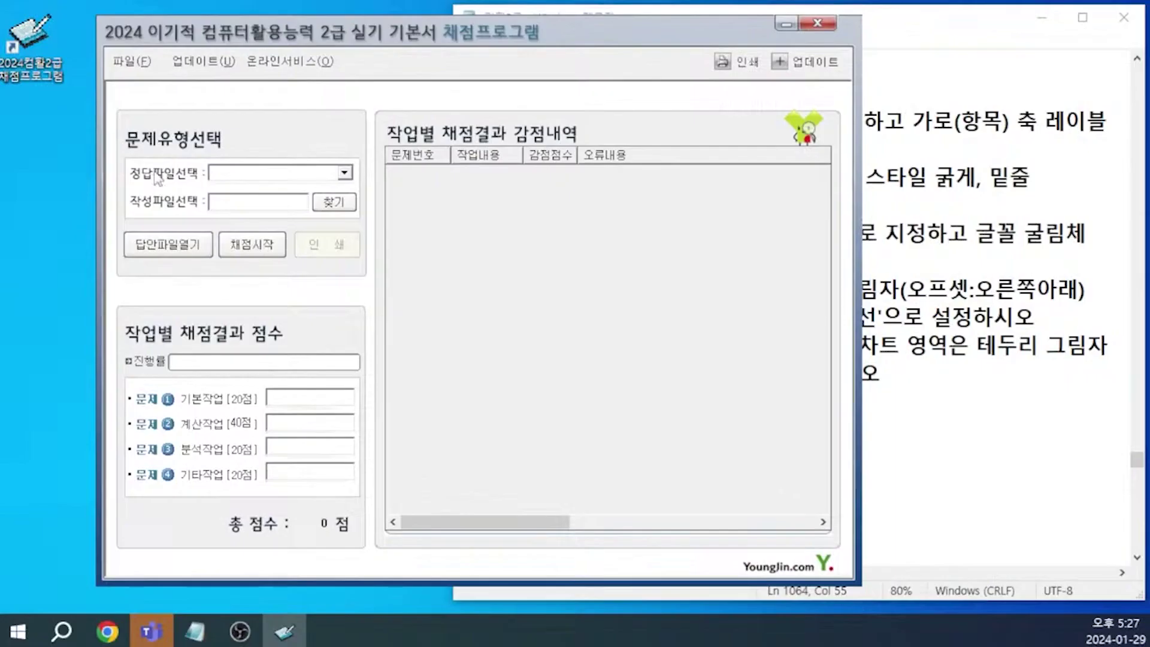
pyautogui.click(259, 176)
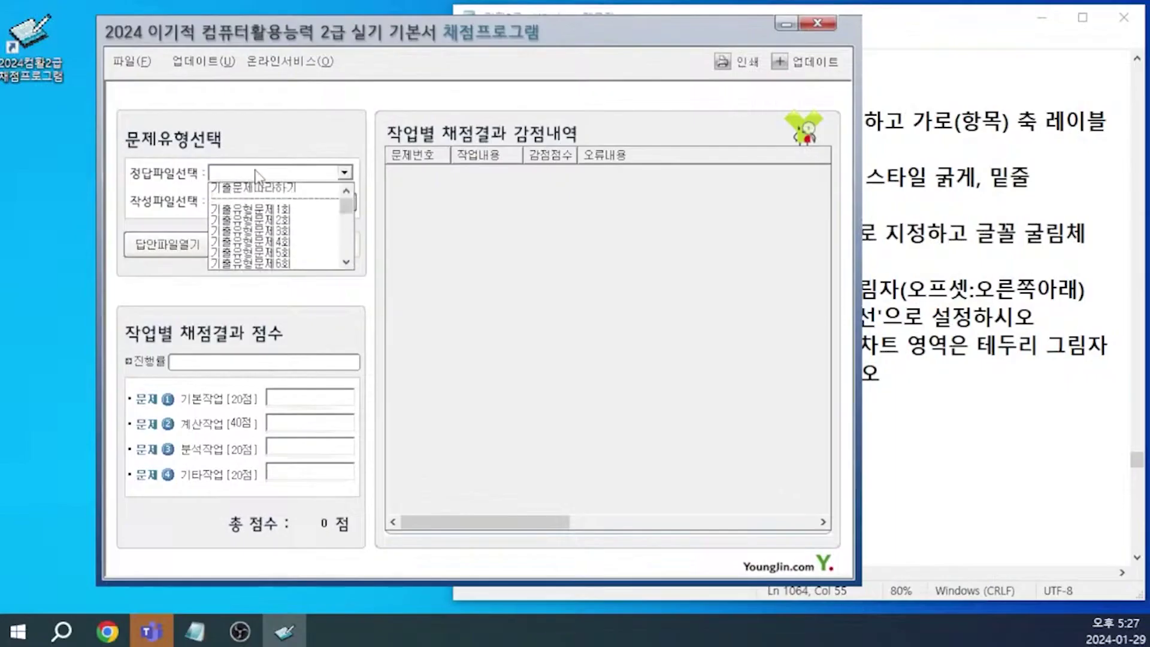
pyautogui.click(250, 232)
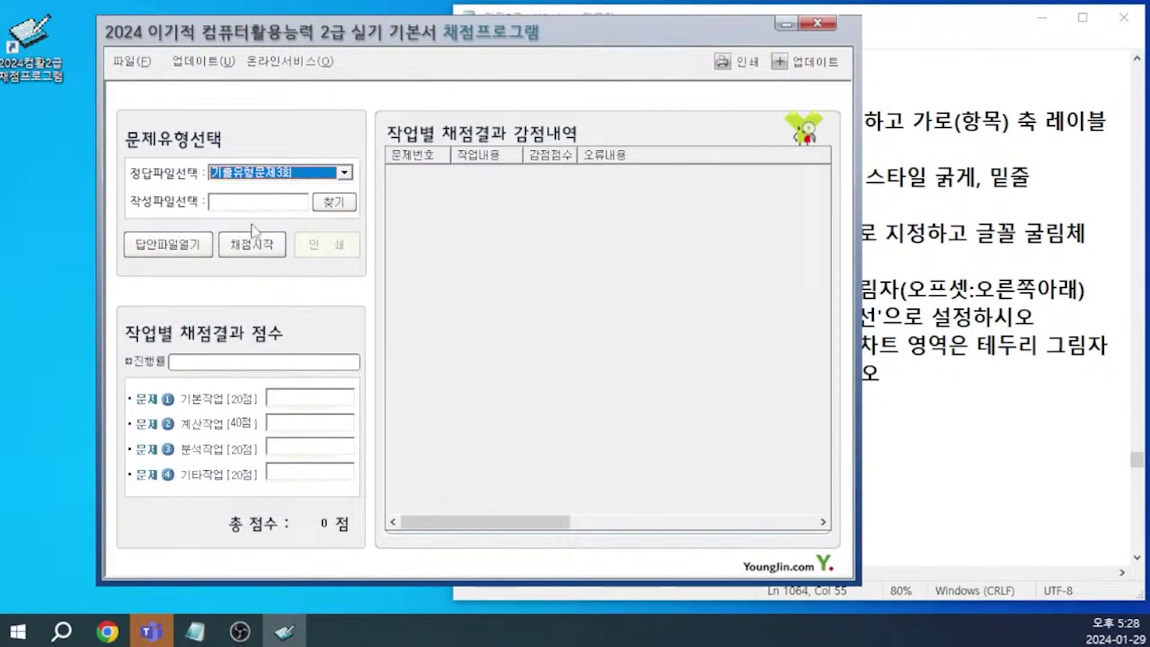
# Step: Choose the 2222 workbook on the desktop as the submitted file and start grading it
pyautogui.click(334, 201)
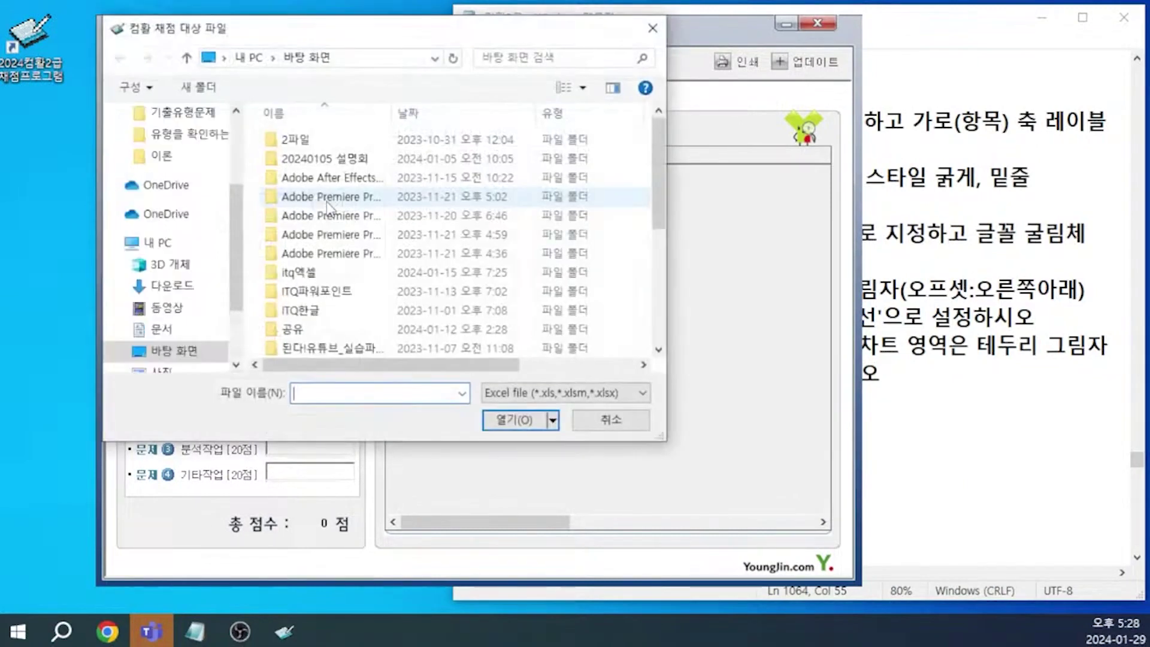
pyautogui.click(191, 354)
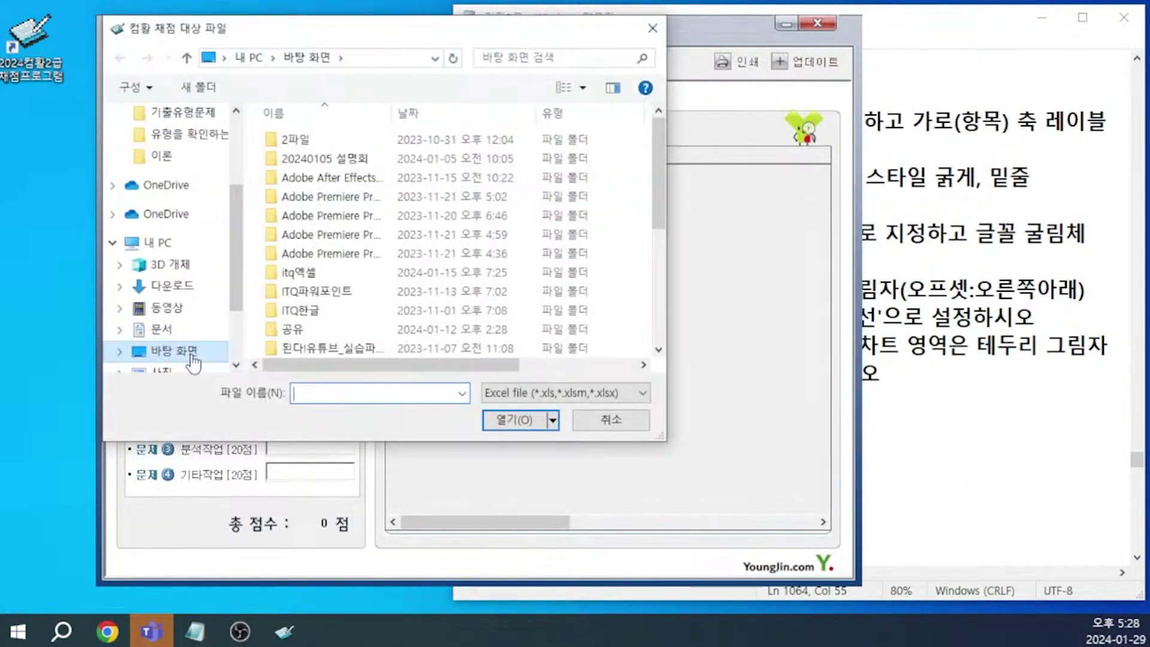
pyautogui.scroll(-4, 388, 281)
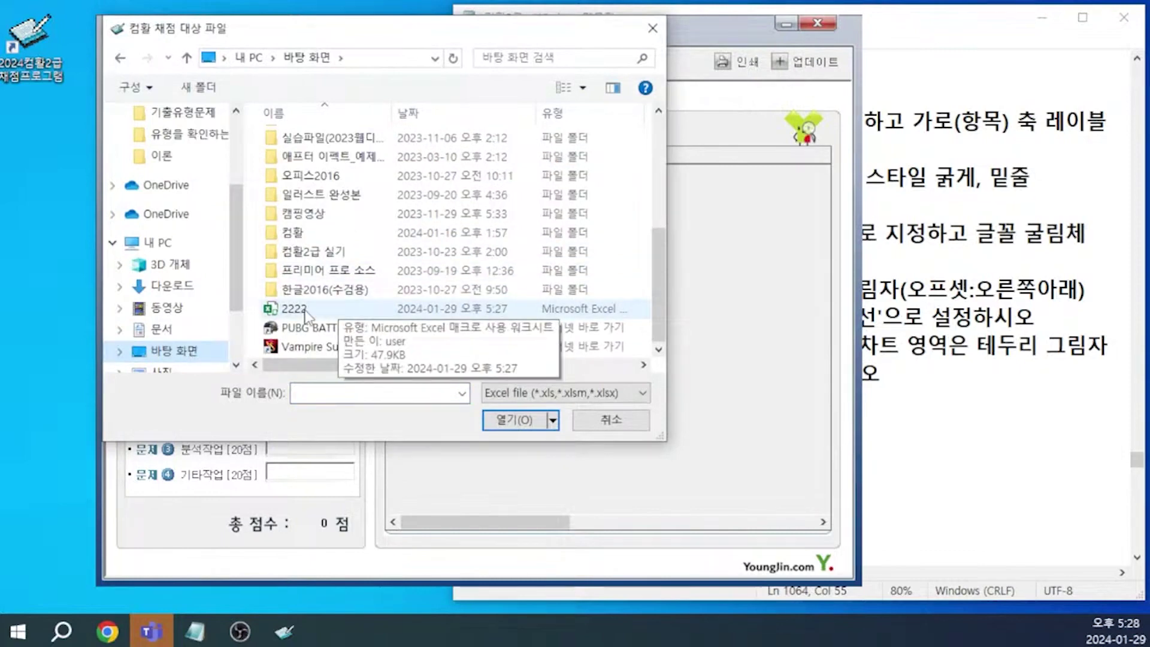
pyautogui.click(331, 308)
pyautogui.click(516, 417)
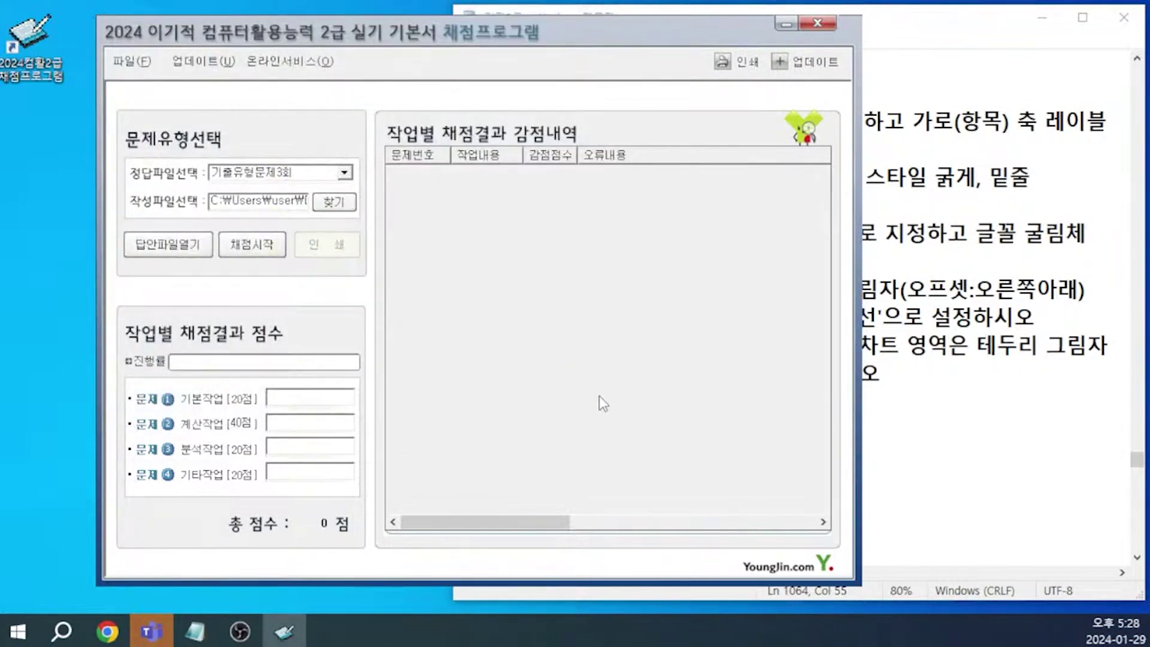
pyautogui.click(264, 246)
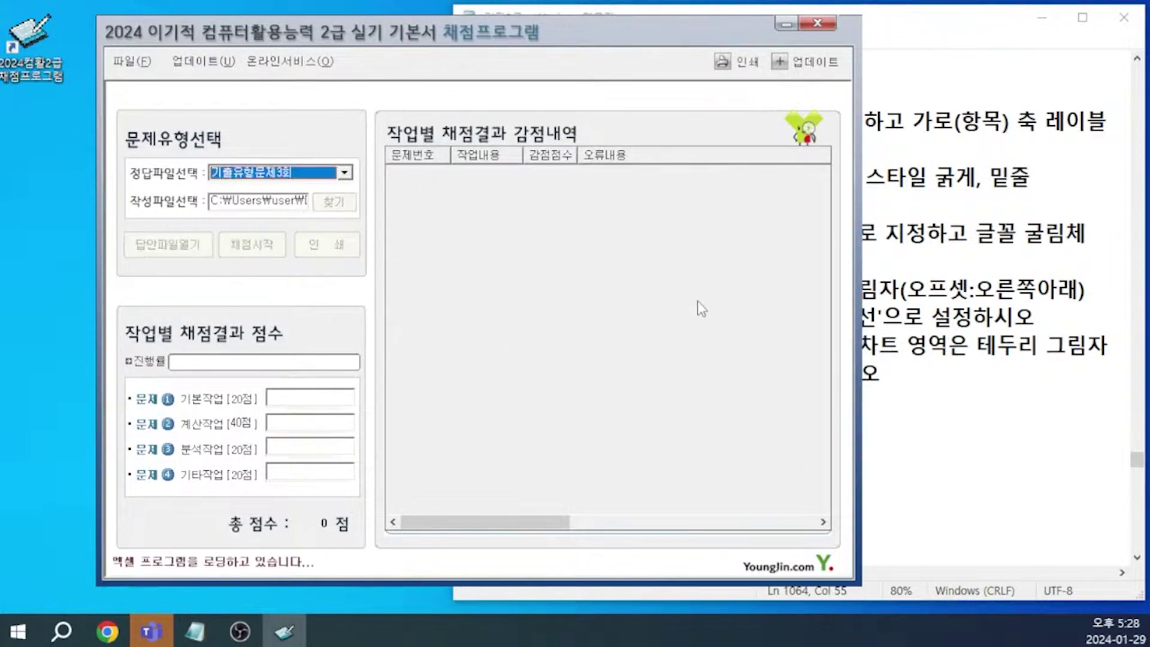